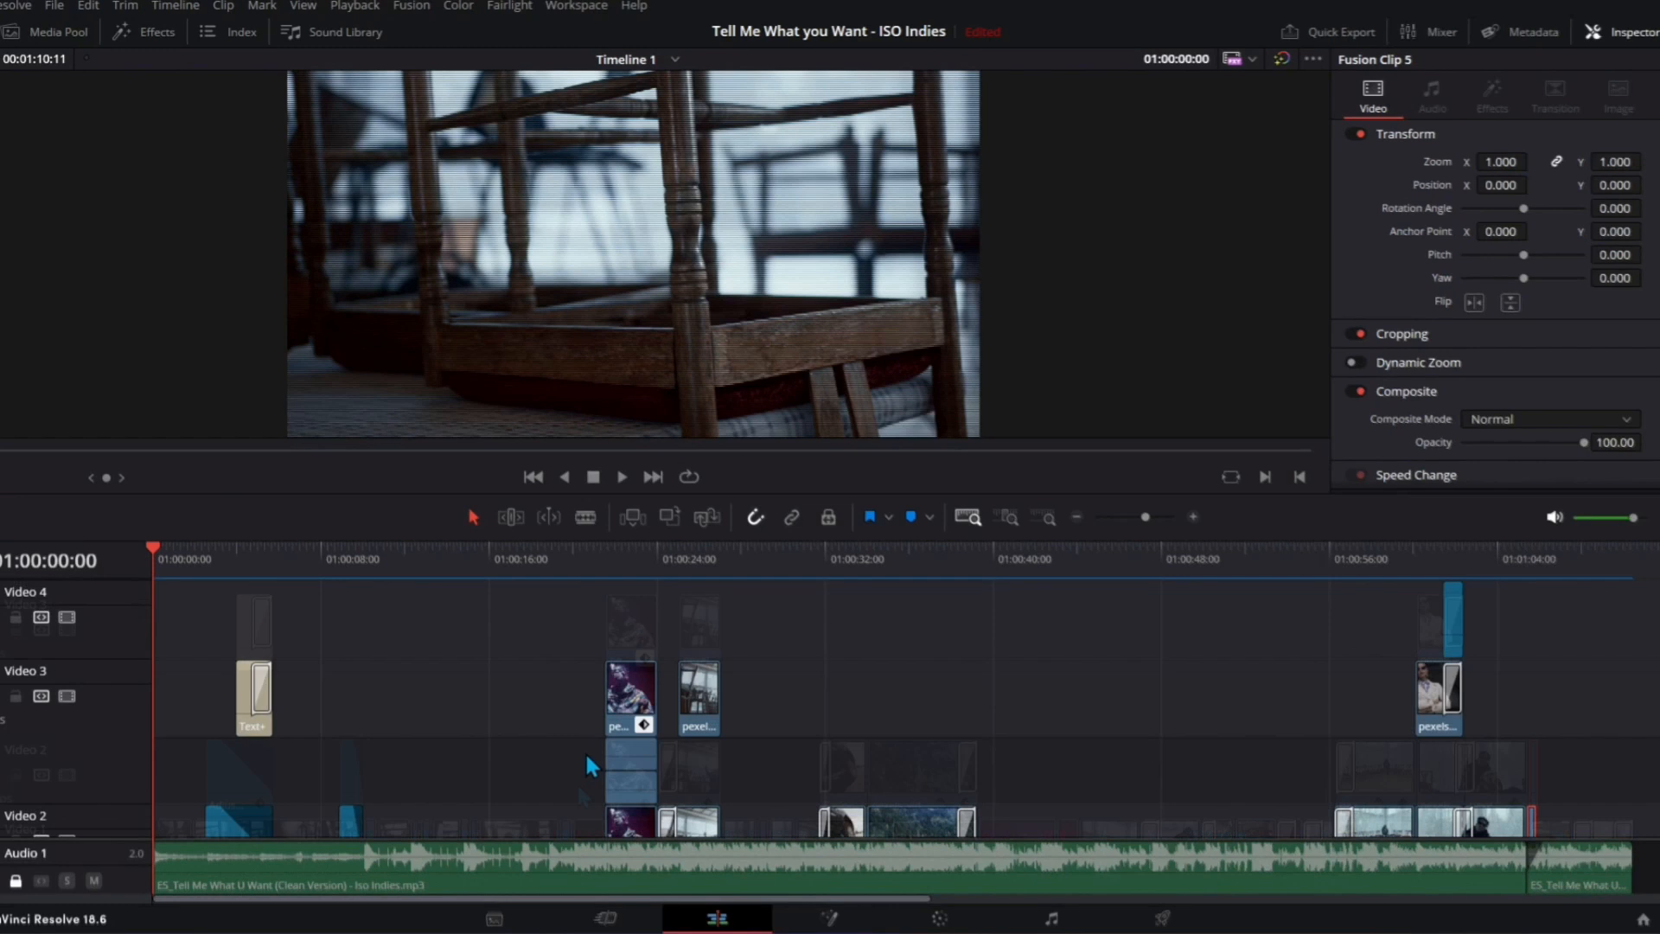
# - Select the Fusion clip on Video 2 near 01:00:32:00 and play back the overlay at that point
pyautogui.click(843, 749)
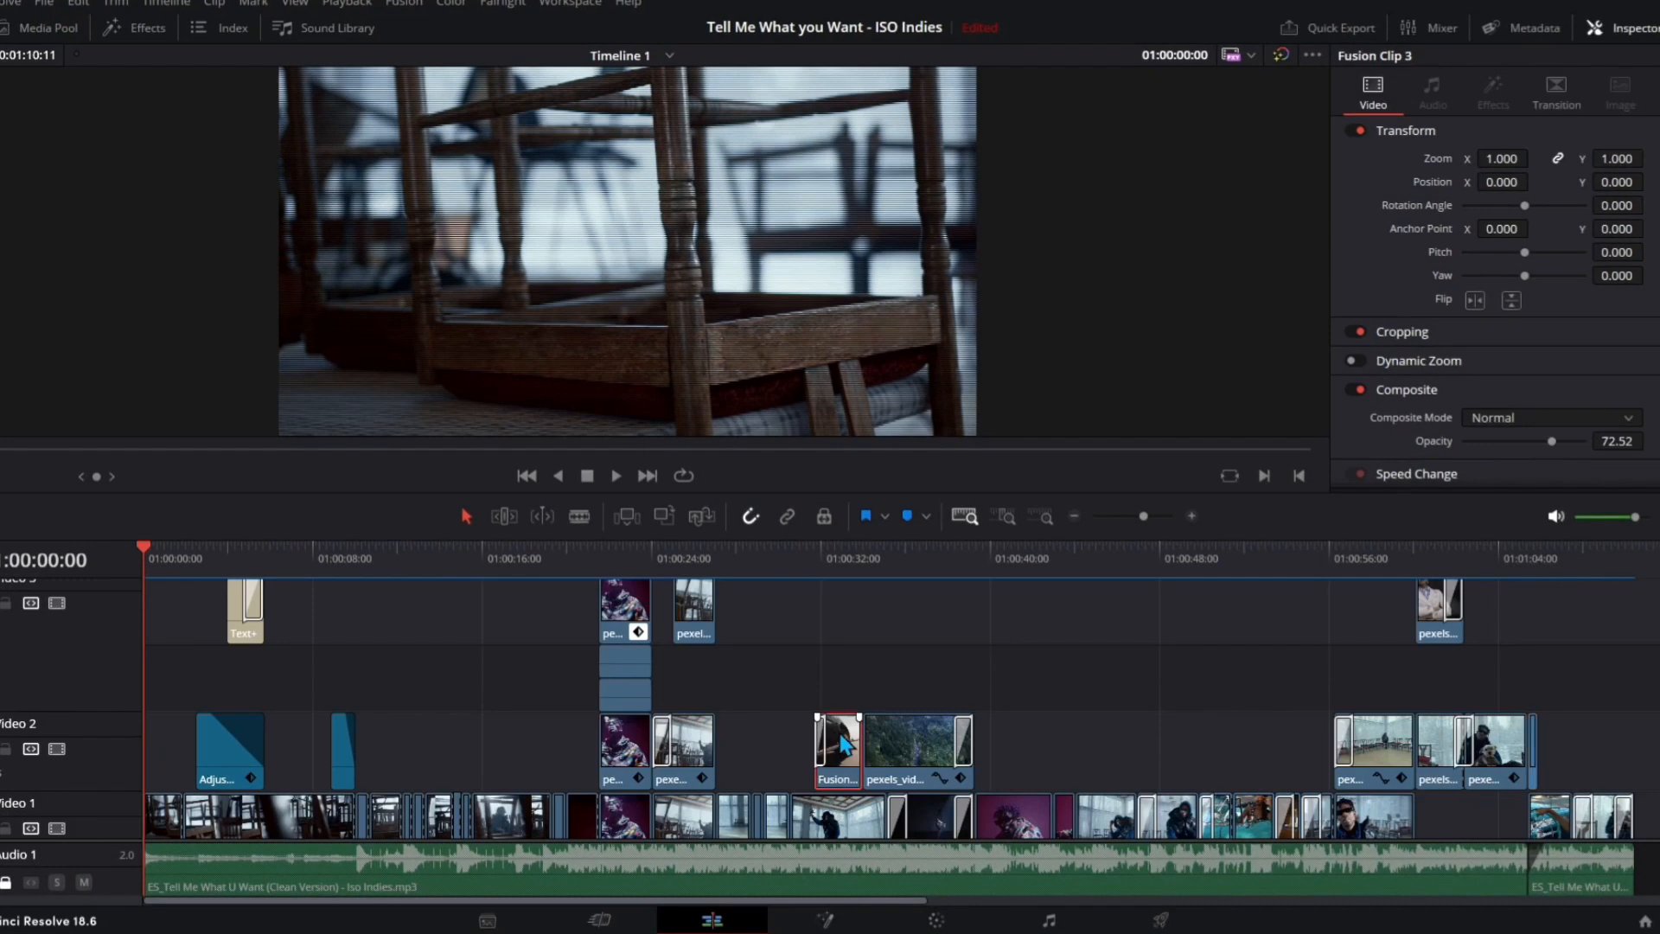
pyautogui.click(817, 555)
pyautogui.press('space')
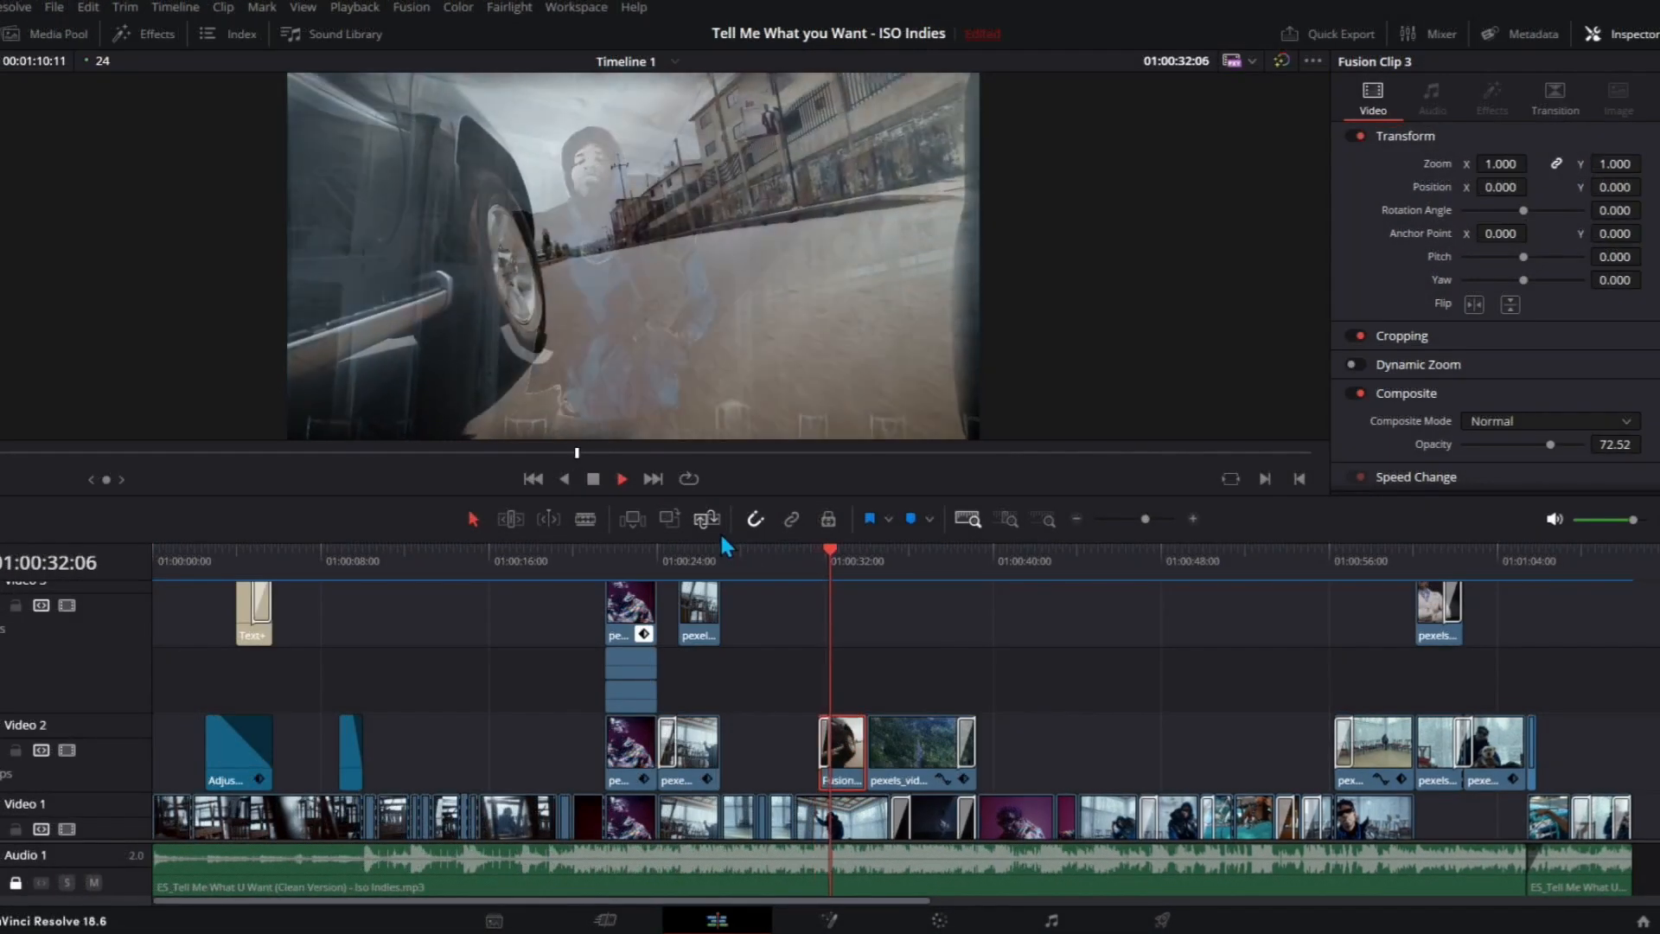
pyautogui.press('space')
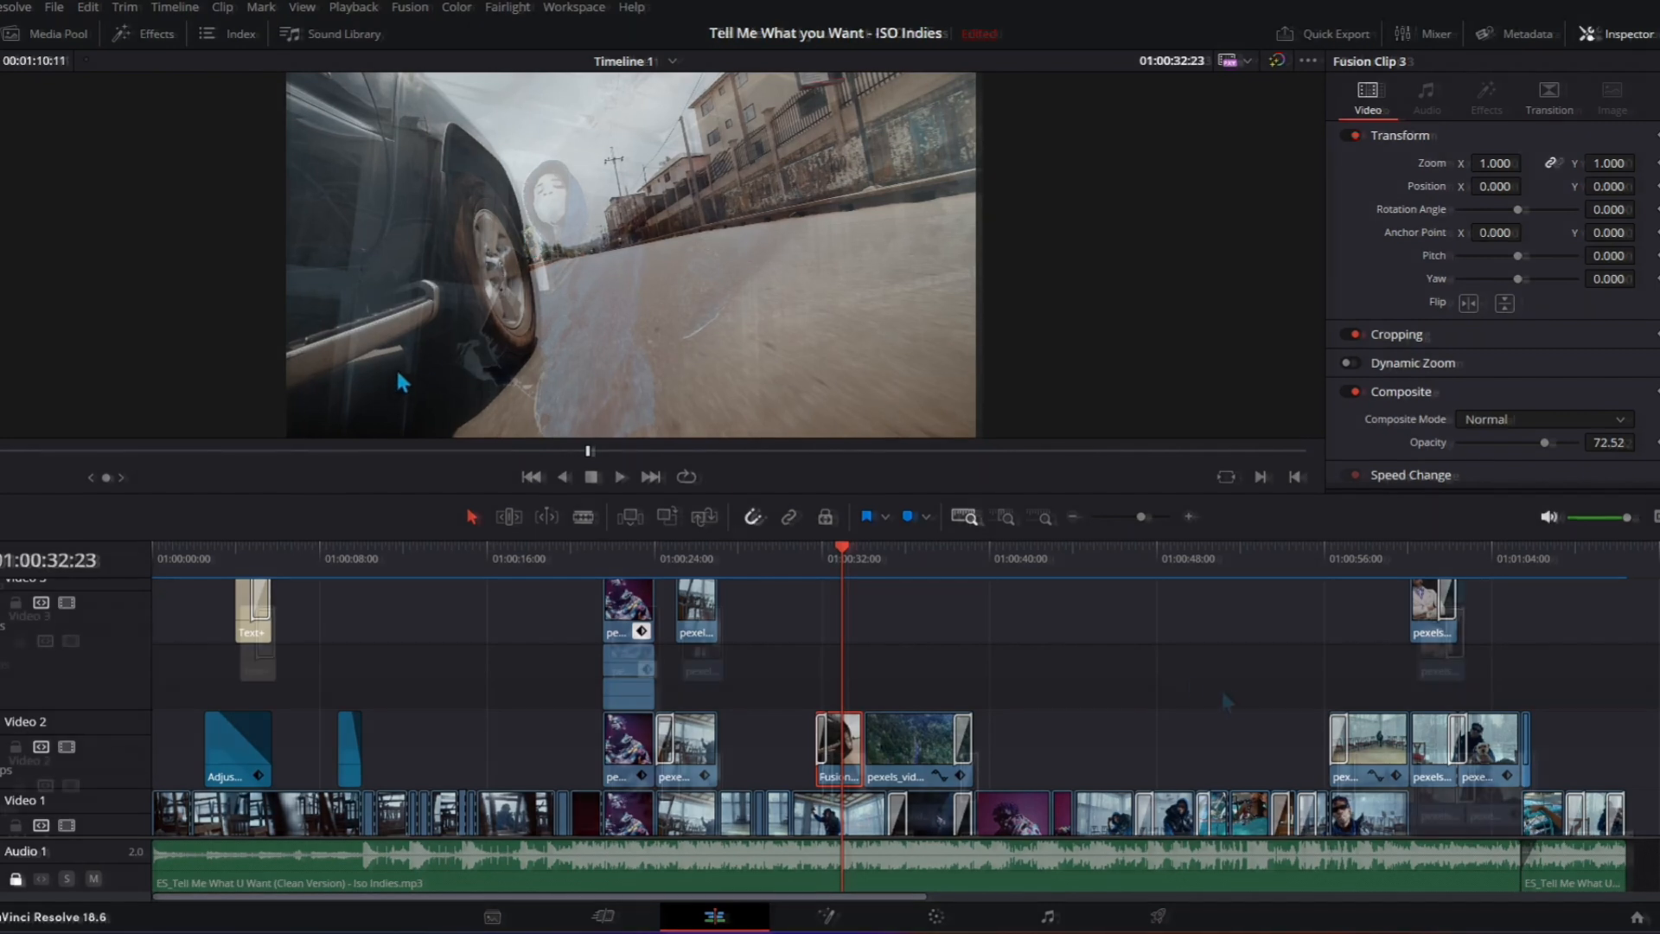
# - Preview the timeline around 01:01:00:00, then scrub through the opening section up to 01:00:17:17
pyautogui.scroll(2, 1145, 666)
pyautogui.moveTo(852, 905); pyautogui.dragTo(1112, 903)
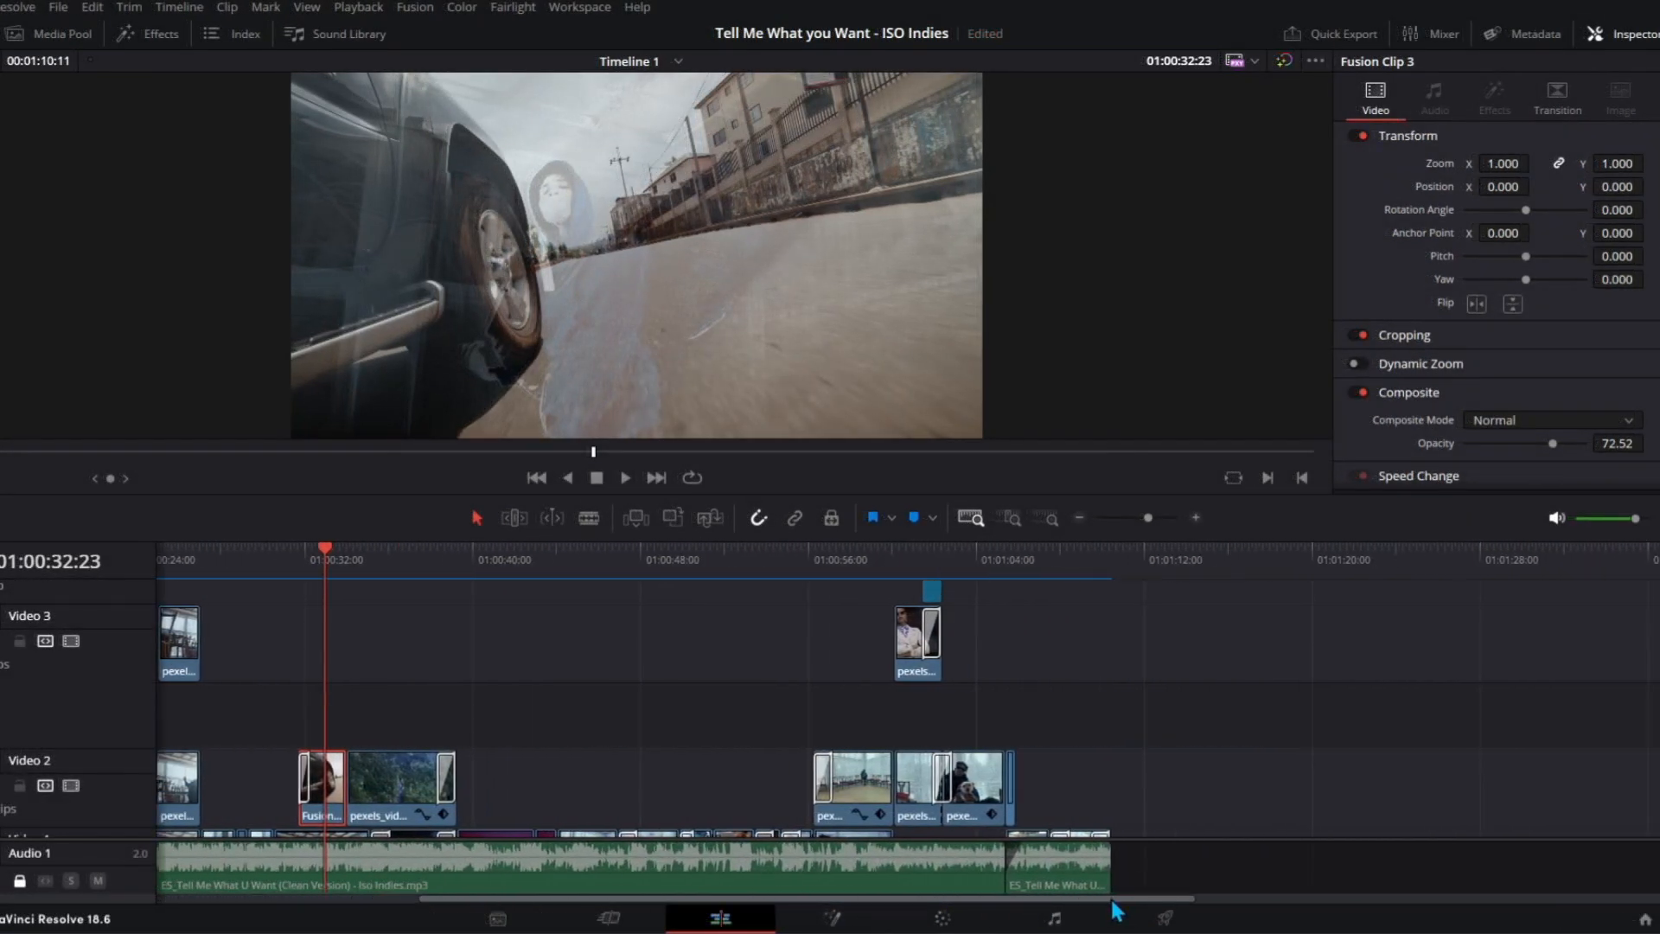
pyautogui.click(990, 566)
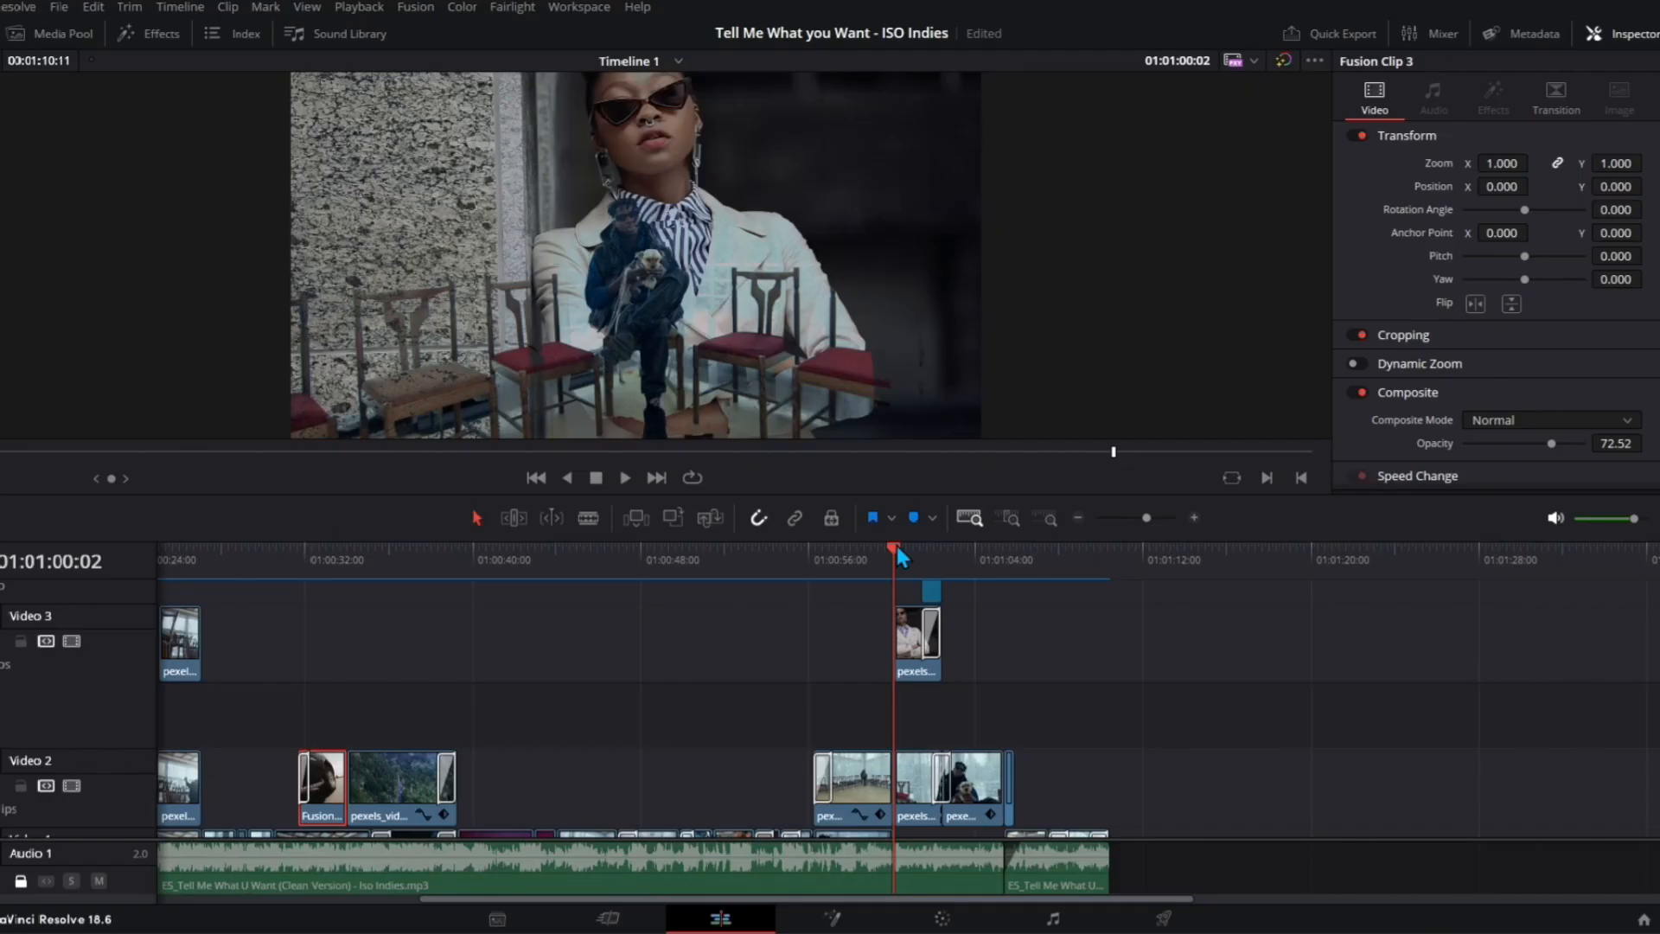
pyautogui.press('space')
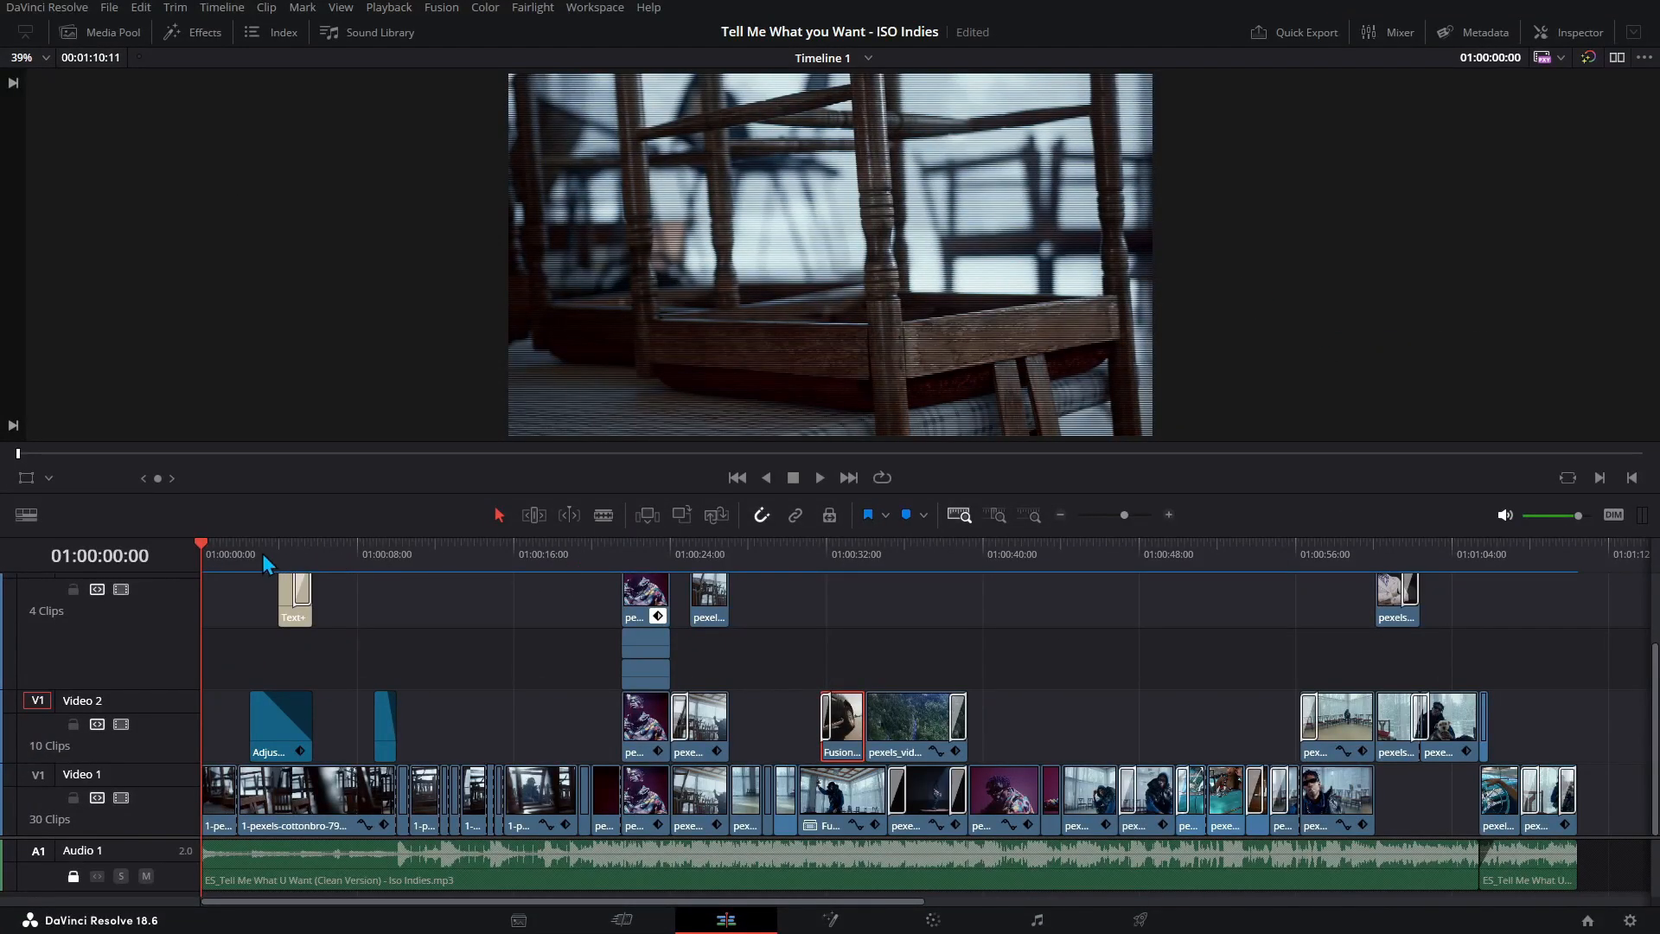
pyautogui.click(245, 545)
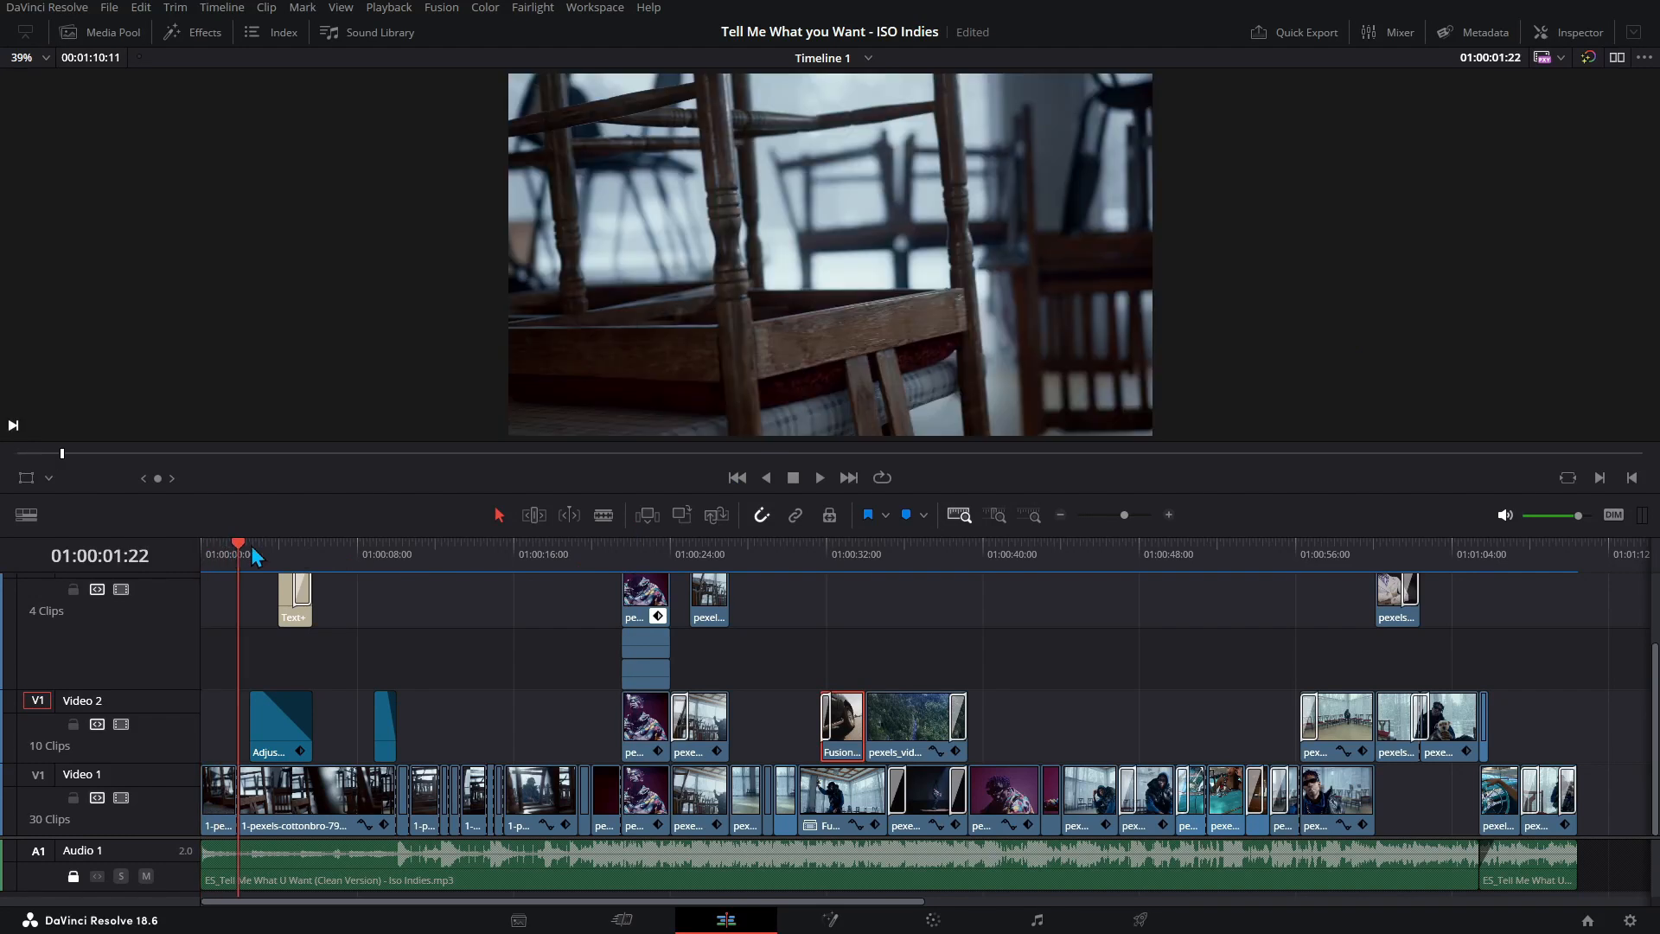
pyautogui.moveTo(290, 546); pyautogui.dragTo(547, 552)
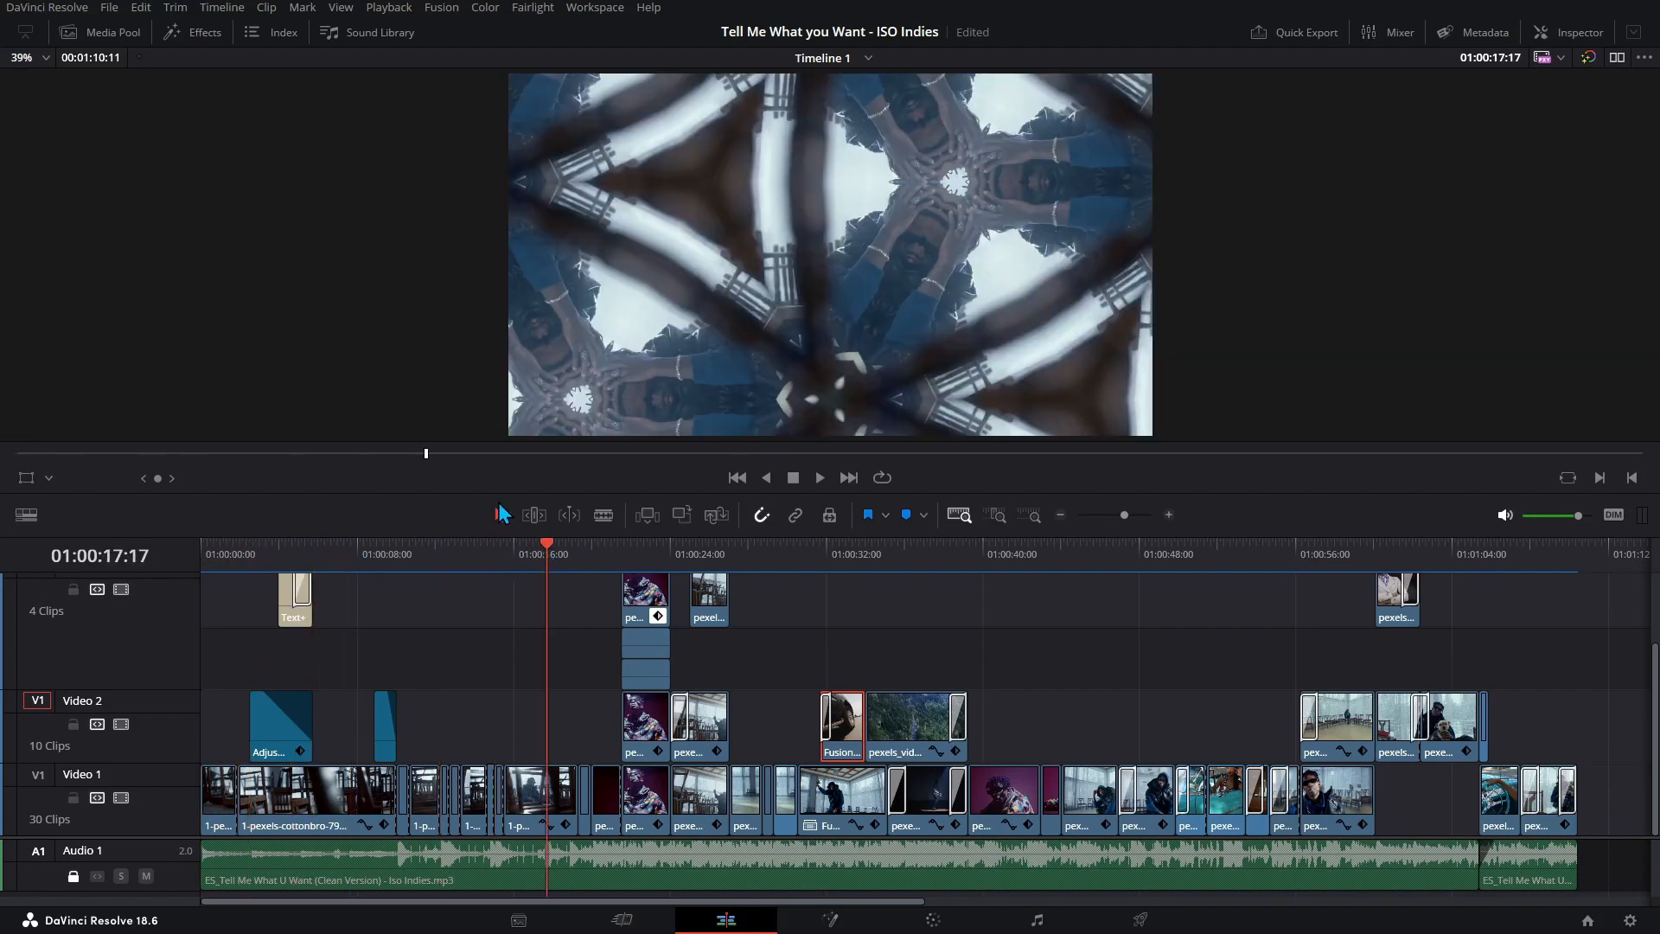
# - Find the long opening Video 1 clip's source in the Media Pool and play the original footage
pyautogui.click(114, 32)
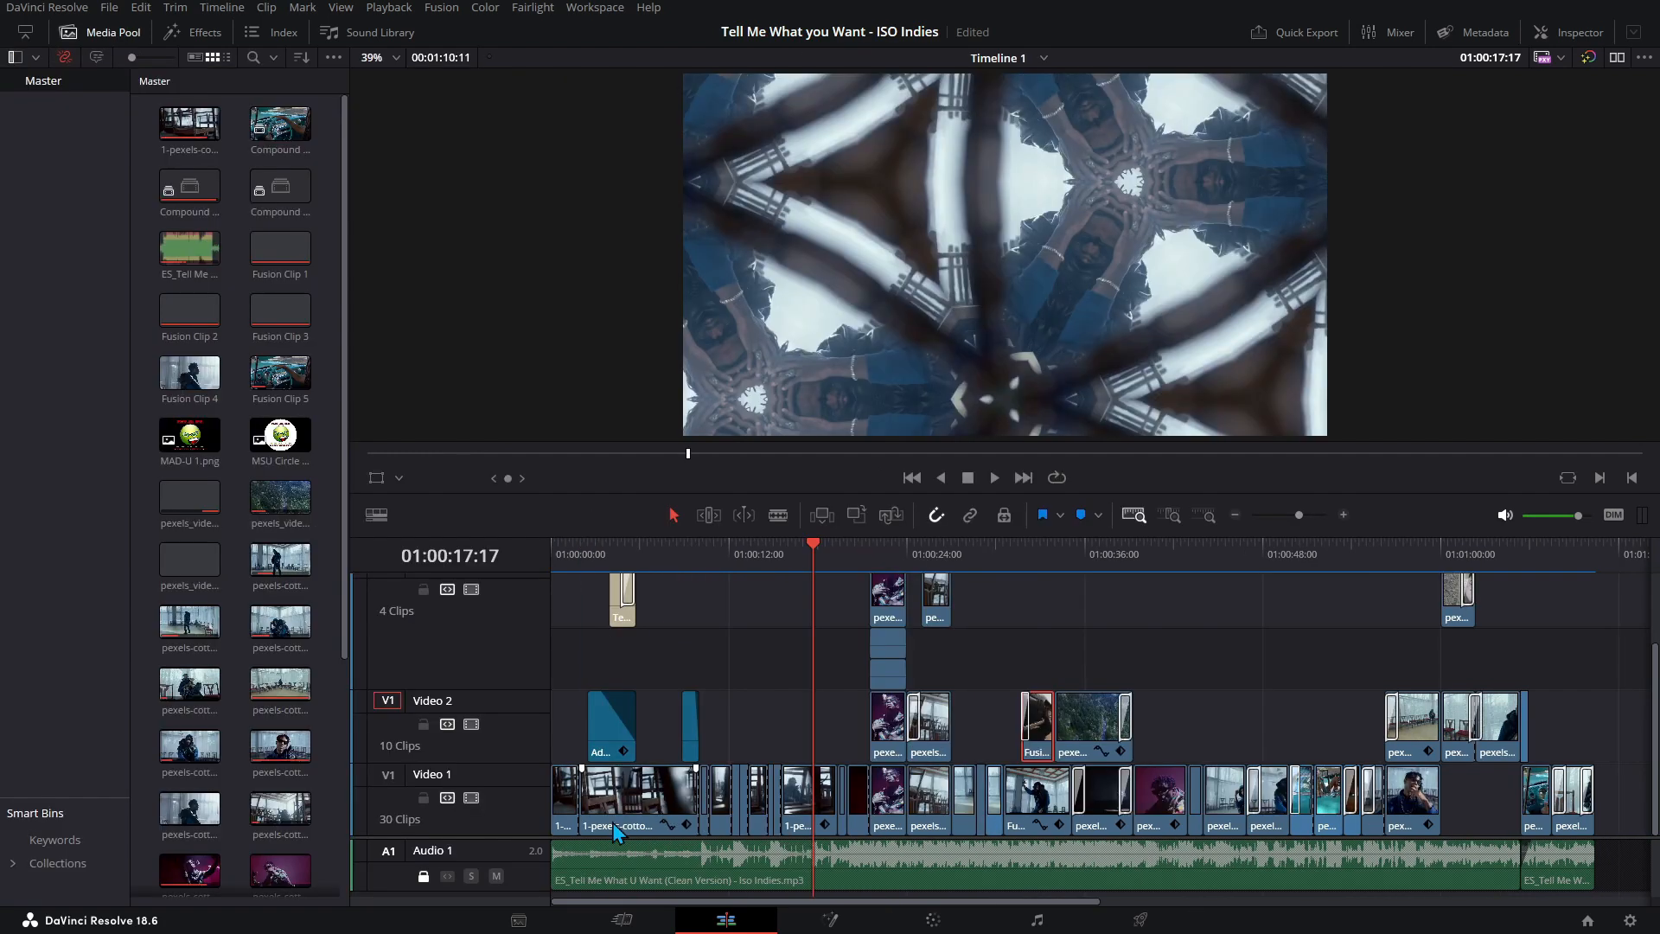
pyautogui.click(637, 796)
pyautogui.rightClick(637, 793)
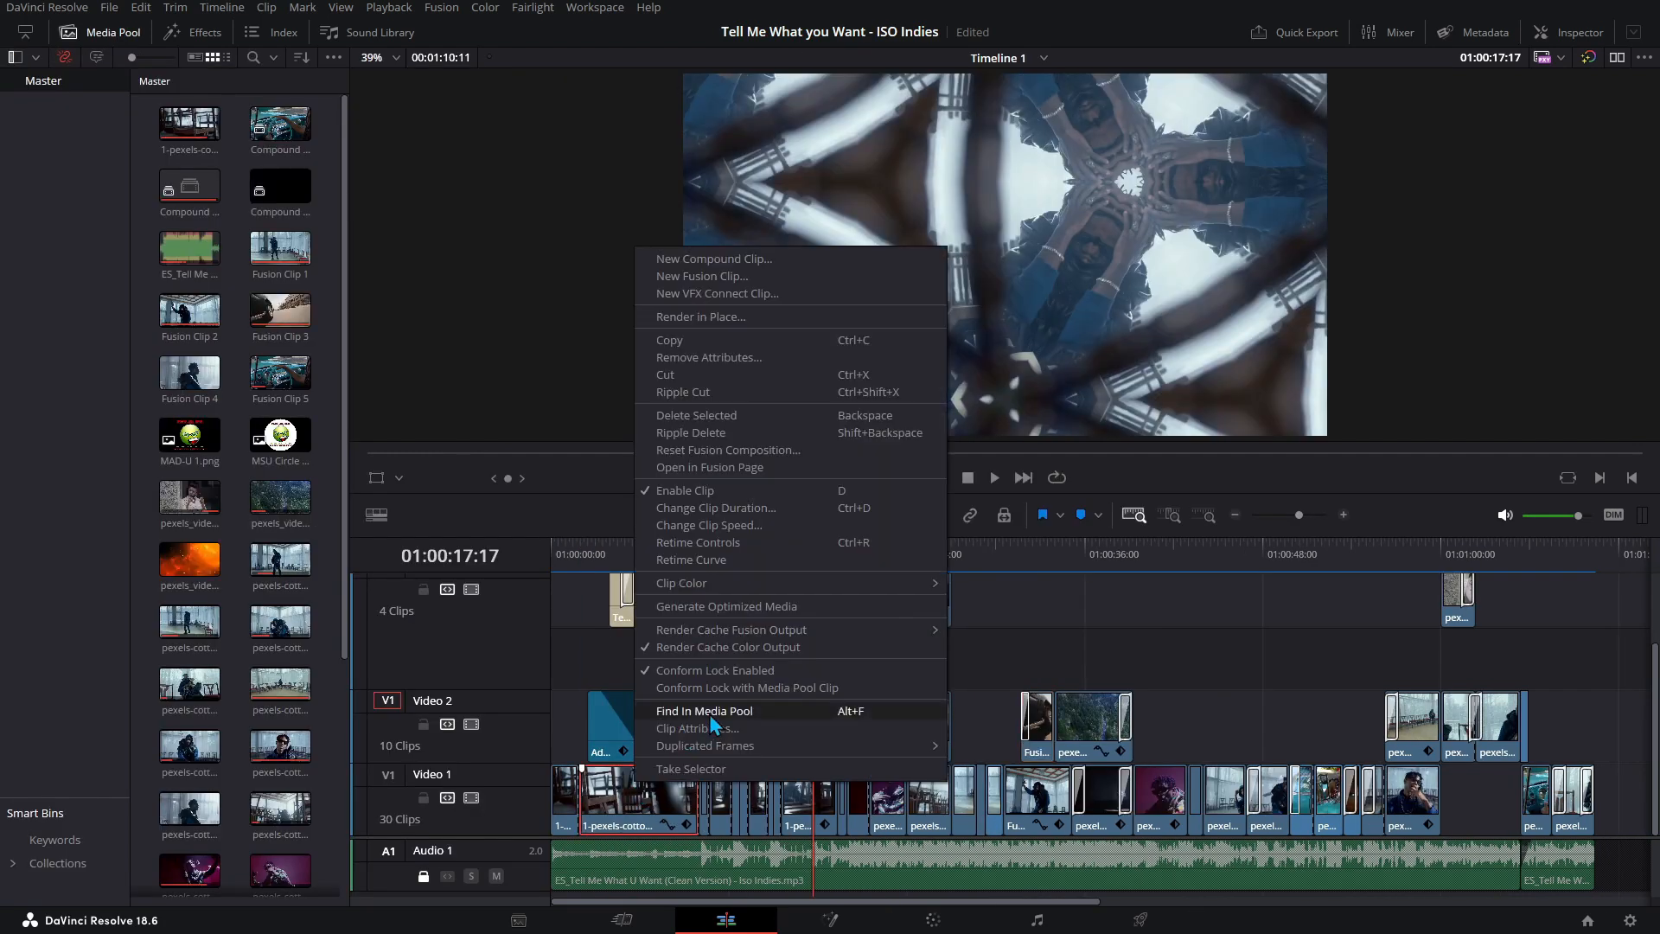
pyautogui.click(710, 714)
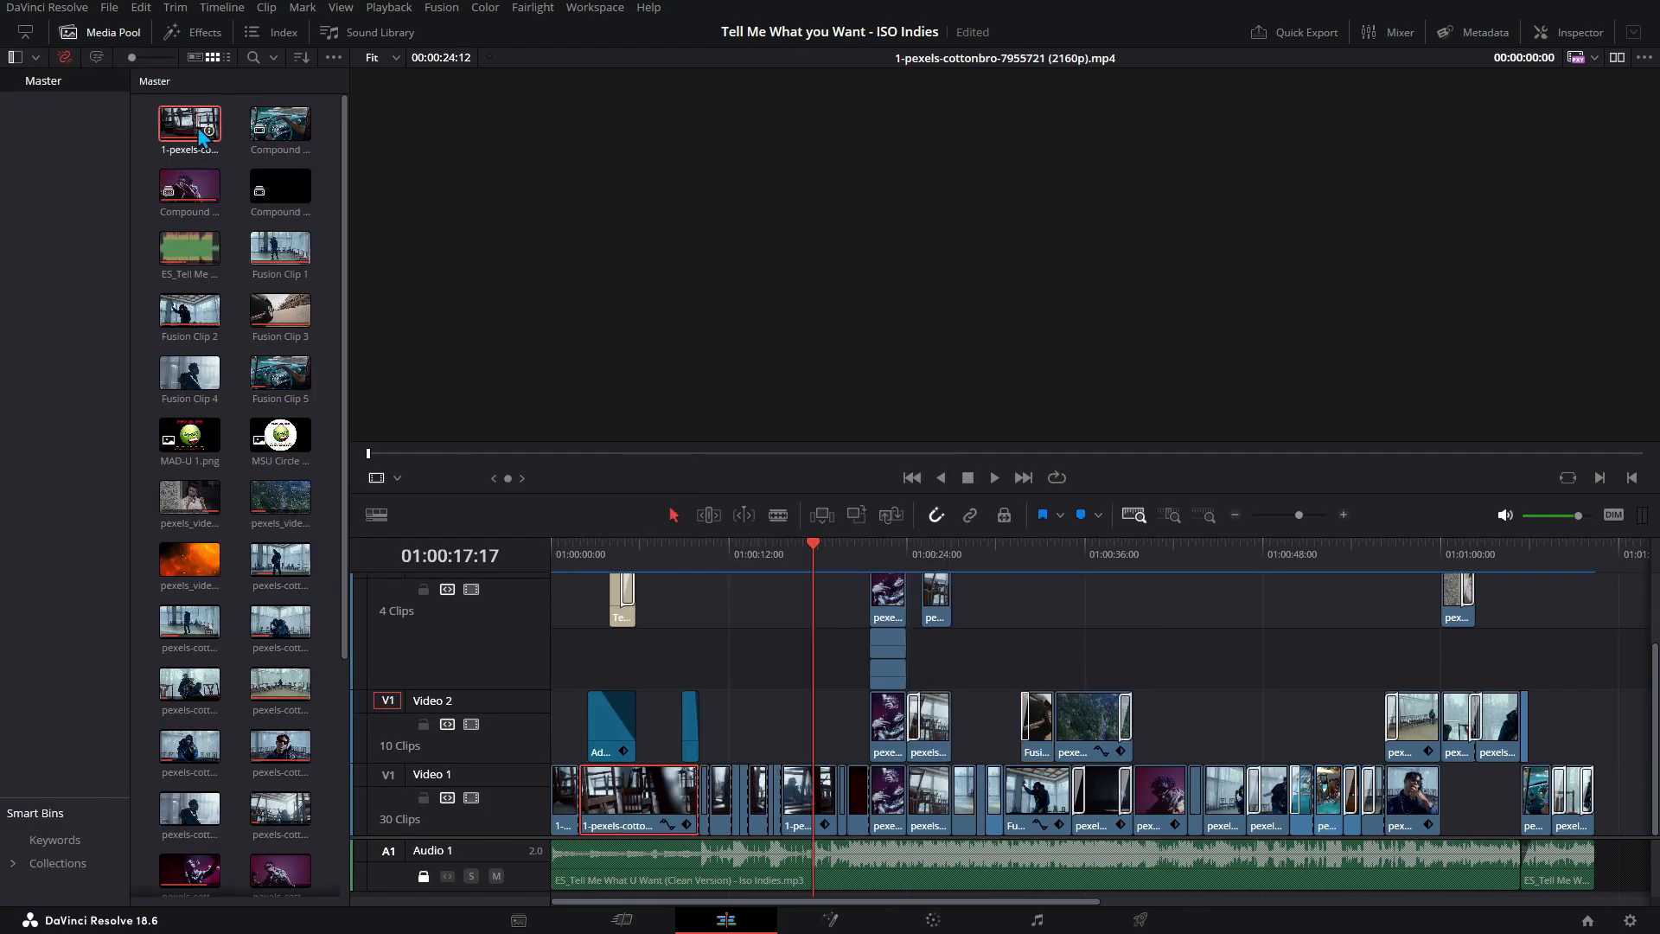
pyautogui.click(995, 477)
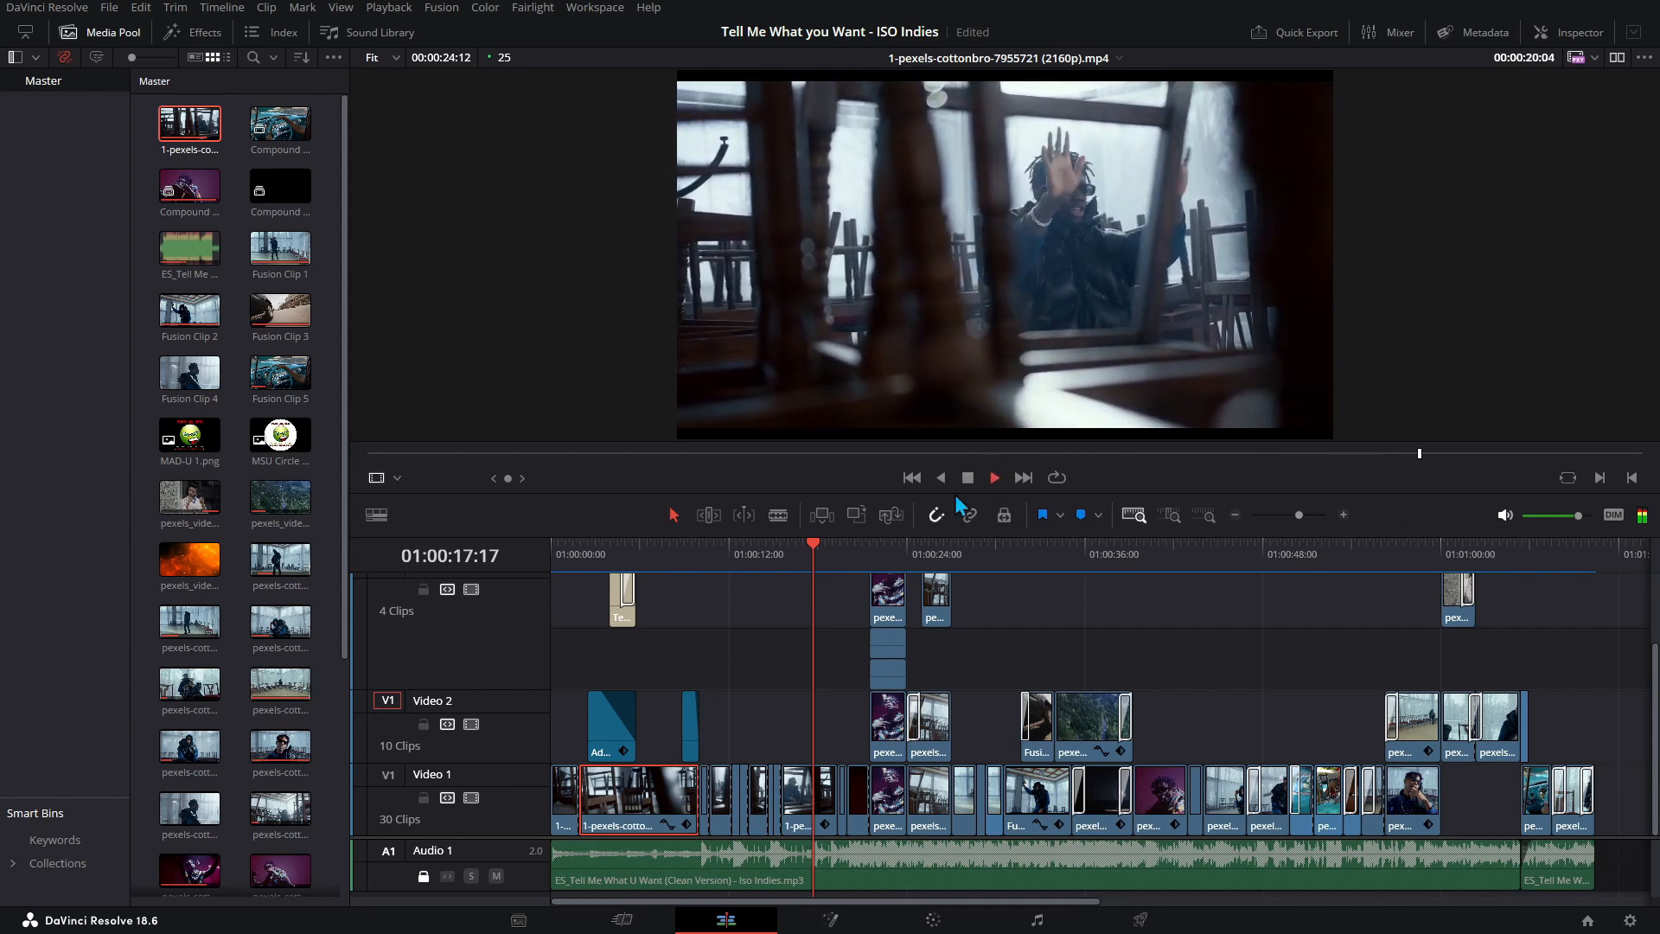
pyautogui.click(967, 479)
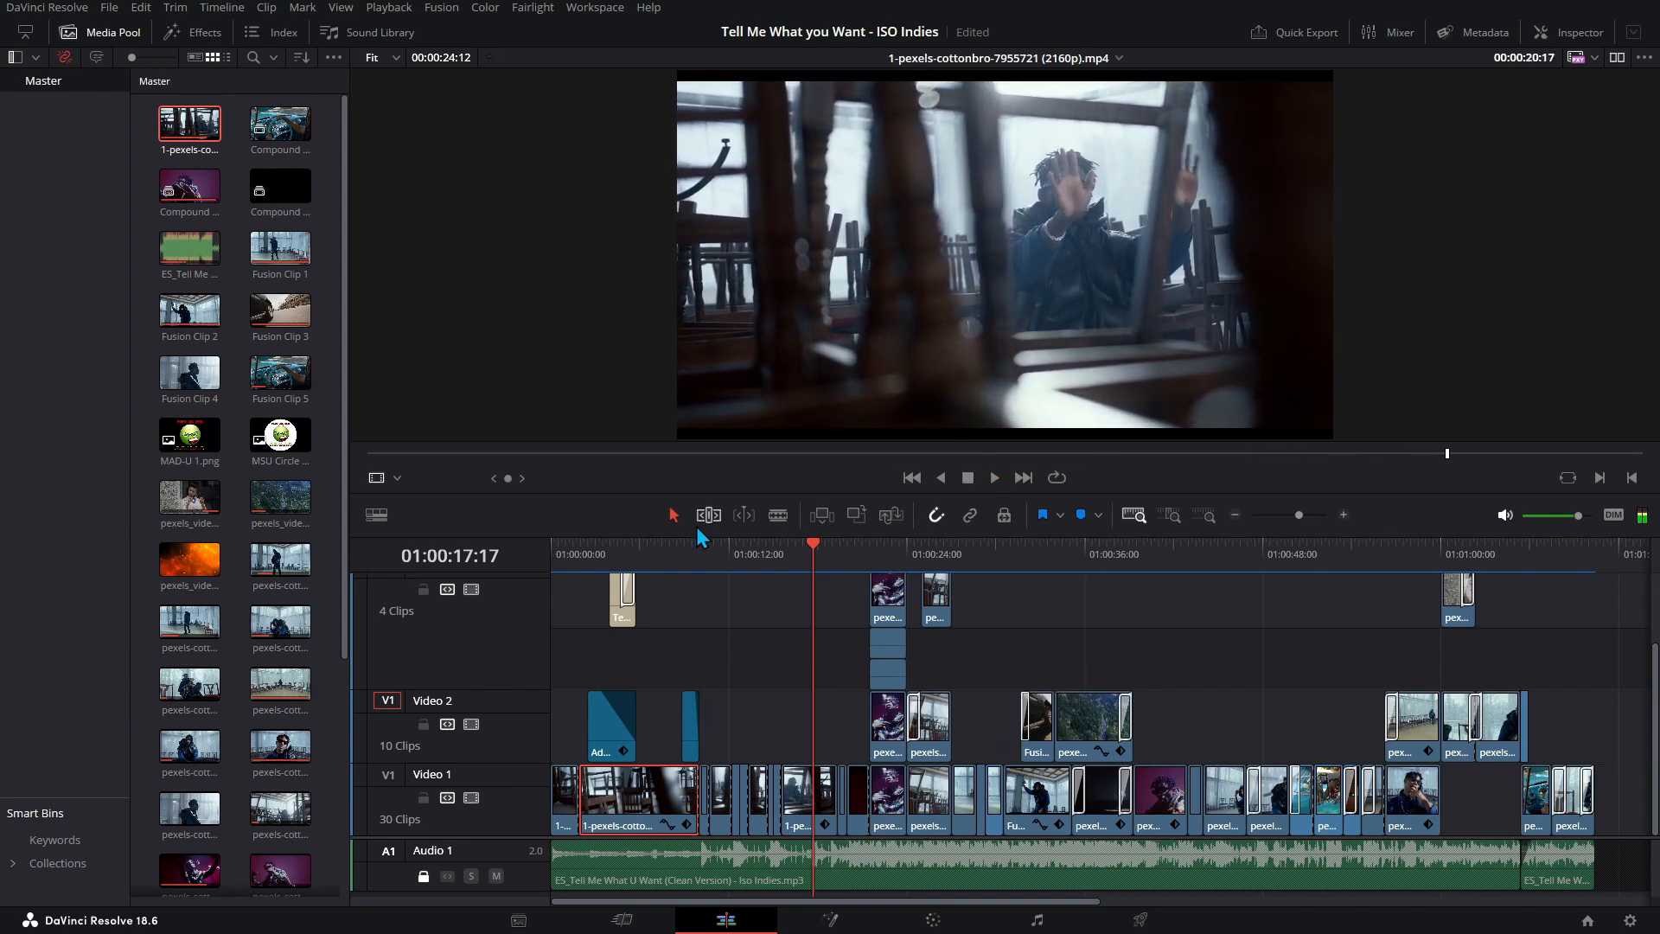
# - Return to the start of the timeline and examine the Open FX settings on the first Video 1 clip
pyautogui.click(561, 551)
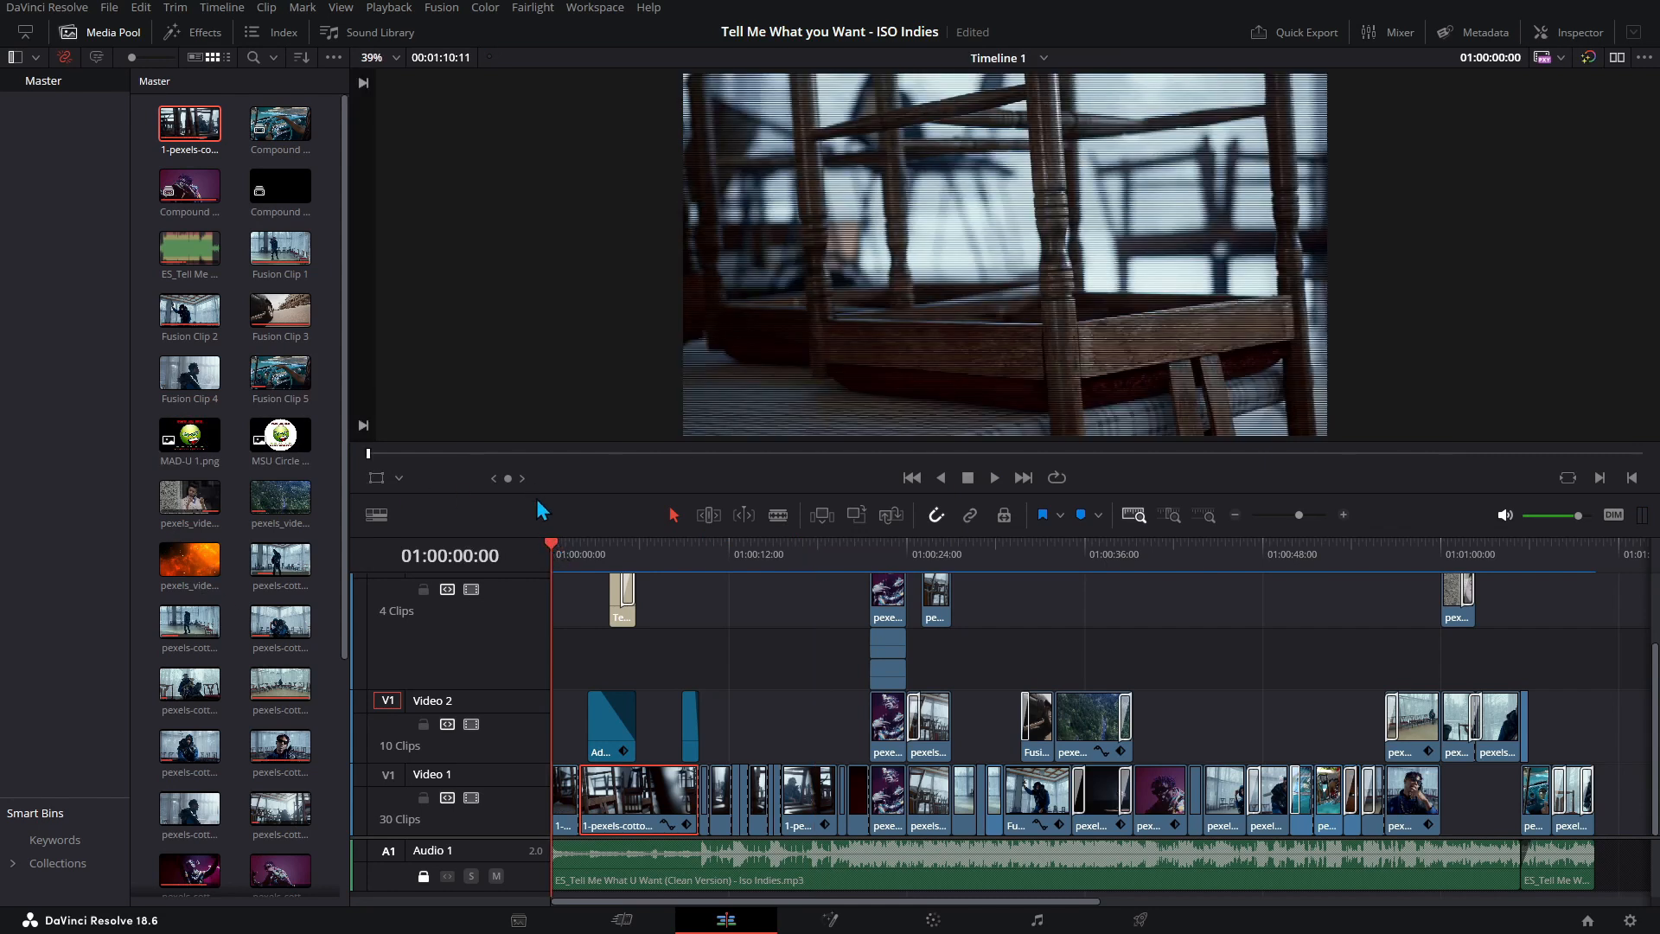
pyautogui.moveTo(1659, 35); pyautogui.dragTo(1375, 3)
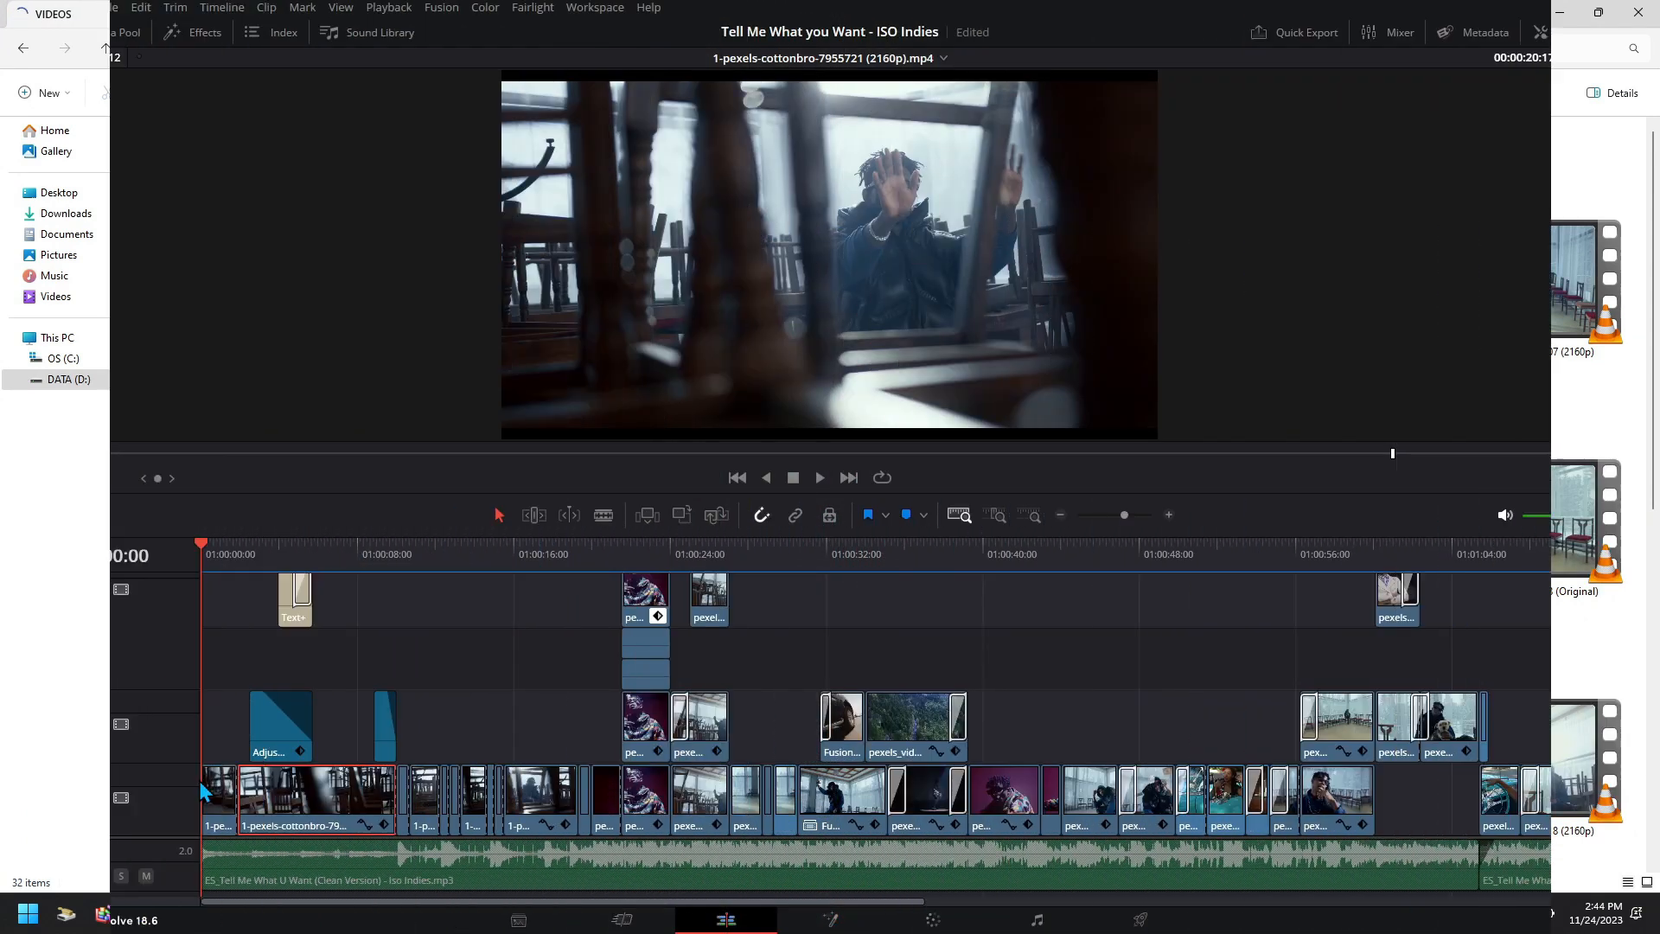
pyautogui.click(228, 782)
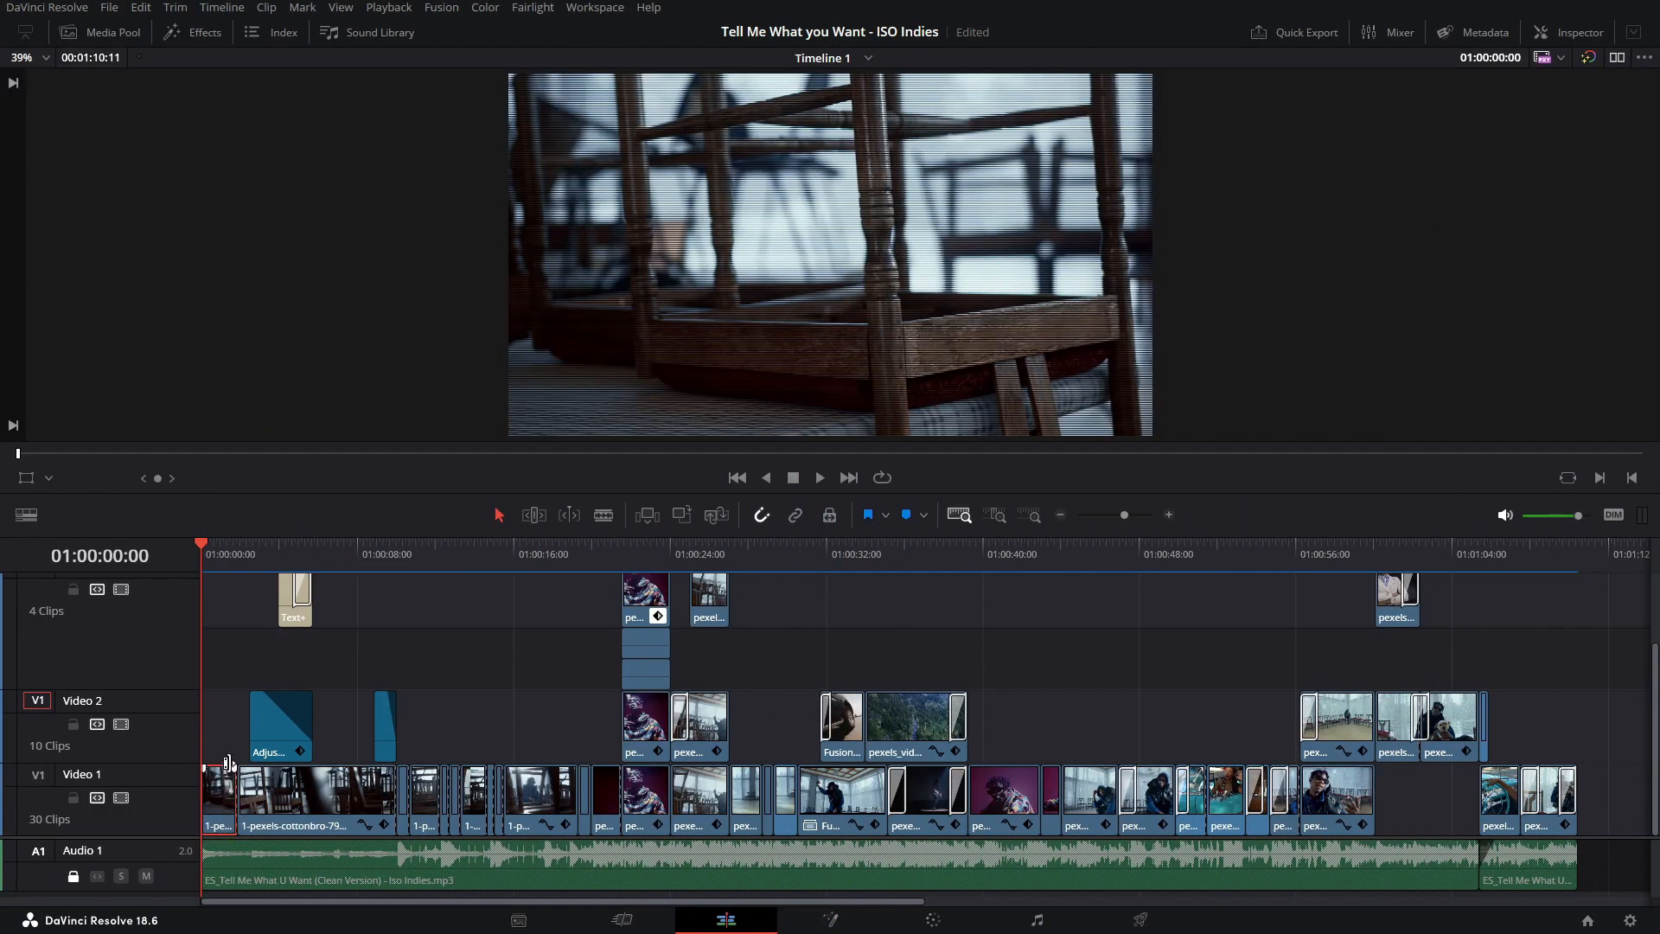
pyautogui.click(1582, 33)
pyautogui.click(1452, 95)
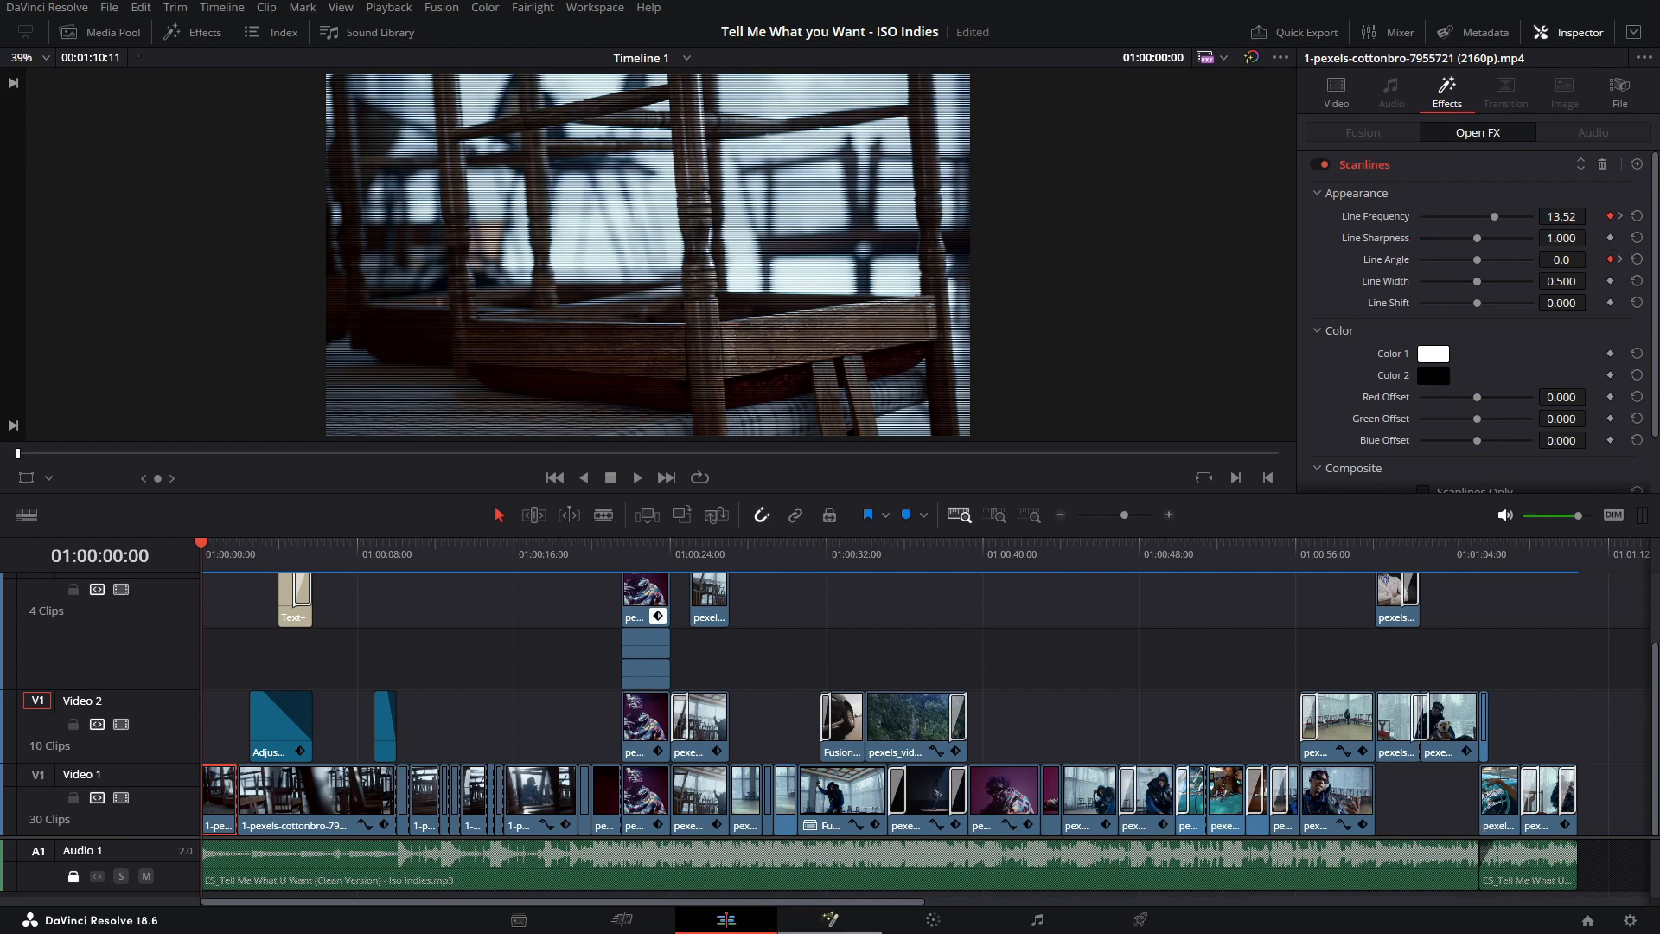
# - Examine the Text+ title clip's settings and the settings of the transition at its end
pyautogui.click(295, 616)
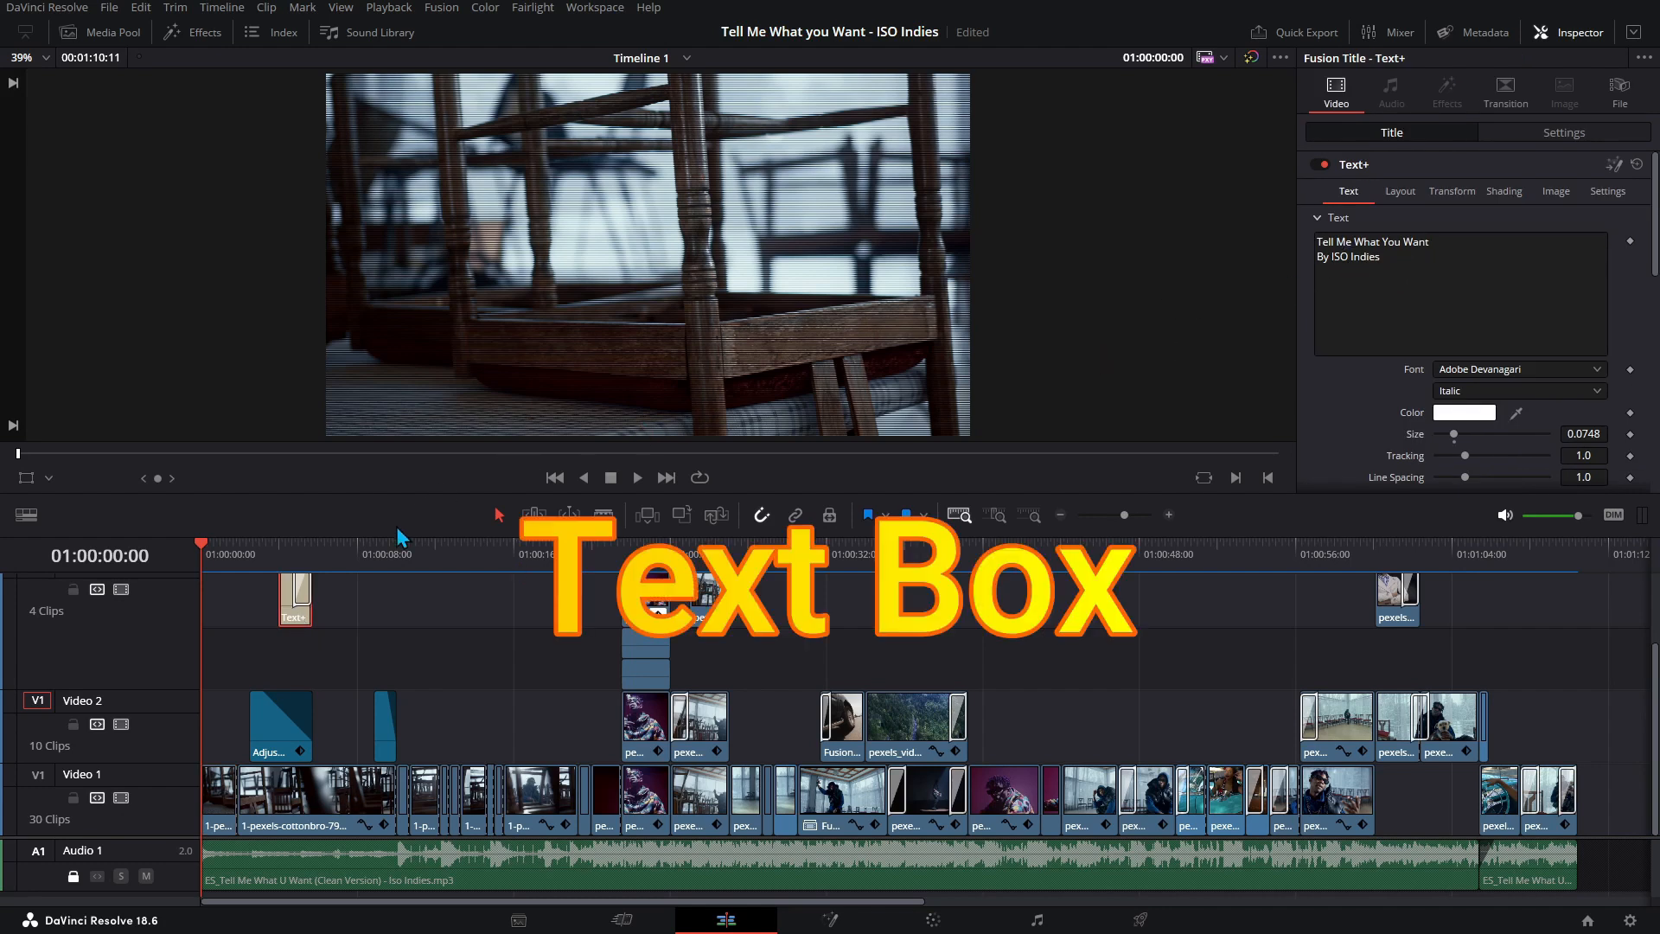
pyautogui.click(303, 596)
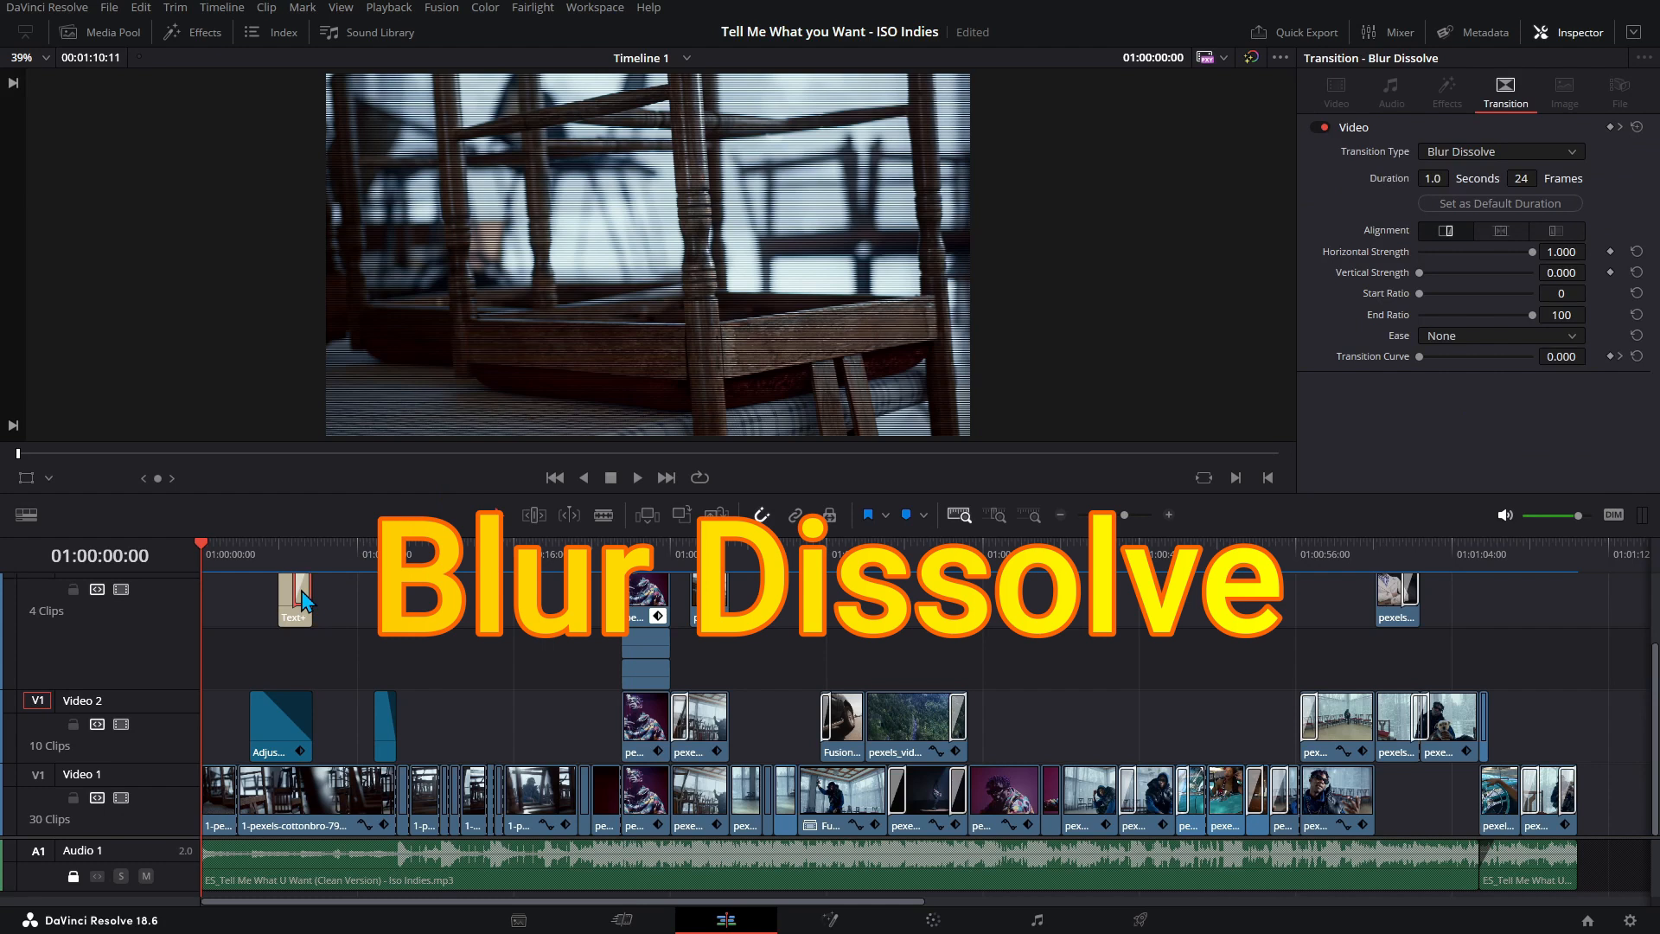
# - Compare the first adjustment clip's Invert Color and Video Collage effects off and on at 01:00:04:18
pyautogui.click(296, 744)
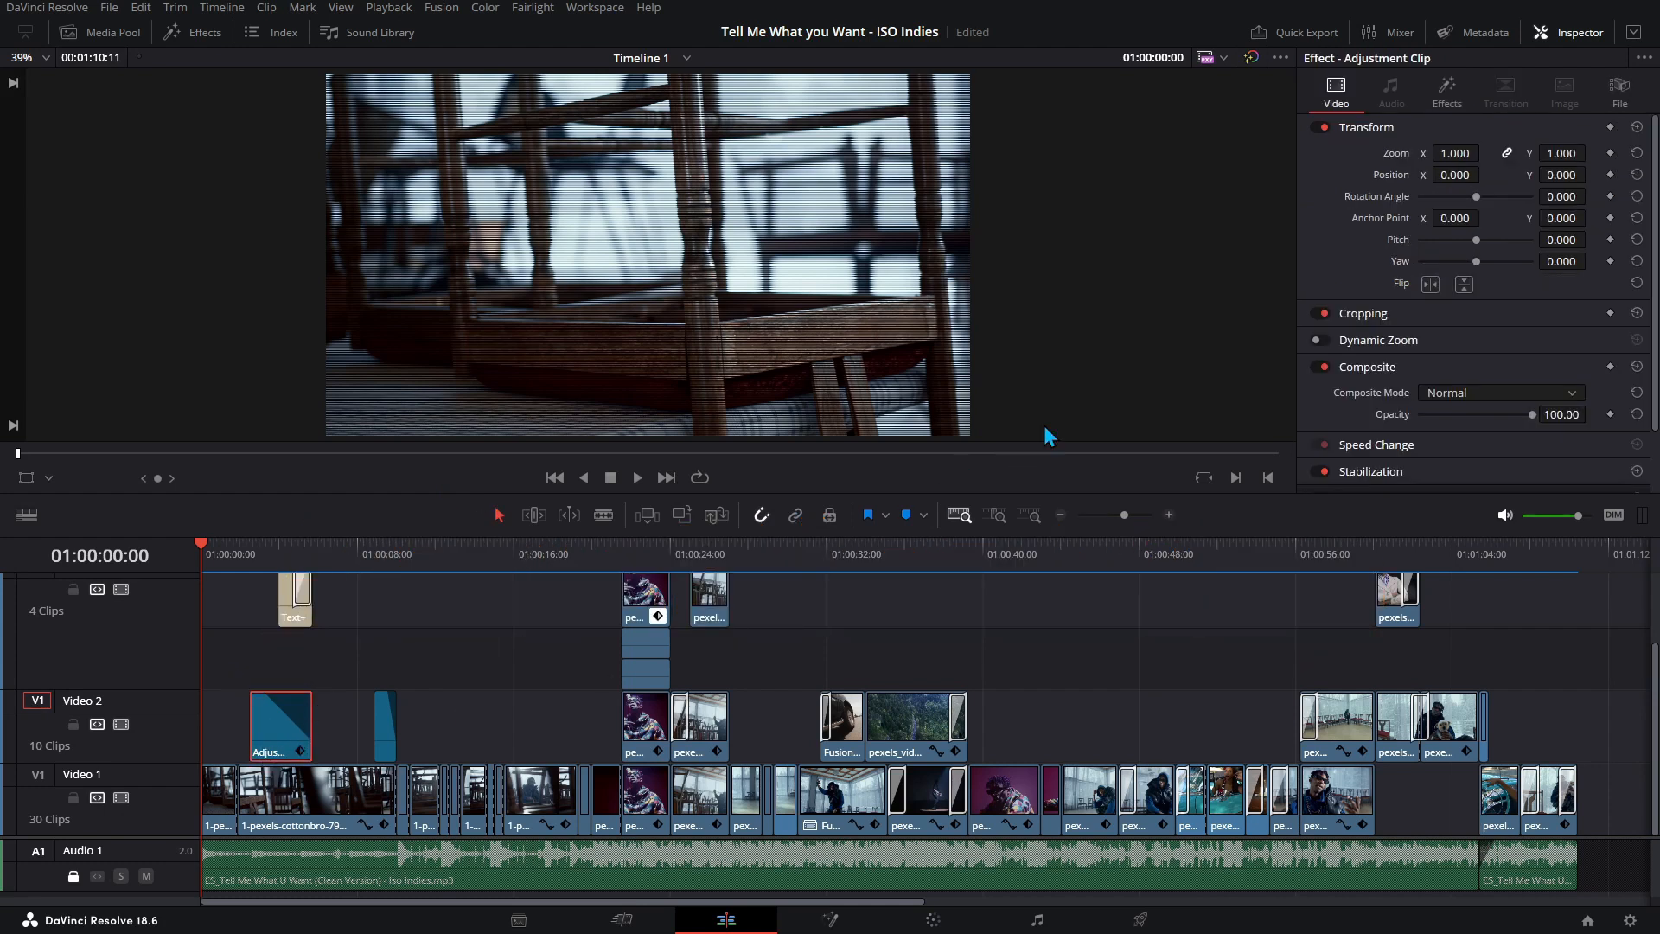
pyautogui.click(1446, 90)
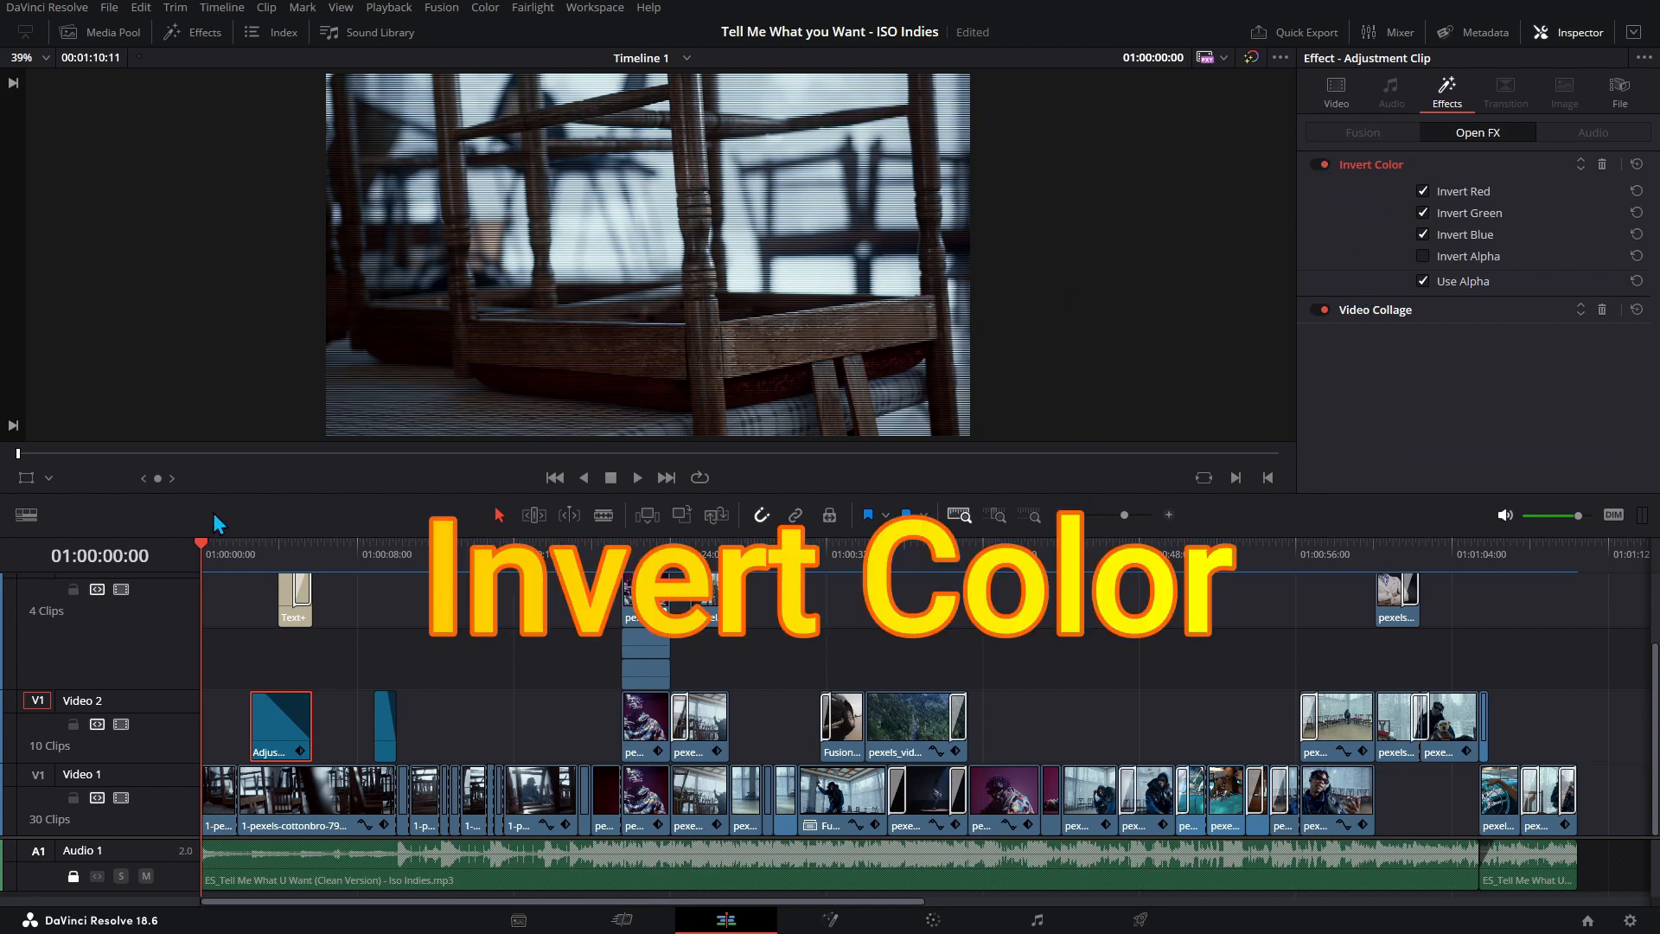
pyautogui.click(294, 546)
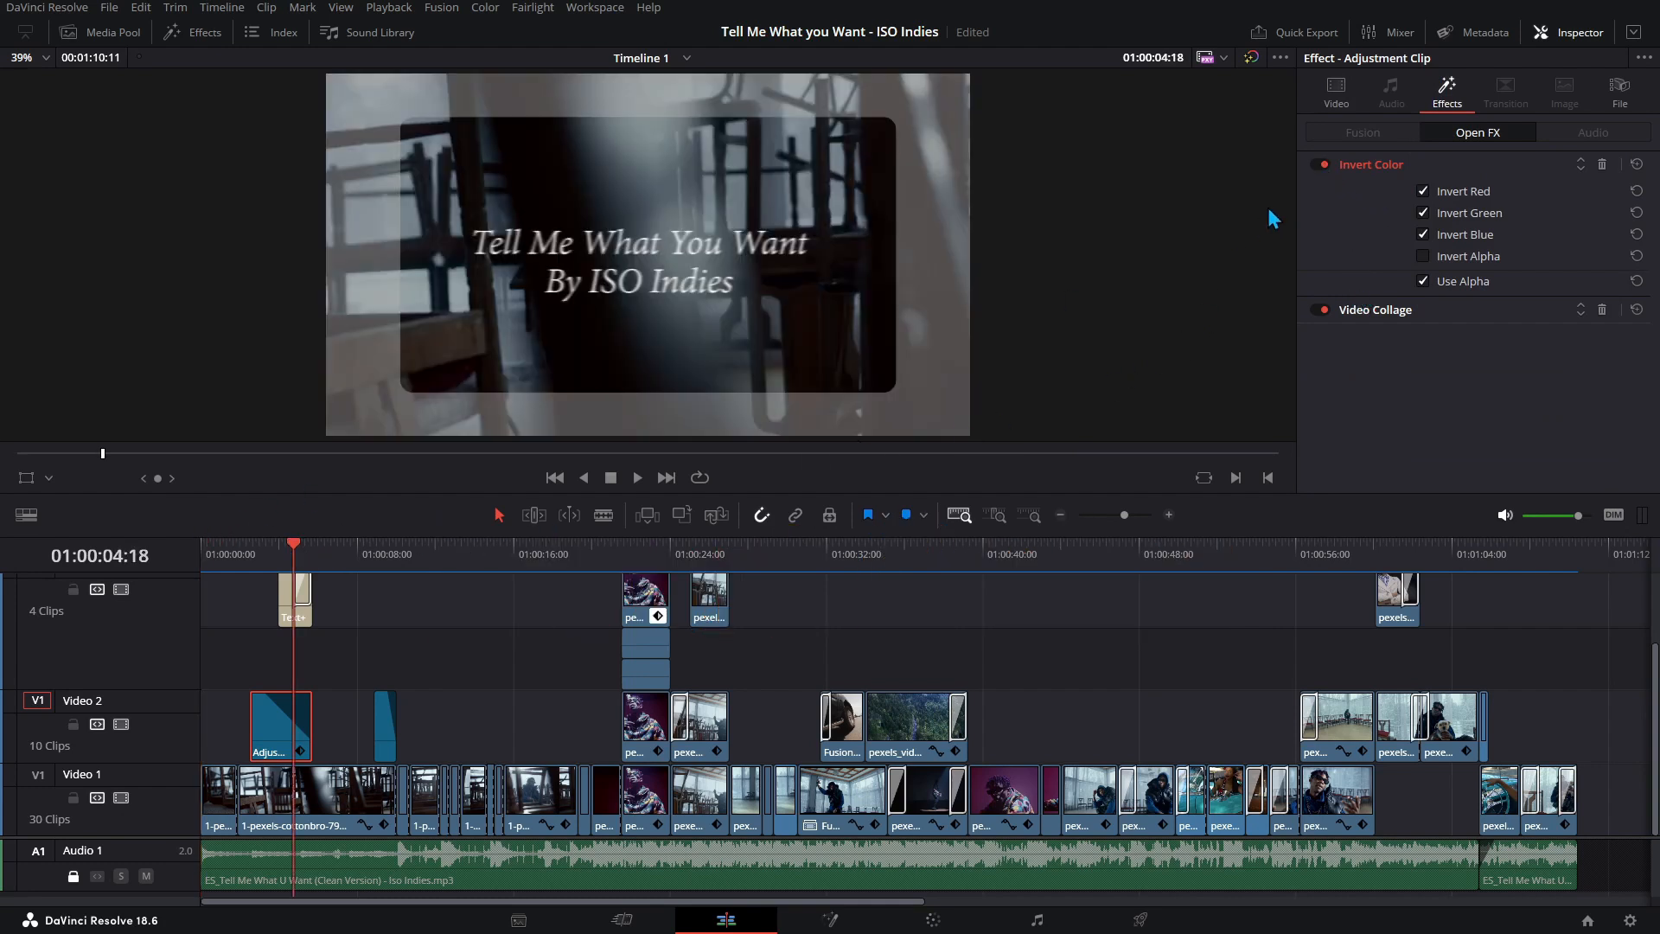
pyautogui.click(1320, 164)
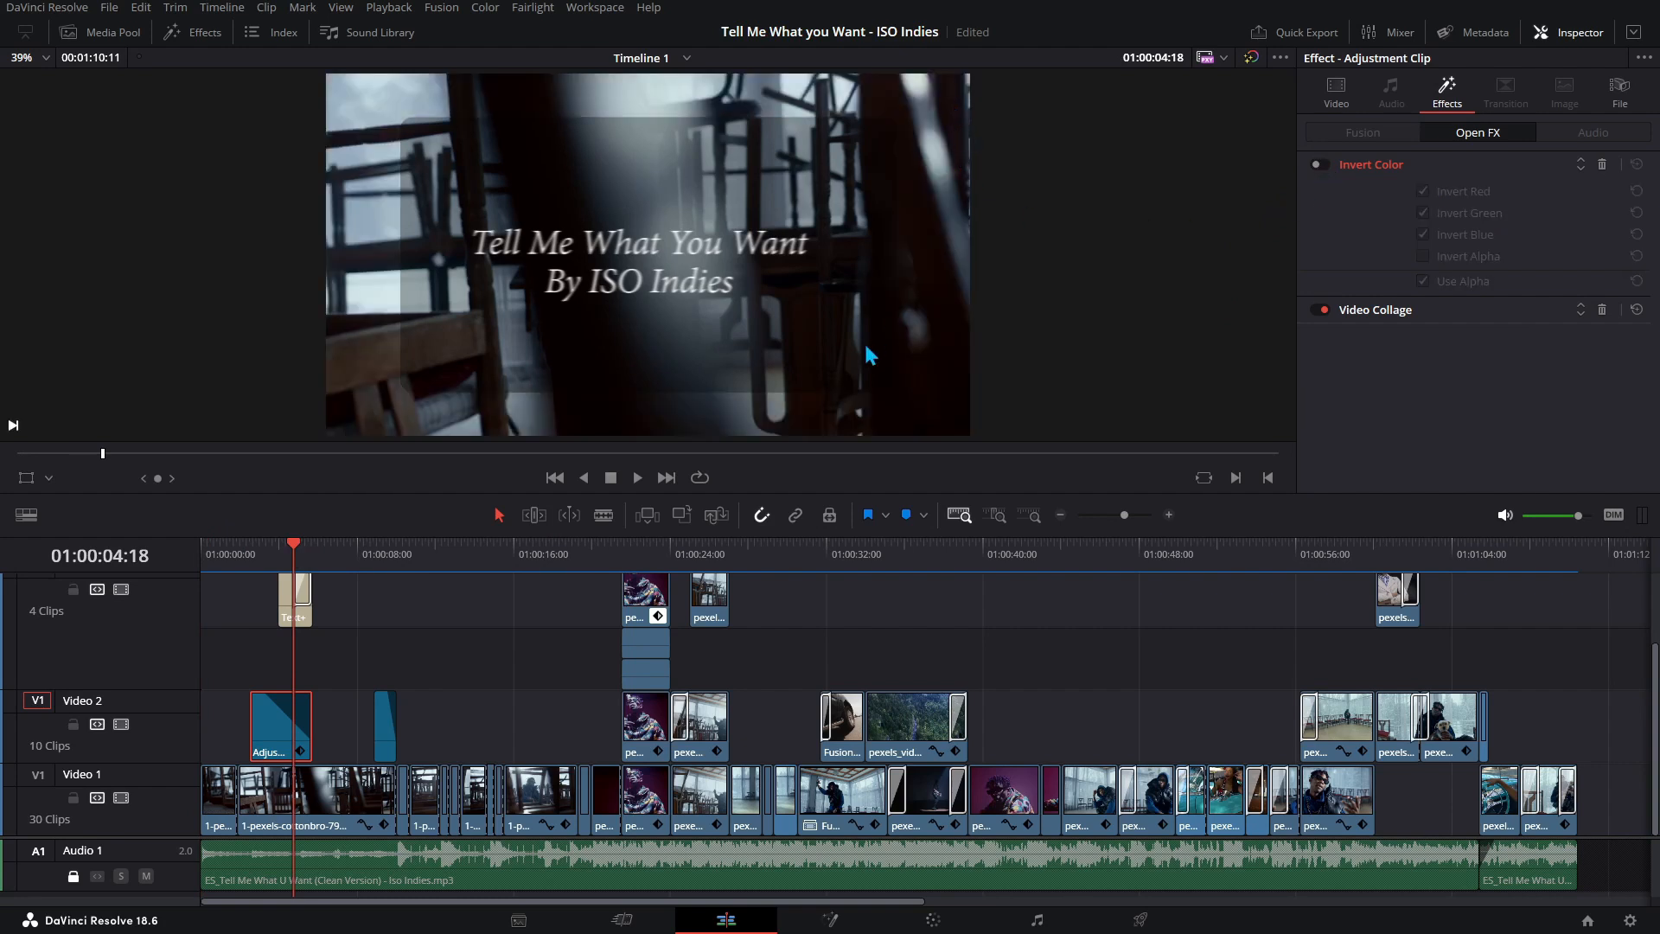
pyautogui.click(1320, 164)
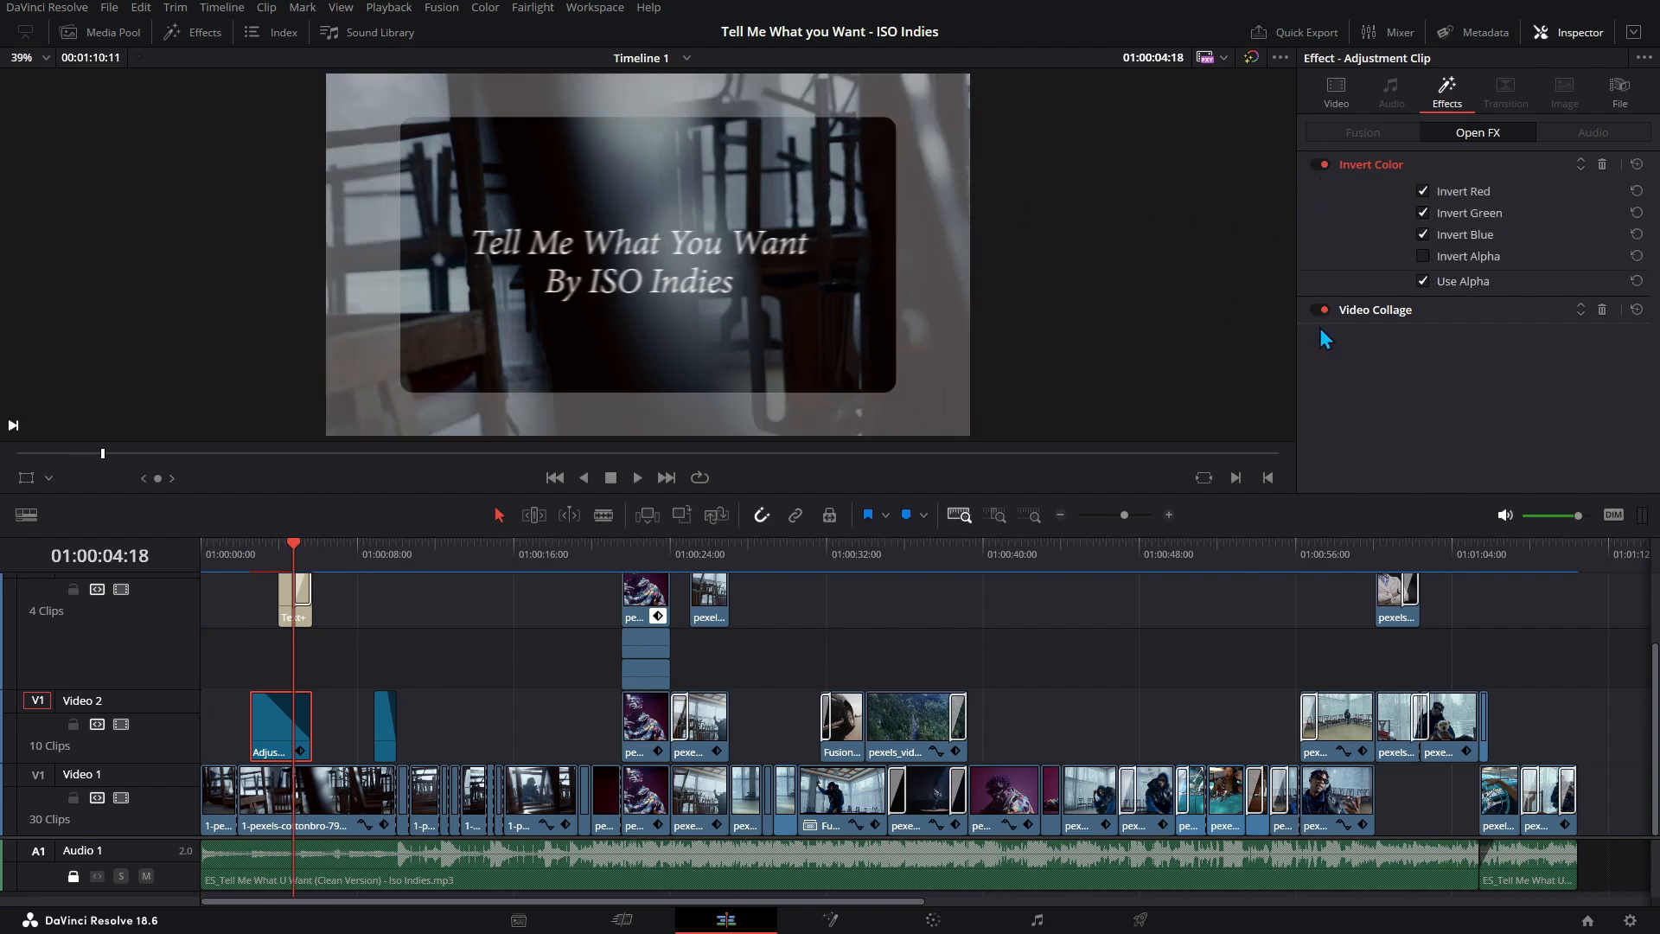
pyautogui.click(1318, 310)
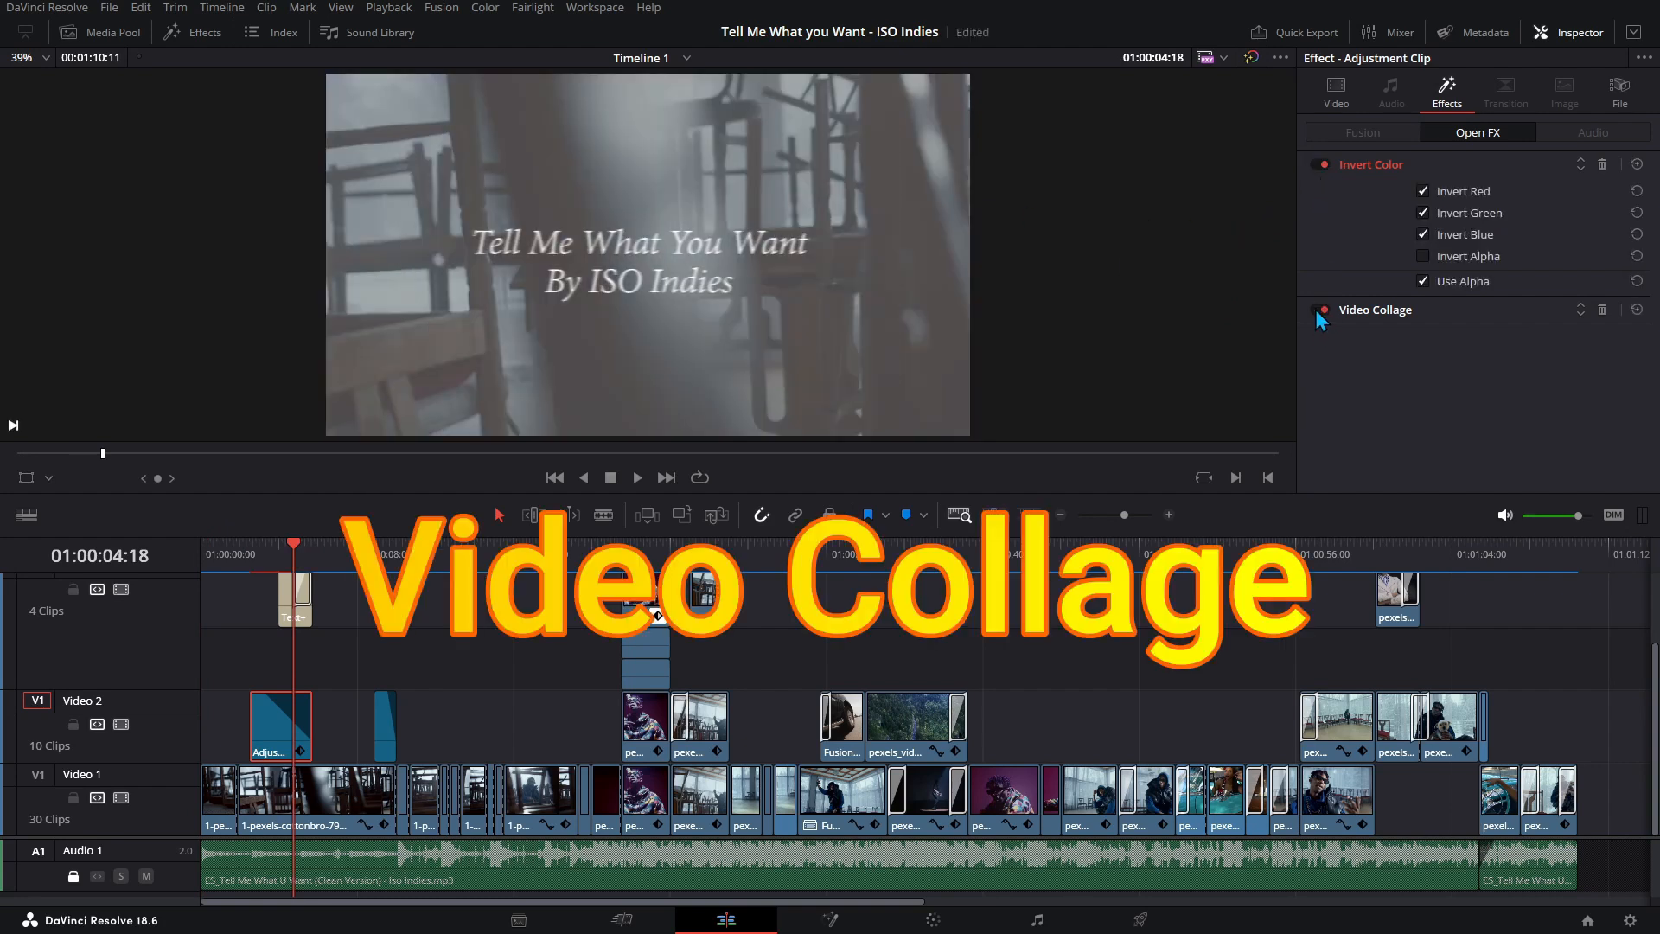
pyautogui.click(1319, 310)
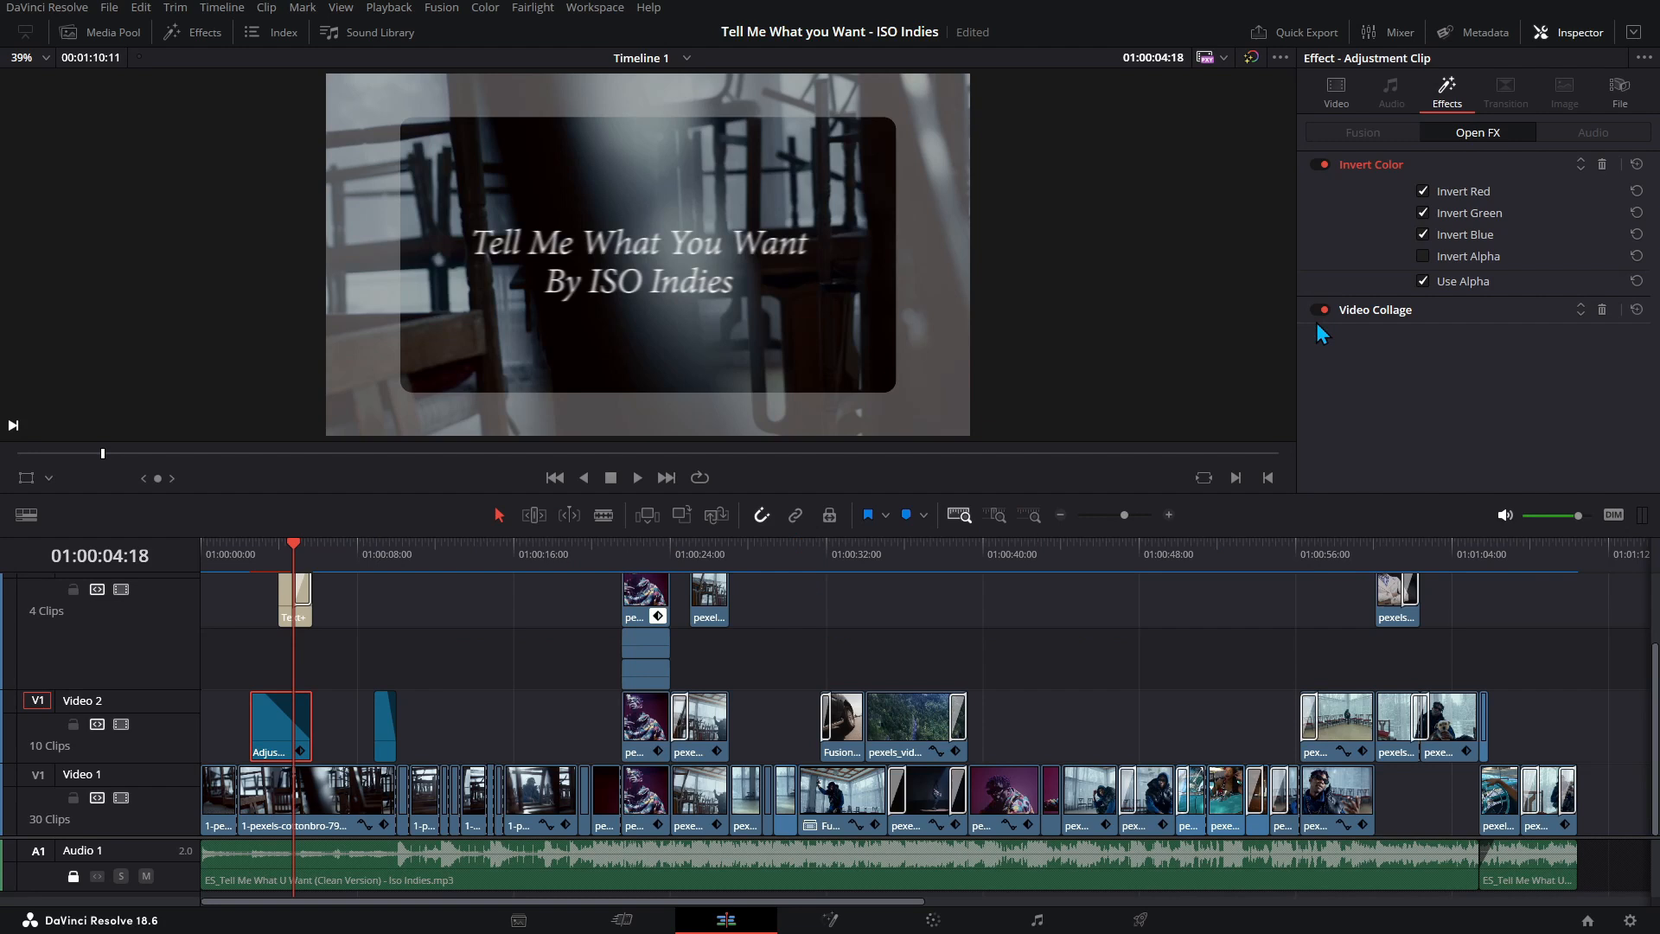
# - Expand the first adjustment clip's Video Collage effect and review its layout, margins and spacing settings
pyautogui.click(1363, 311)
pyautogui.scroll(-6, 1569, 420)
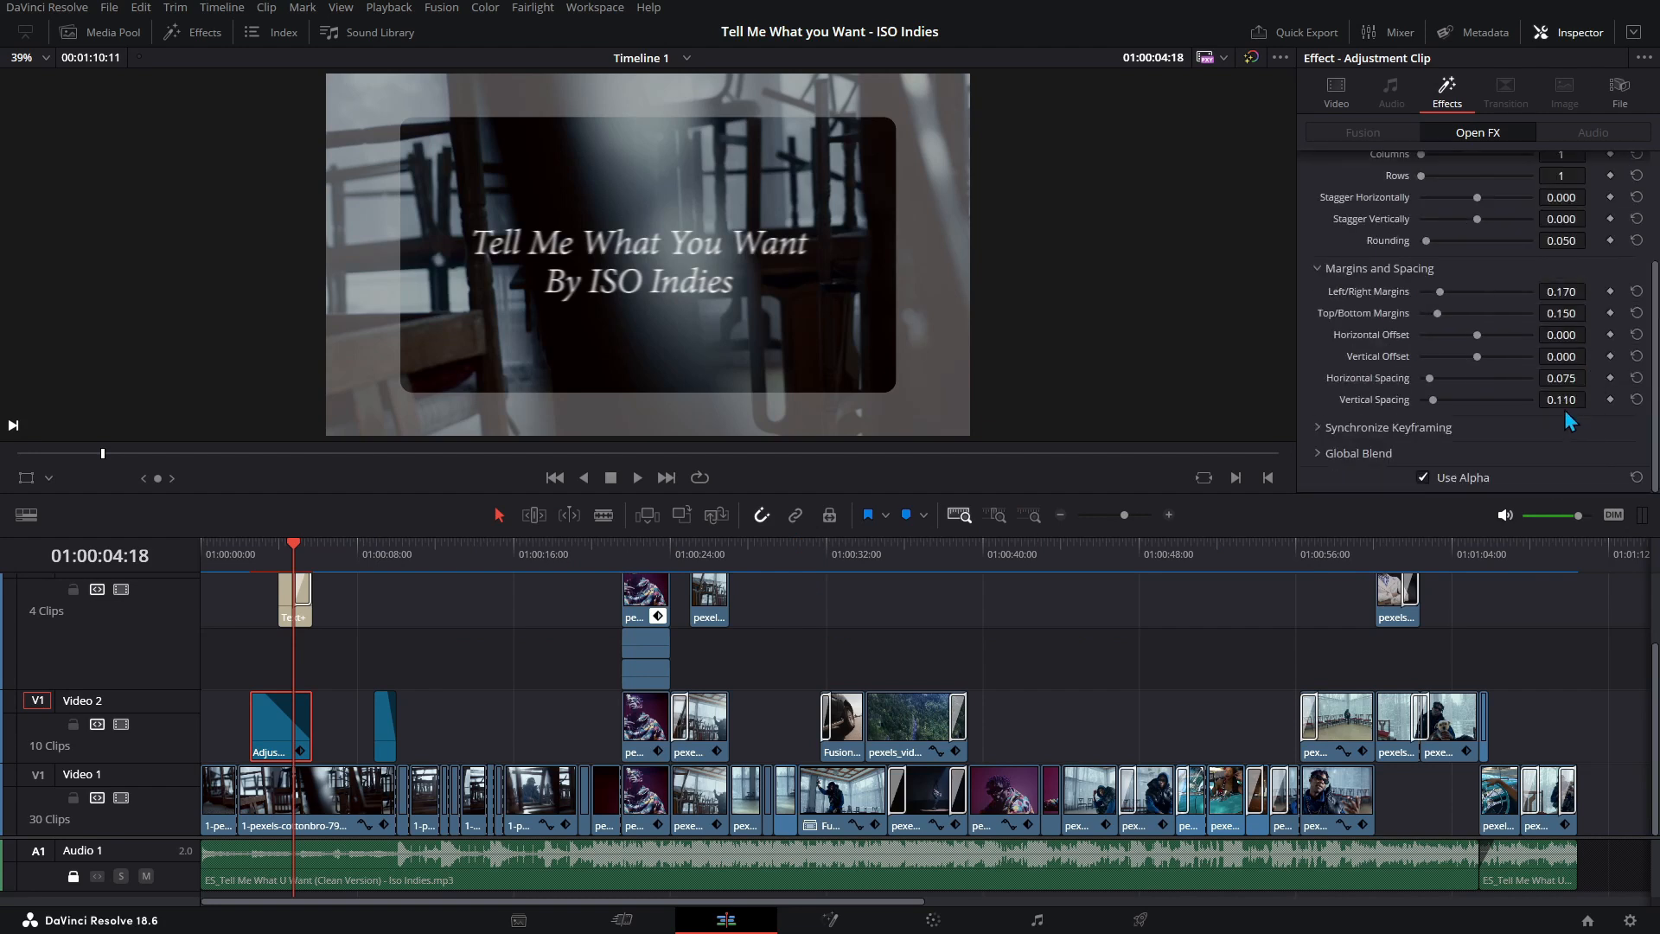
pyautogui.scroll(3, 1509, 405)
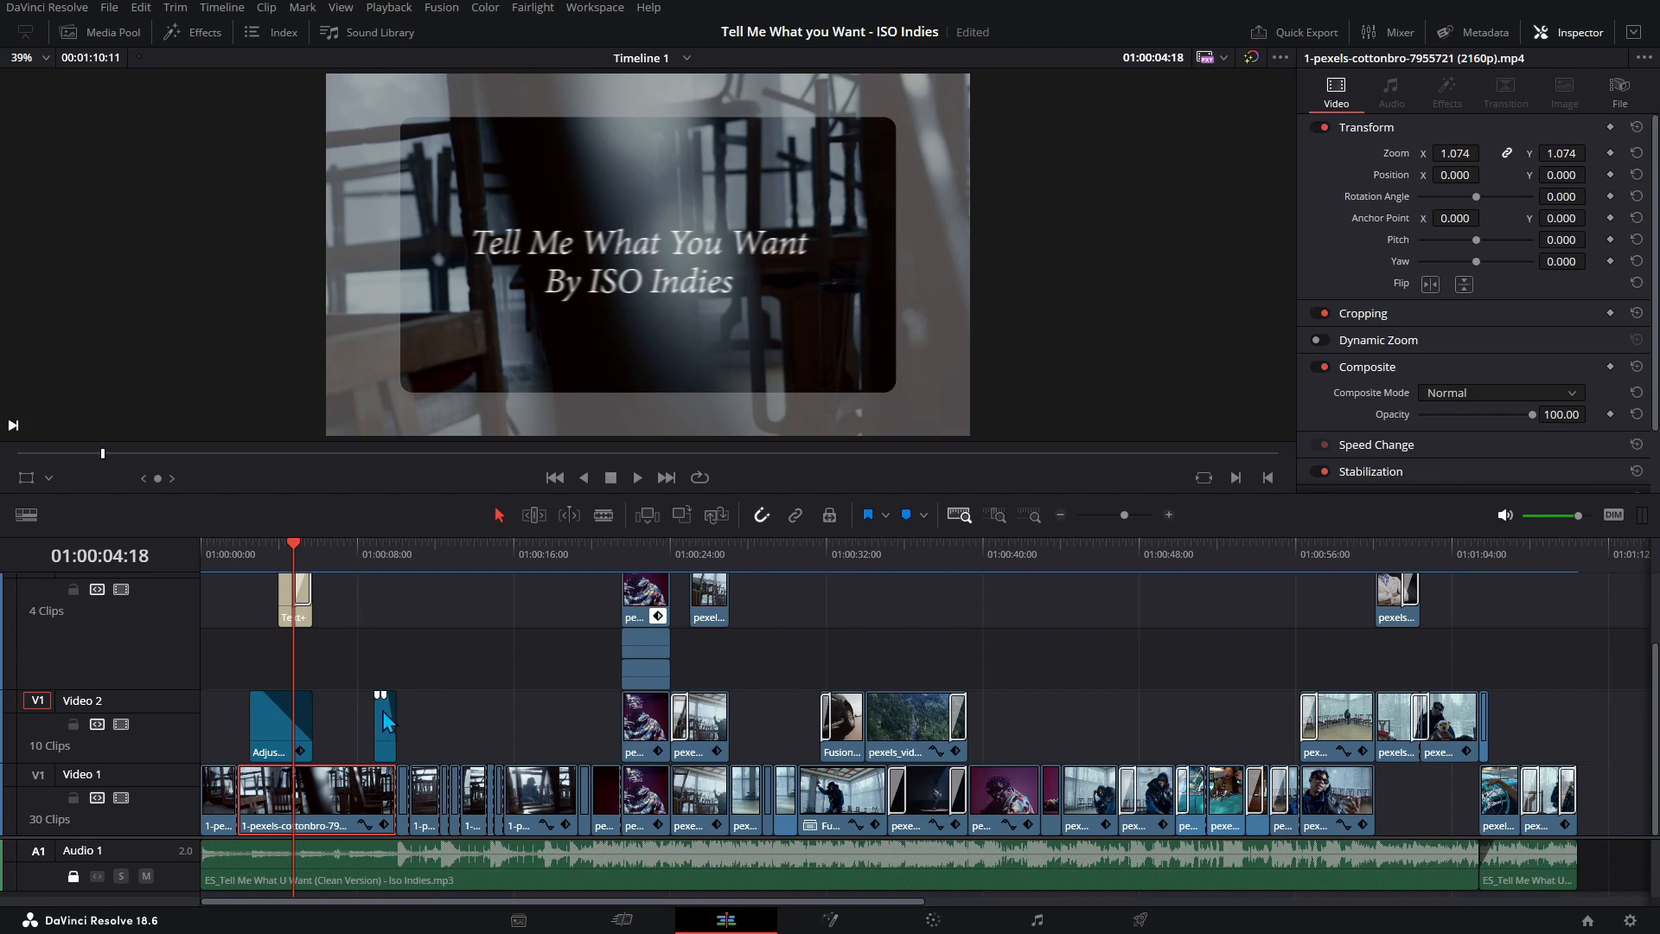
# - Review the second adjustment clip's Invert Color settings and play through that part of the timeline
pyautogui.click(387, 722)
pyautogui.click(396, 555)
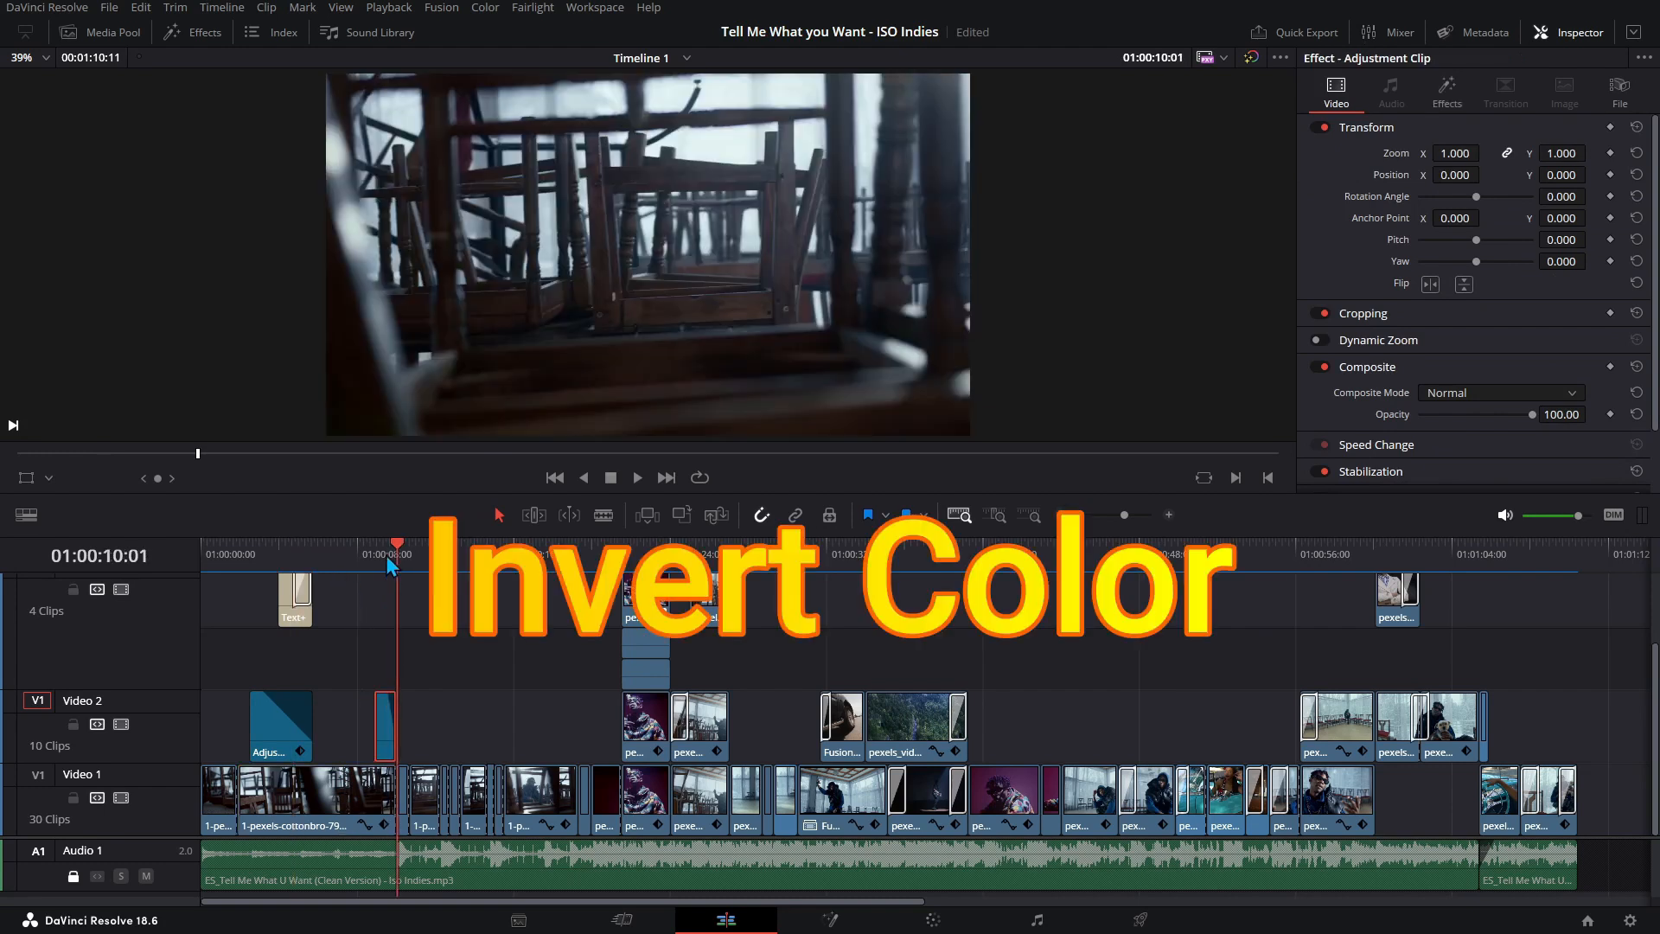
pyautogui.click(1446, 91)
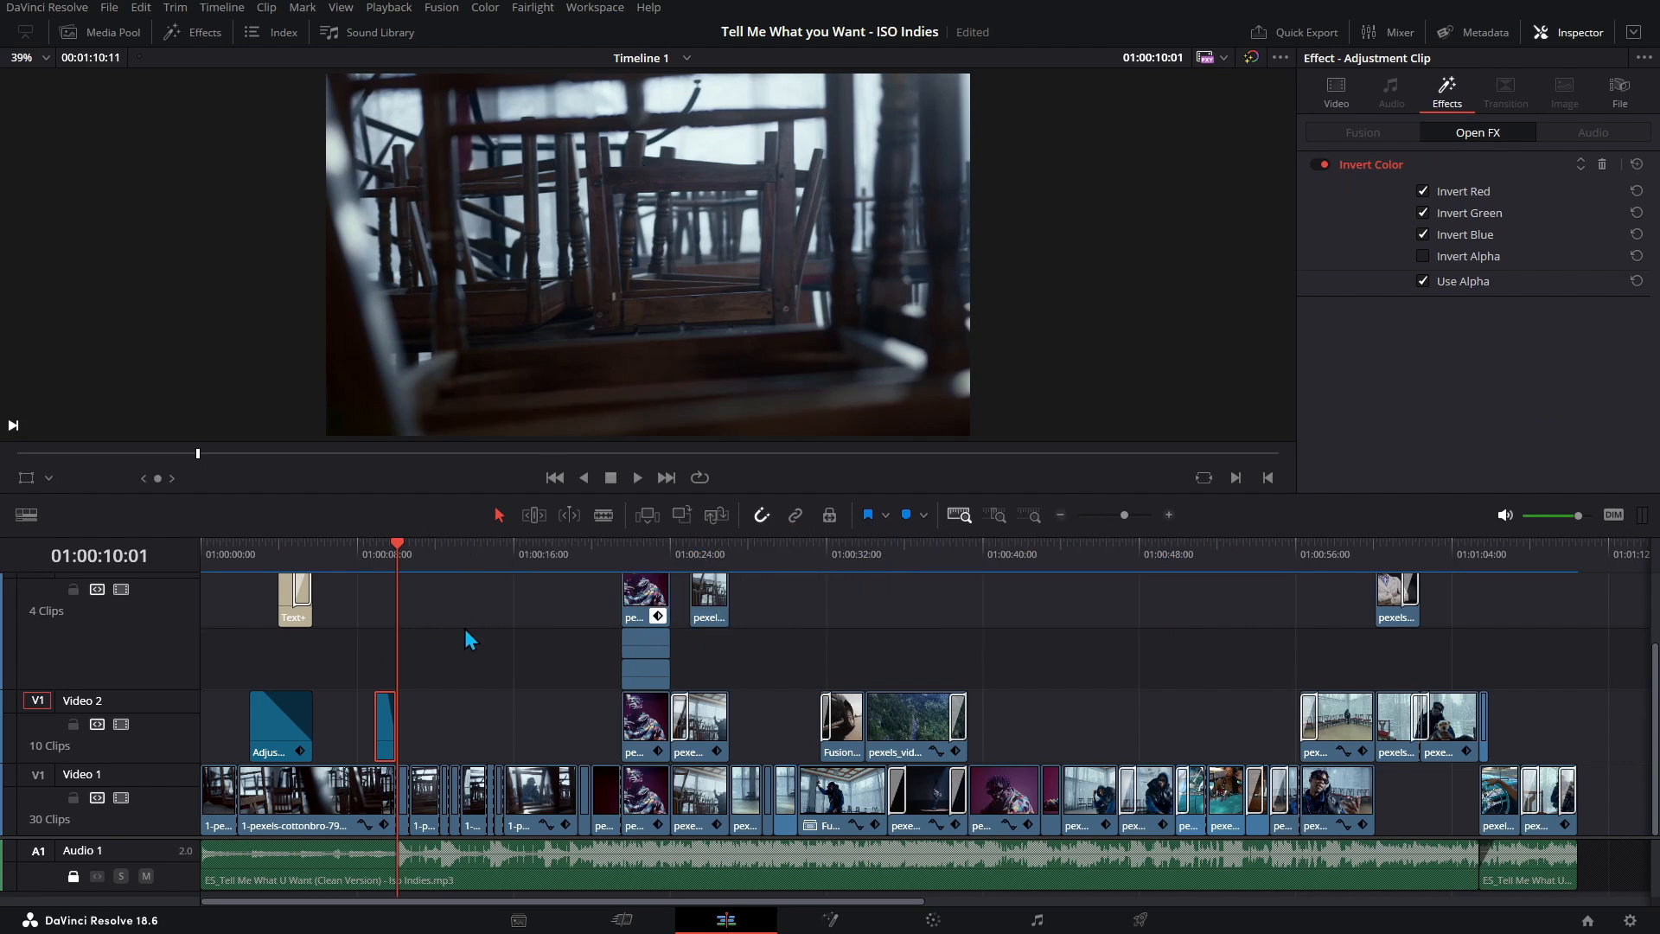
pyautogui.click(376, 554)
pyautogui.press('space')
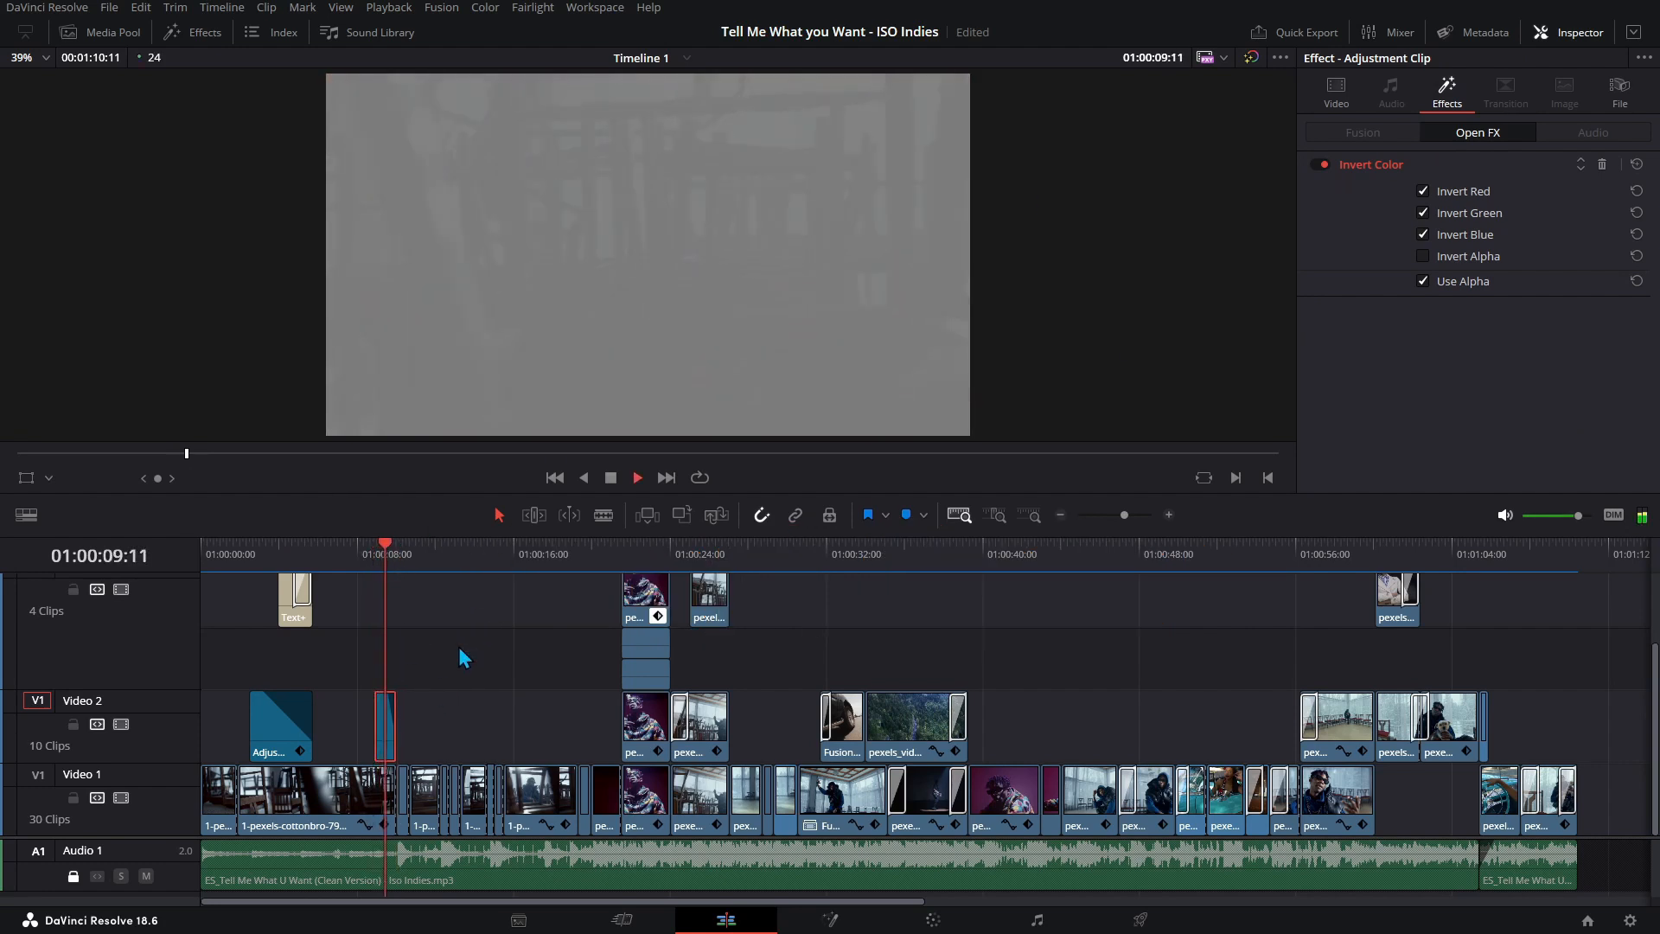
pyautogui.press('space')
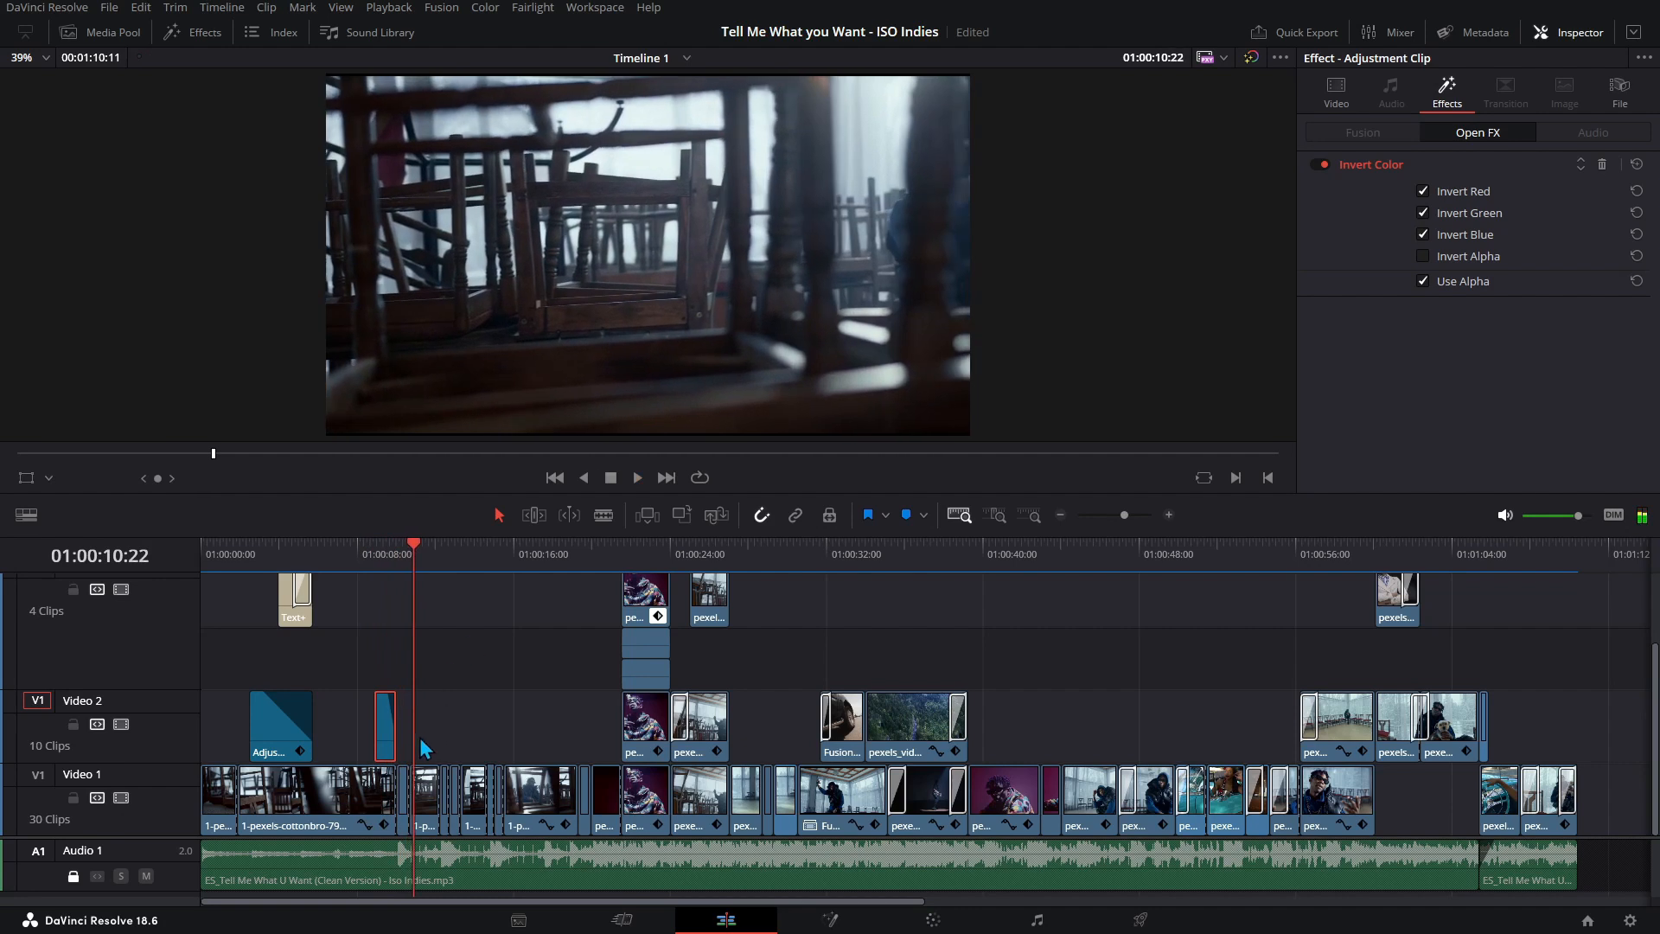
# - Review the Camera Shake settings on the short Video 1 clips before 01:00:10:22 and just after 01:00:12:06
pyautogui.click(400, 795)
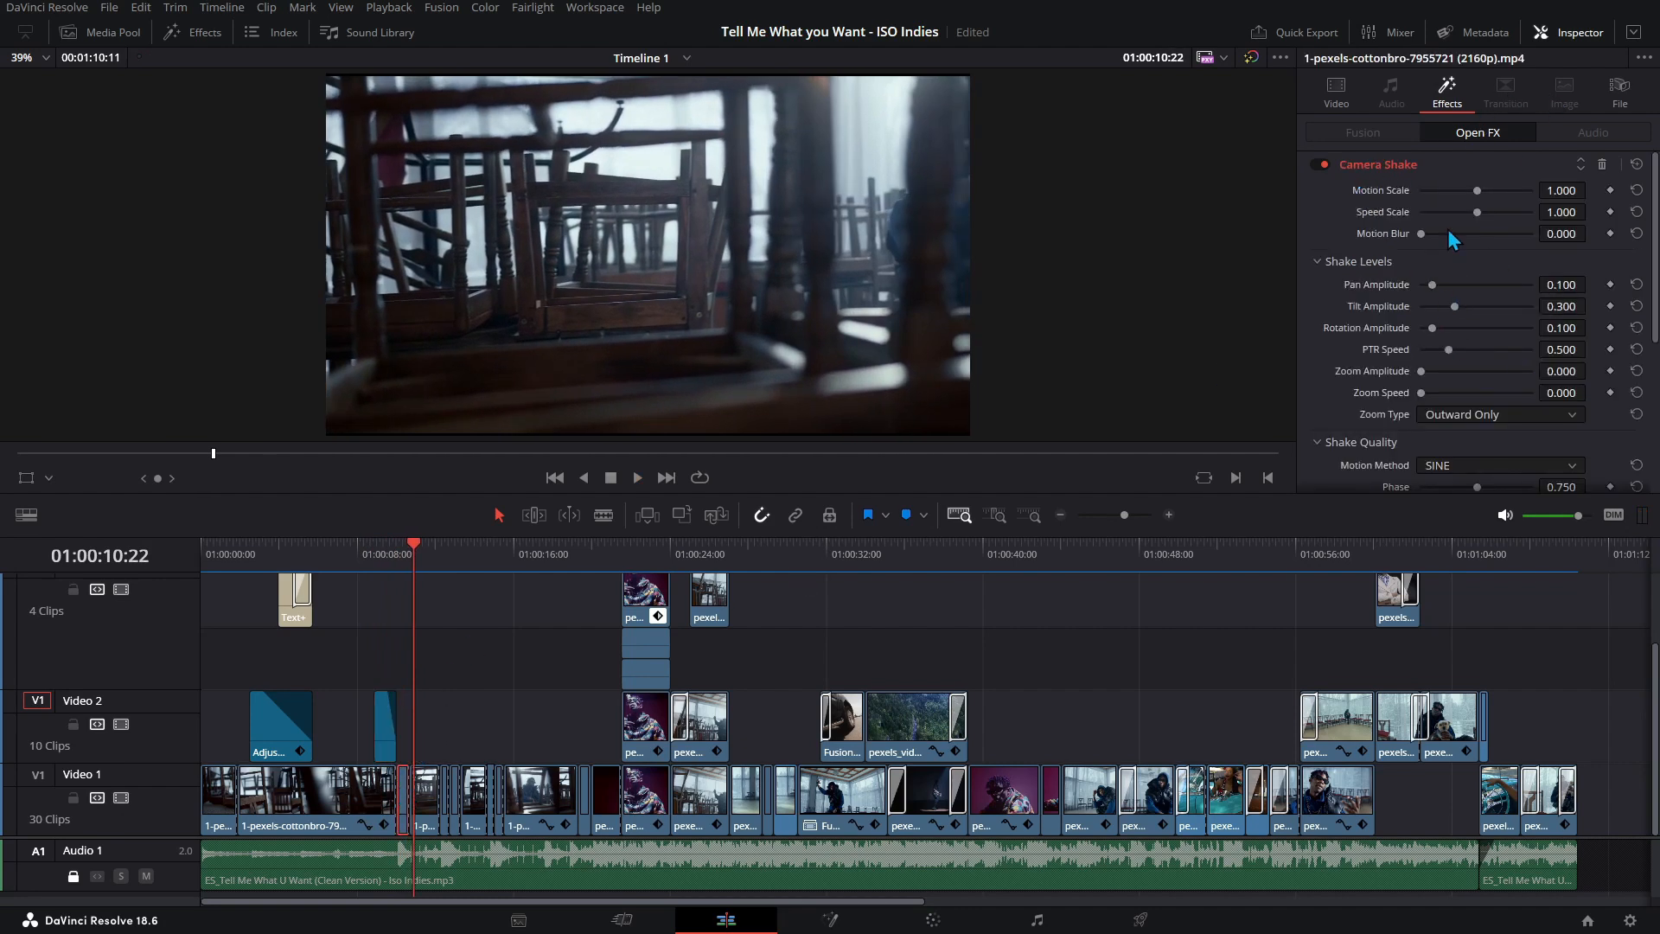
pyautogui.scroll(-4, 1490, 315)
pyautogui.scroll(5, 1500, 339)
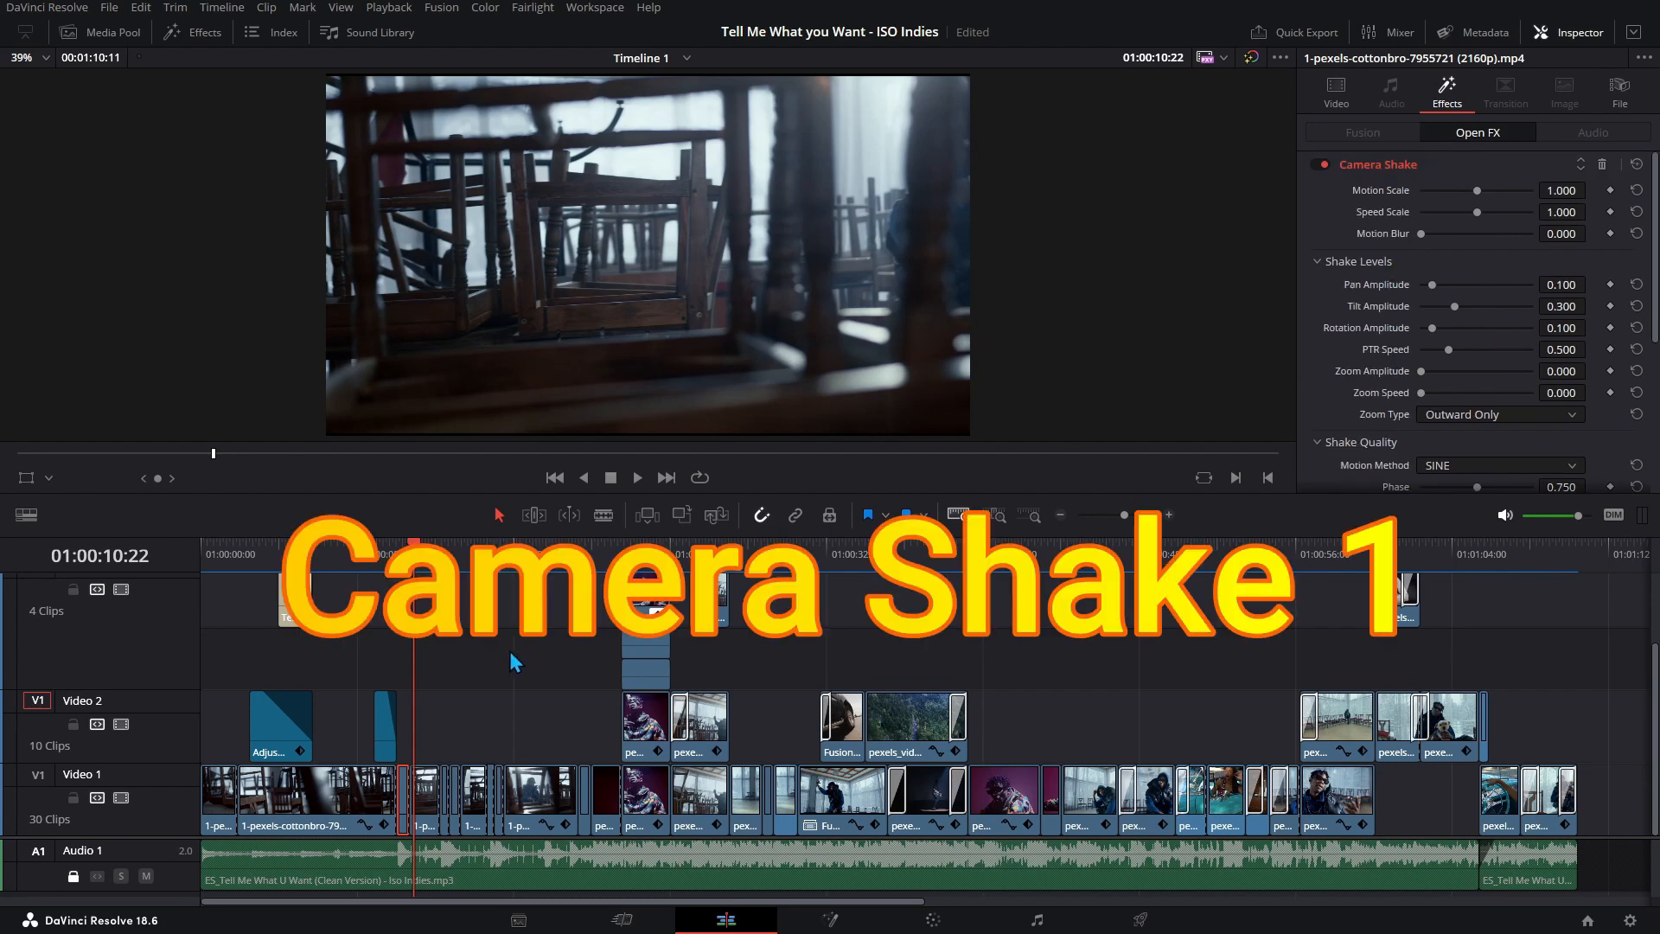
pyautogui.click(454, 783)
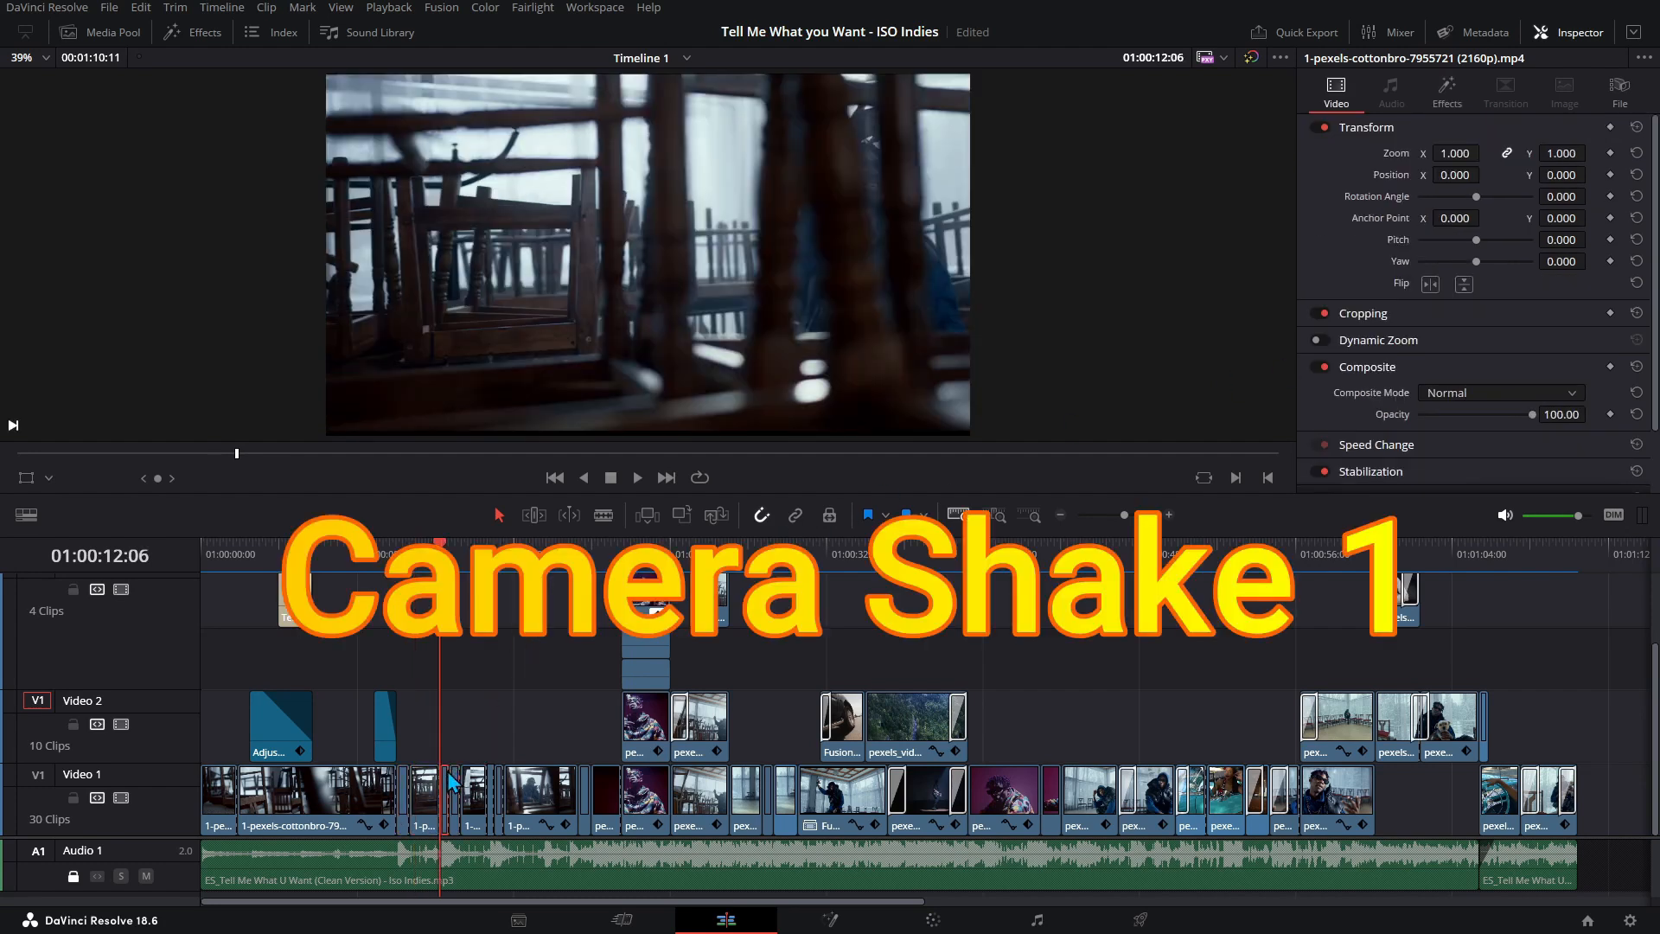
pyautogui.click(1447, 93)
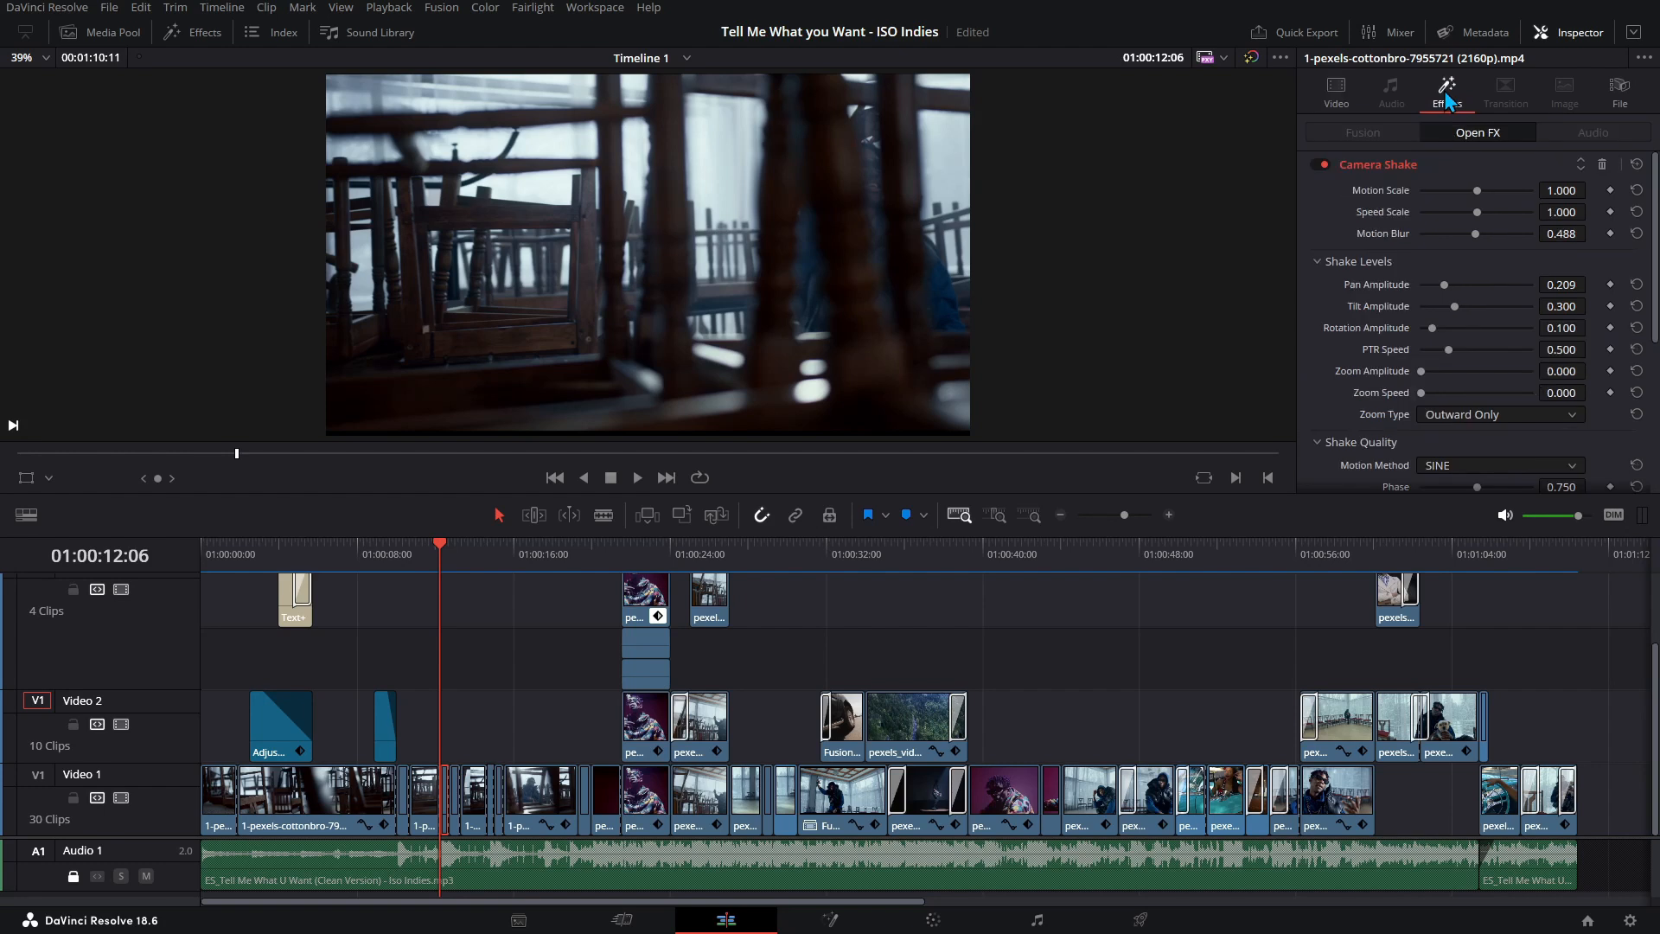
# - Open the Mirrors effect settings of the short Video 1 clip just after 01:00:14:16
pyautogui.click(475, 788)
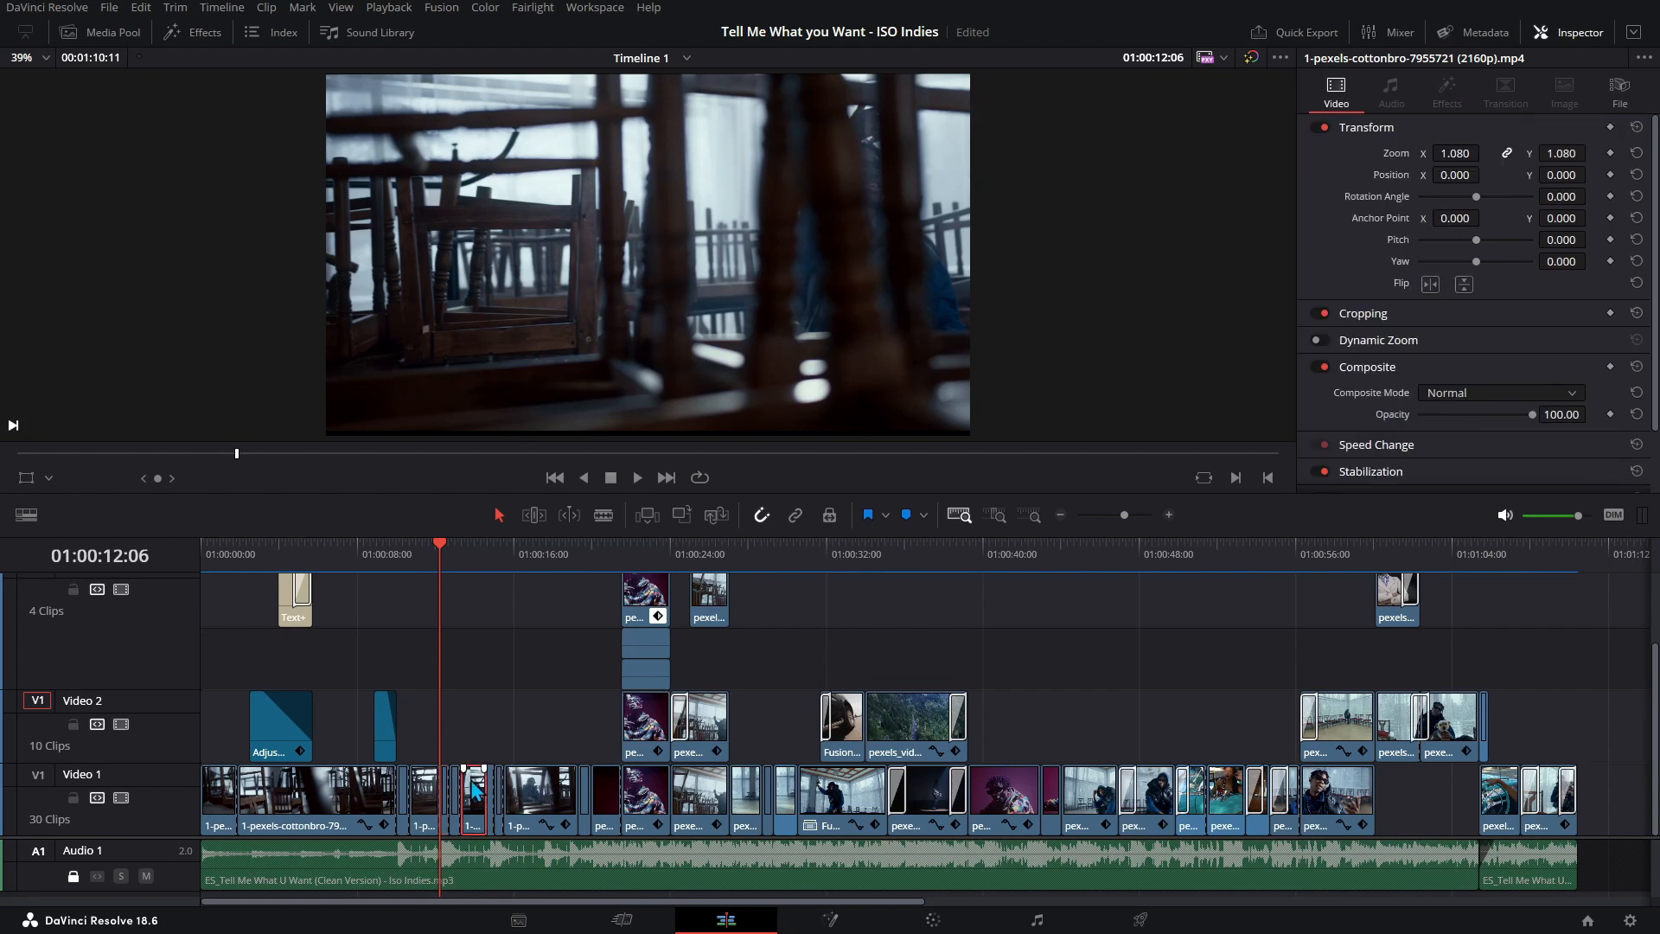
pyautogui.click(489, 555)
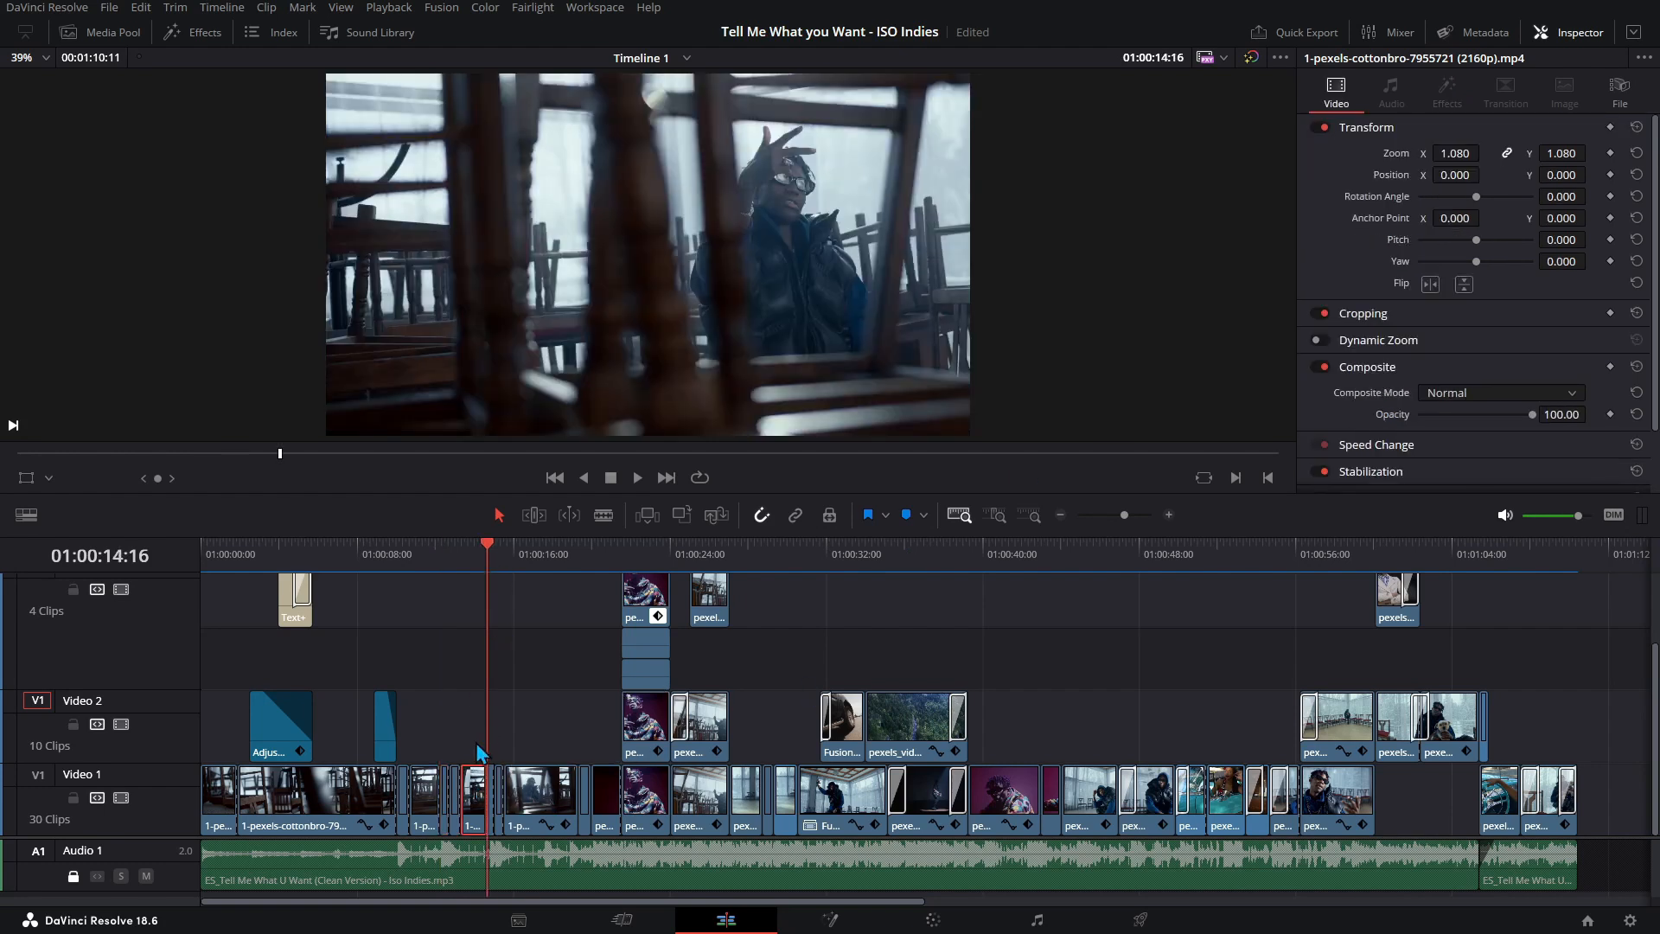
pyautogui.click(498, 788)
pyautogui.click(1449, 95)
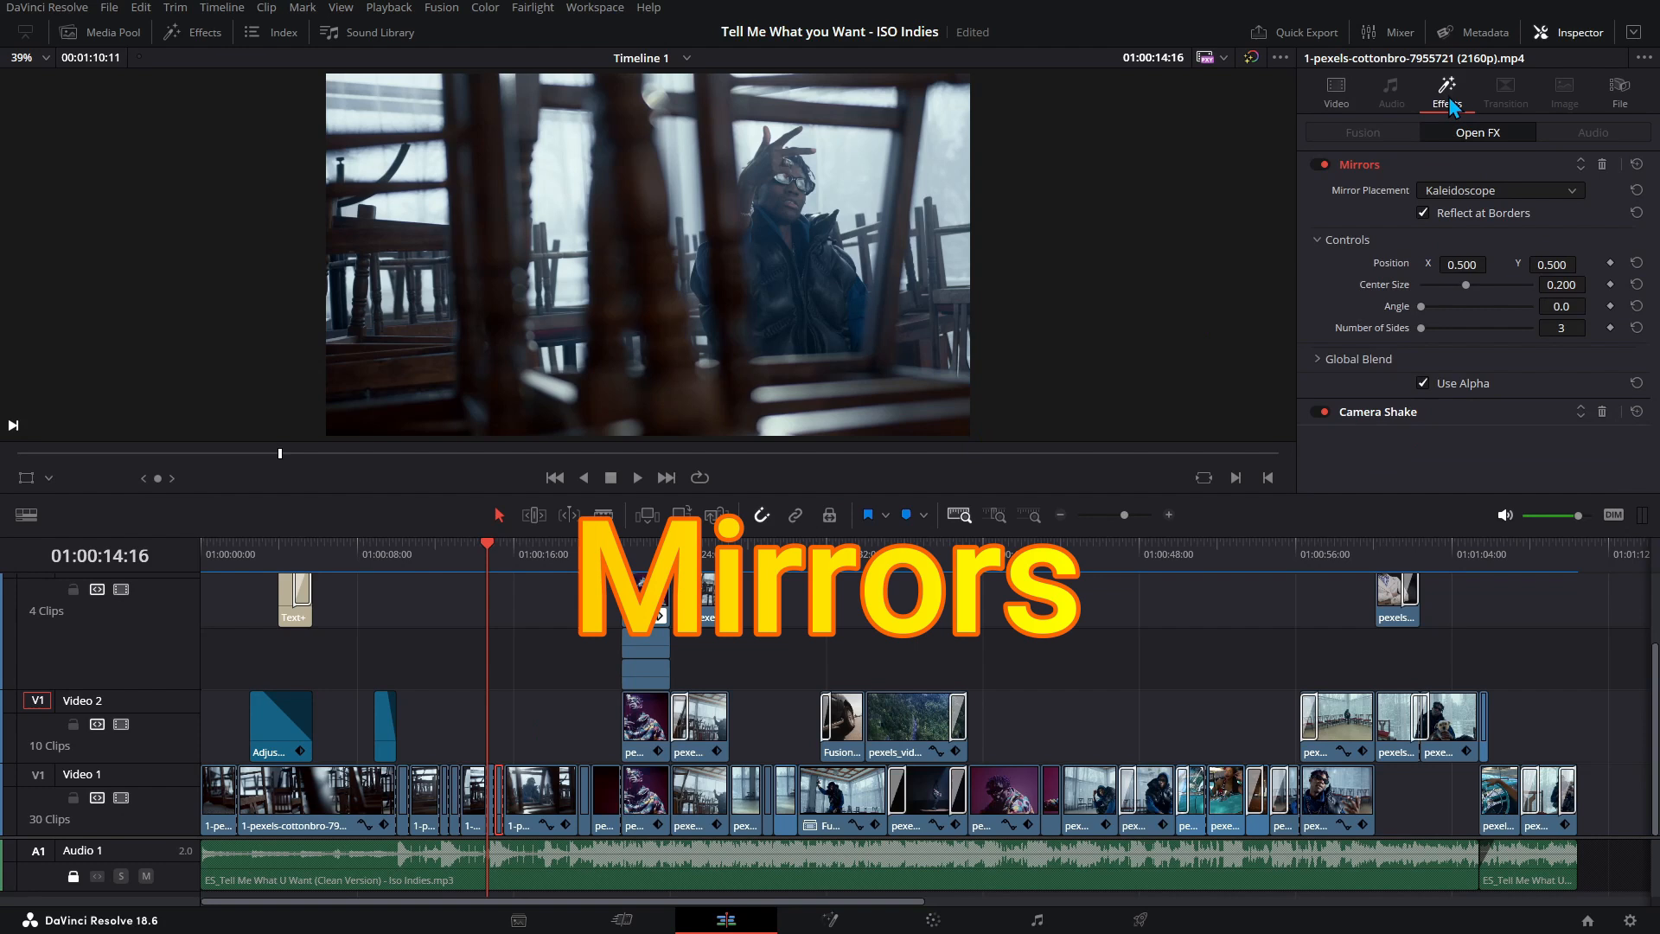
# - Check the Mirror Placement options on the next, longer Video 1 clip, keep Kaleidoscope, and play through to 01:00:20:01
pyautogui.click(543, 785)
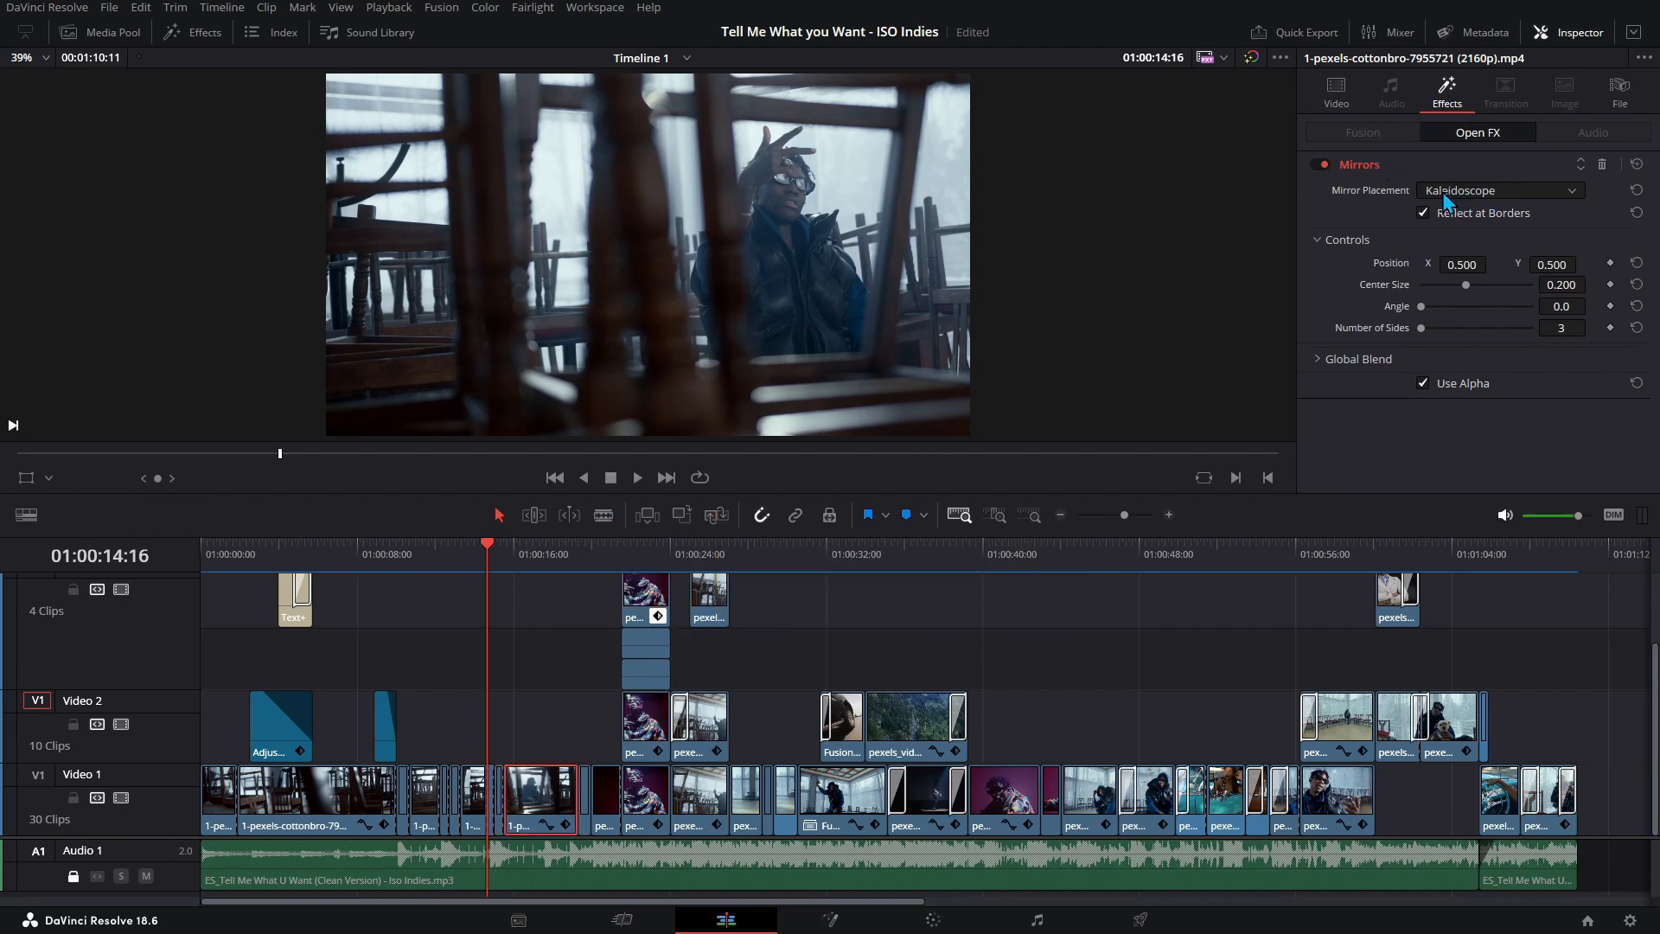
pyautogui.click(1555, 200)
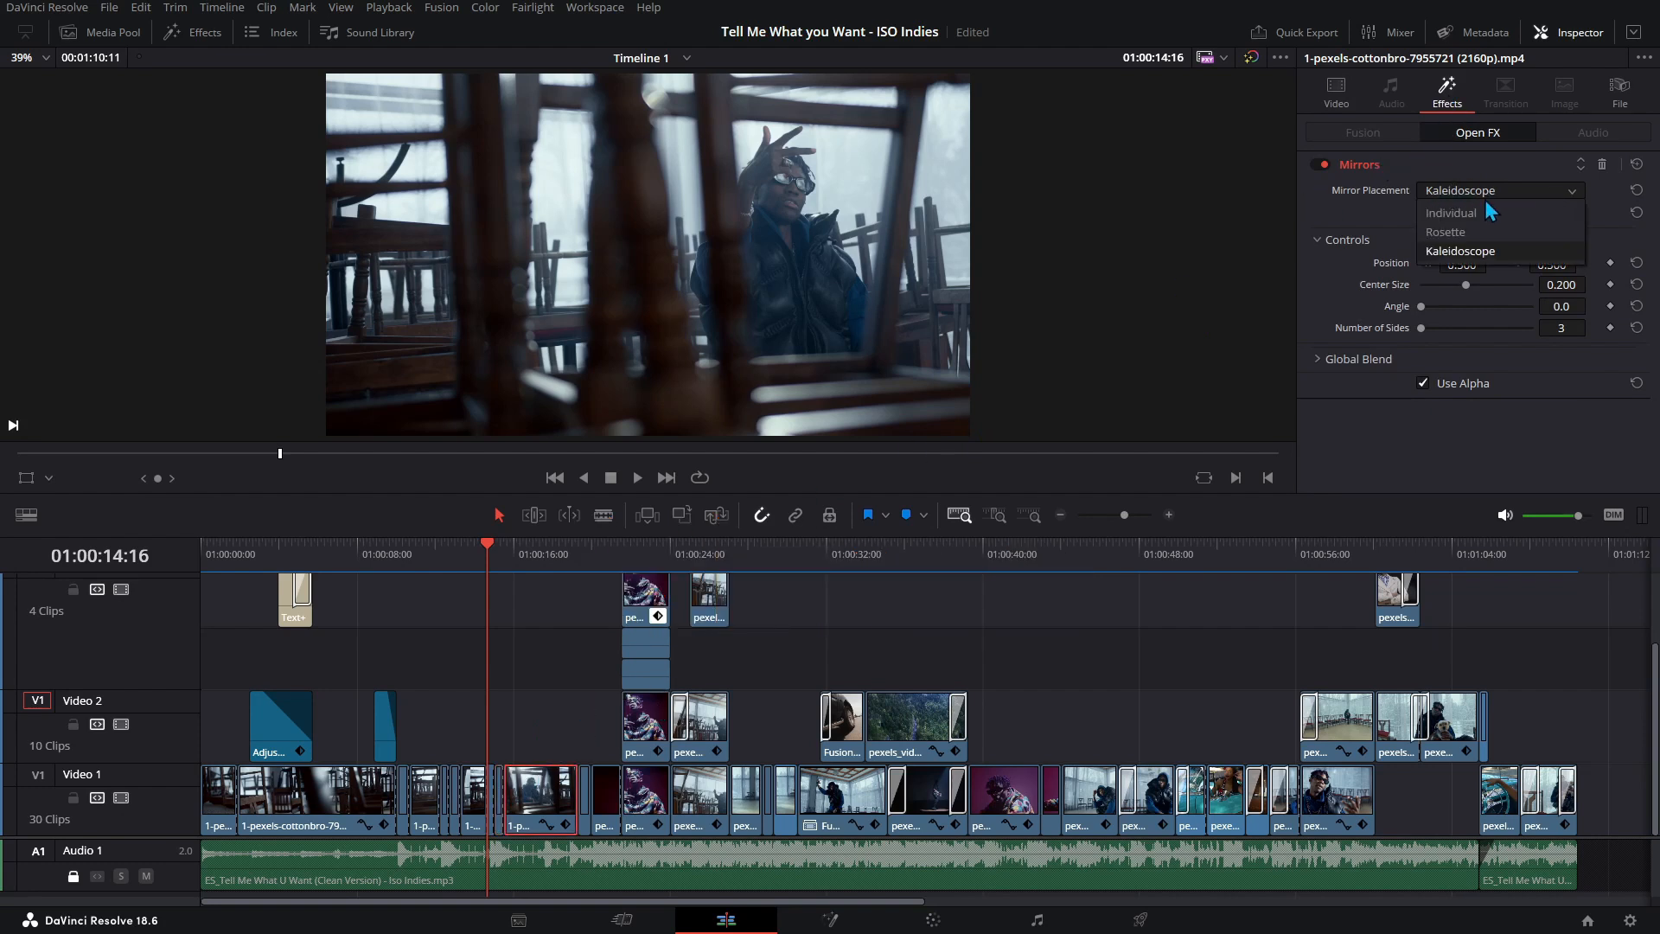
pyautogui.click(1457, 250)
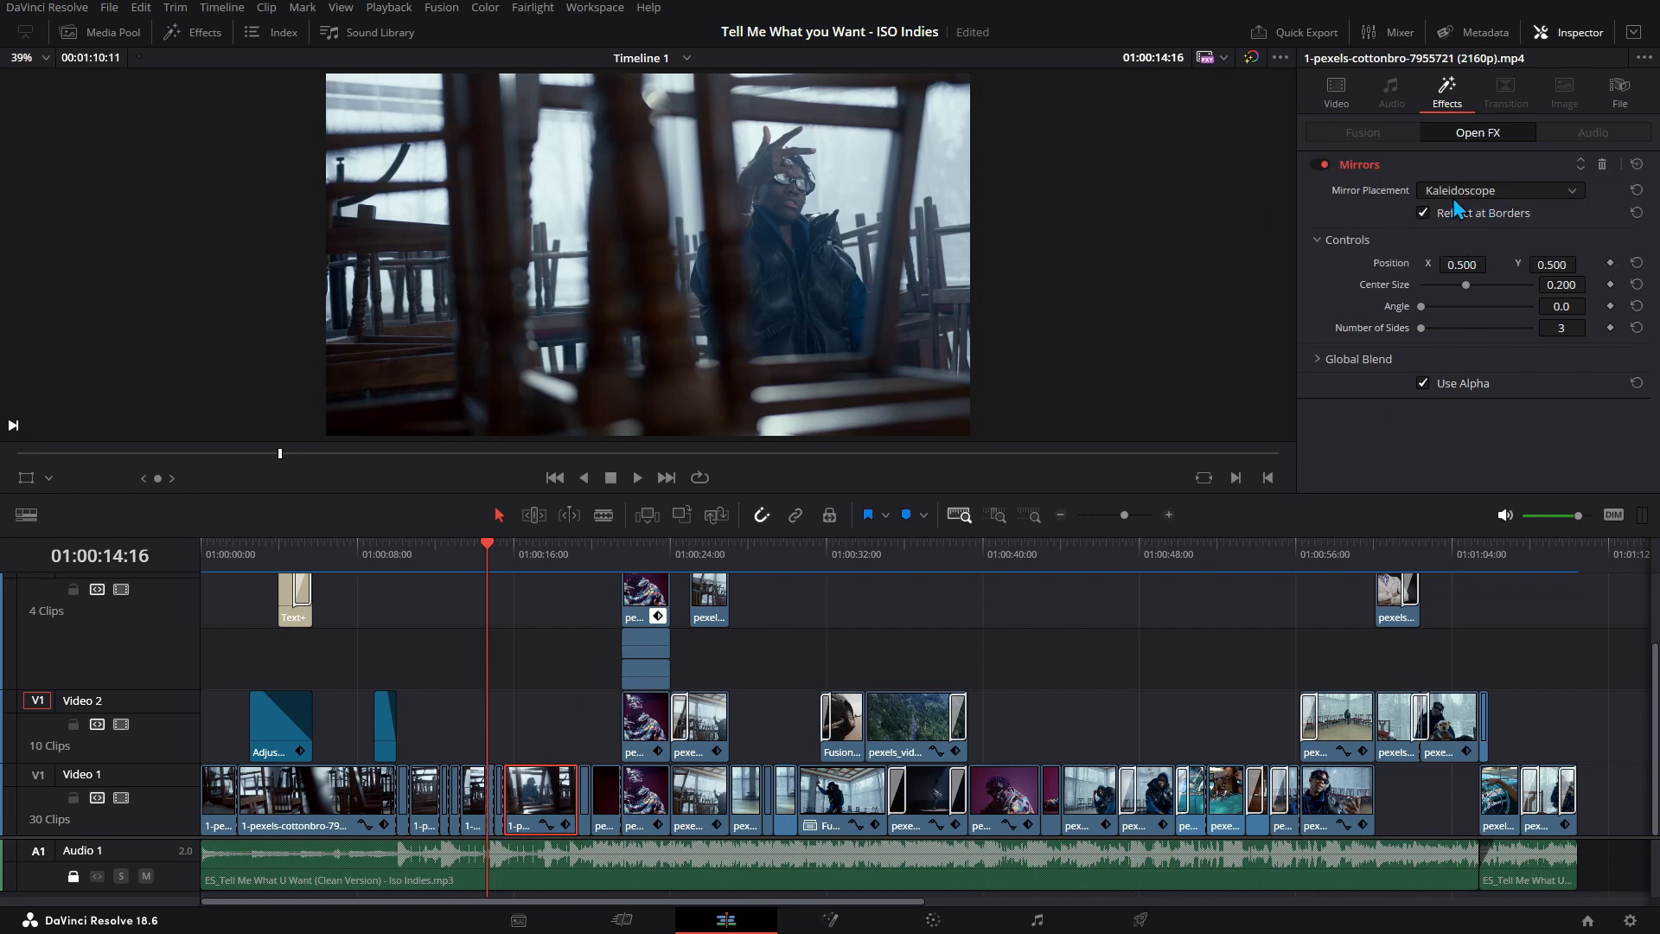
pyautogui.click(531, 553)
pyautogui.press('space')
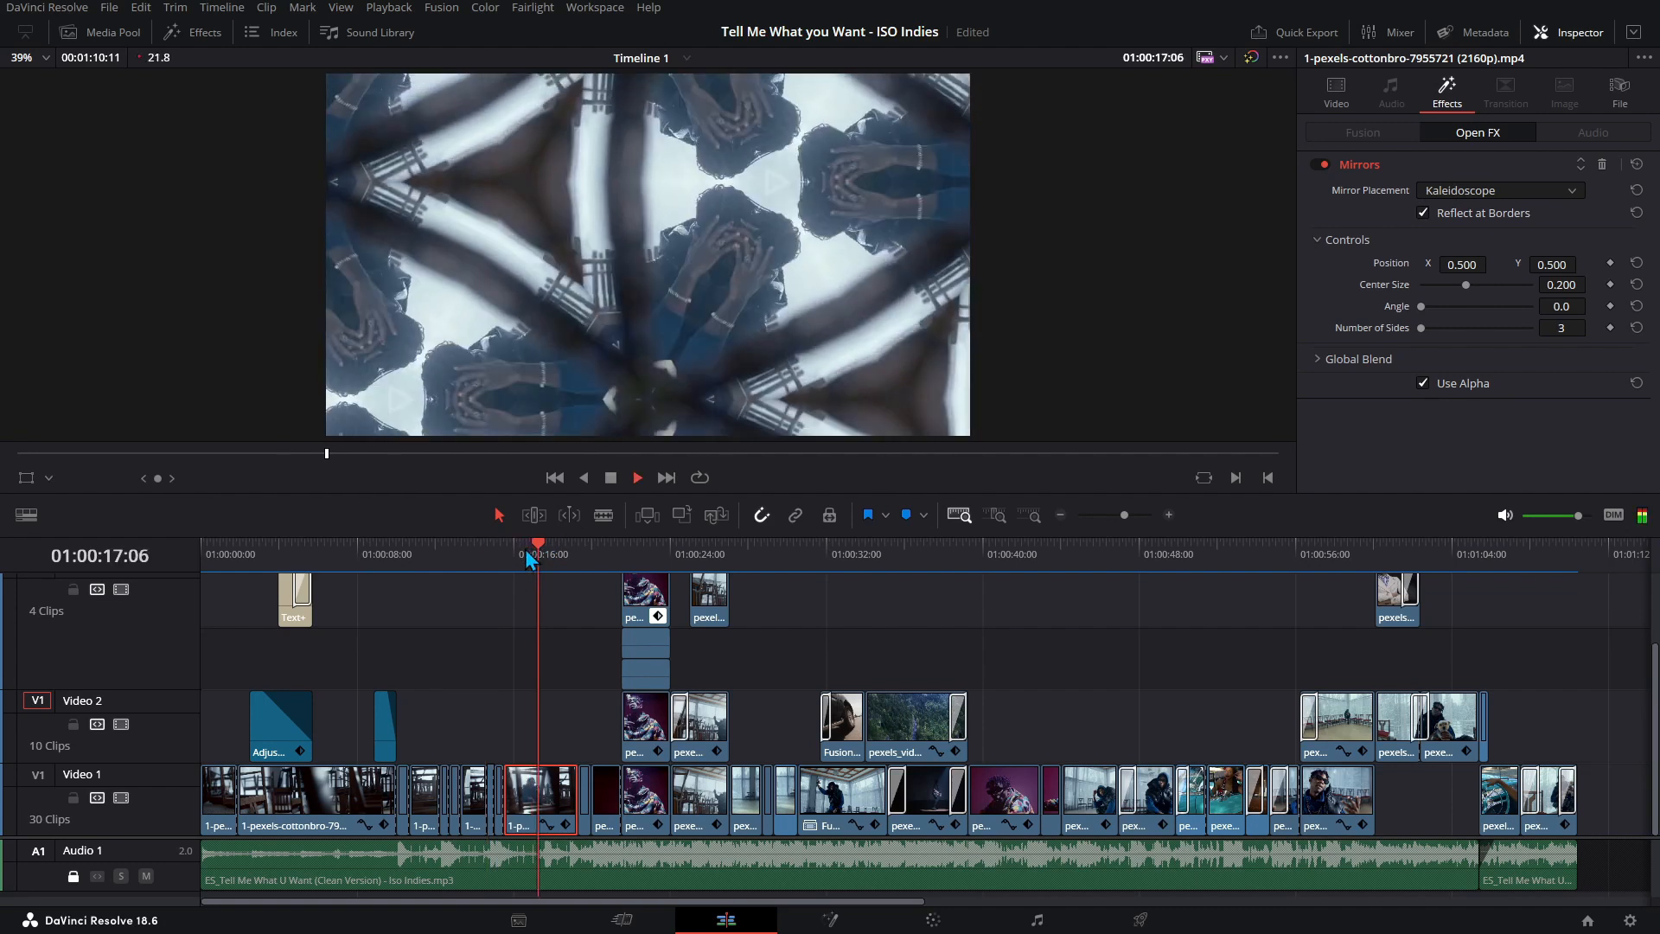
pyautogui.press('space')
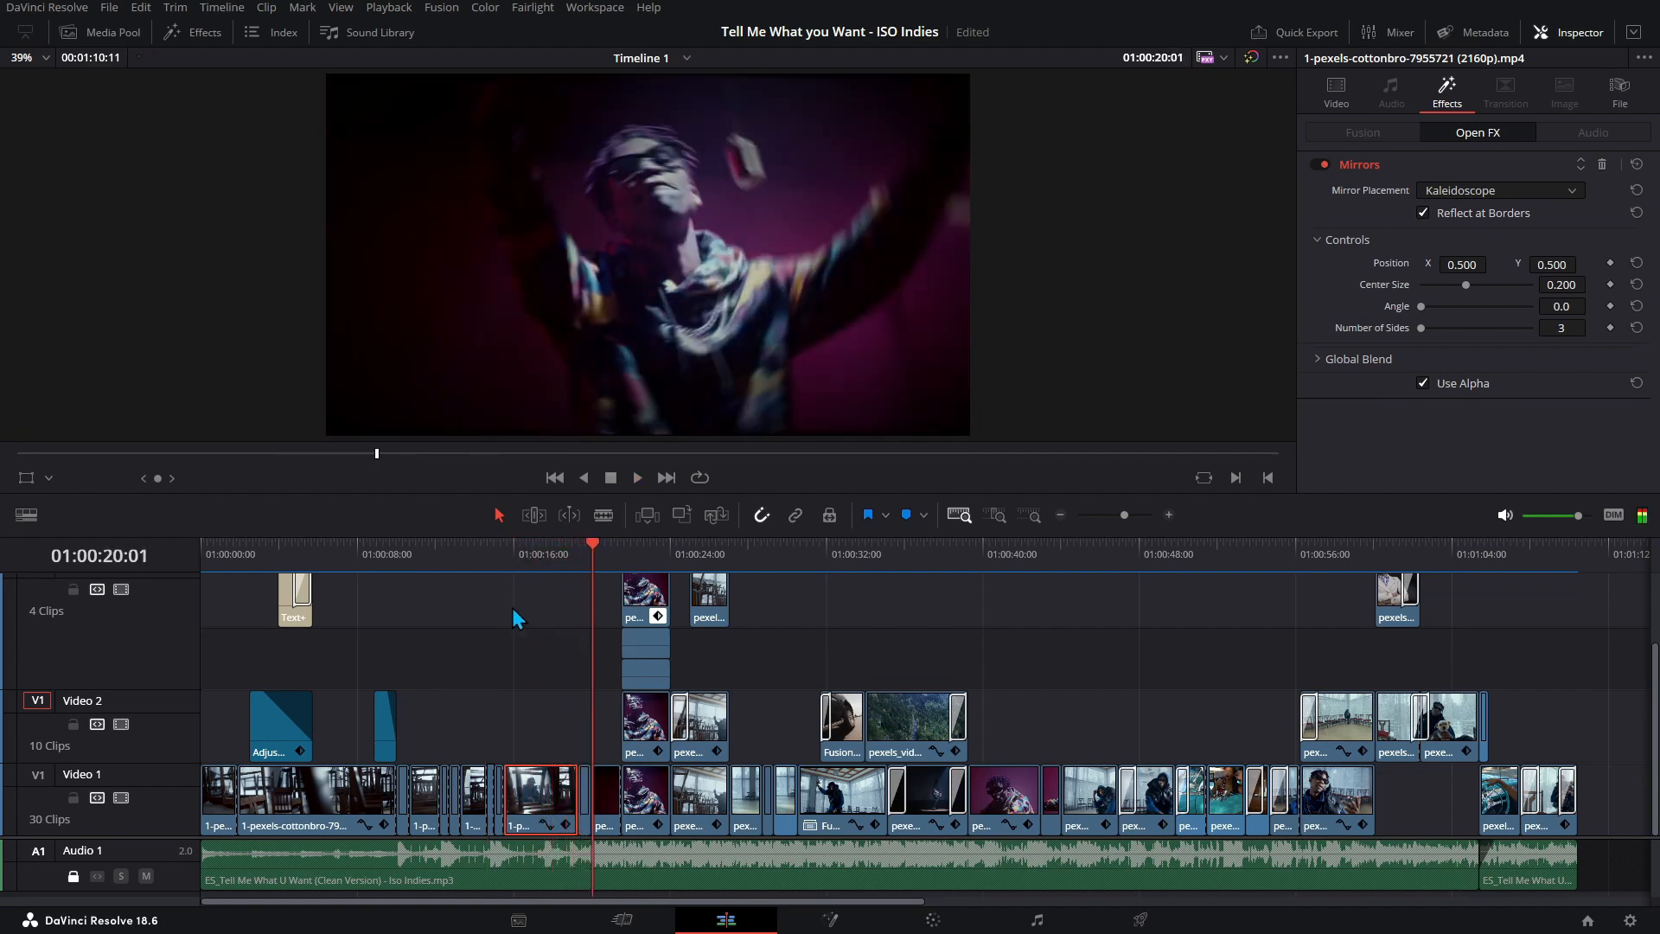
# - Compare the Camera Shake settings of the short clip at 01:00:19:08 with those of the short clip just before 01:00:13:08
pyautogui.click(585, 791)
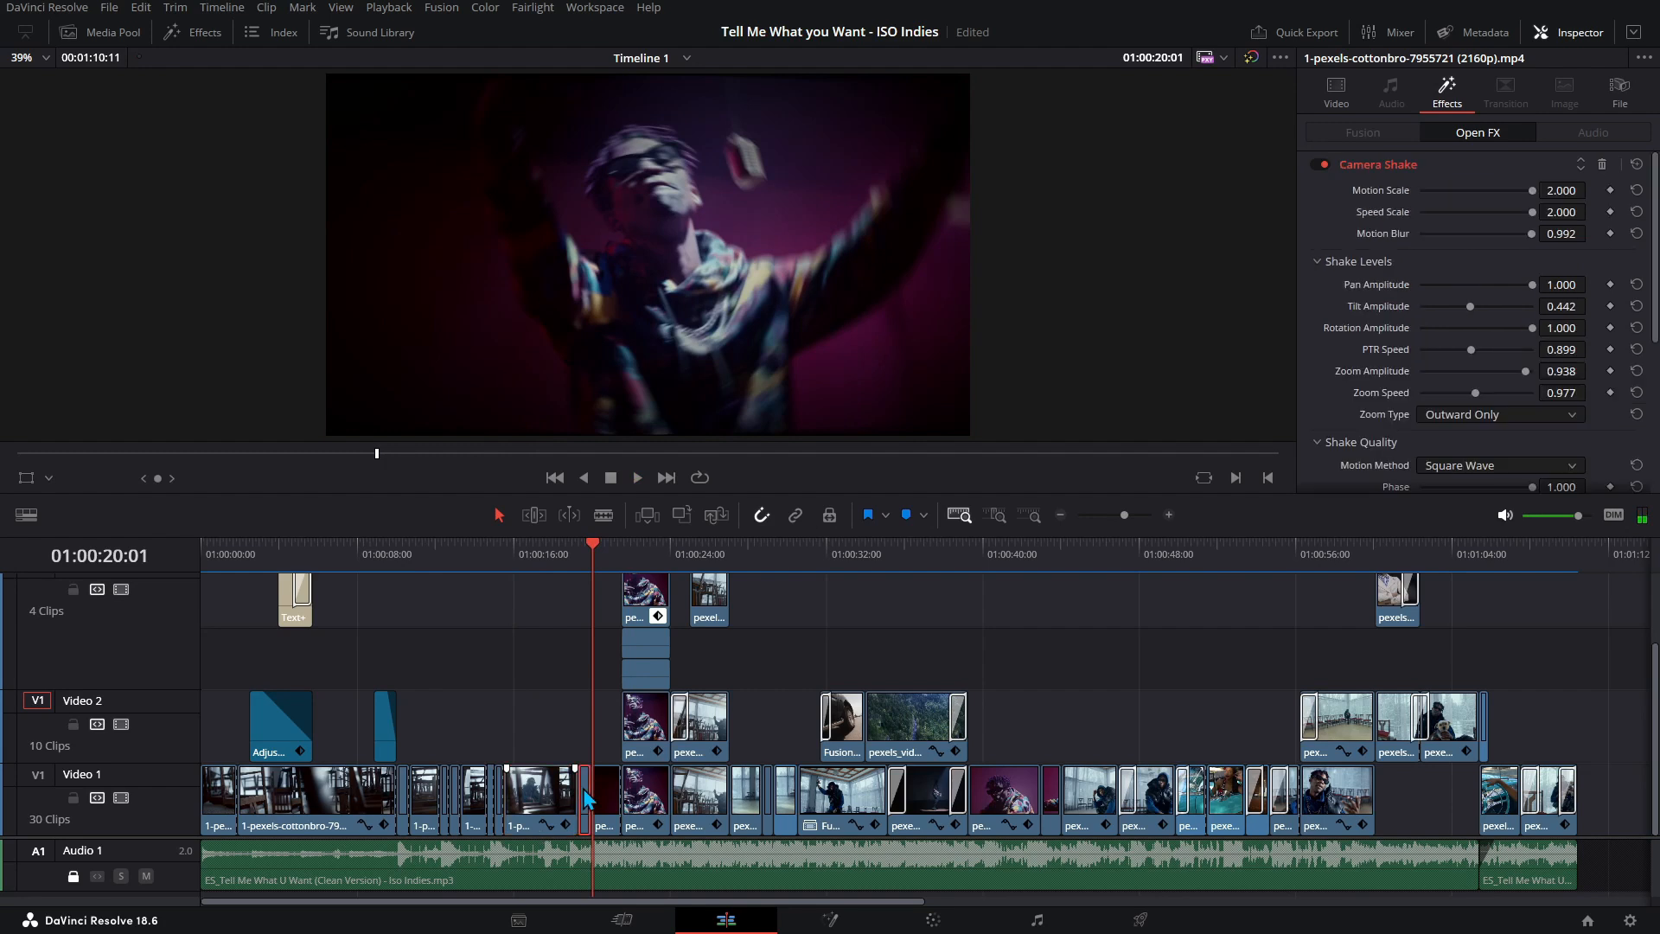
pyautogui.click(581, 548)
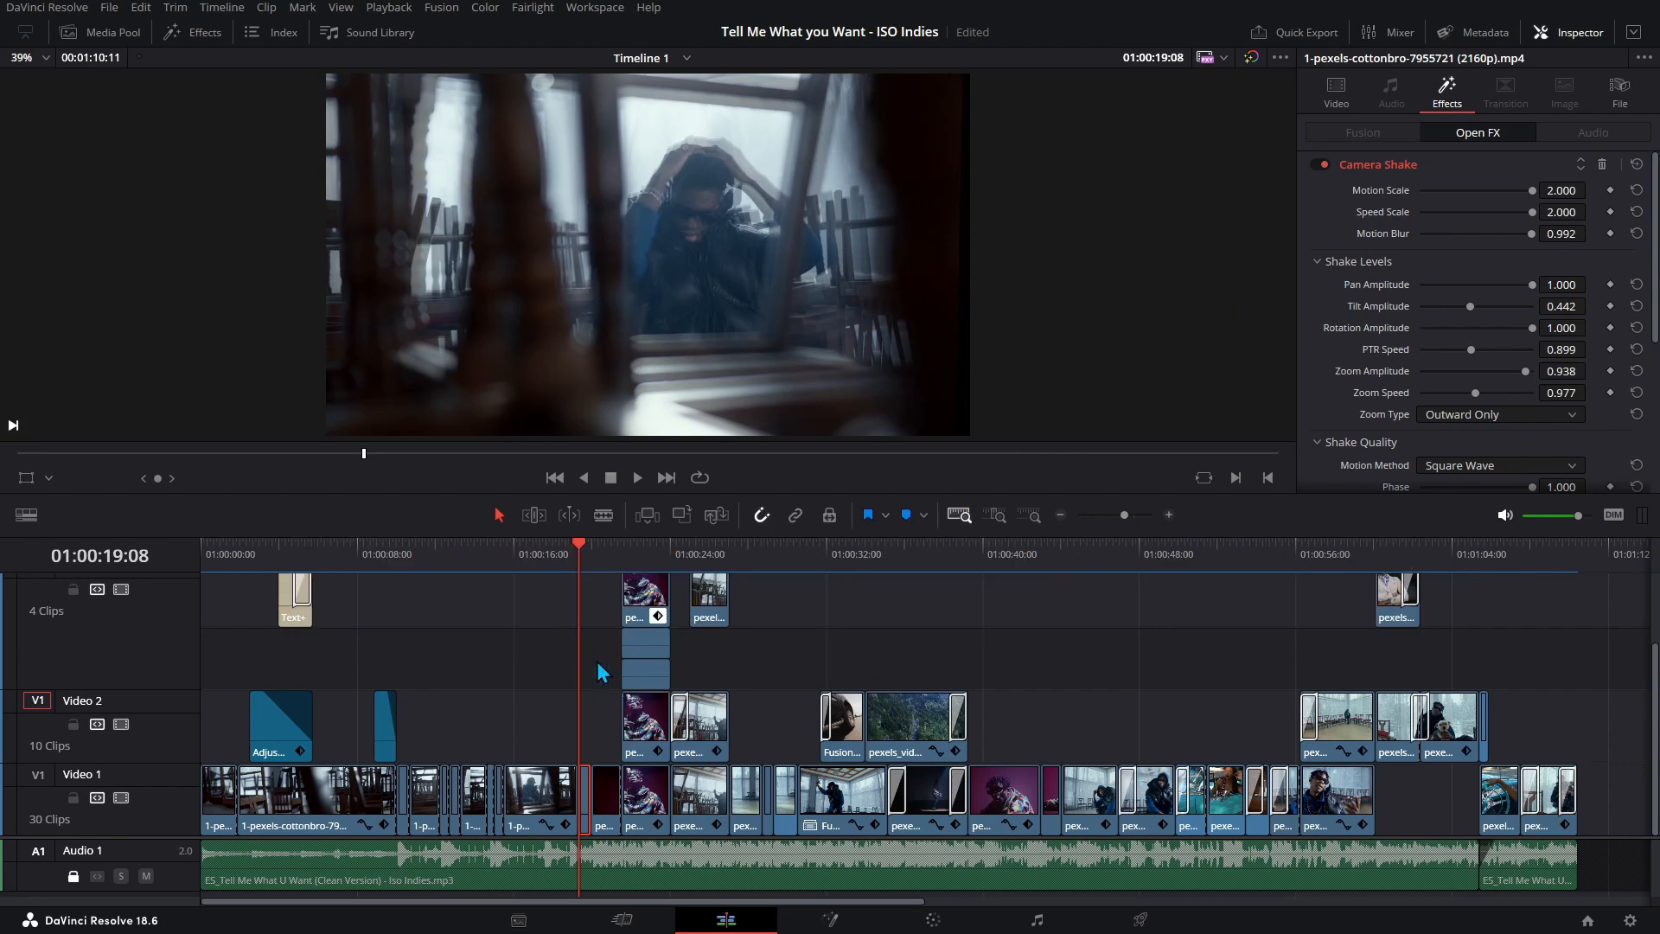
pyautogui.click(460, 569)
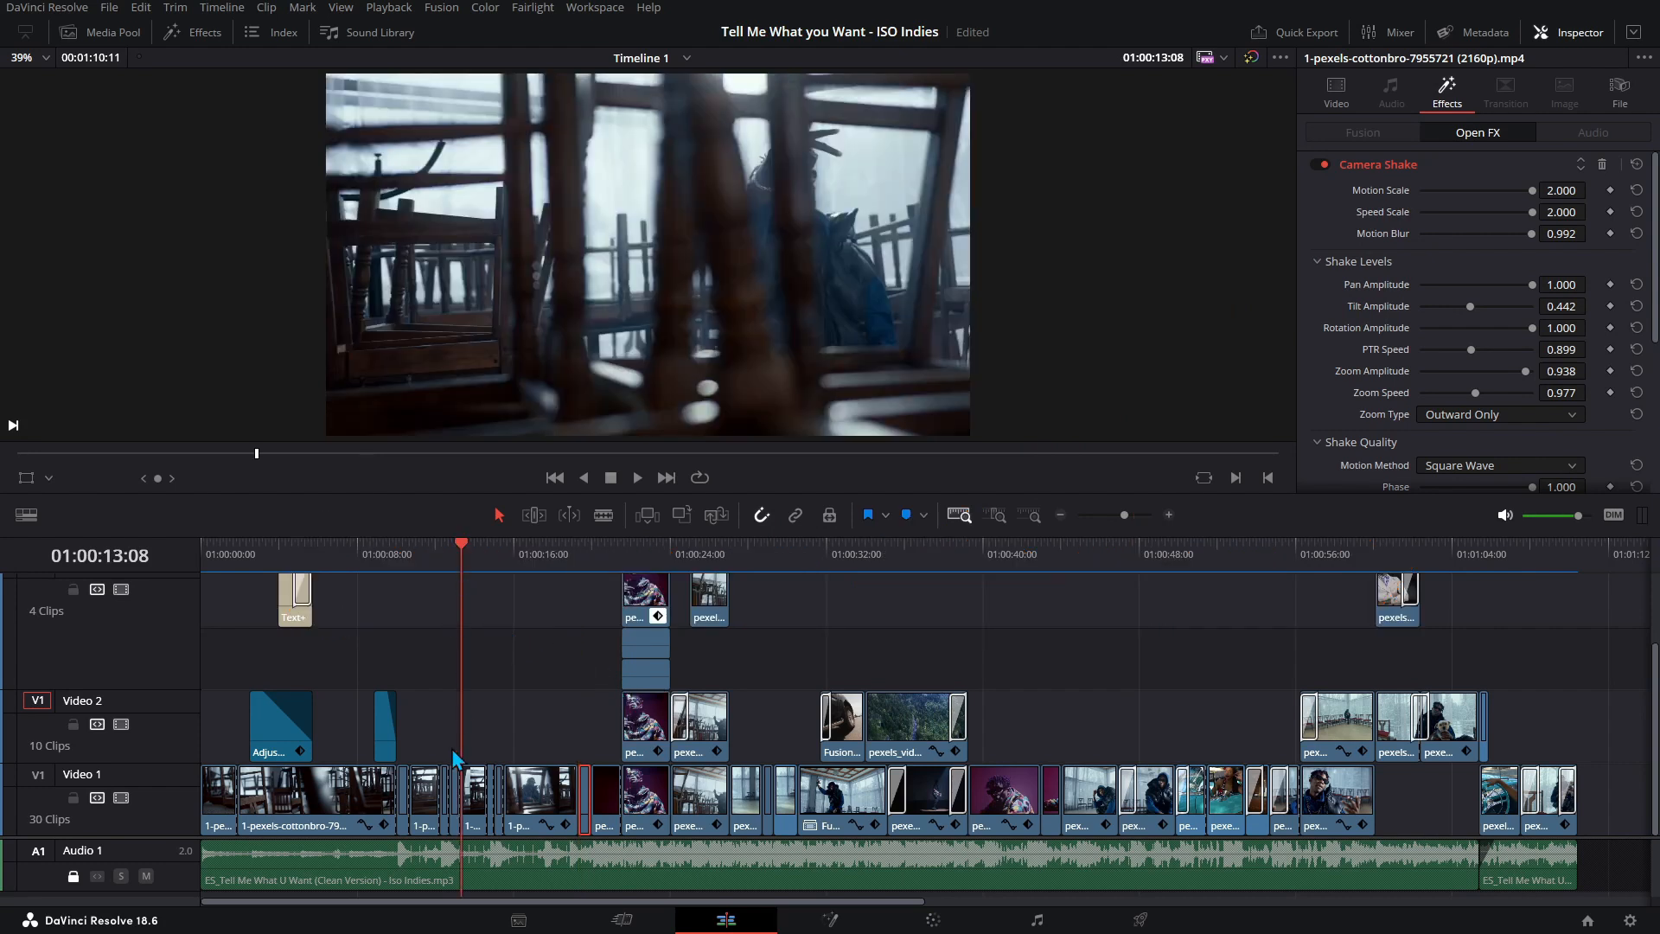
pyautogui.click(456, 791)
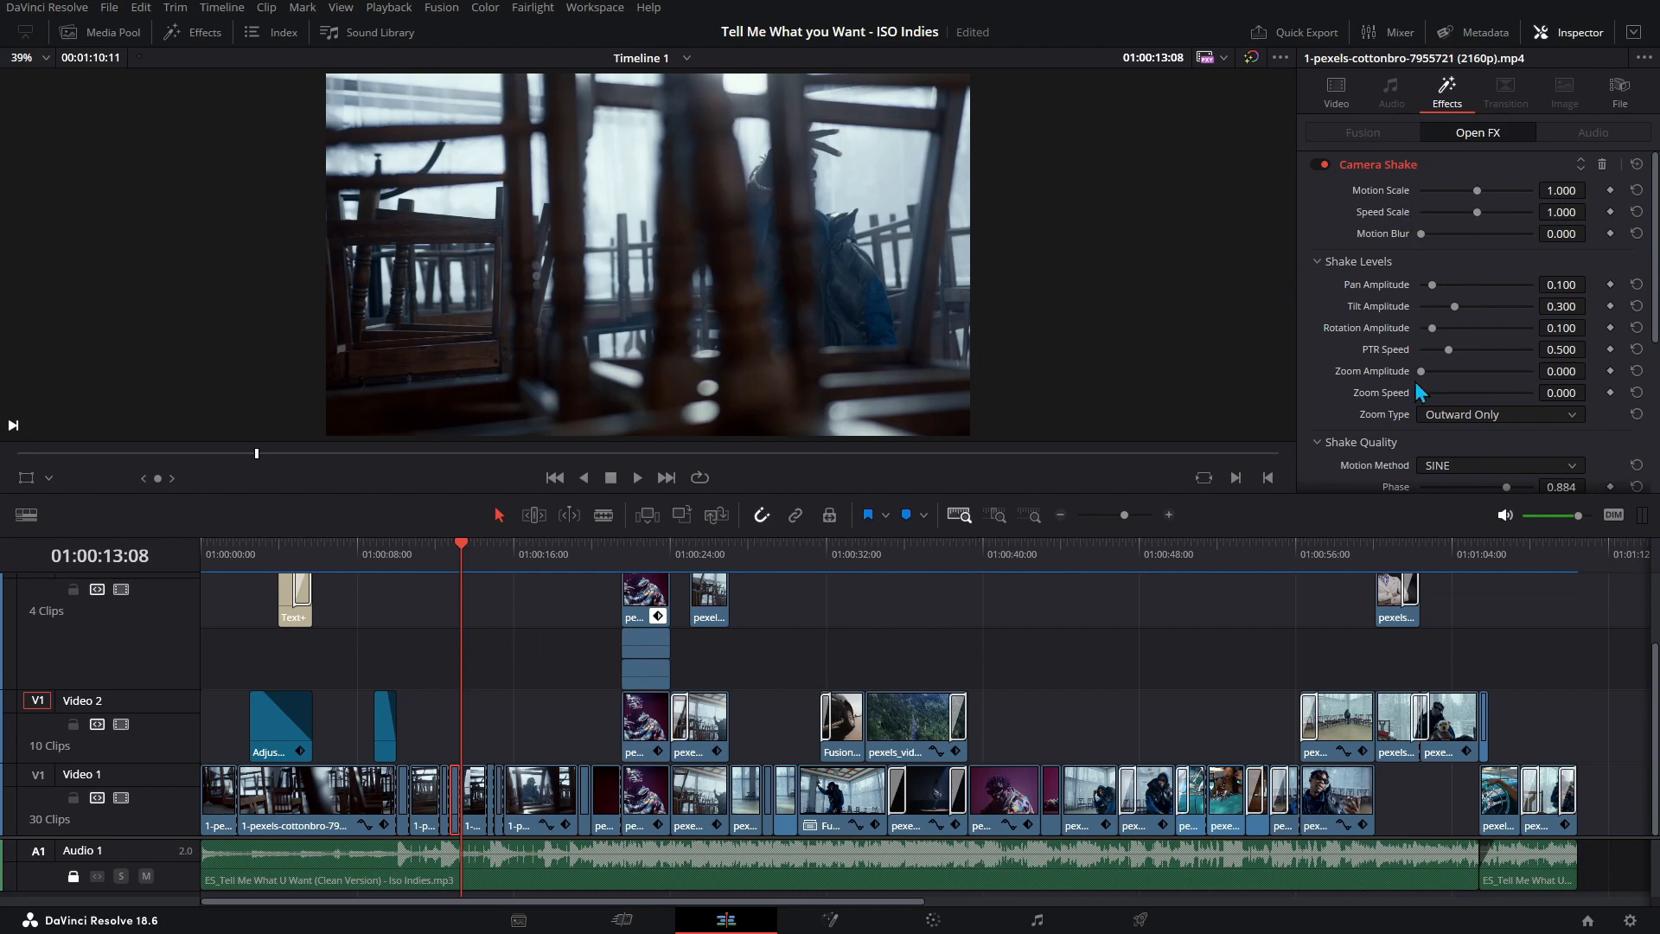
pyautogui.scroll(-3, 1493, 234)
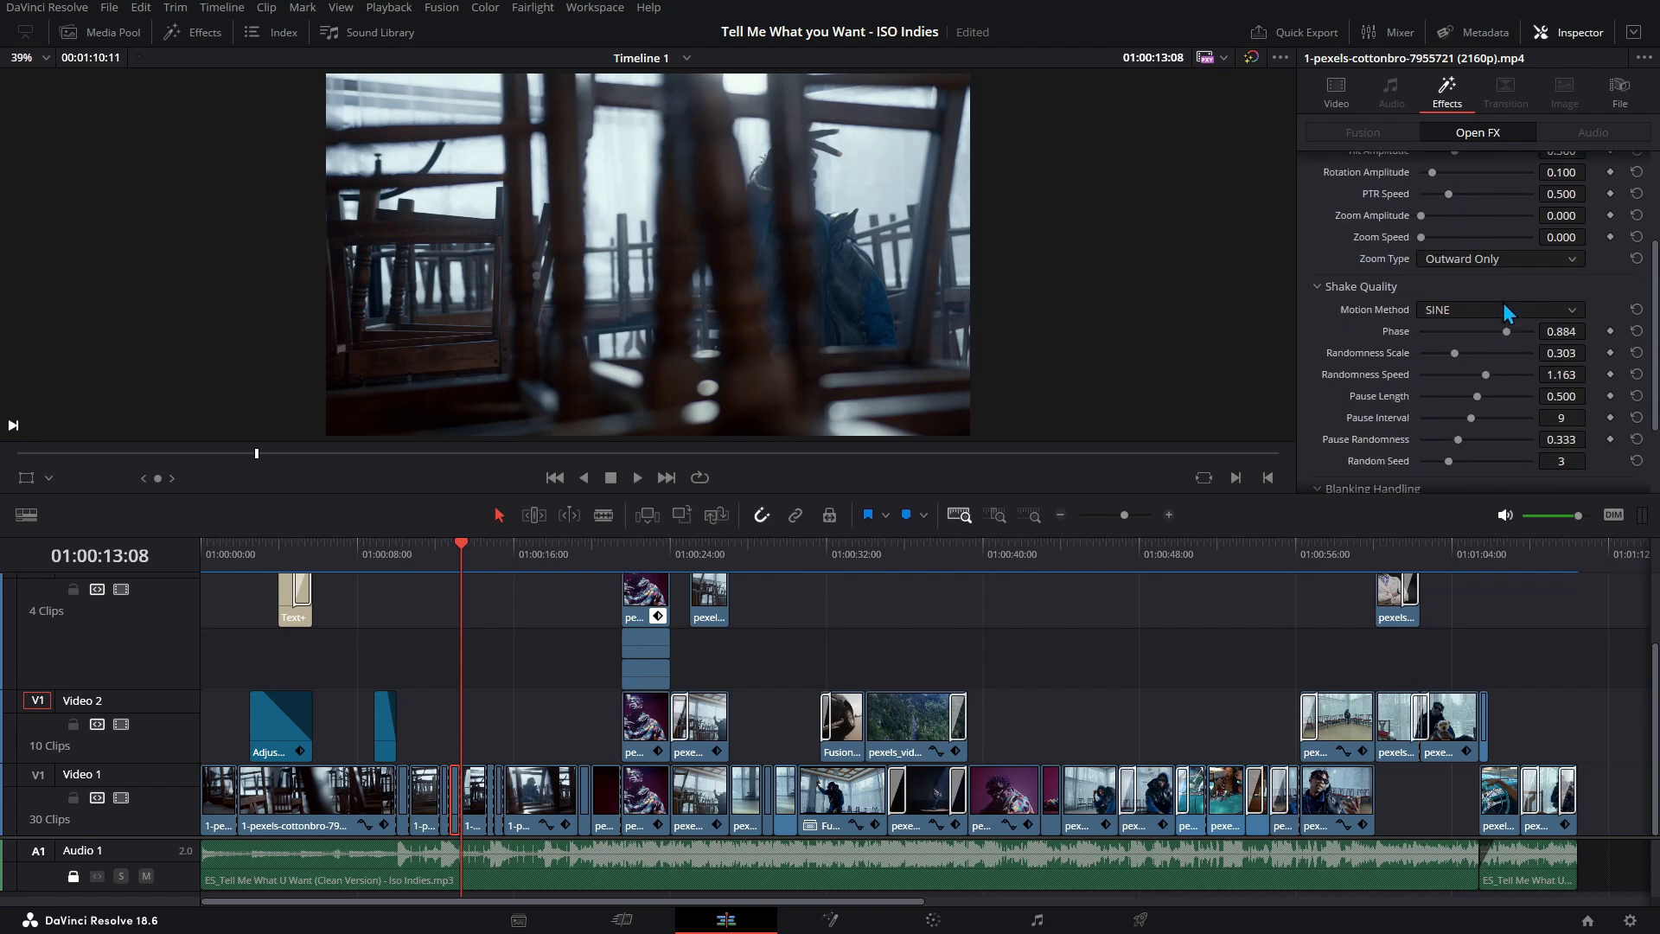
pyautogui.scroll(-2, 1473, 469)
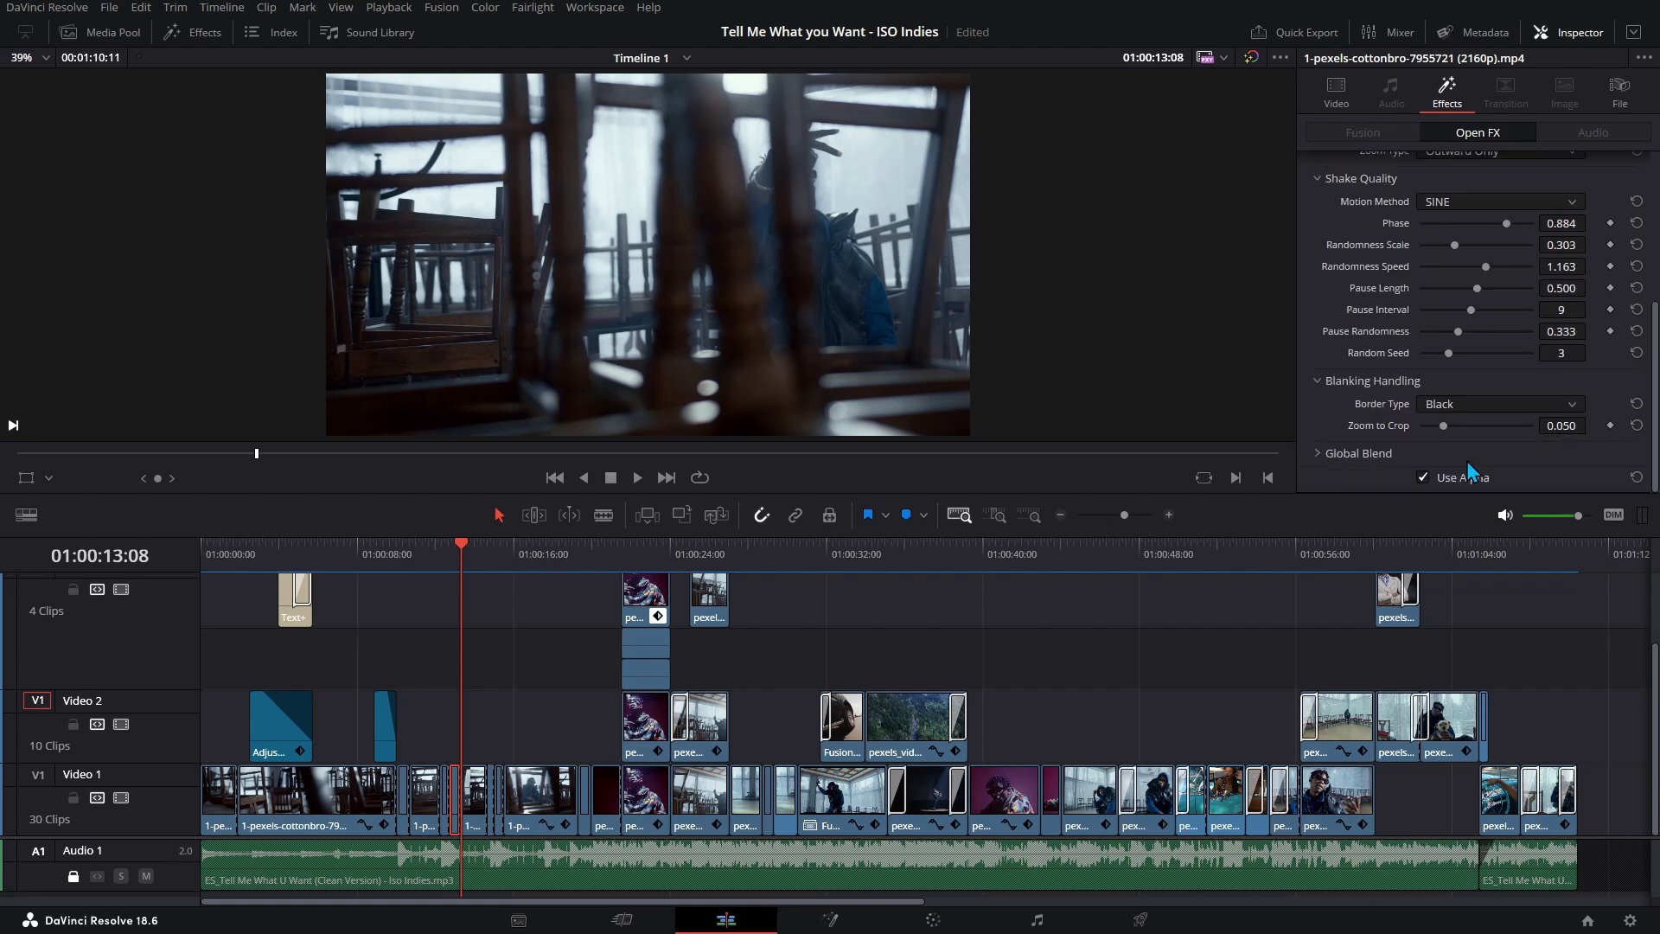
pyautogui.scroll(5, 1496, 449)
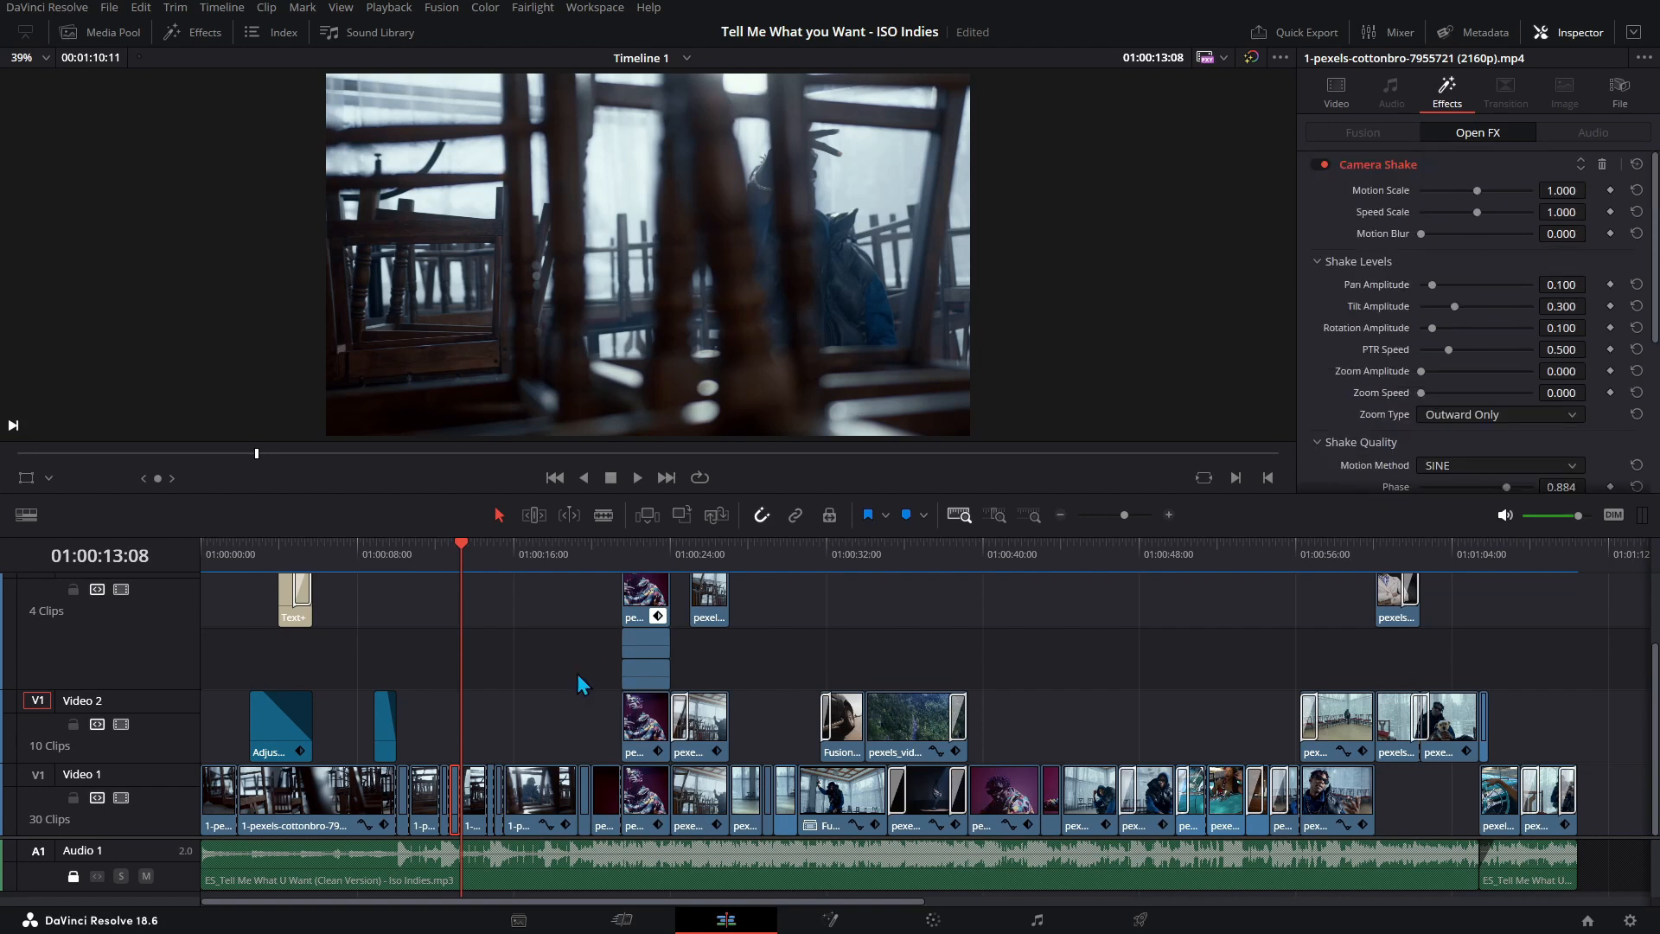
# - Play the short clip from 01:00:19:08 and review its Square Wave Camera Shake settings
pyautogui.click(580, 562)
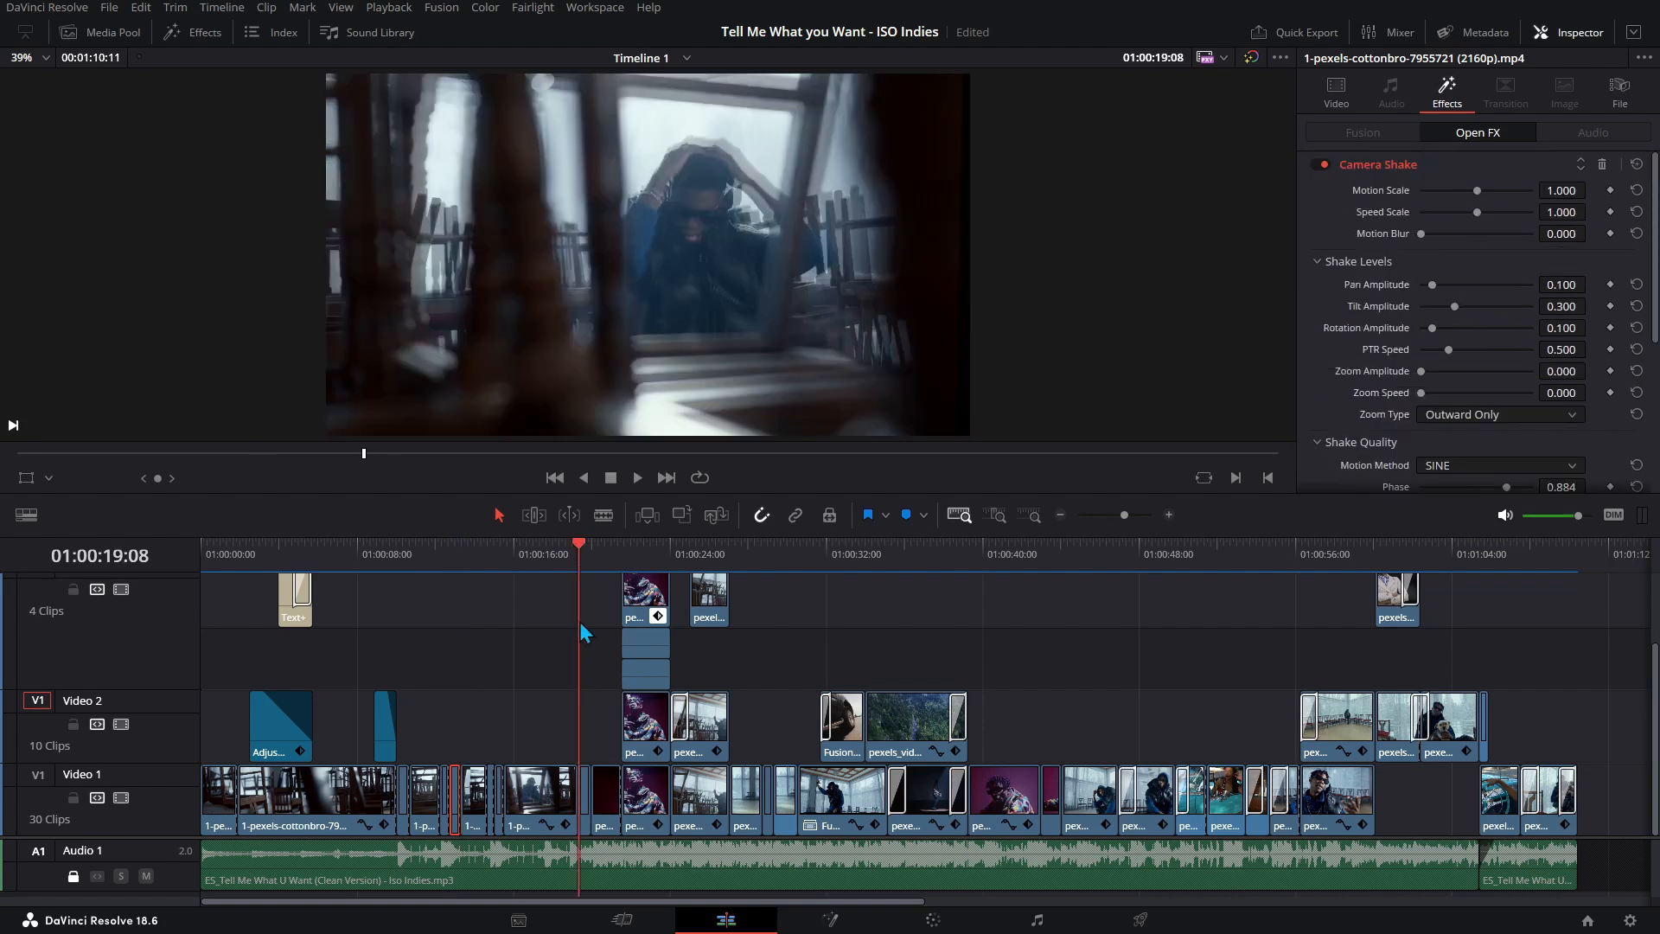
pyautogui.click(584, 790)
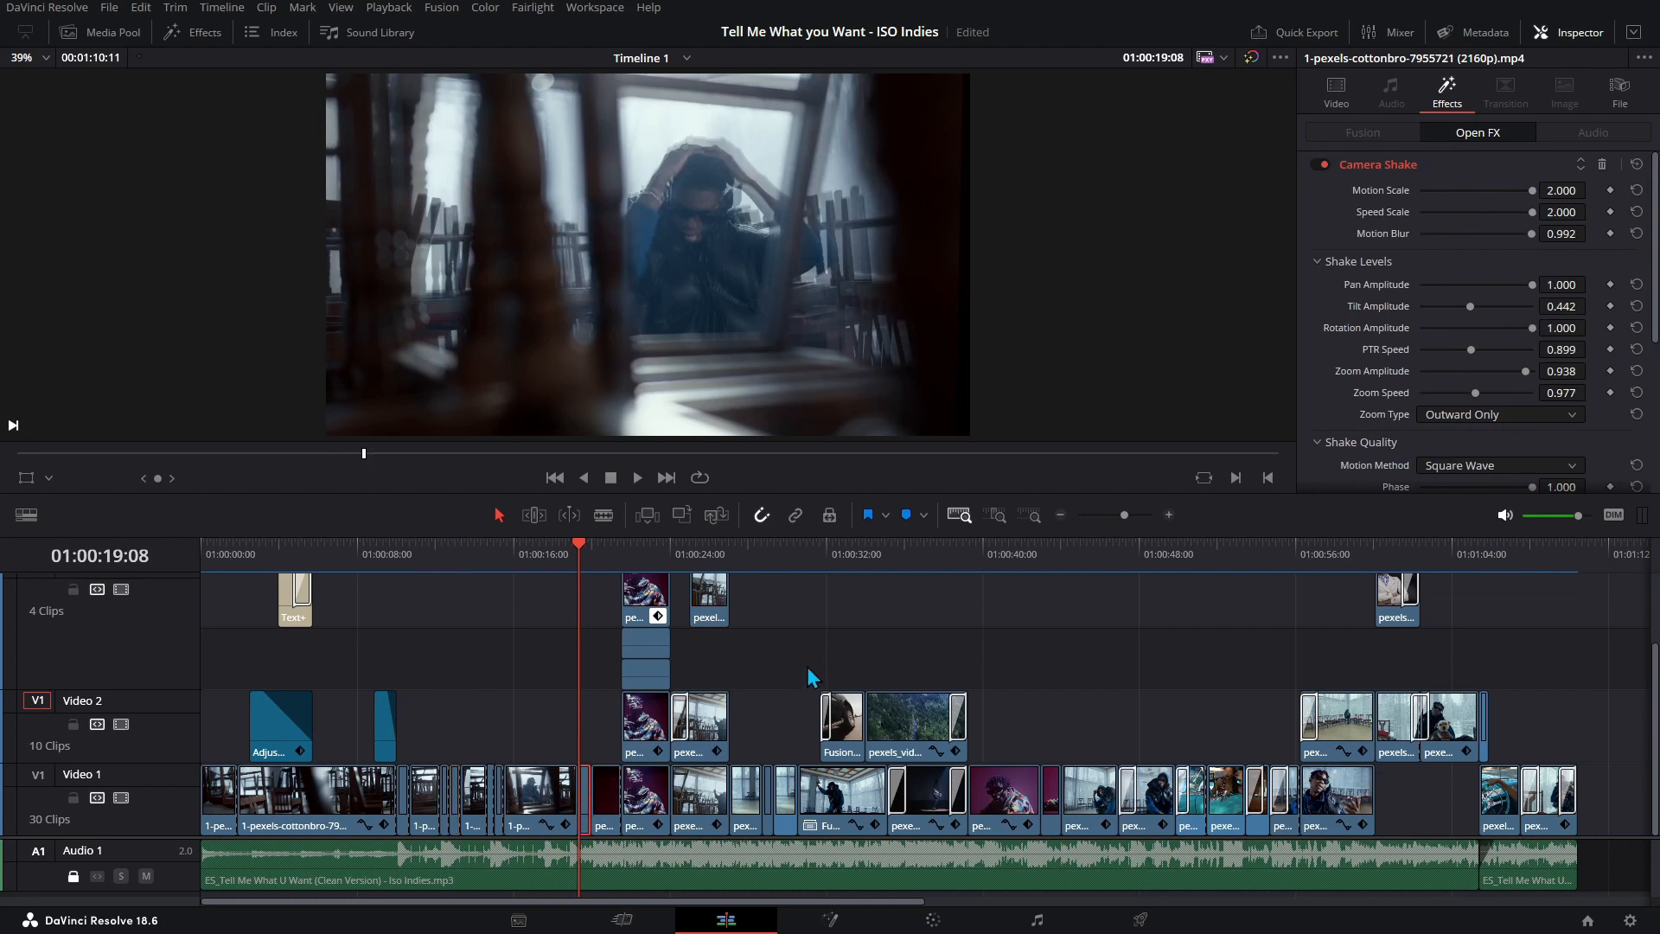
pyautogui.press('space')
pyautogui.press('space')
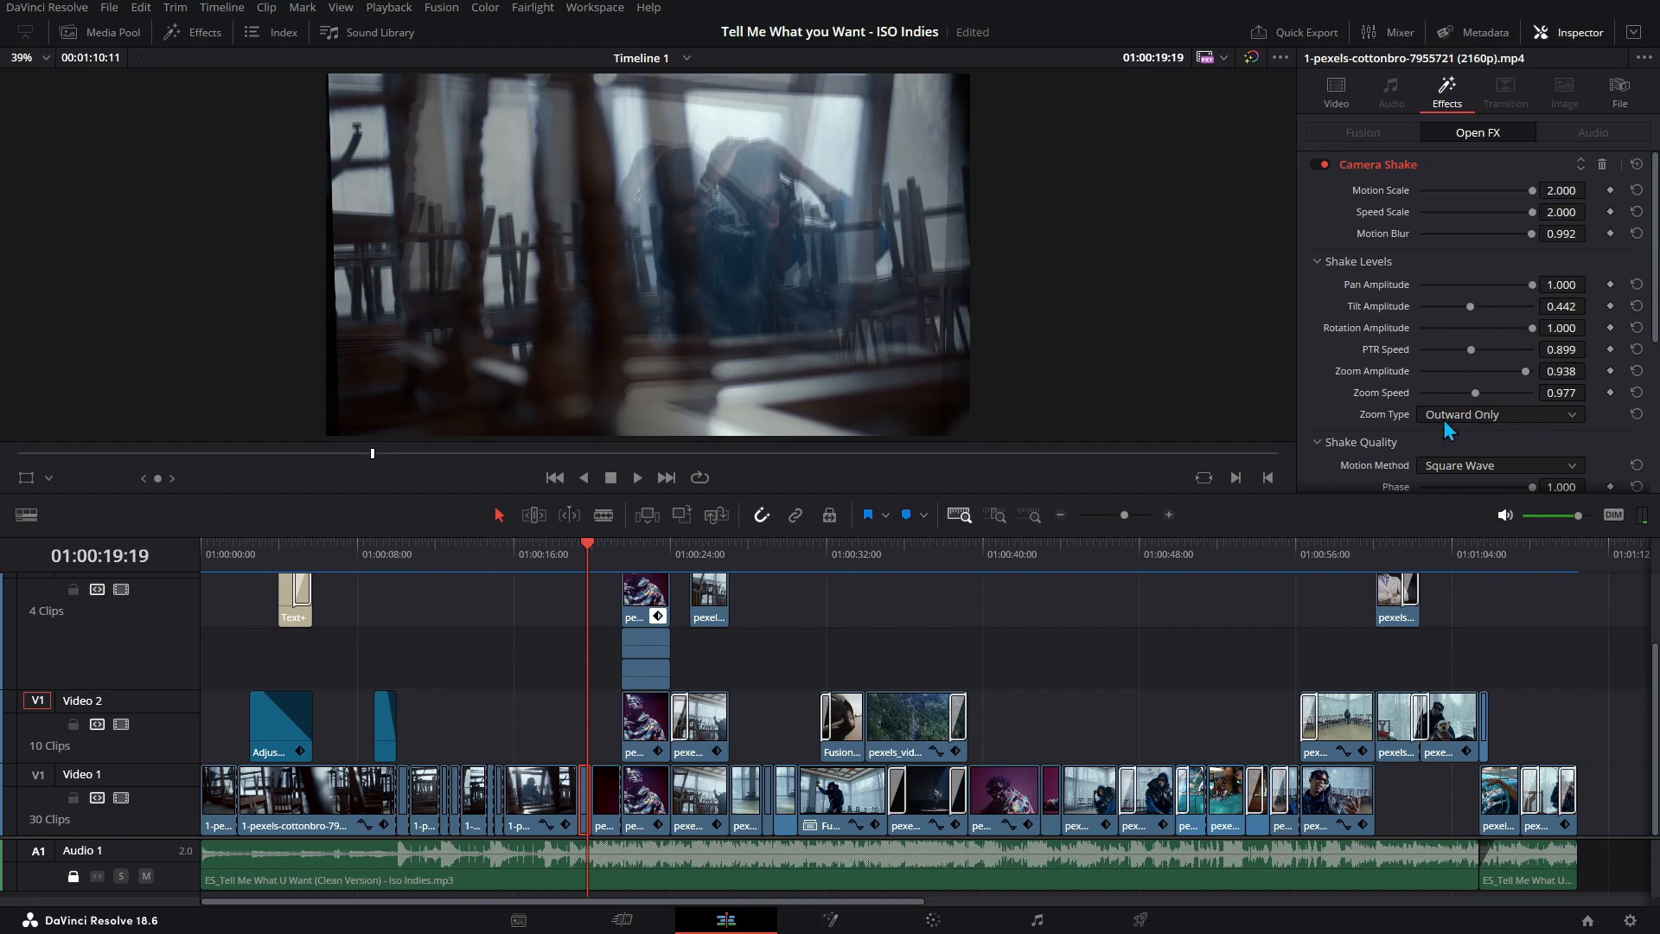
pyautogui.scroll(-3, 1491, 424)
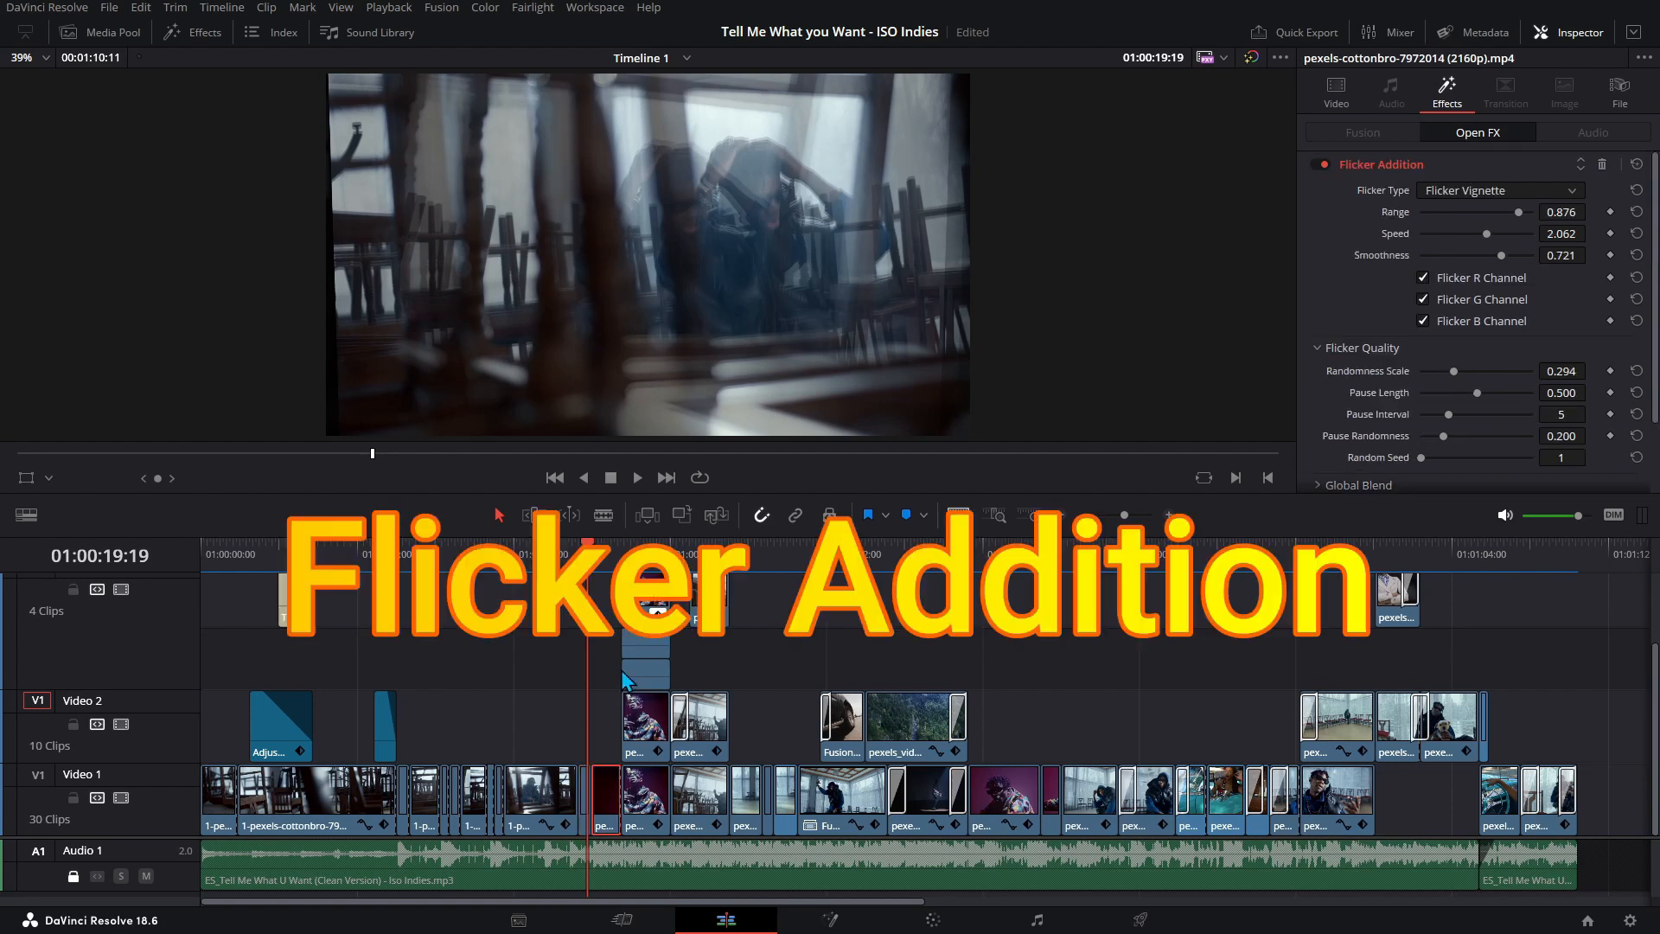
# - Review the Flicker Addition settings of the clip at 01:00:20:00, play it, and expand its Radial Blur effect
pyautogui.click(593, 544)
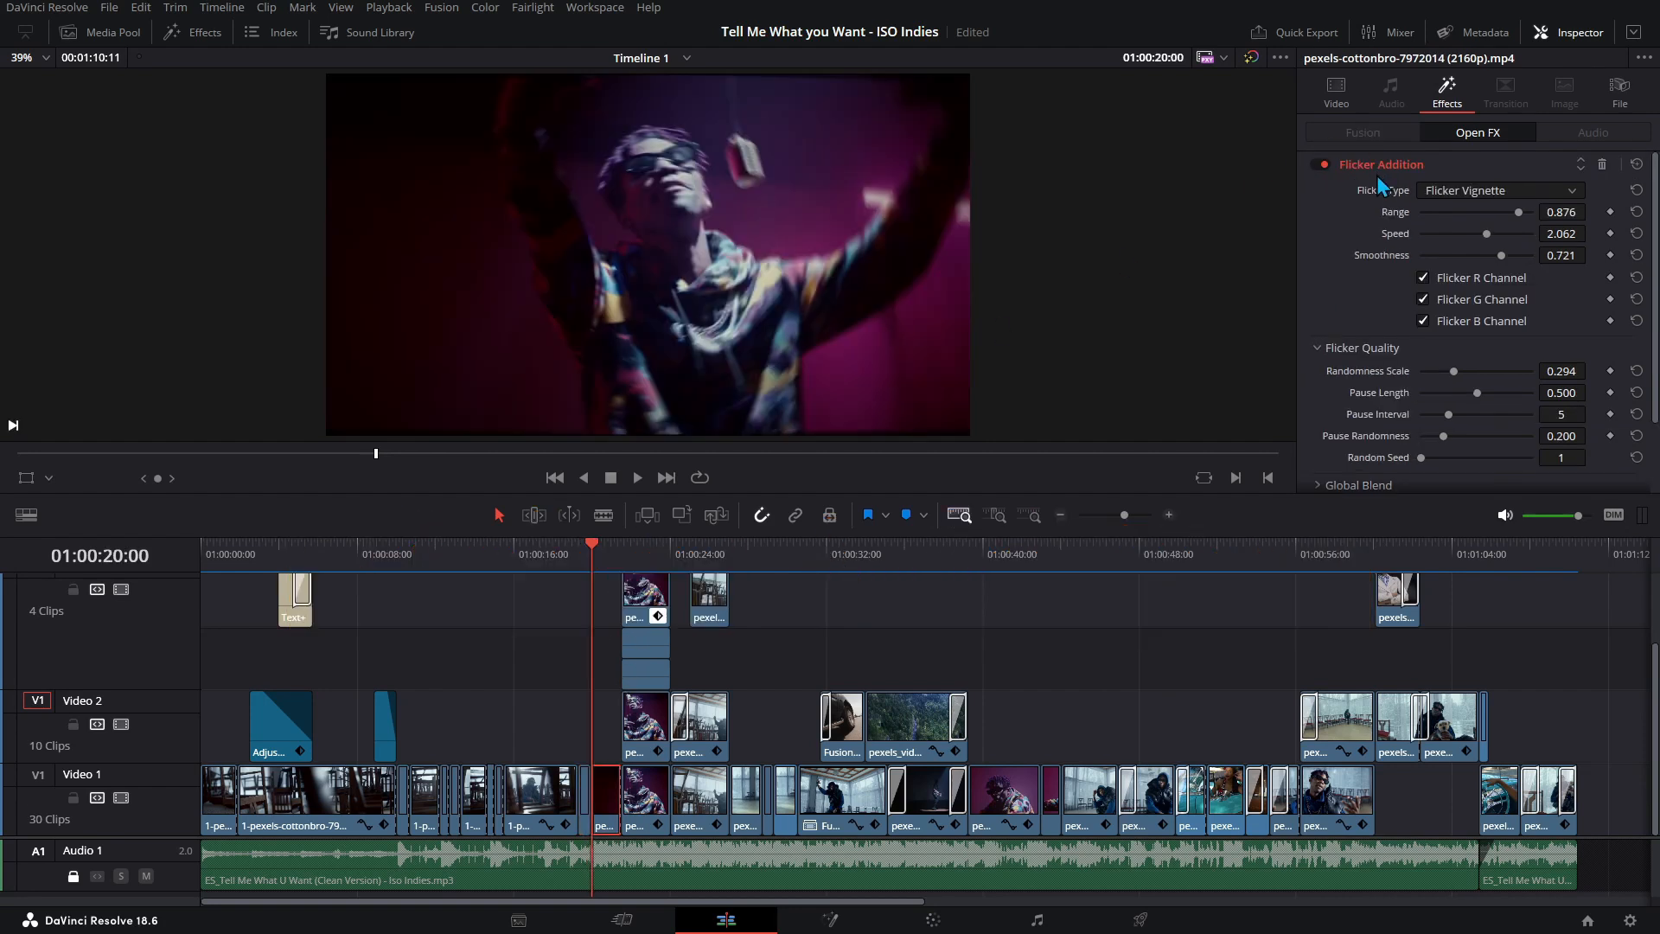
pyautogui.scroll(-2, 1493, 240)
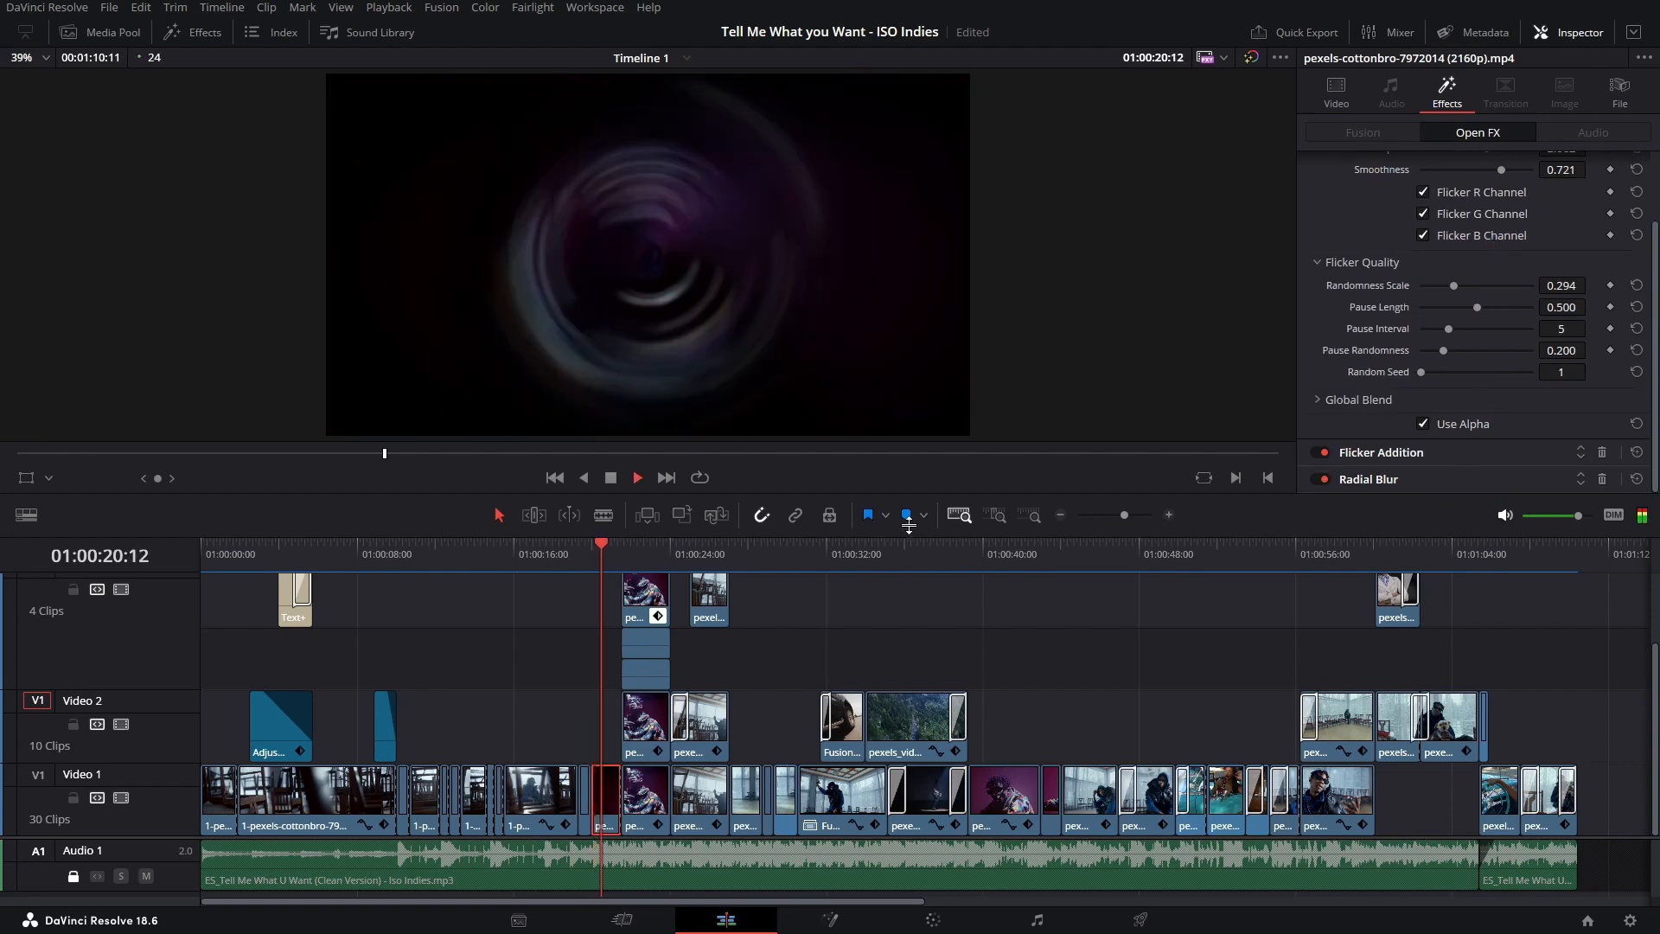
pyautogui.press('space')
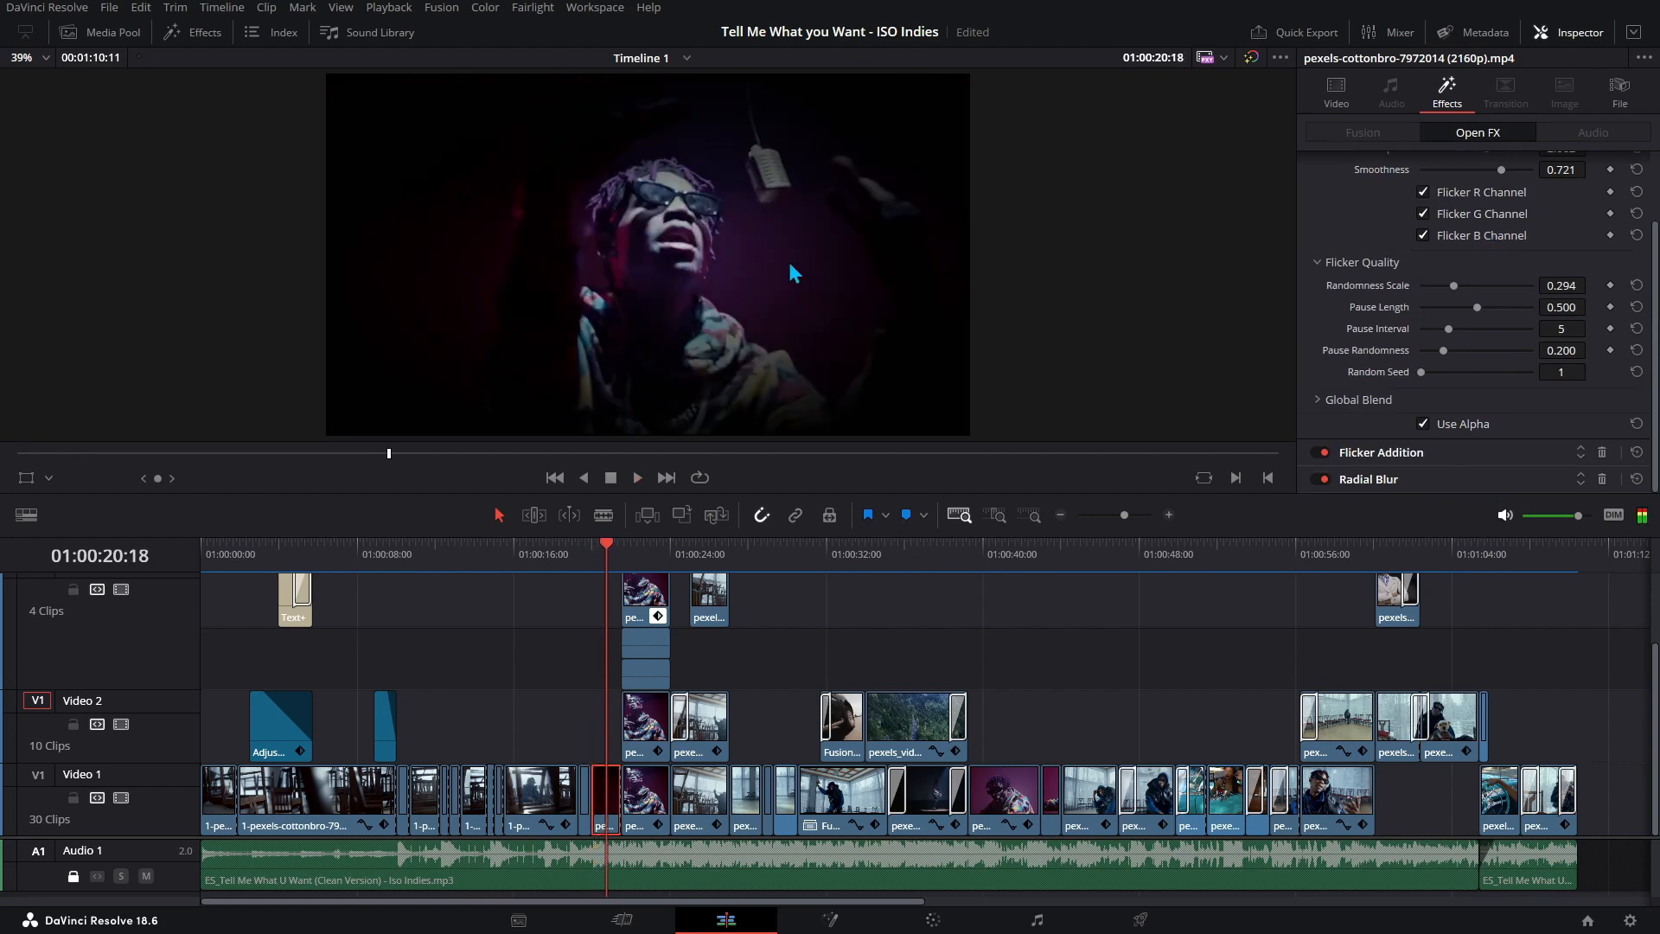
pyautogui.click(1373, 481)
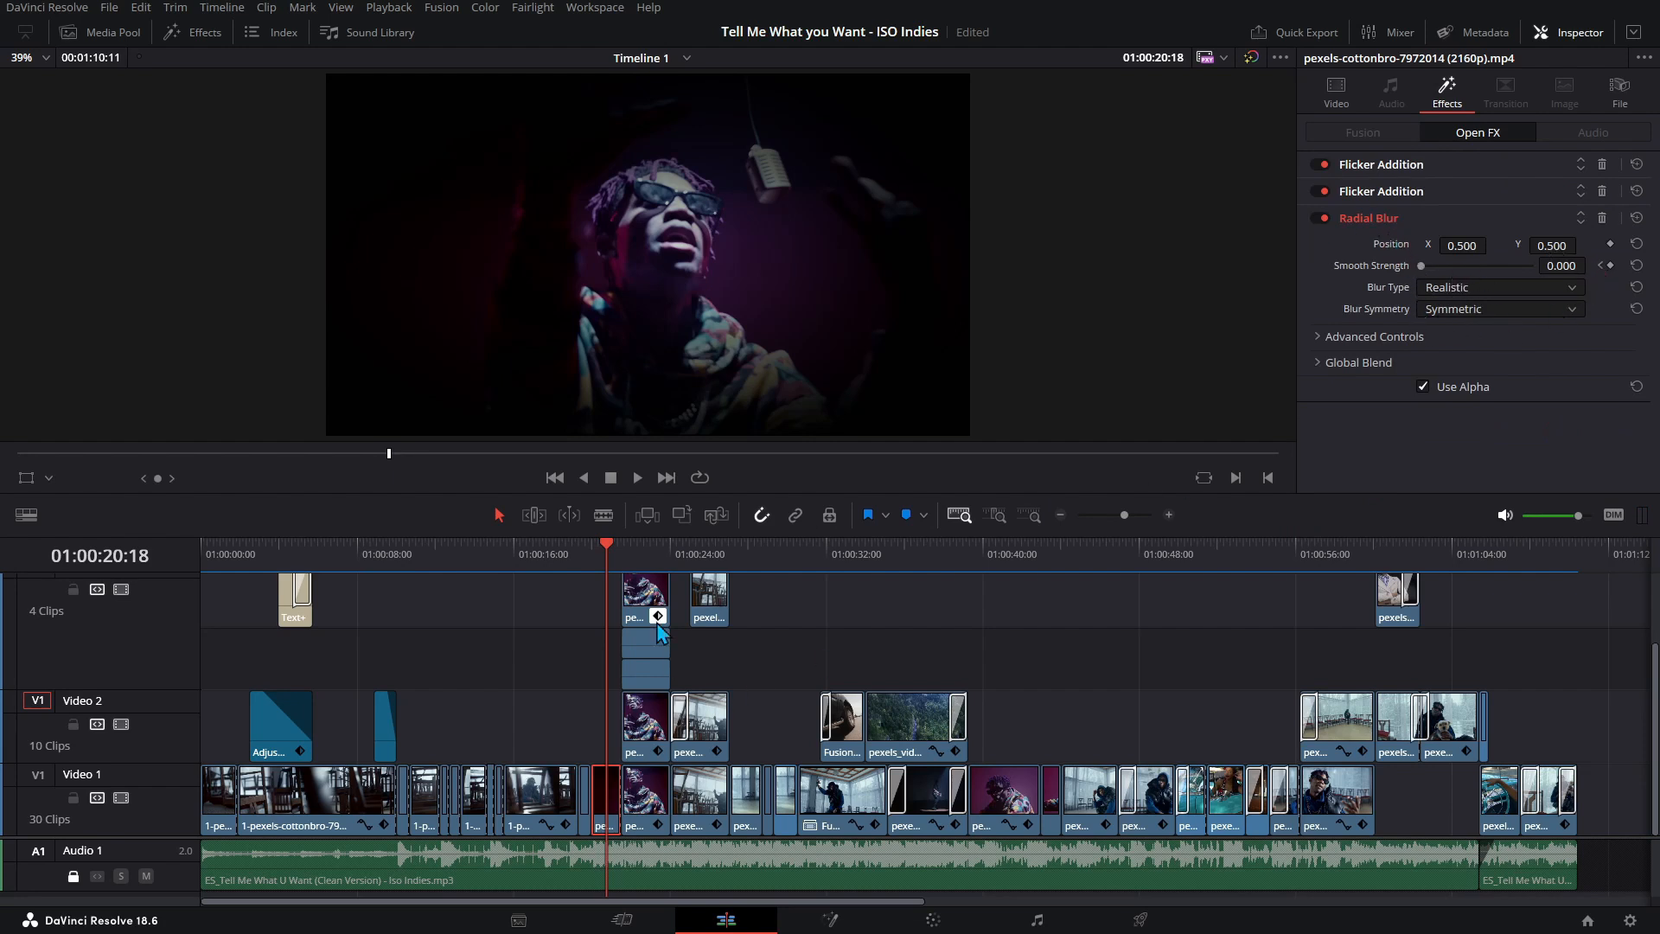
# - Play the timeline from 01:00:20:00 through the Radial Blur clip and the stacked clips to 01:00:24:00
pyautogui.click(592, 544)
pyautogui.press('space')
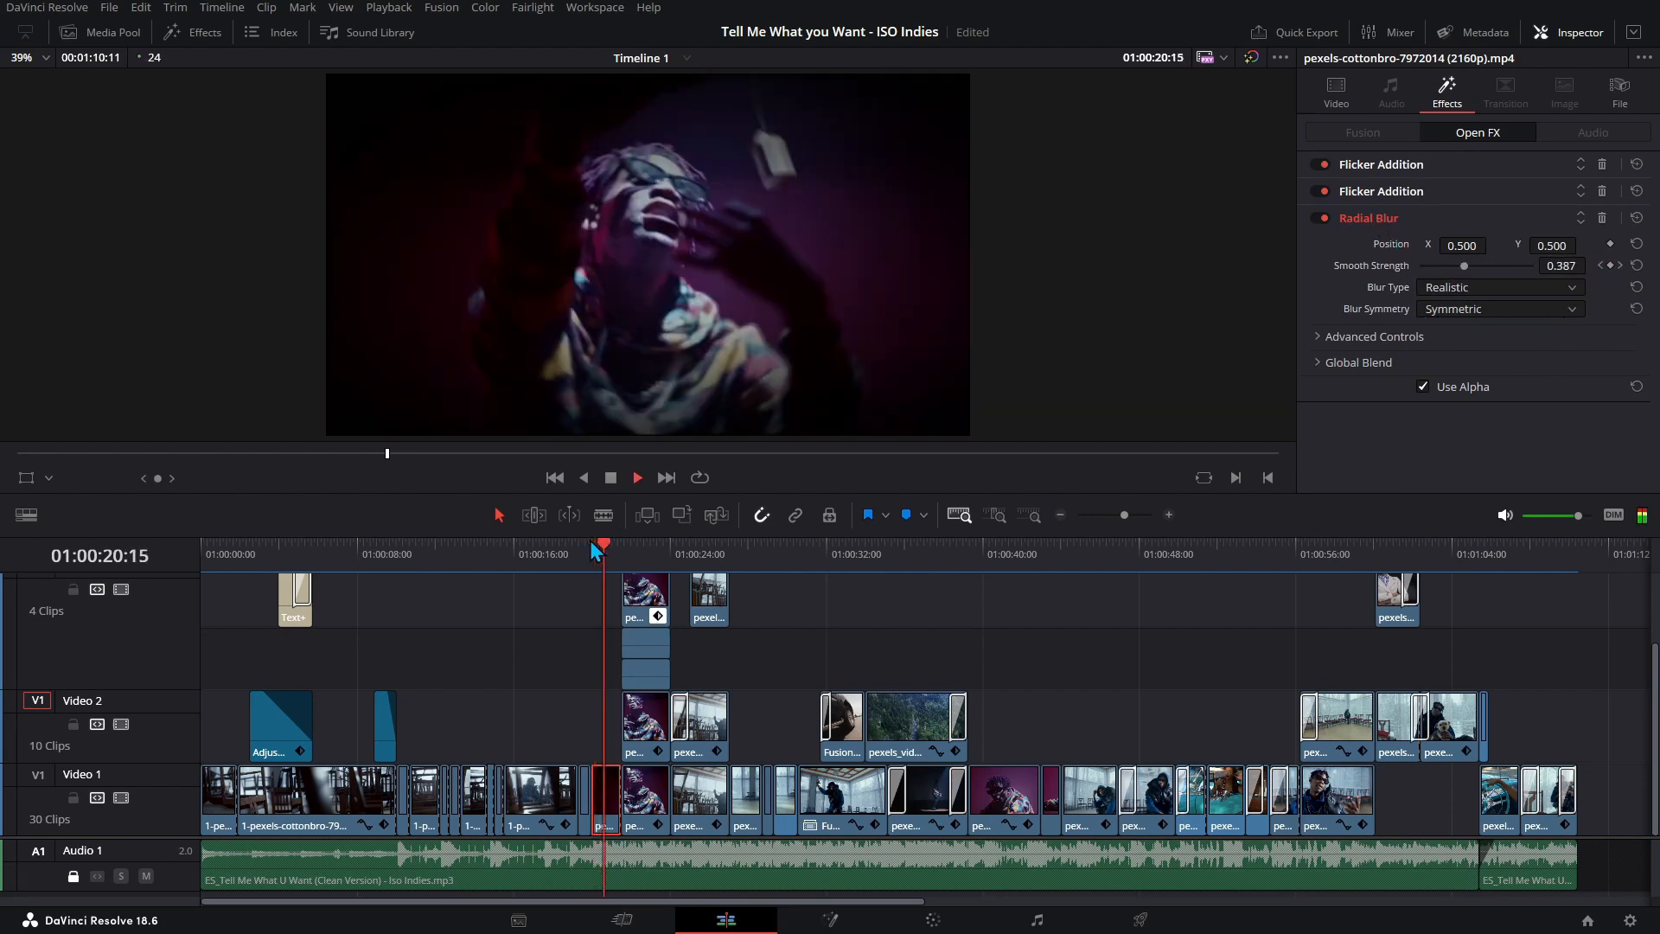
pyautogui.press('space')
pyautogui.press('space')
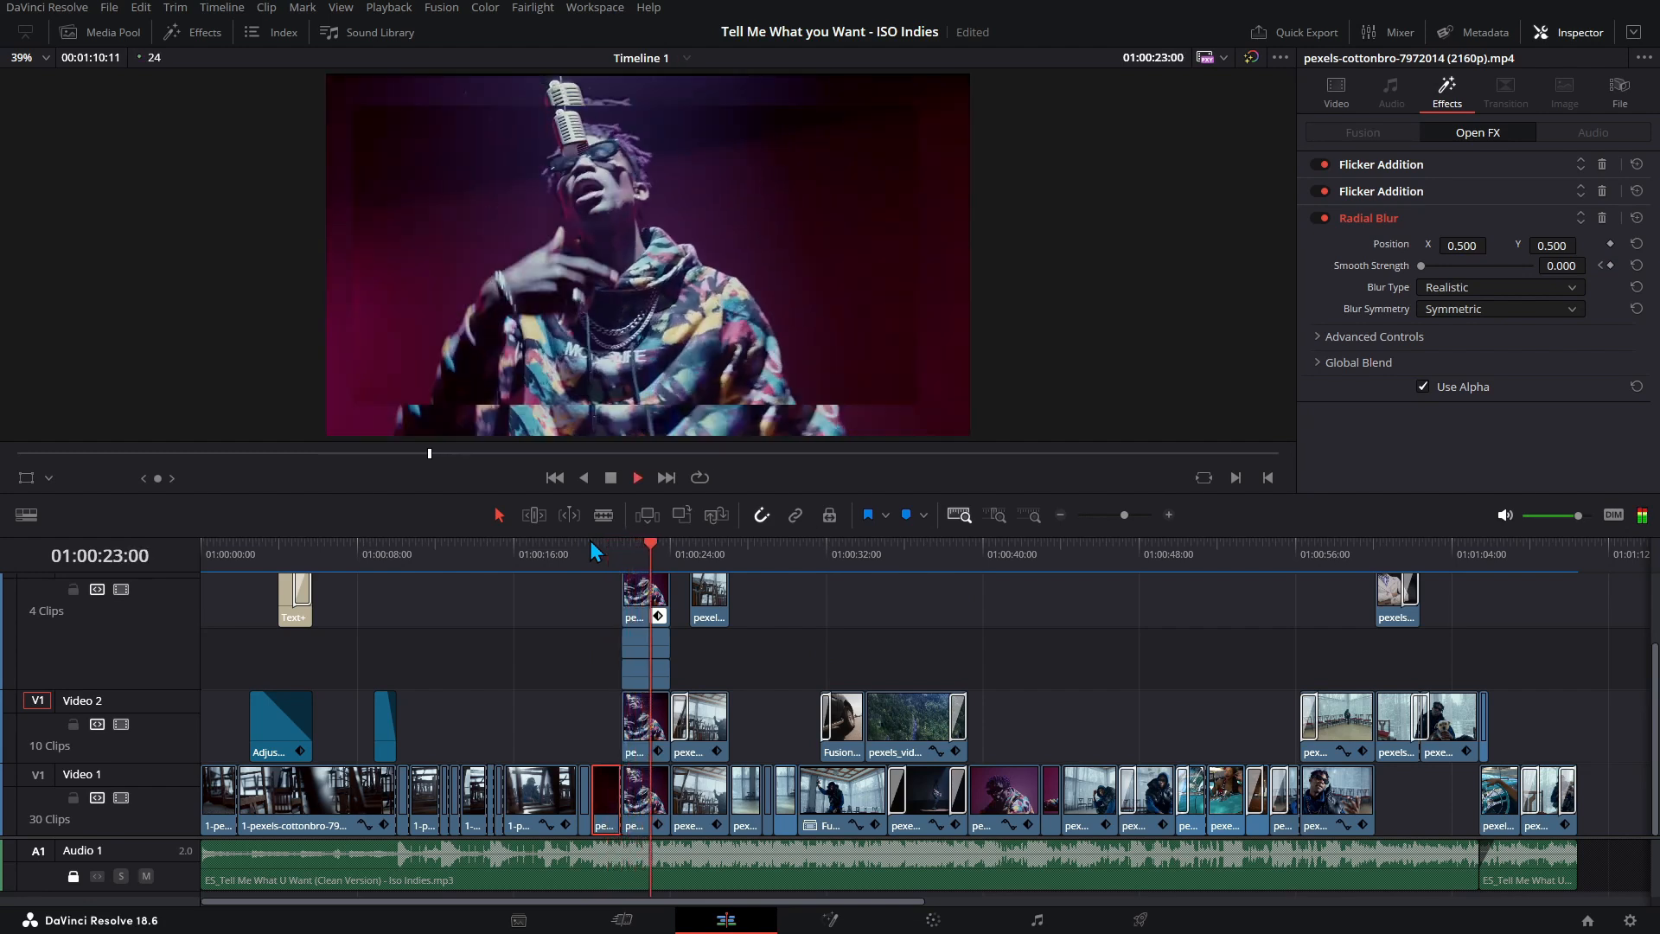
pyautogui.press('space')
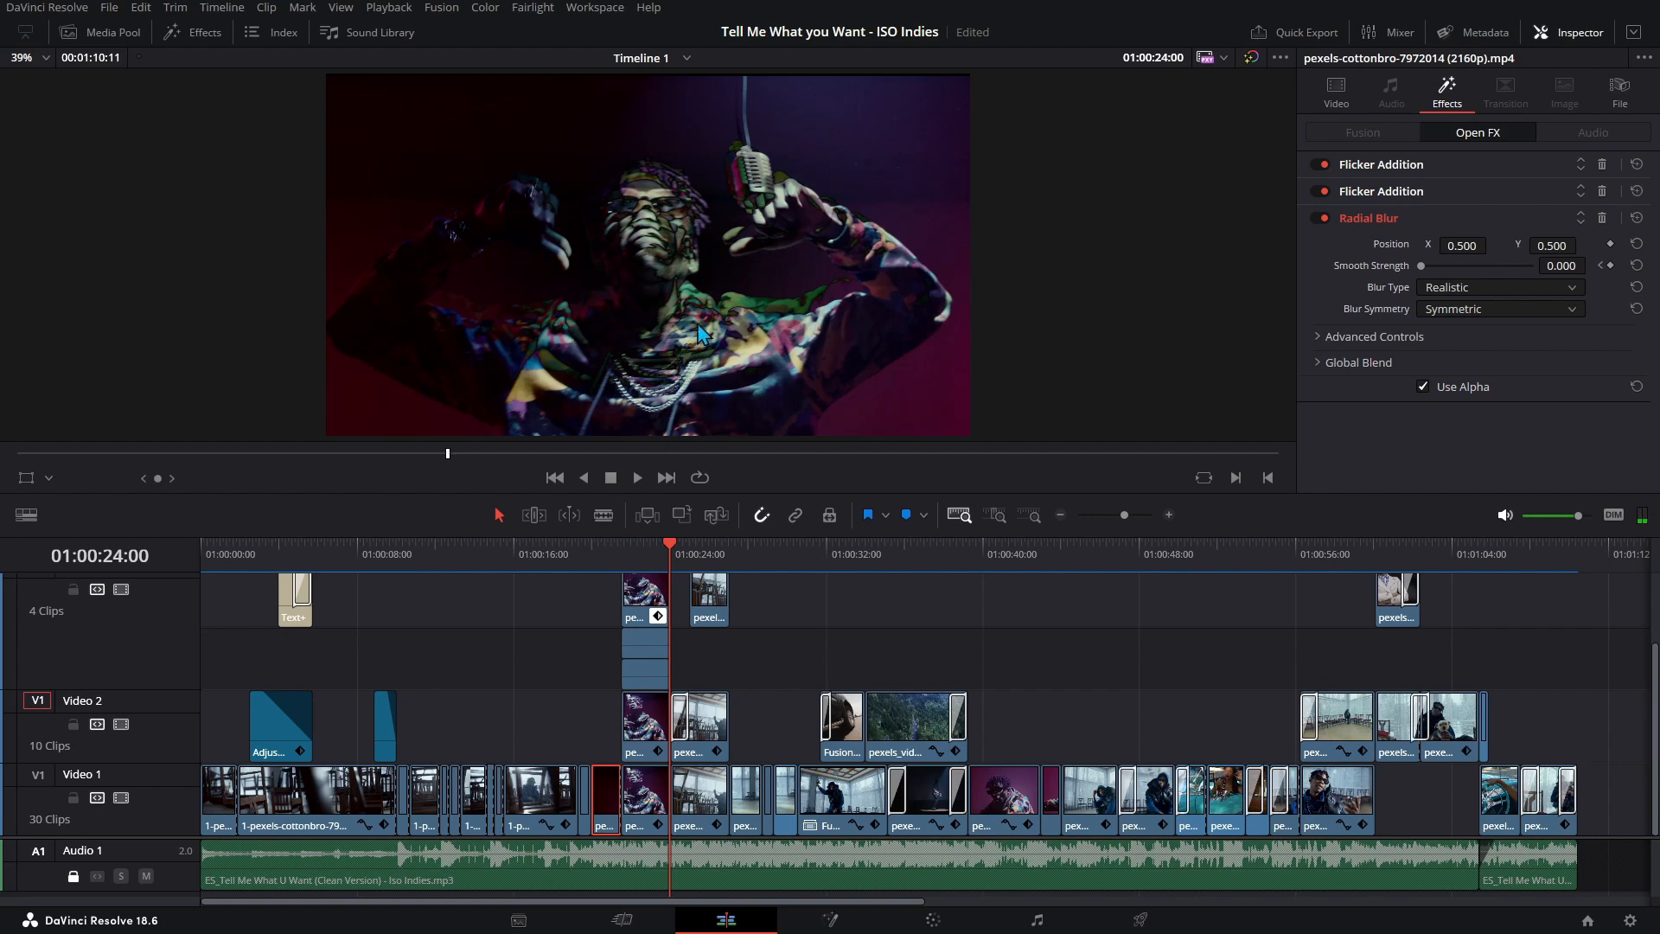
# - Examine the effects on the stacked clips ending at 01:00:24:00, including the Video 1 clip's Flicker Vignette settings
pyautogui.click(654, 817)
pyautogui.click(644, 741)
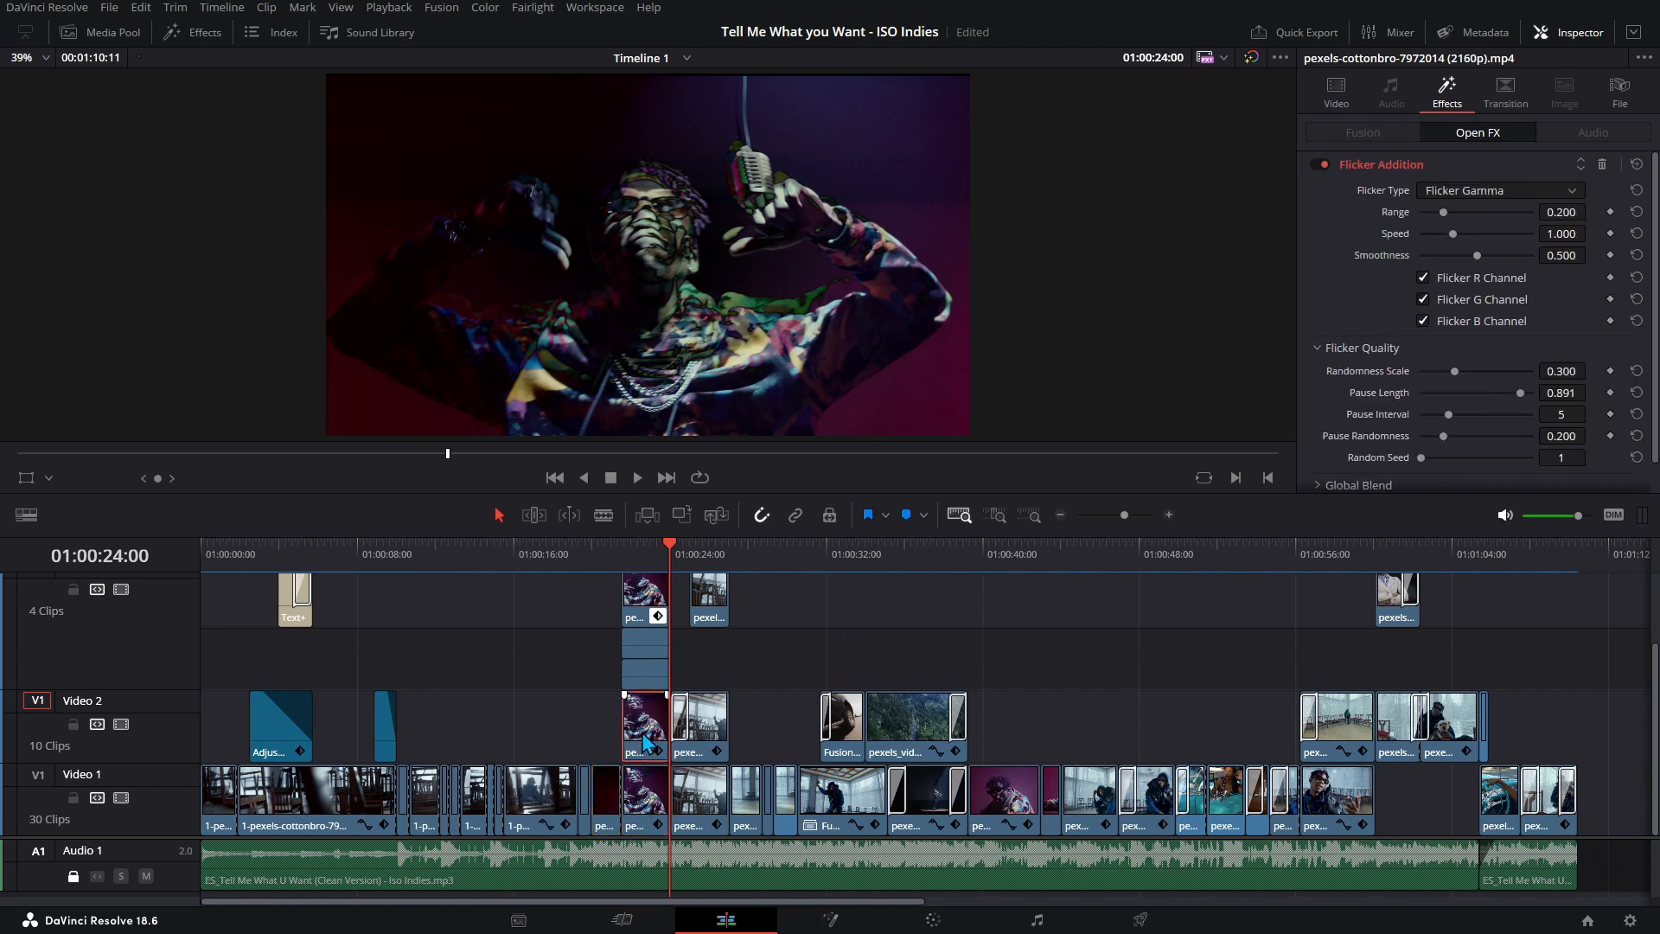
pyautogui.click(634, 599)
pyautogui.click(640, 808)
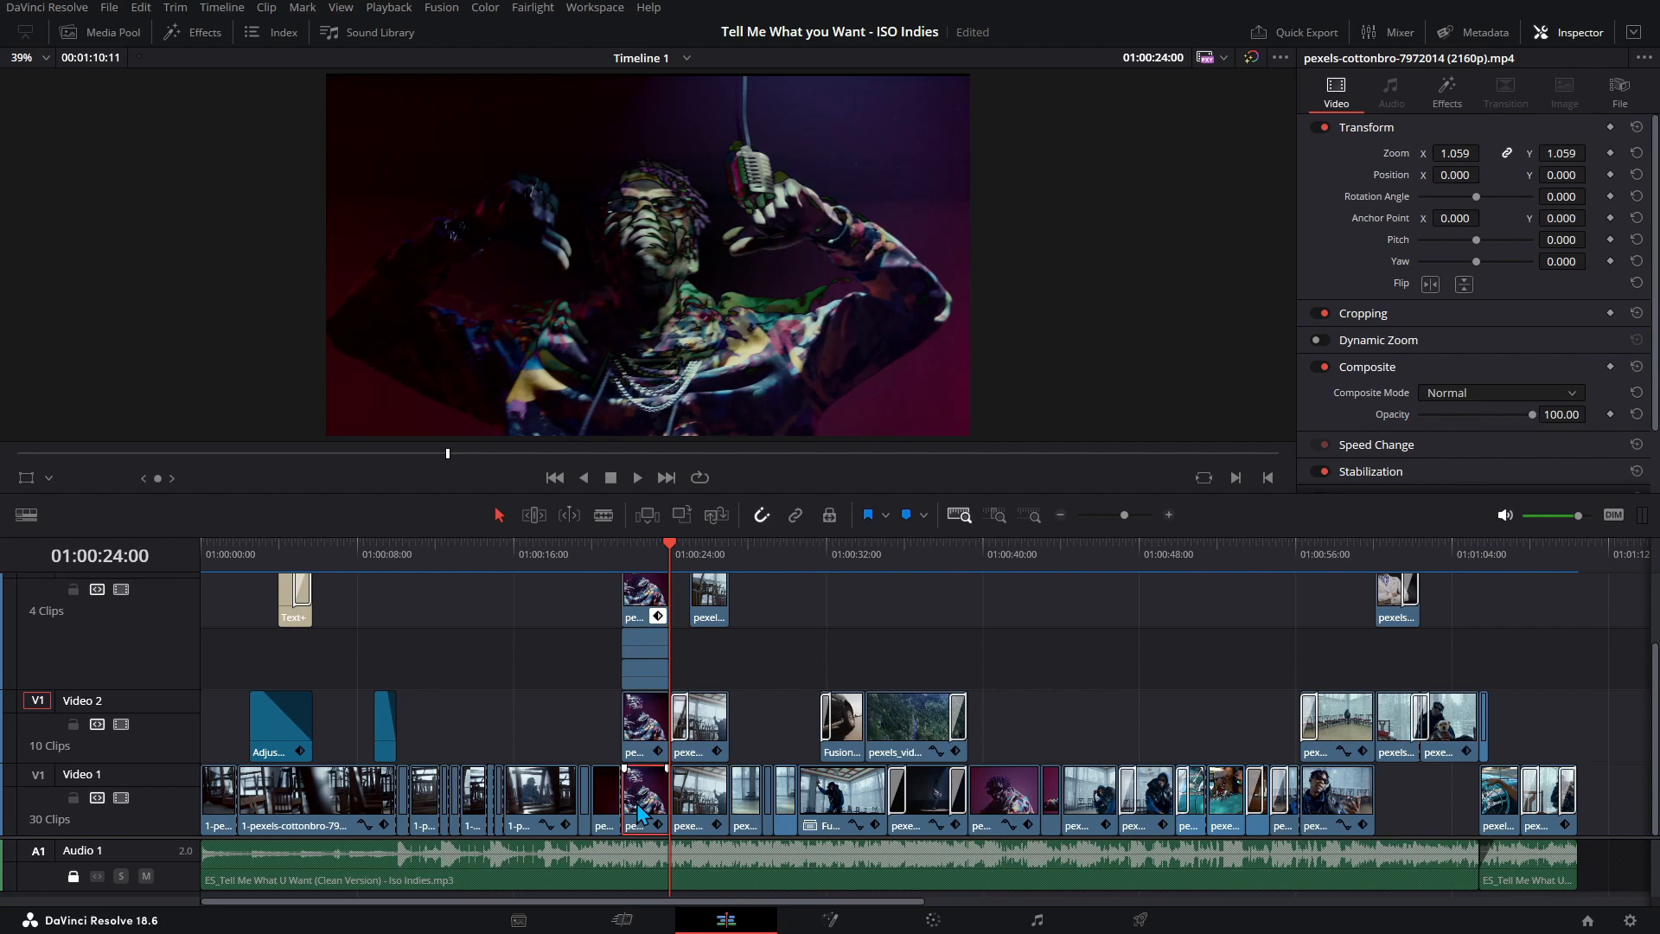
pyautogui.click(1461, 90)
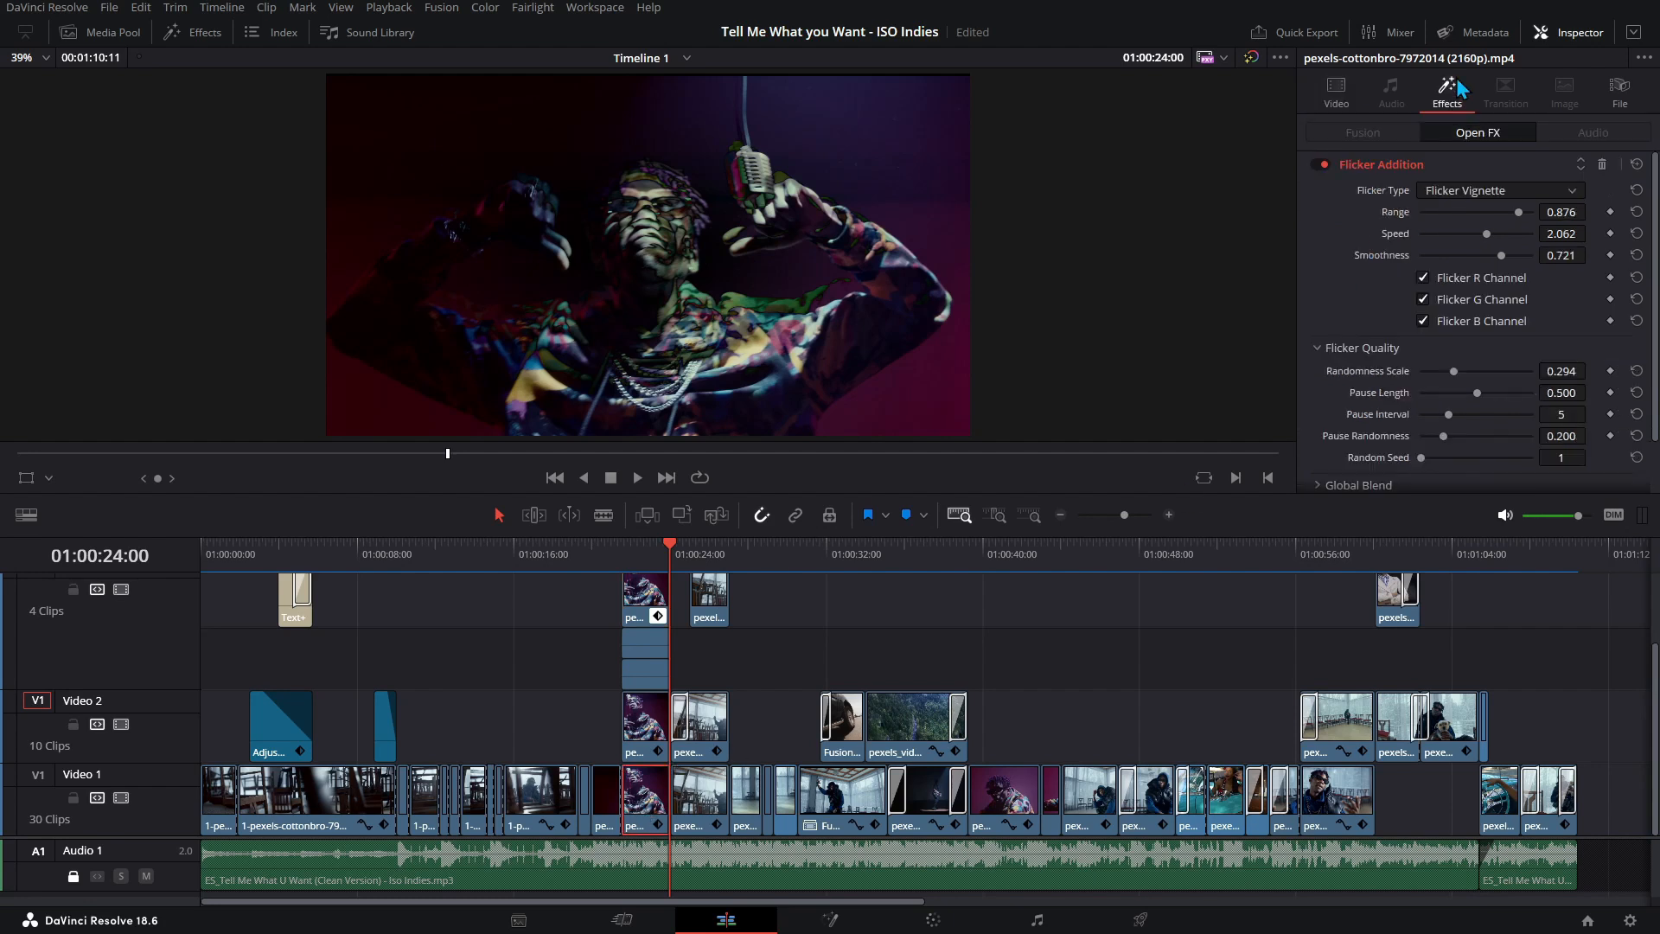
pyautogui.scroll(-2, 1387, 195)
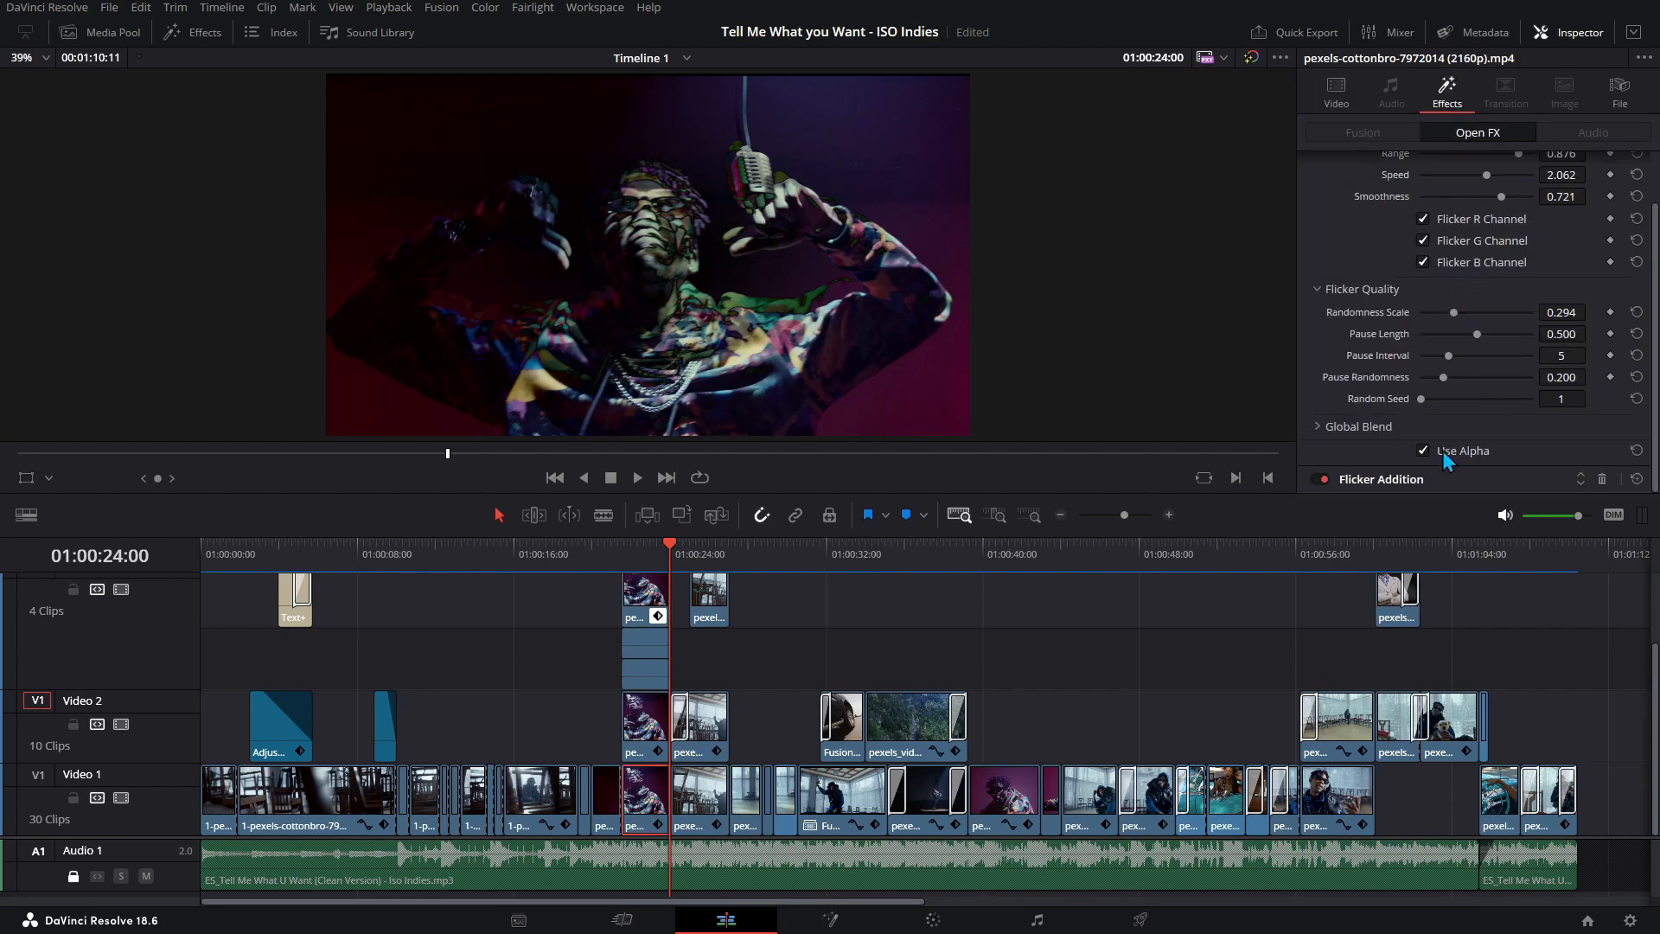
pyautogui.scroll(2, 1483, 258)
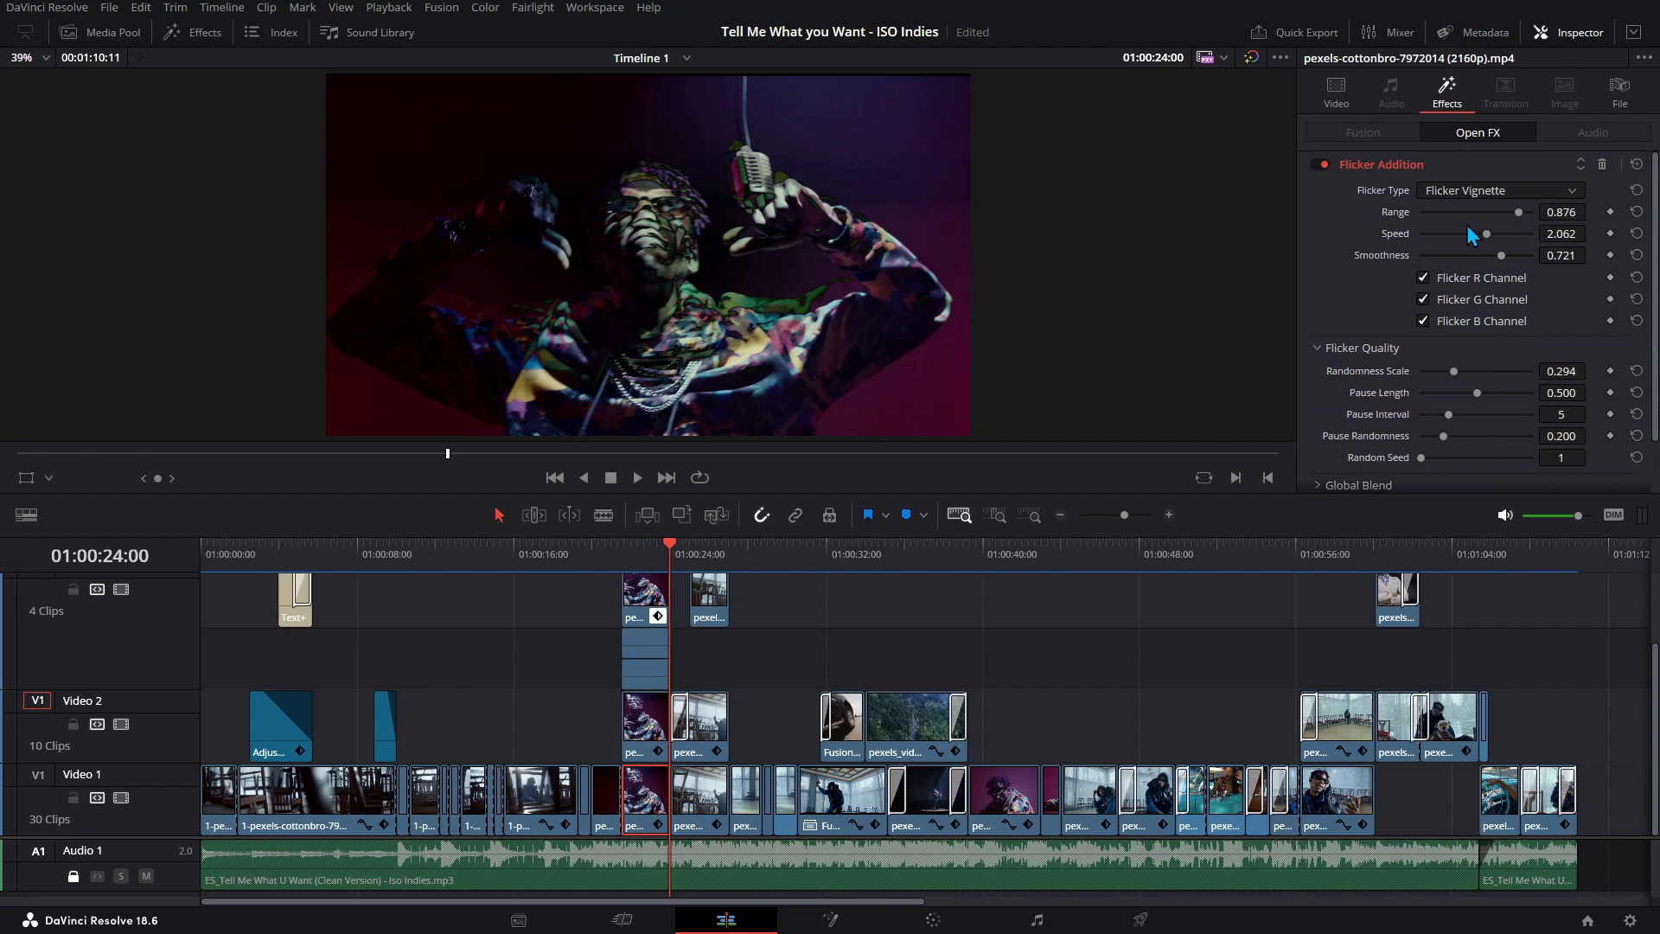
# - Review the remaining flicker settings of the Video 1 clip and the Flicker Gamma settings of the stacked Video 2 clip
pyautogui.scroll(-2, 1437, 443)
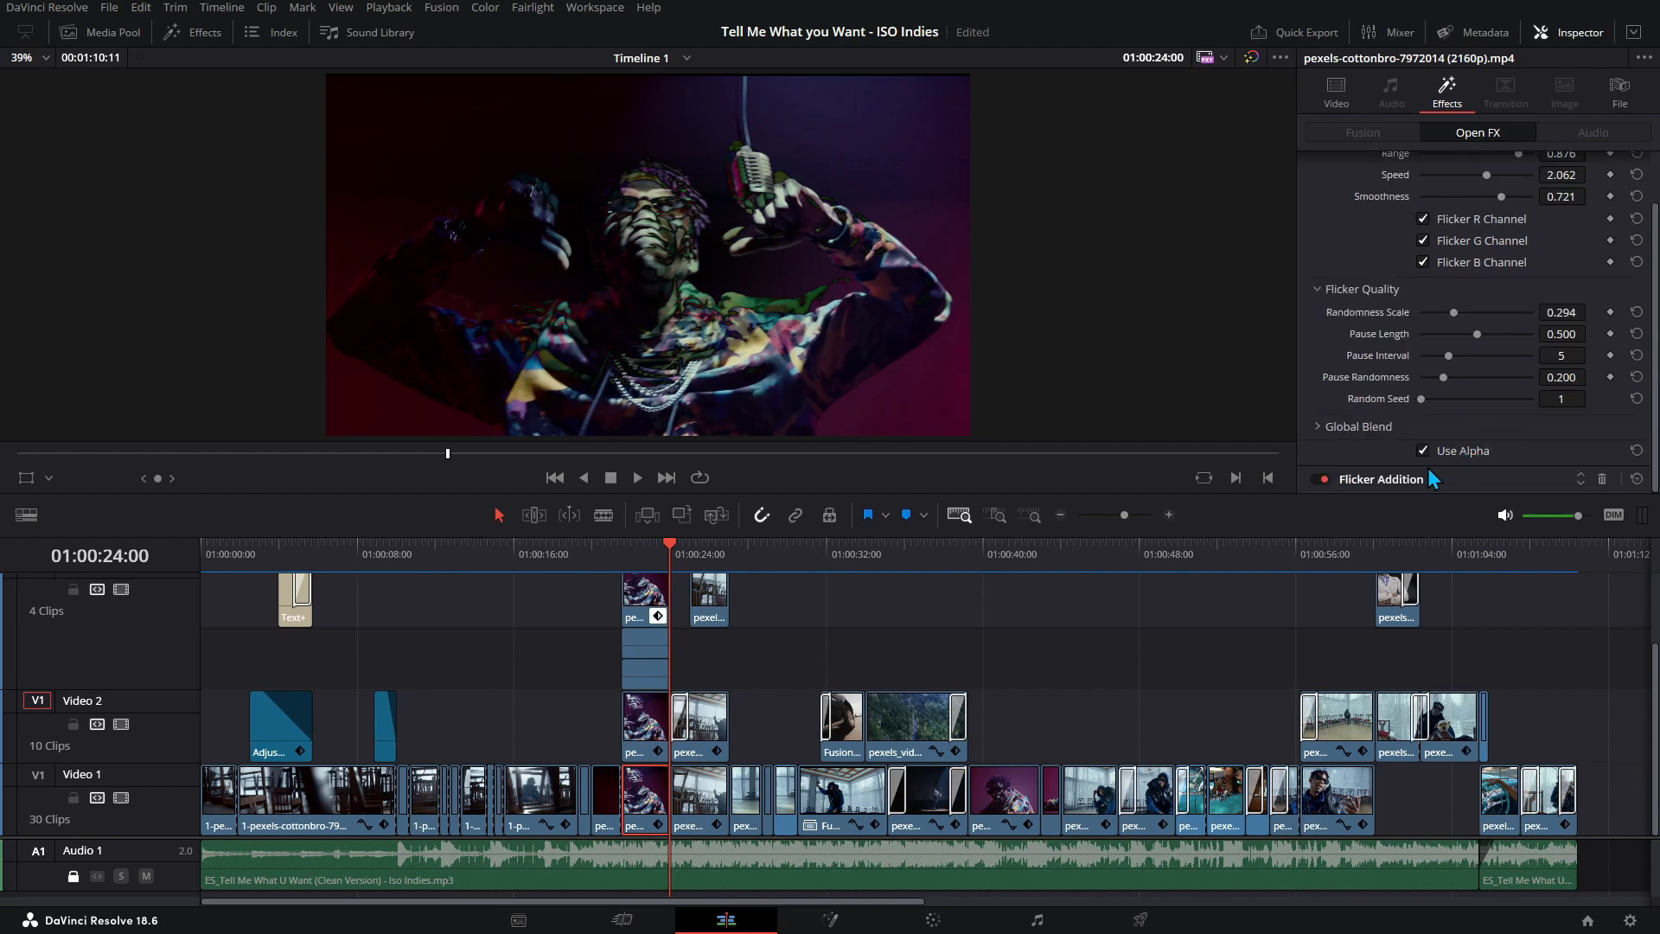
pyautogui.click(657, 735)
pyautogui.scroll(-1, 1412, 227)
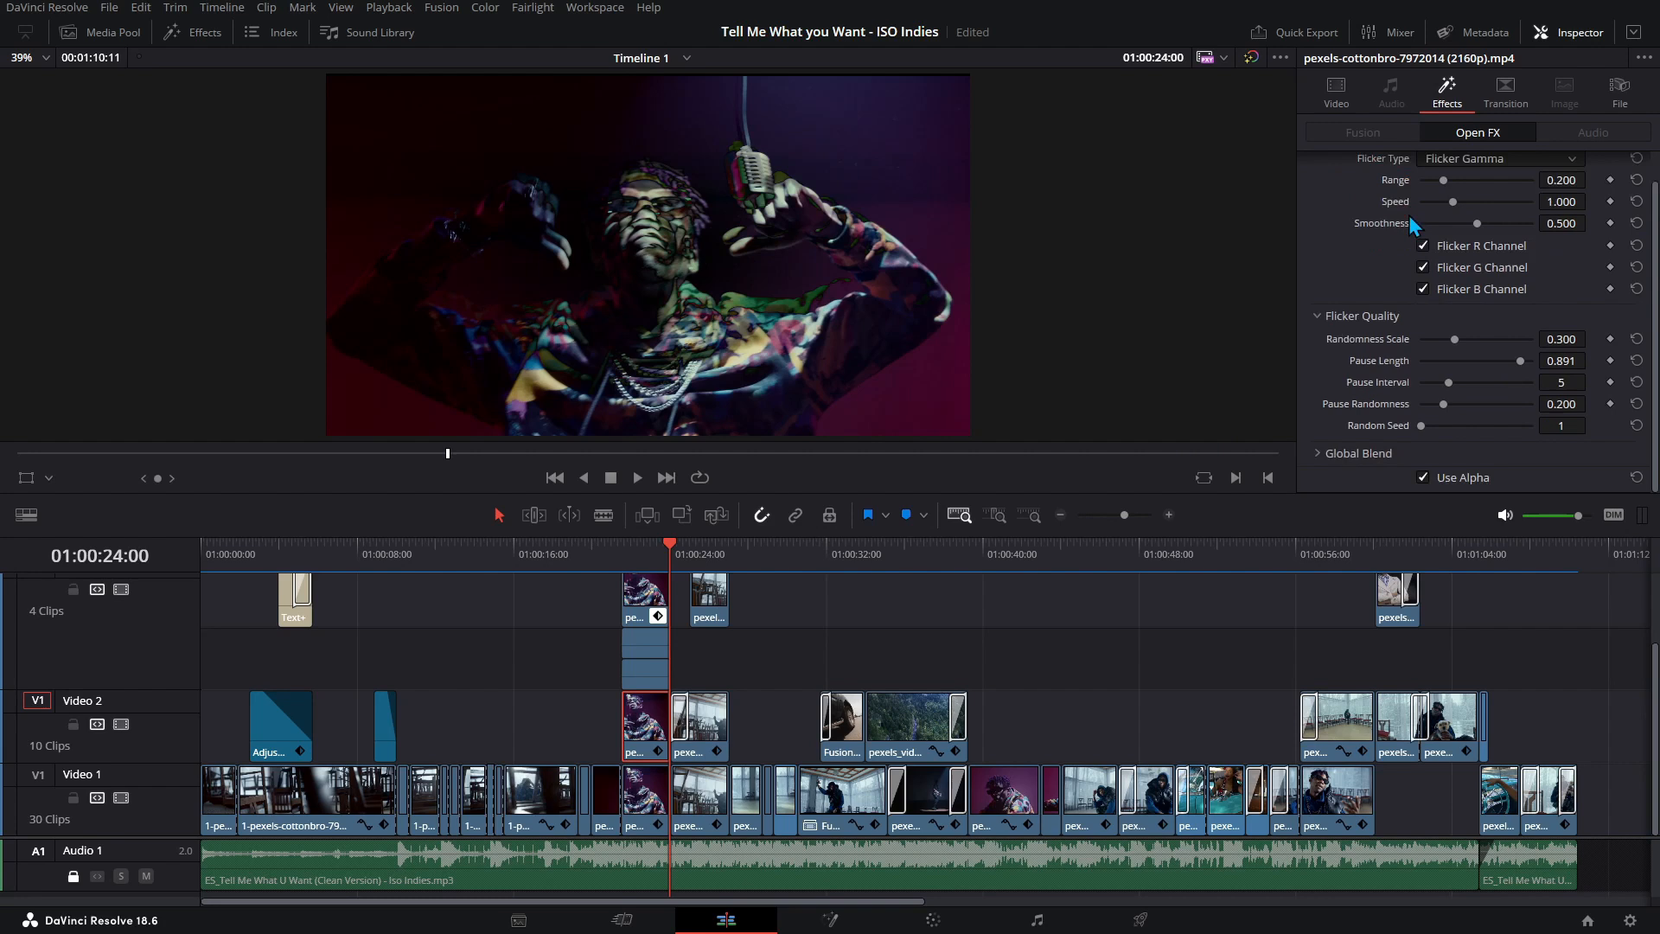
pyautogui.scroll(1, 1442, 318)
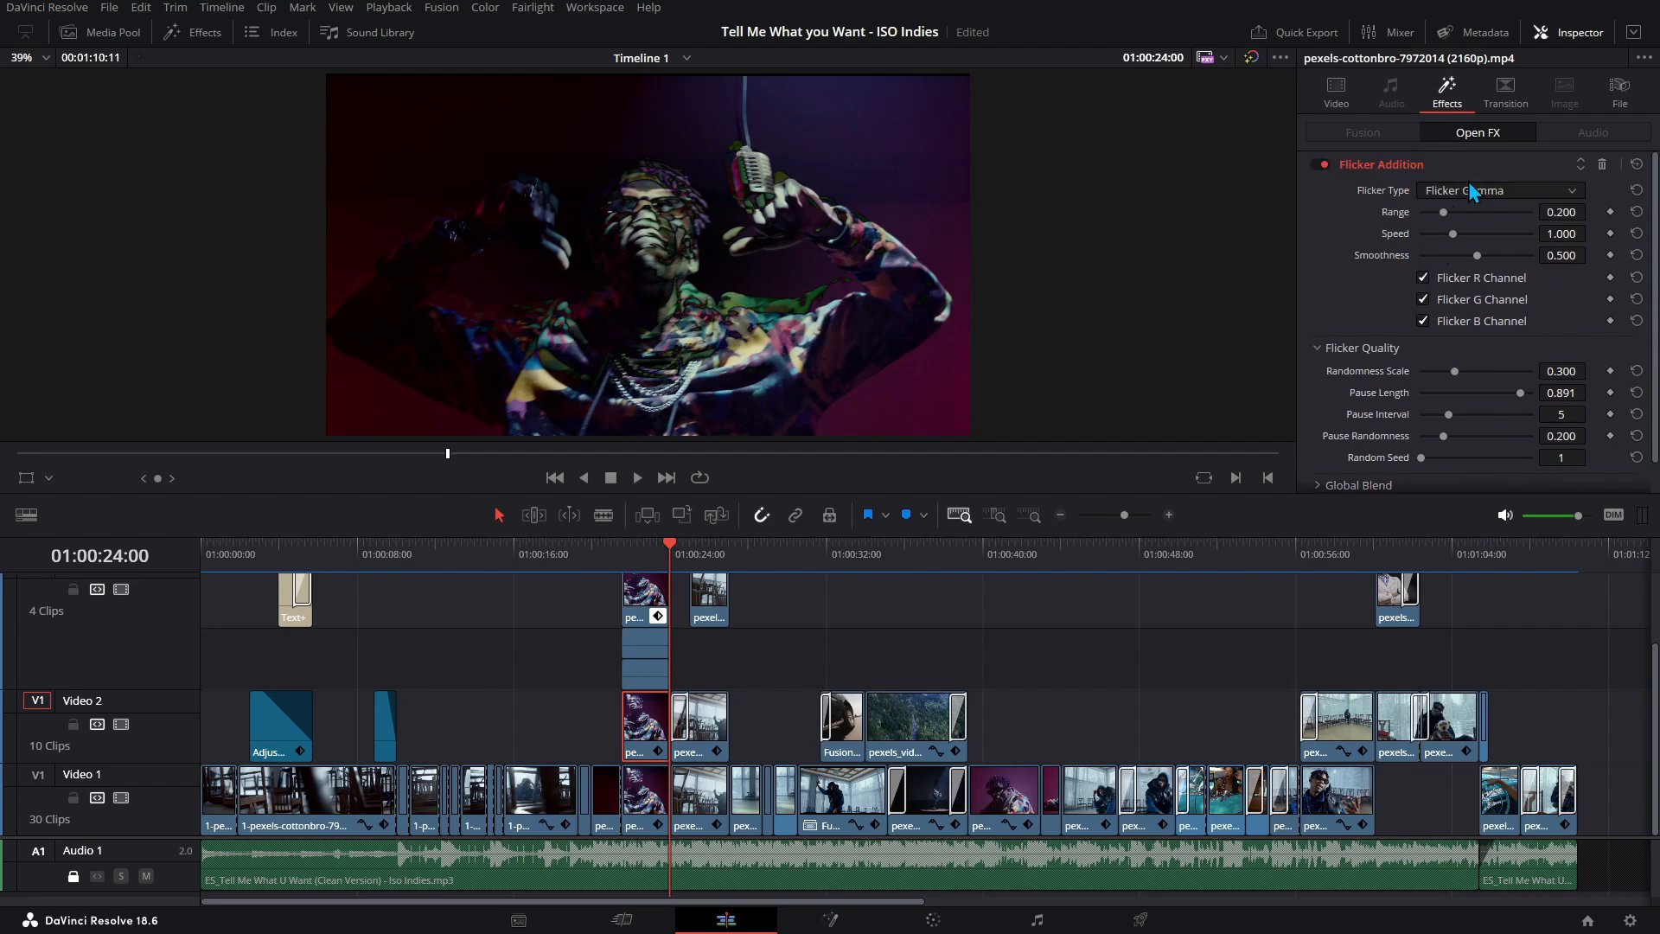
# - Select the stacked Video 3 clip and play it from 01:00:21:13 to 01:00:24:07, watching its animated zoom and opacity
pyautogui.click(647, 600)
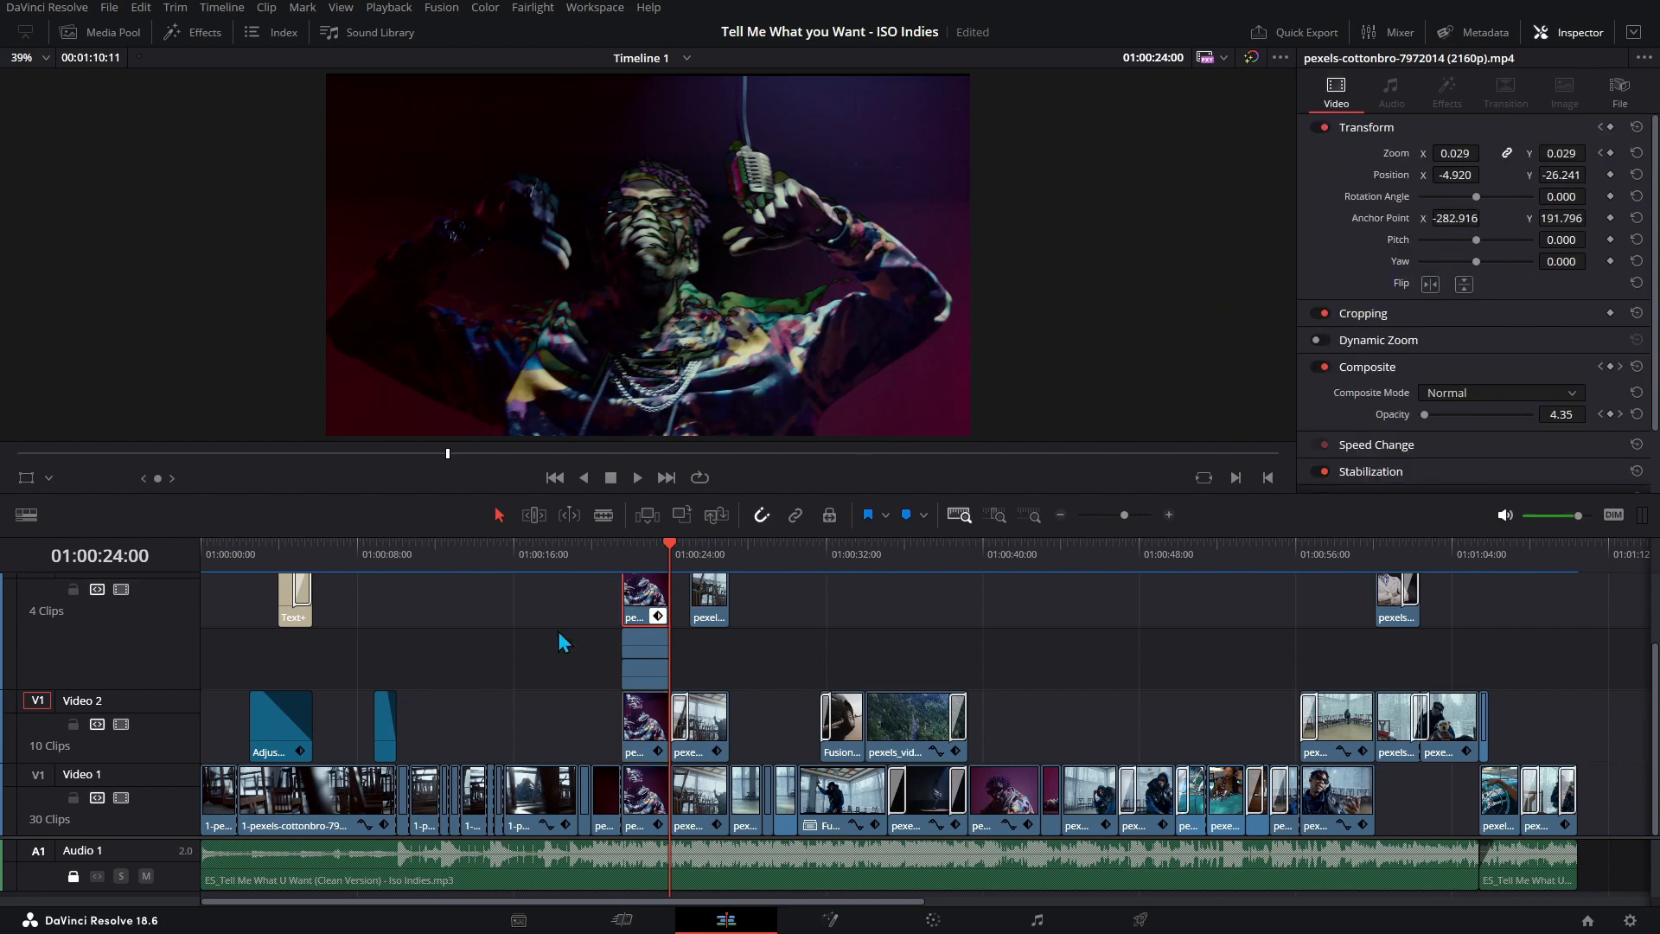
pyautogui.click(624, 545)
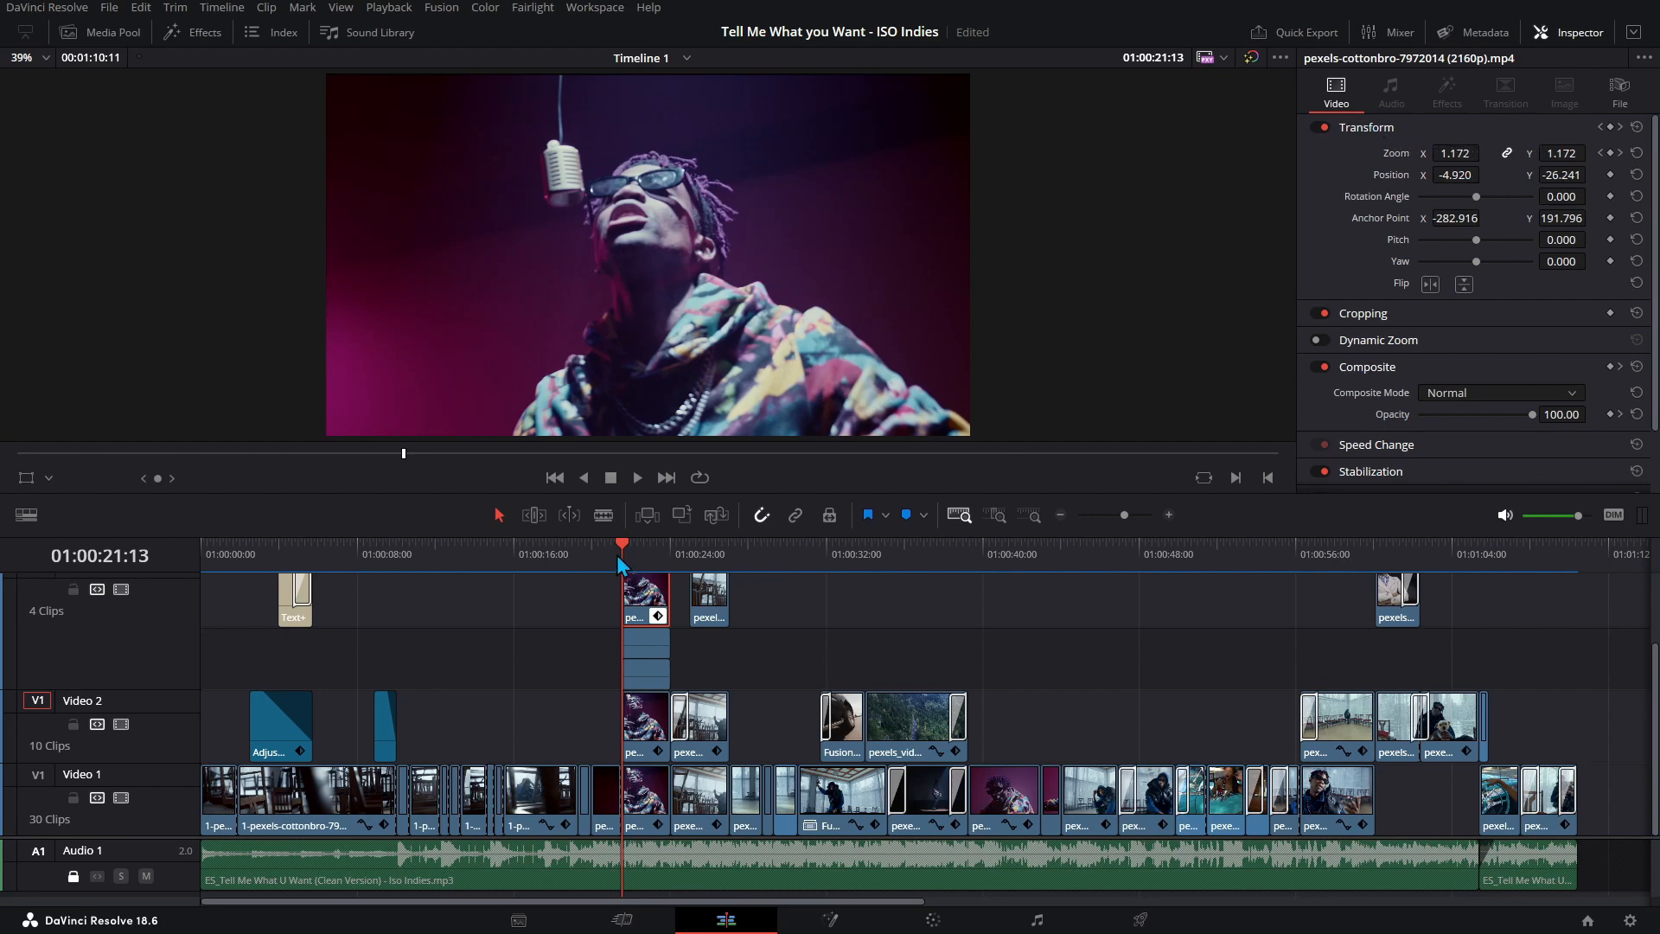
pyautogui.press('space')
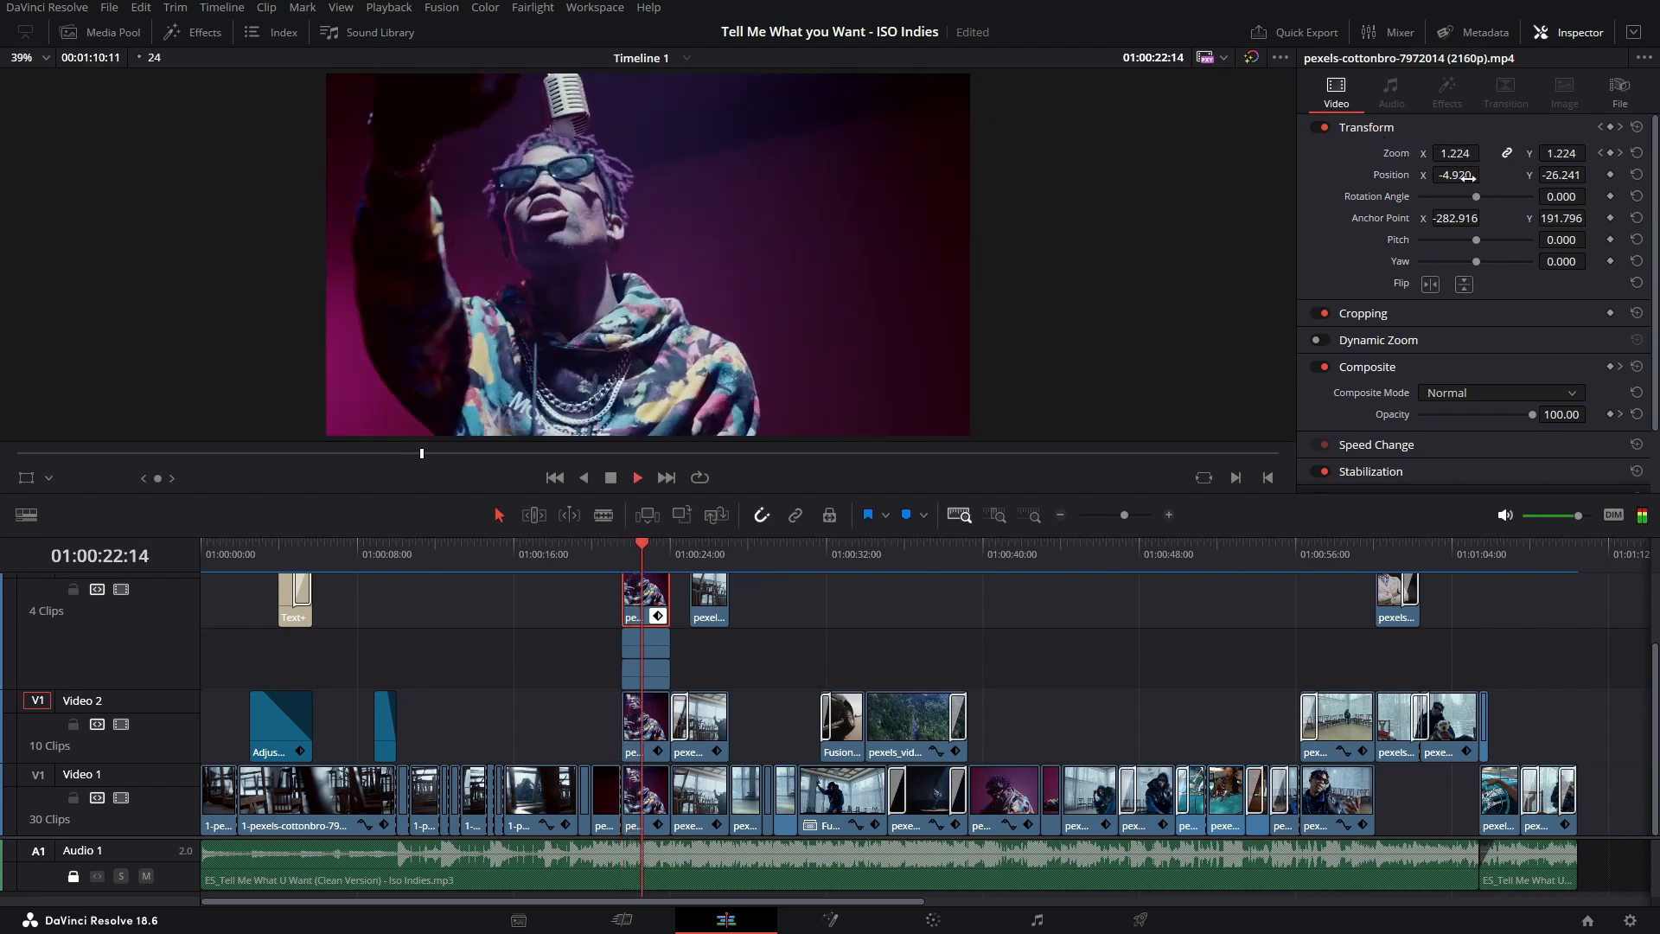
pyautogui.press('space')
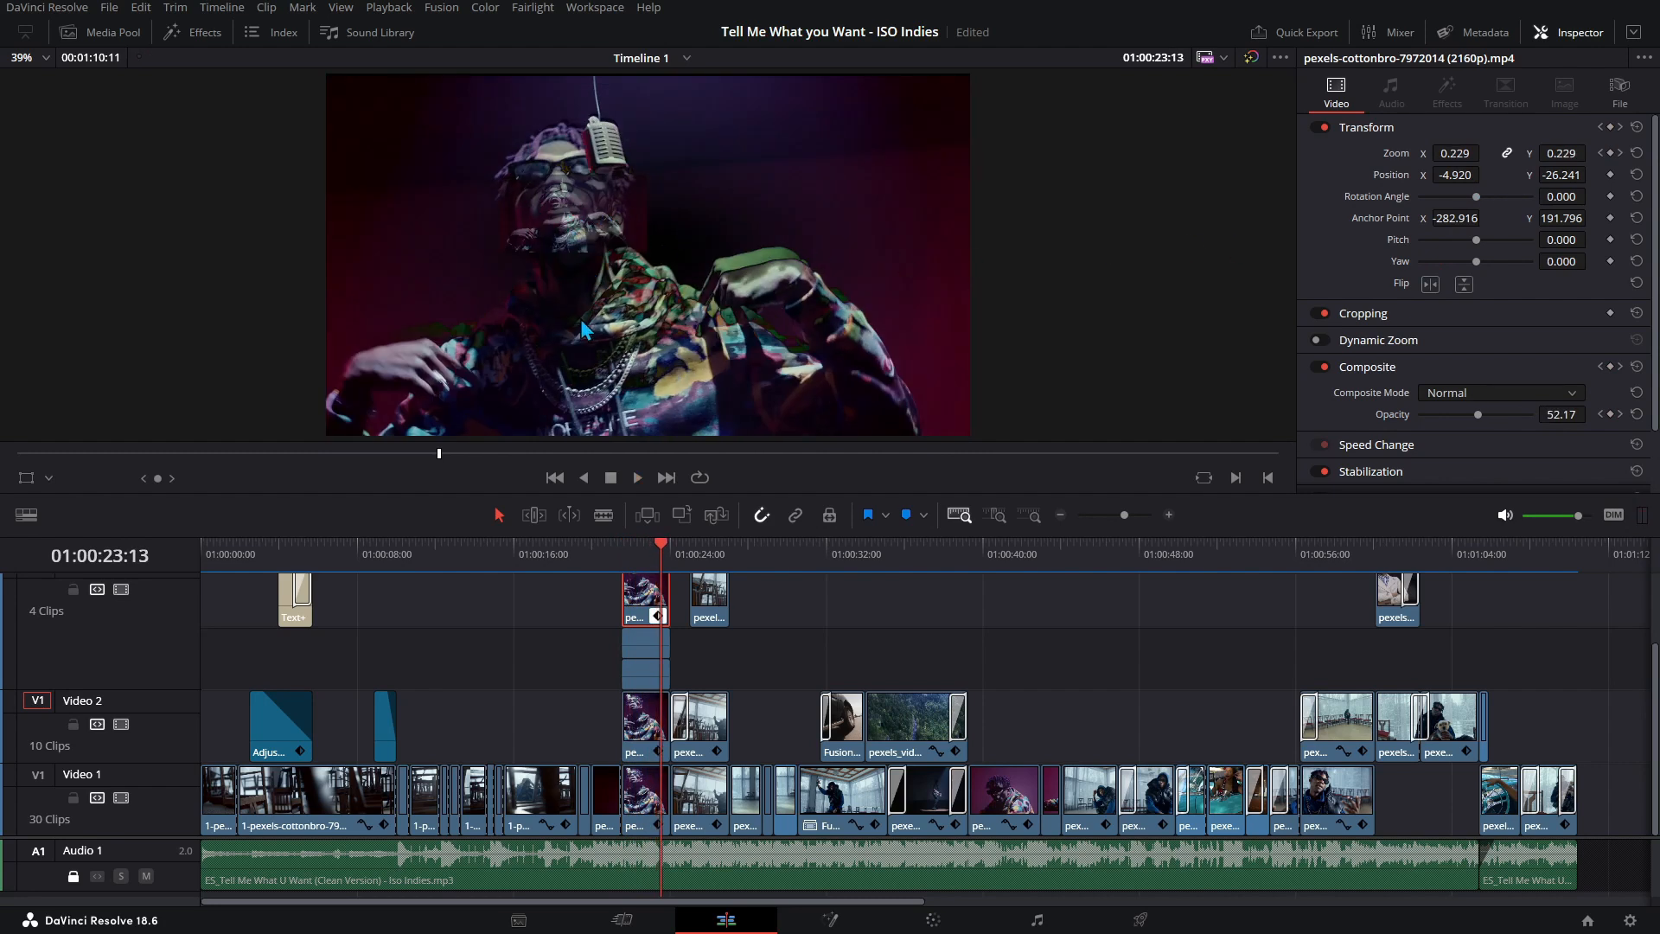
pyautogui.moveTo(659, 726)
pyautogui.press('space')
pyautogui.press('space')
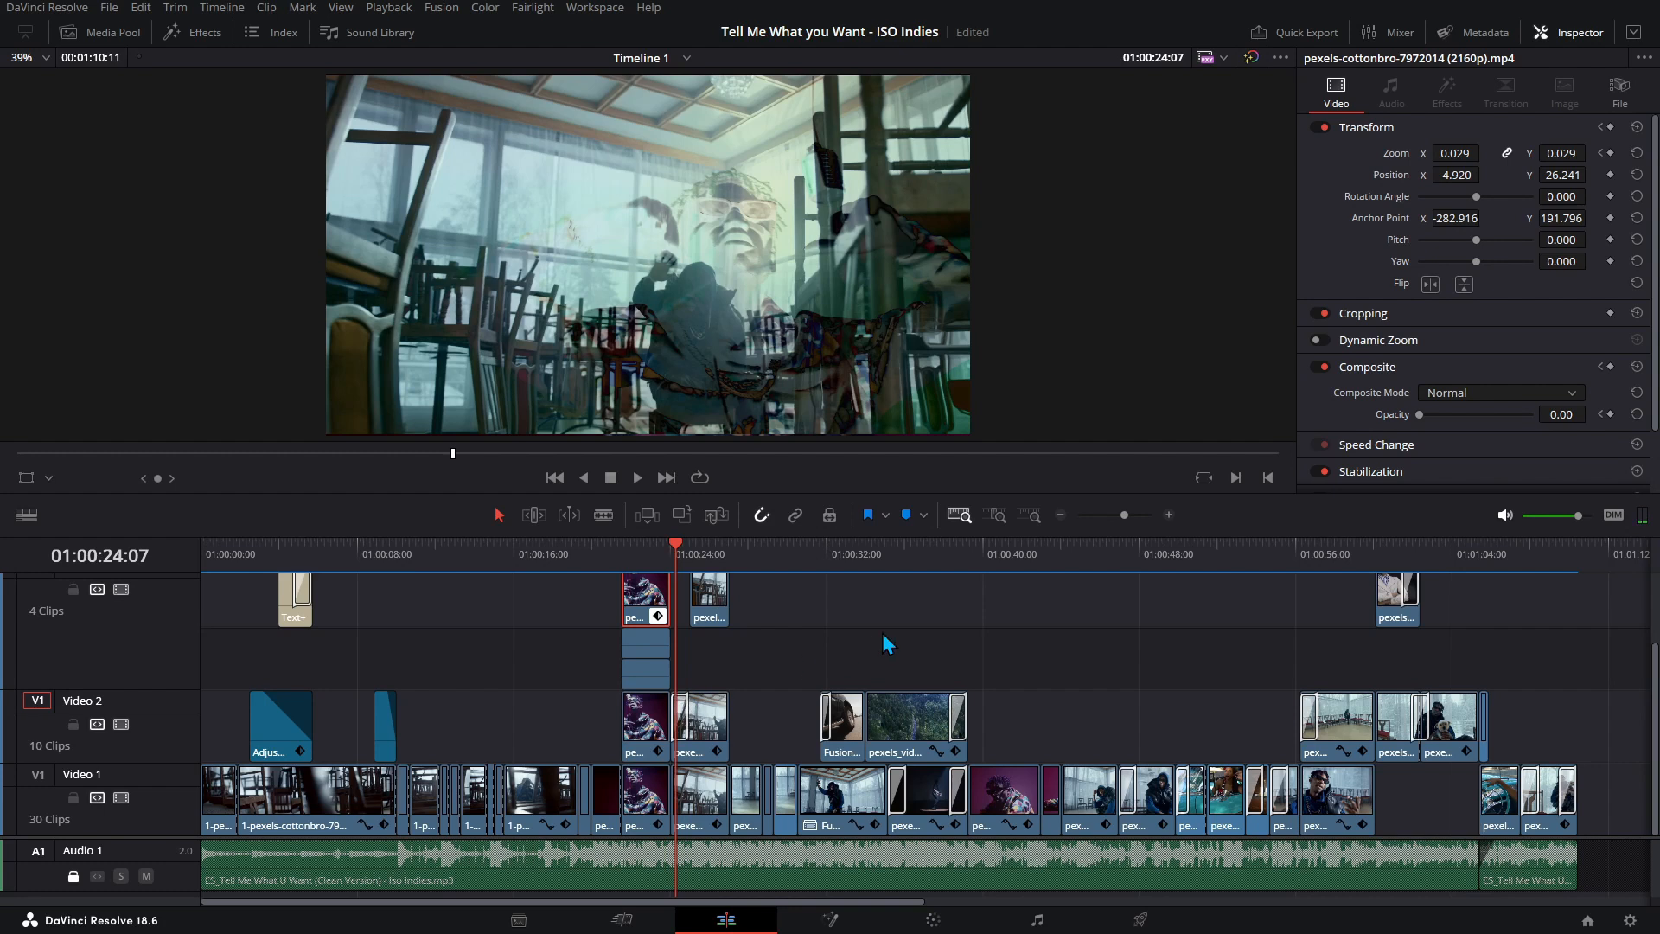
# - Review the Video 2 clip at 01:00:24:07: its Dip To Color Dissolve transition, Screen composite mode and Edge Detect effect
pyautogui.scroll(1, 882, 633)
pyautogui.scroll(3, 882, 633)
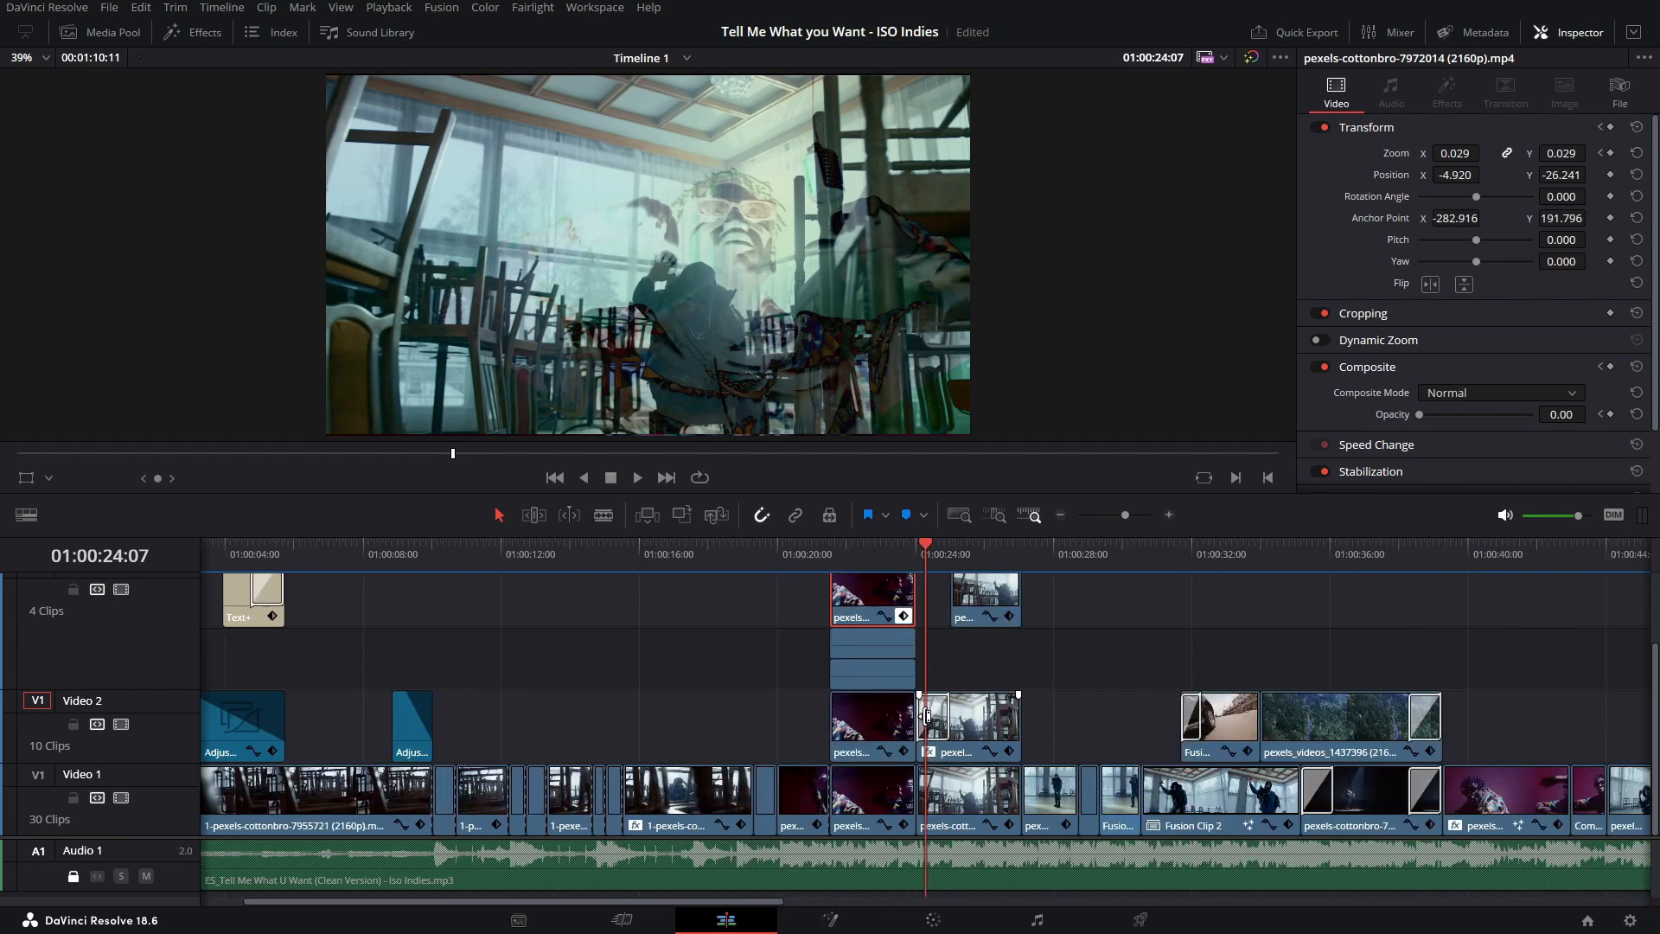
pyautogui.click(931, 714)
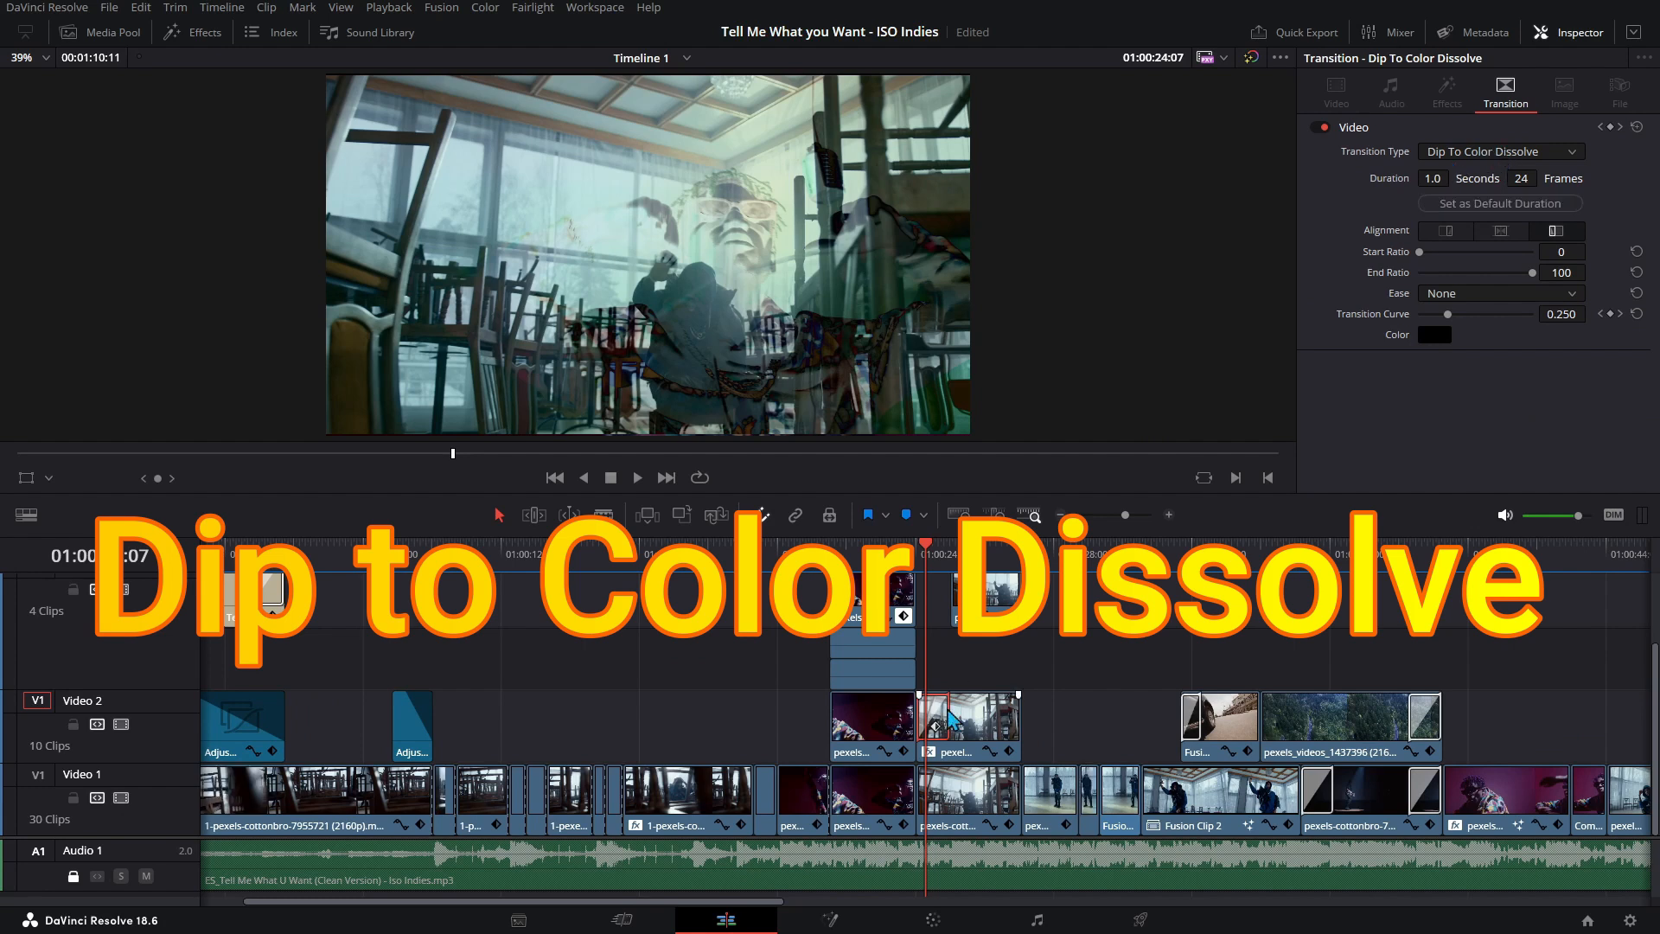
pyautogui.click(957, 801)
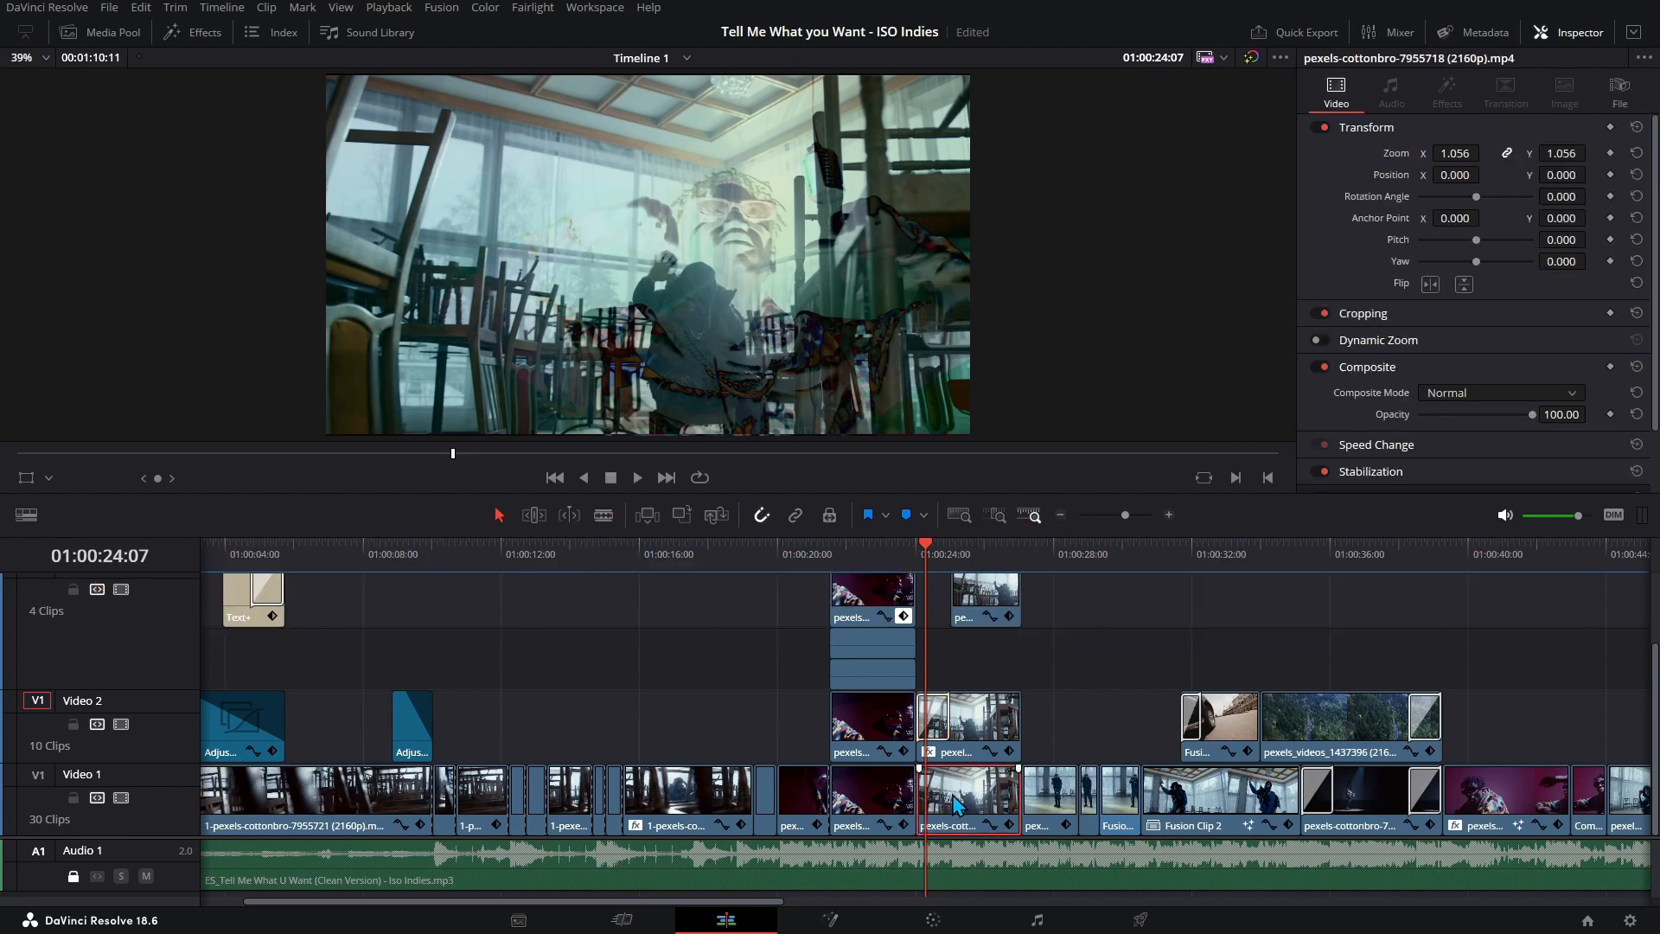
pyautogui.click(993, 726)
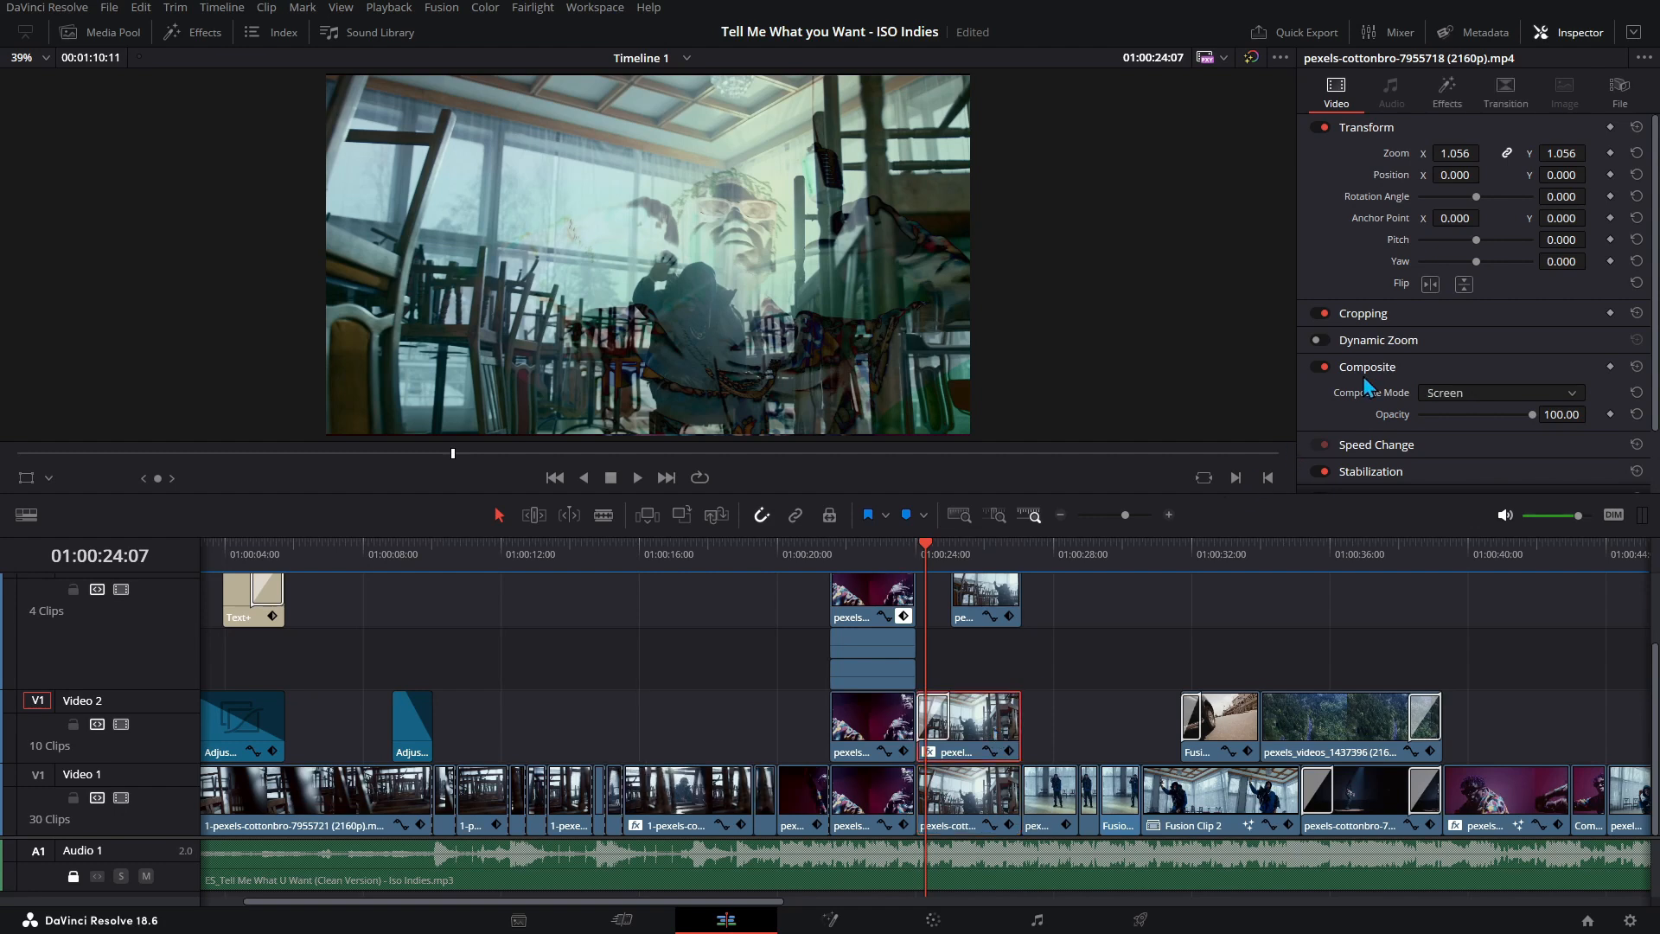
pyautogui.click(1505, 97)
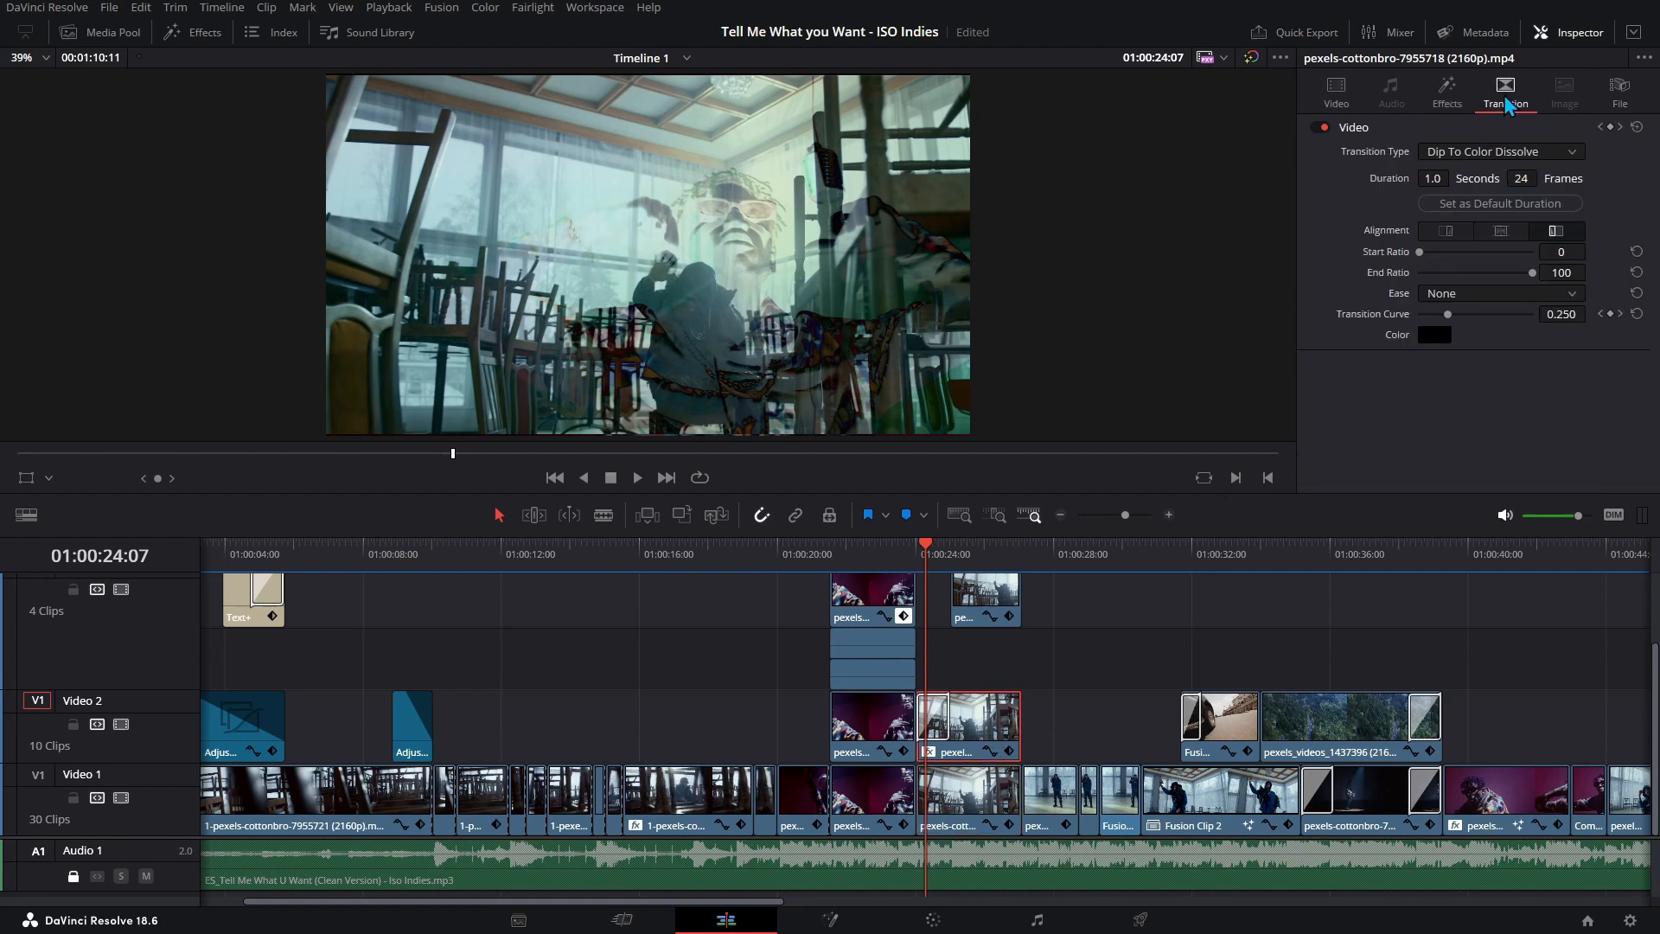
pyautogui.click(1446, 93)
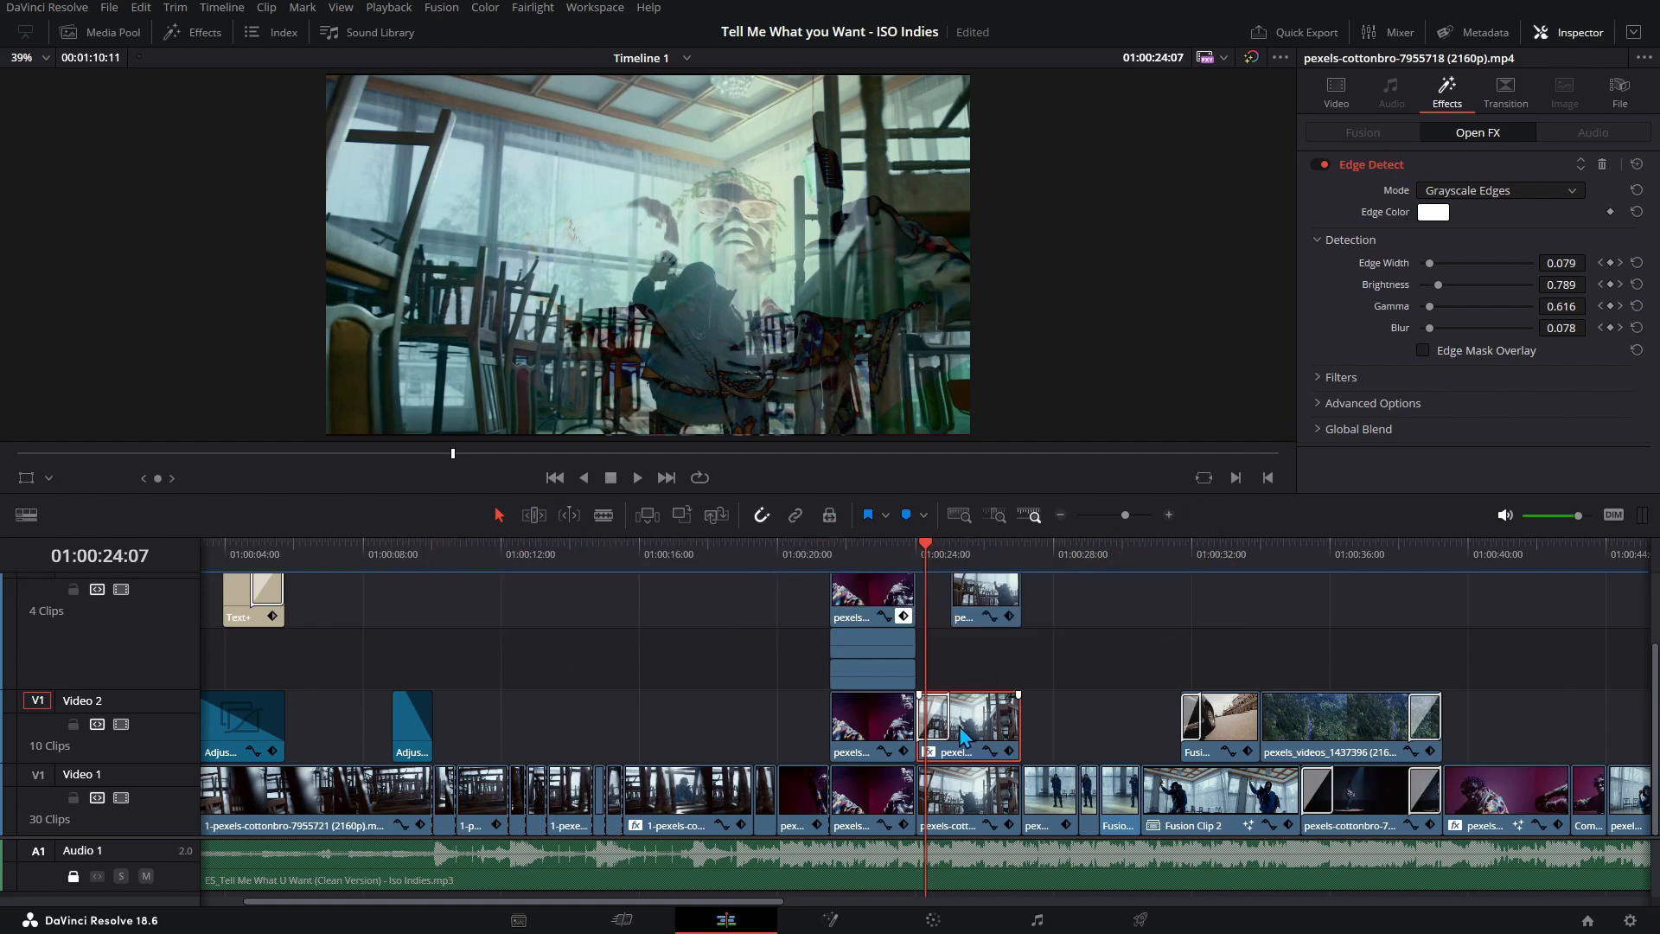
# - Play the Edge Detect section through to 01:00:27:12, comparing the Edge Detect settings of the Video 2 and Video 3 clips
pyautogui.press('space')
pyautogui.press('space')
pyautogui.click(1001, 602)
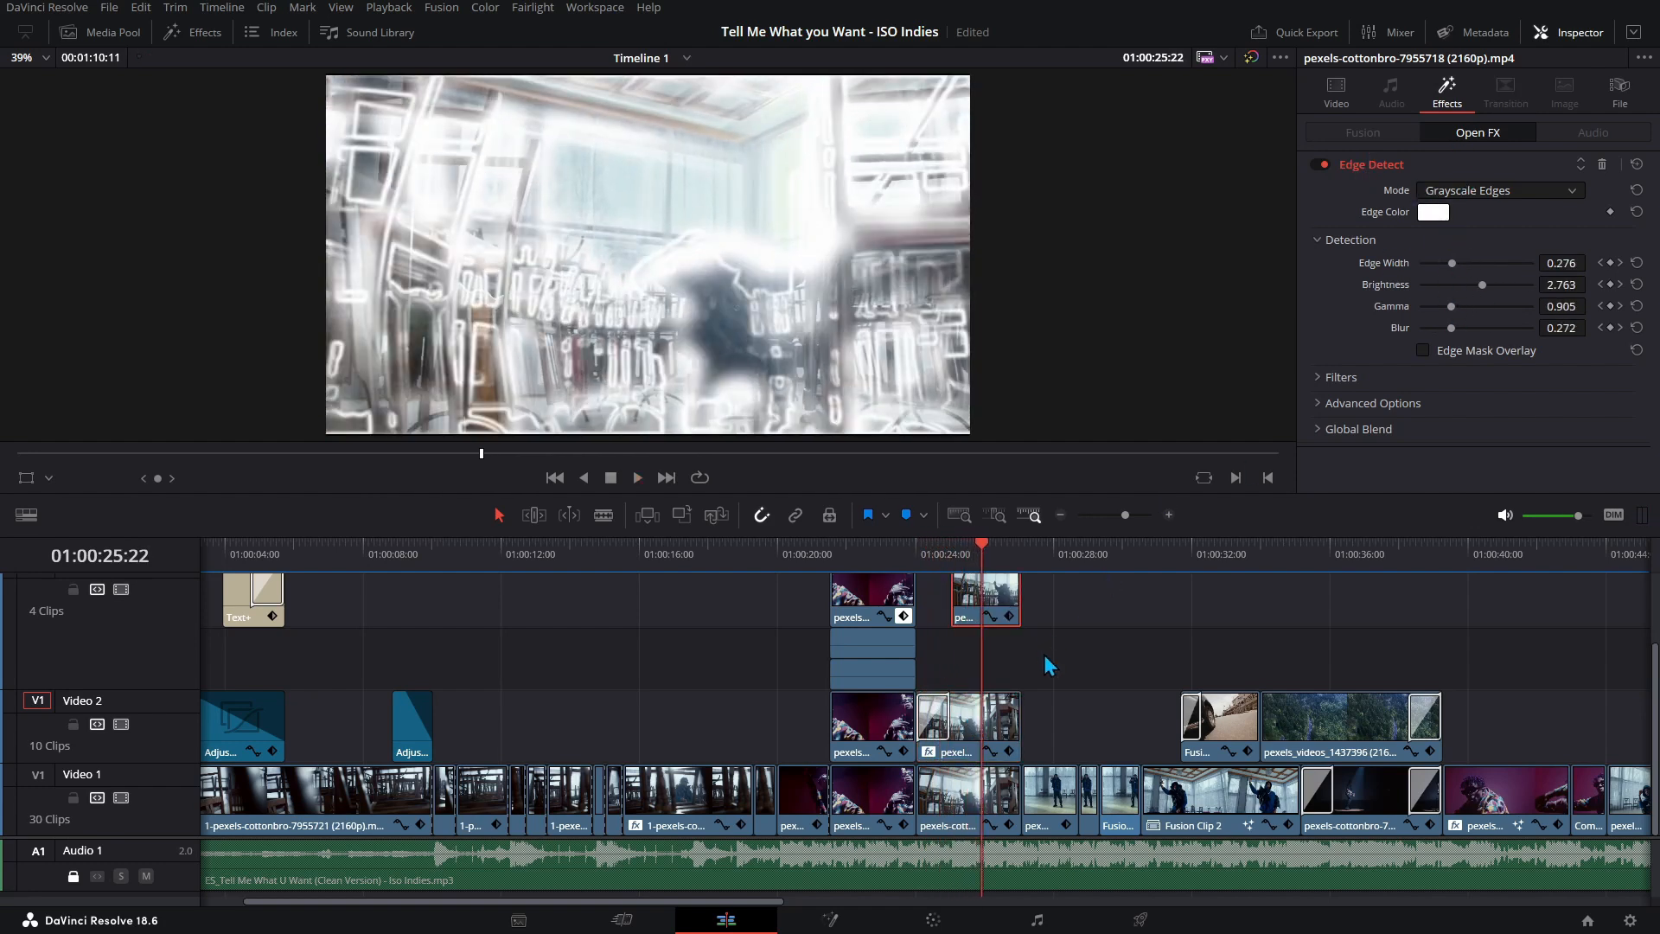
pyautogui.click(996, 723)
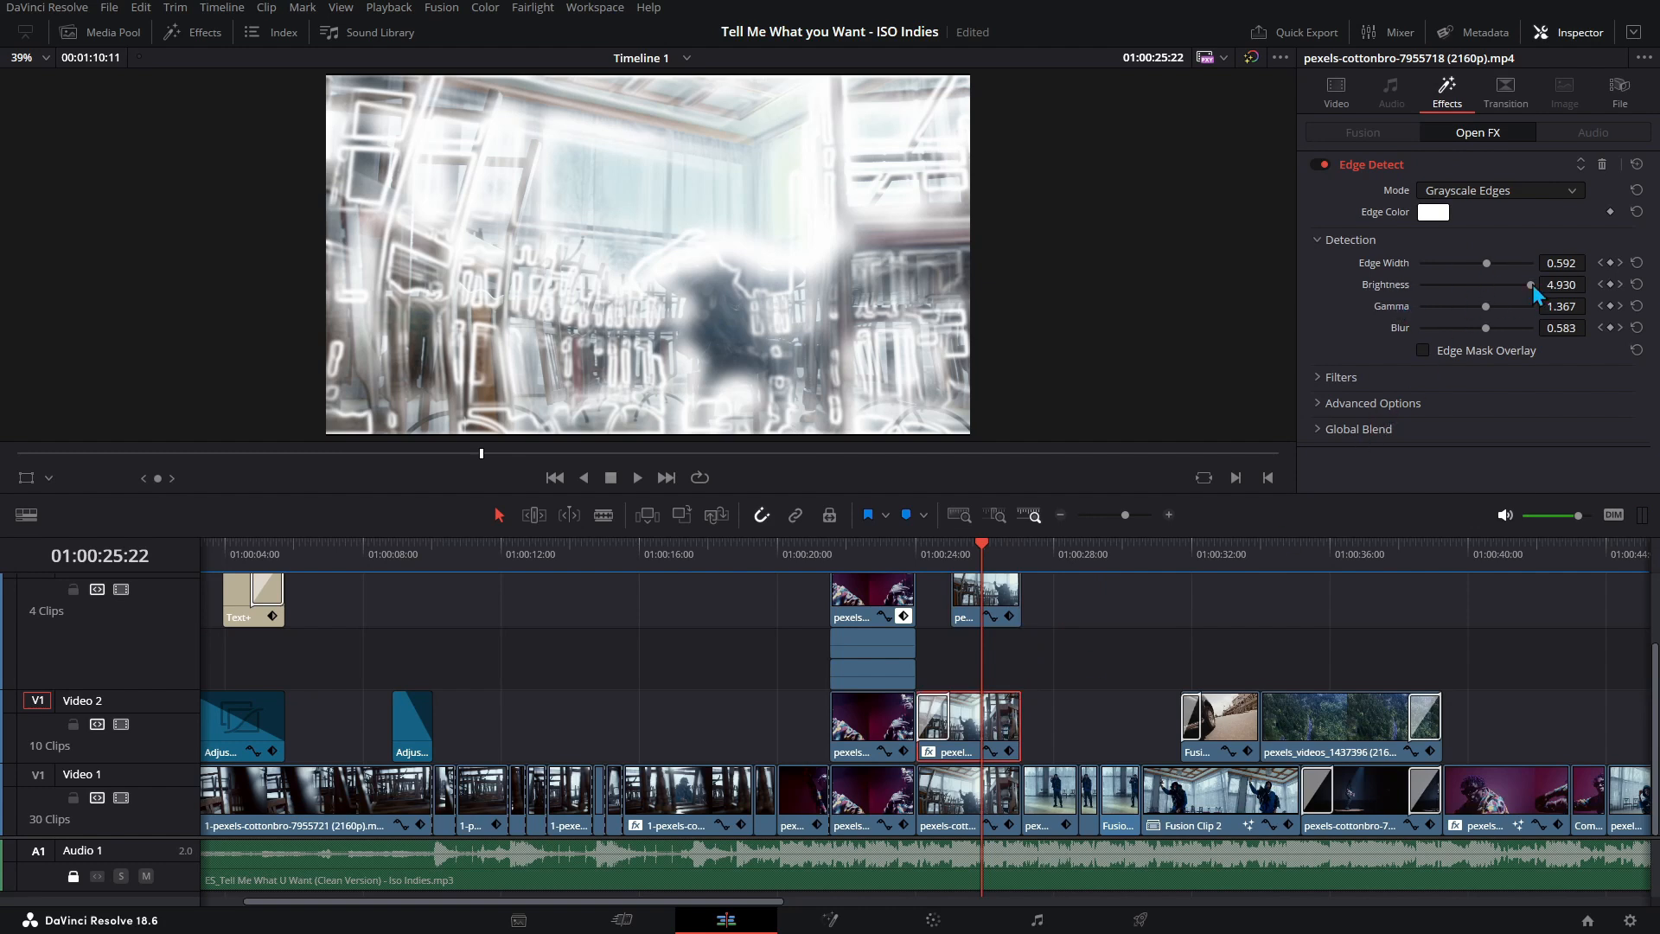
pyautogui.click(999, 594)
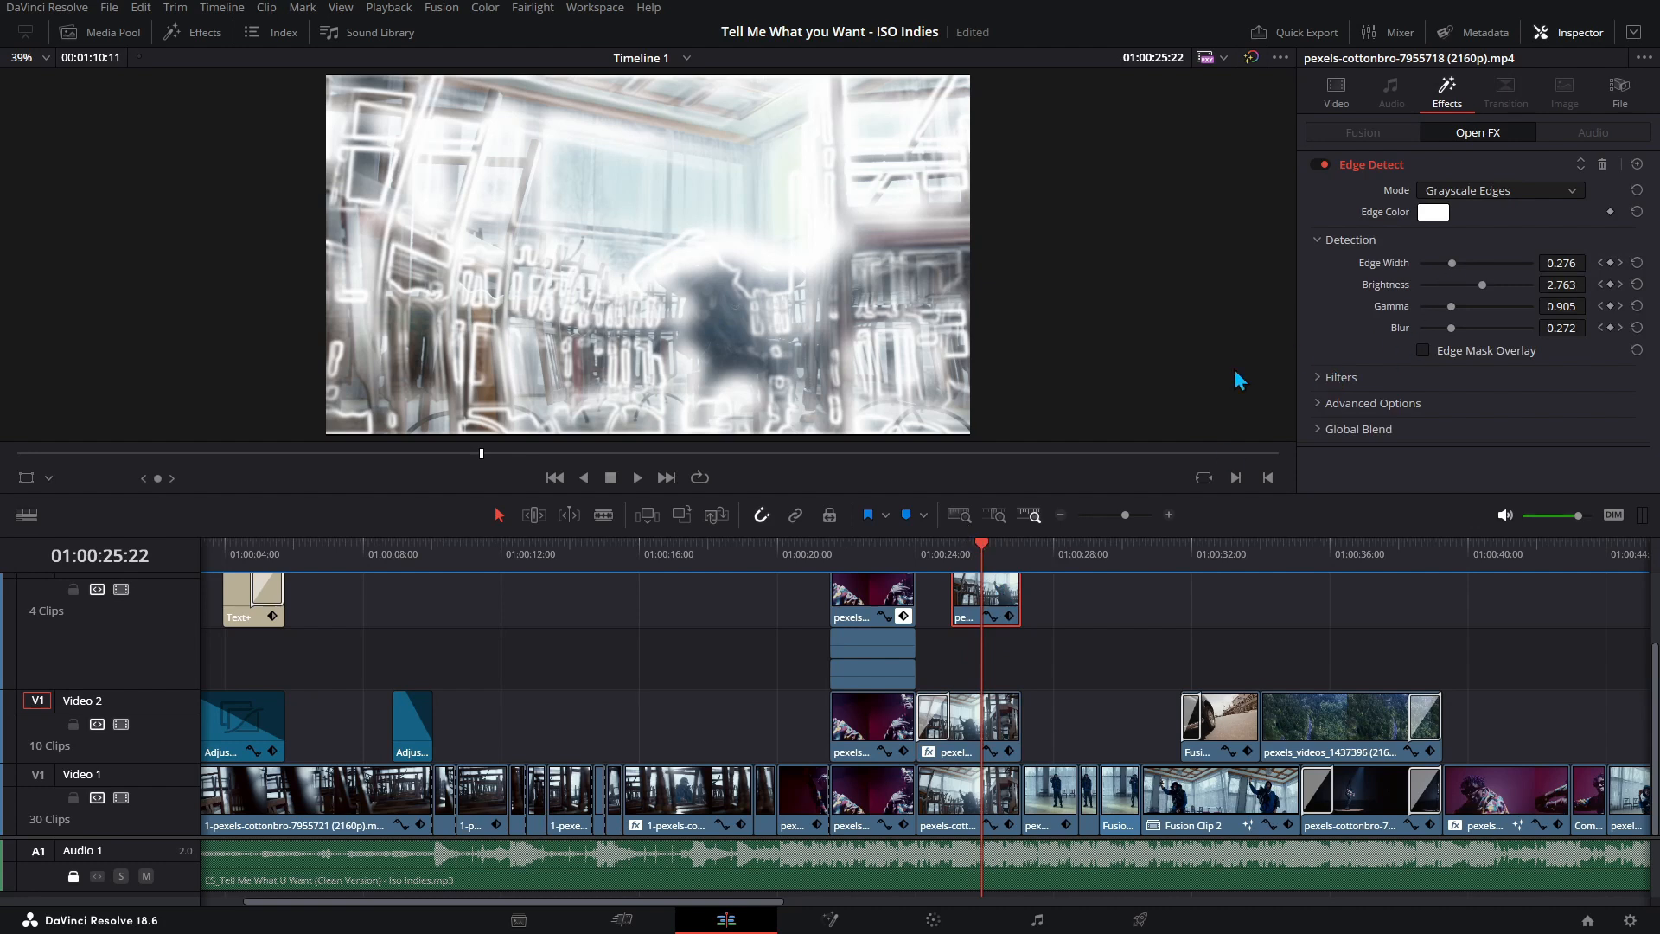
pyautogui.click(887, 562)
pyautogui.press('space')
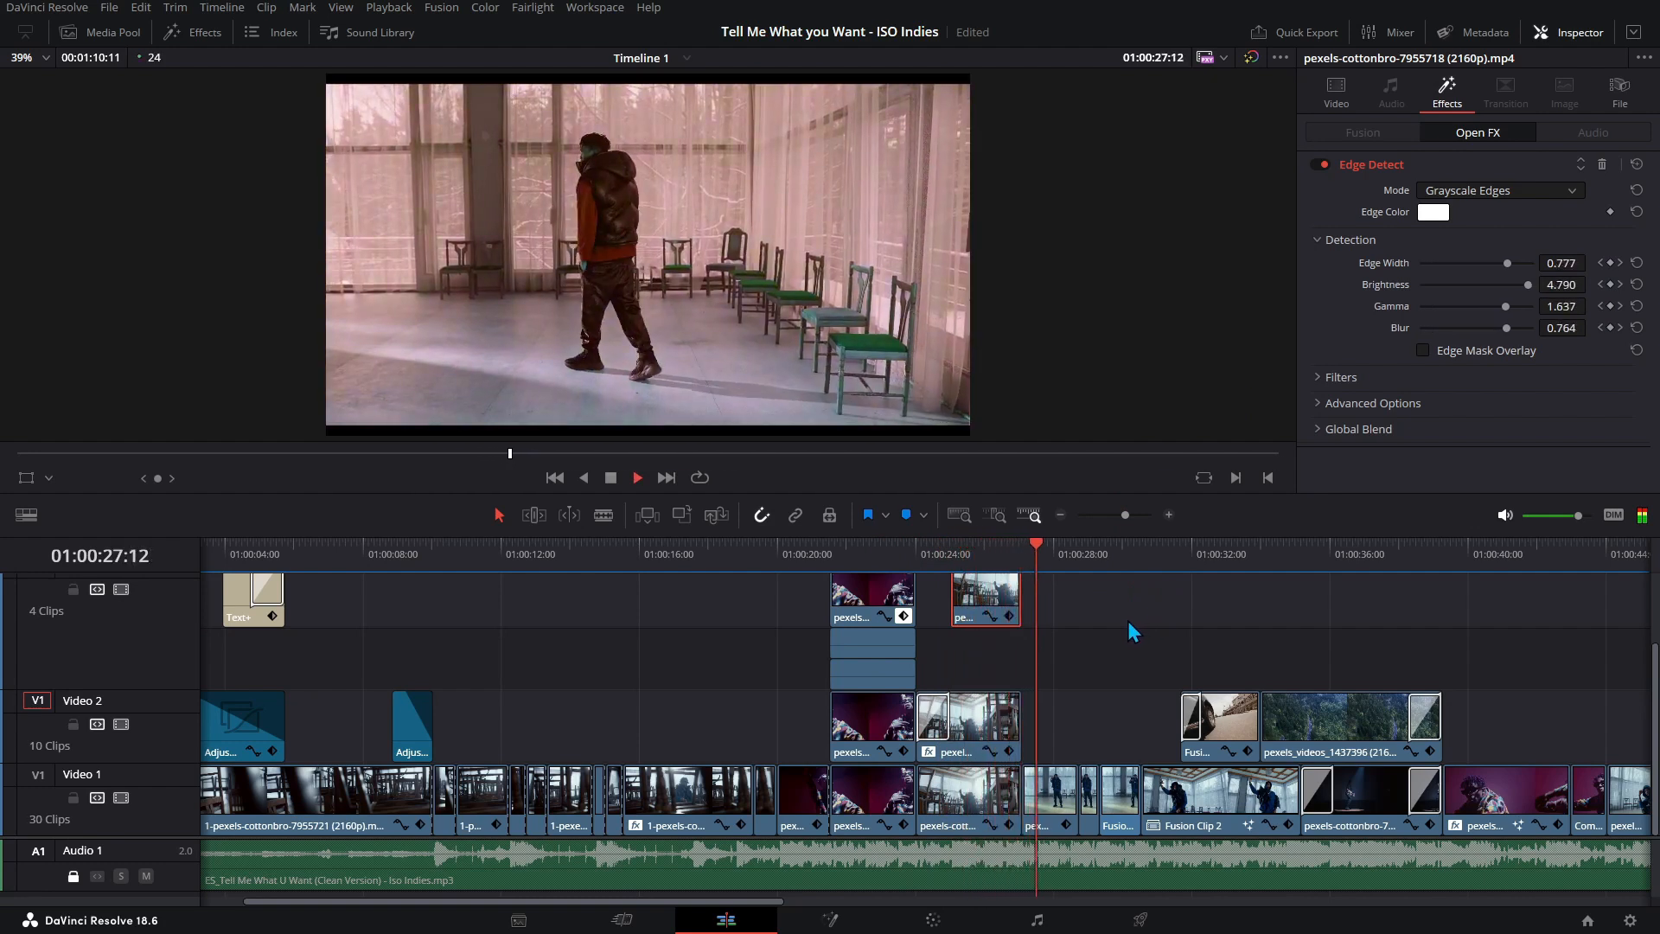
pyautogui.press('space')
# - Select the Video 1 clip starting at 01:00:27:02 and play it through to 01:00:29:00
pyautogui.click(1047, 772)
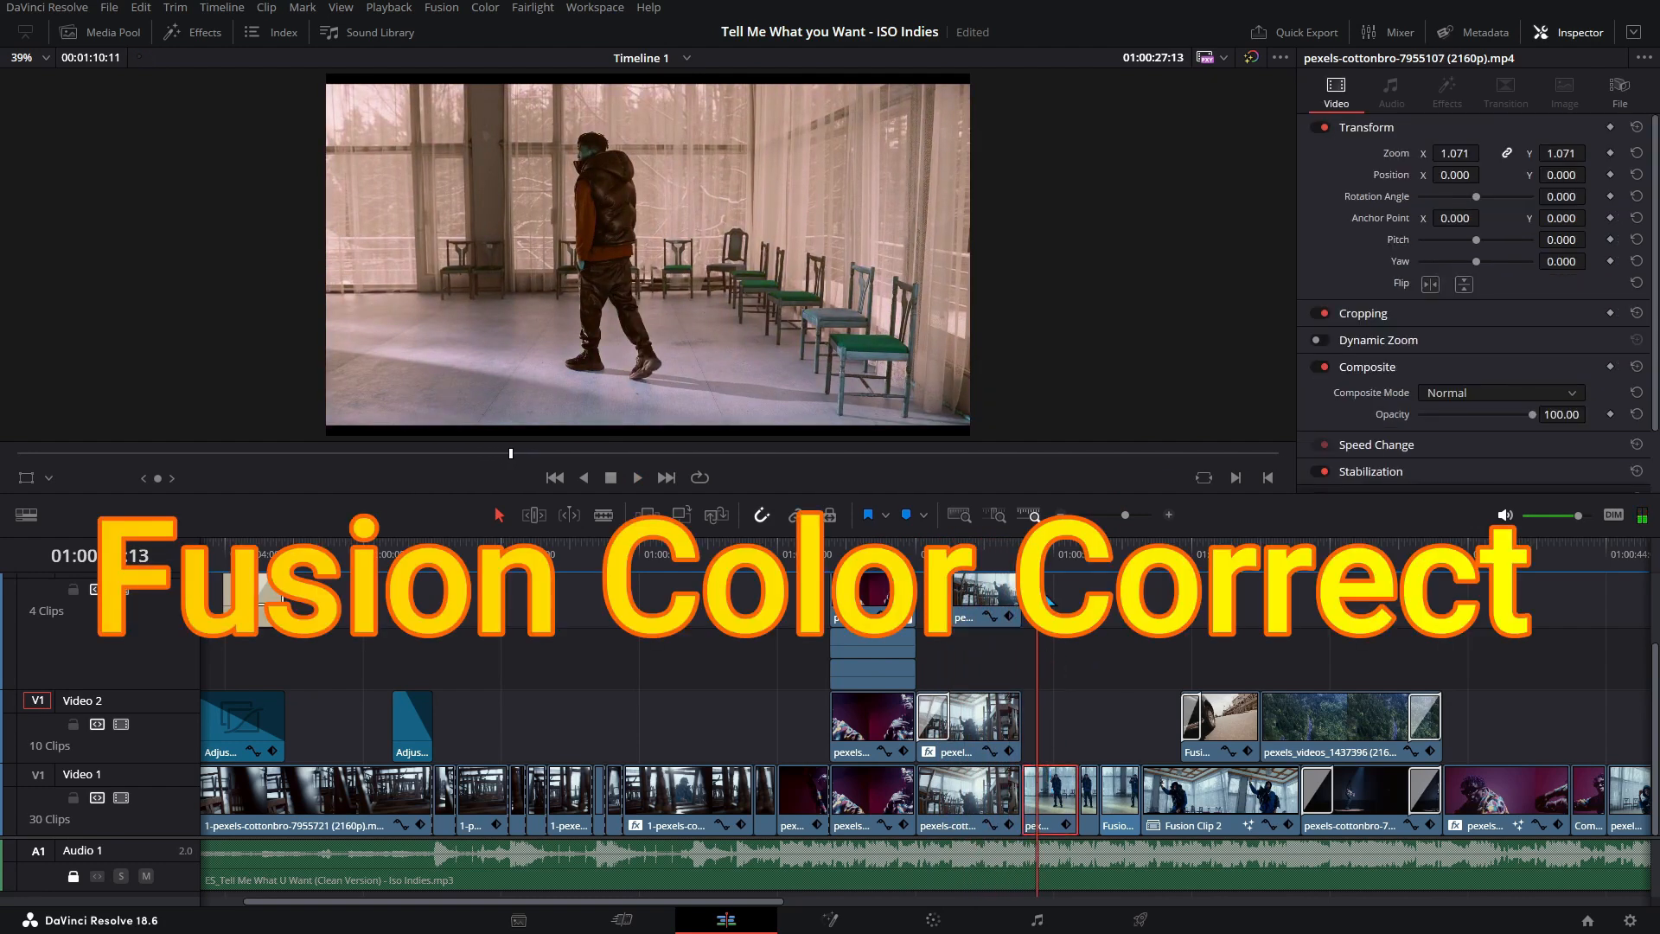
pyautogui.click(1021, 545)
pyautogui.press('space')
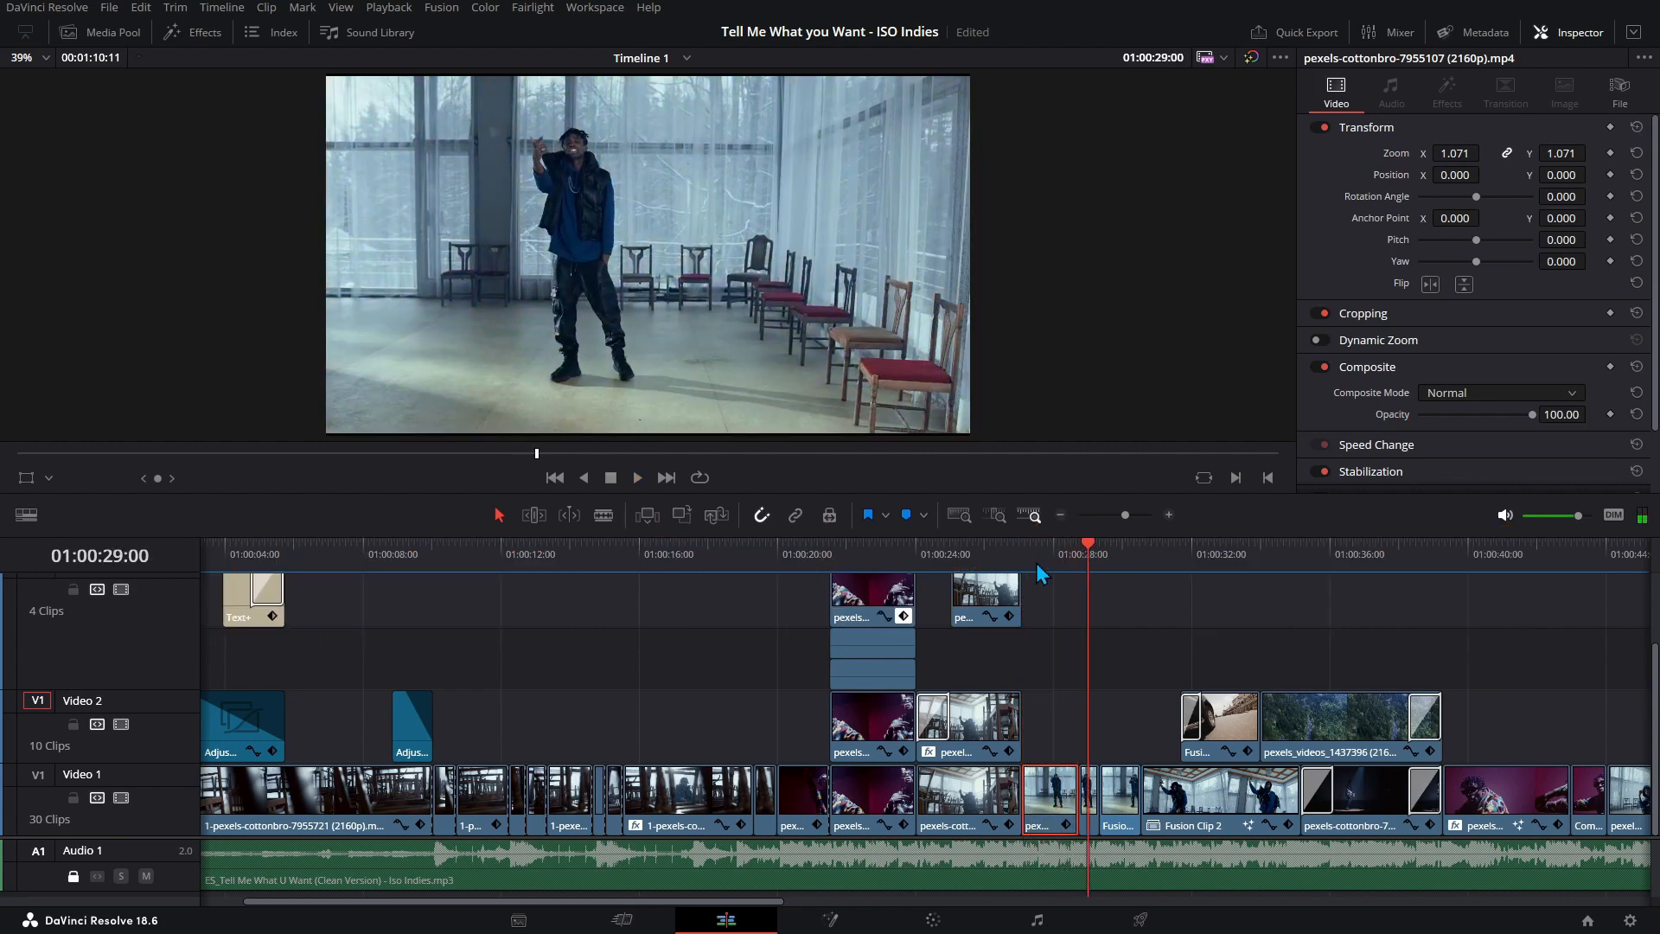
pyautogui.press('space')
# - Open the clip at 01:00:27:02 in Fusion, review its color corrector node, and look up the Color Corrector tool without adding it
pyautogui.rightClick(1057, 804)
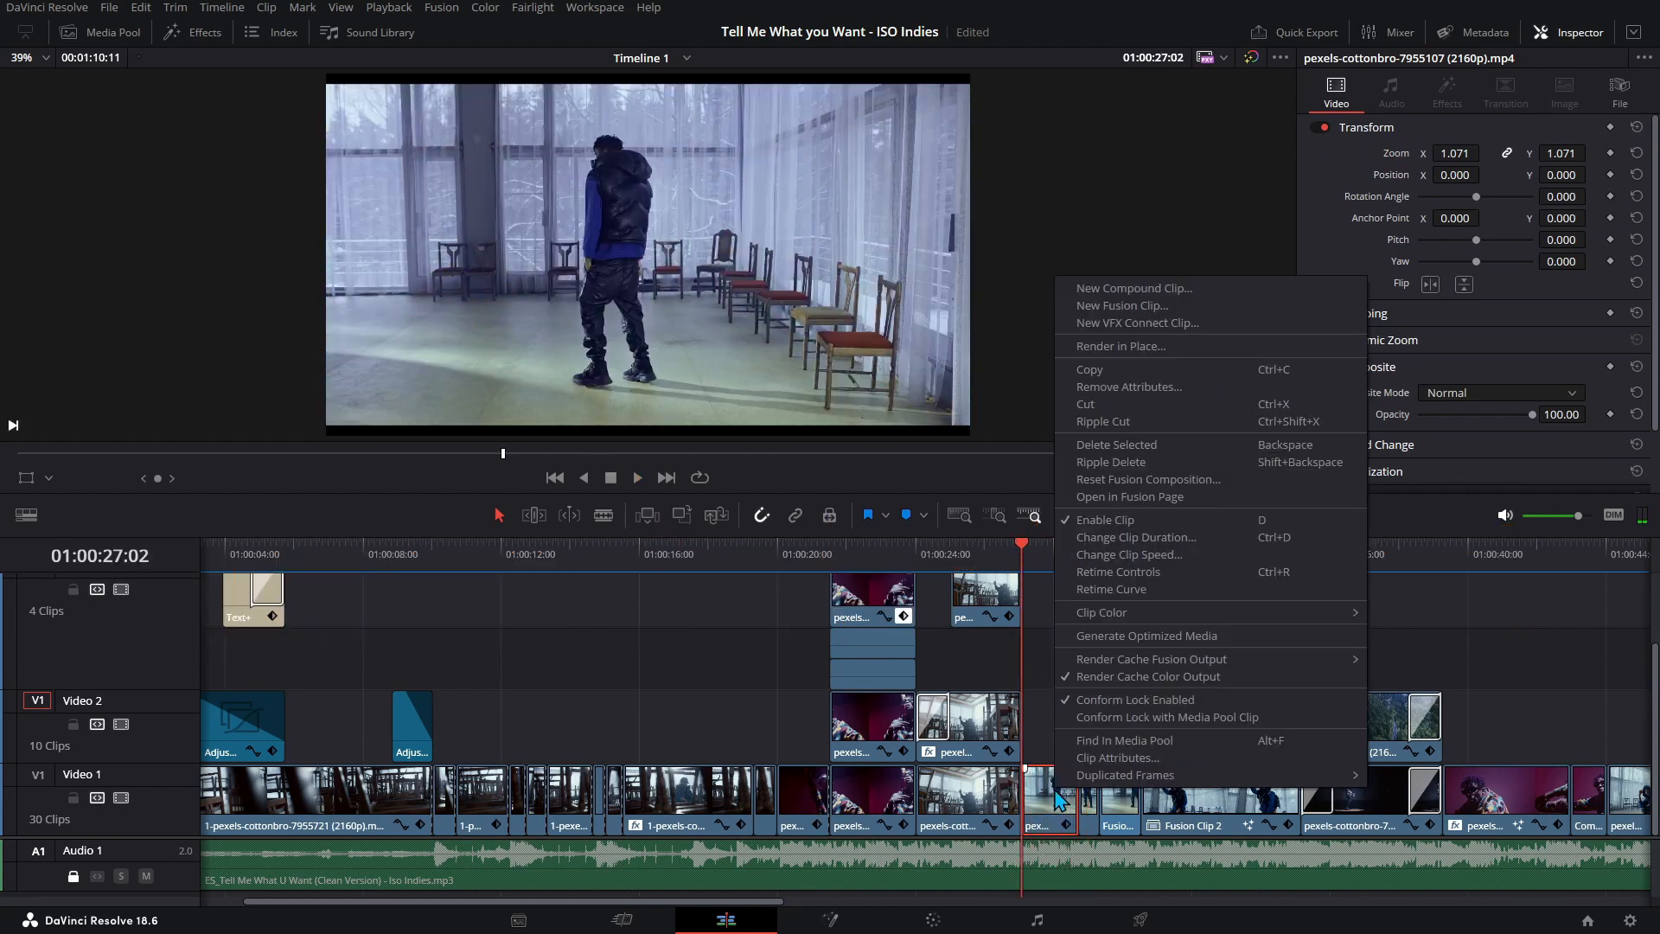
pyautogui.click(1134, 501)
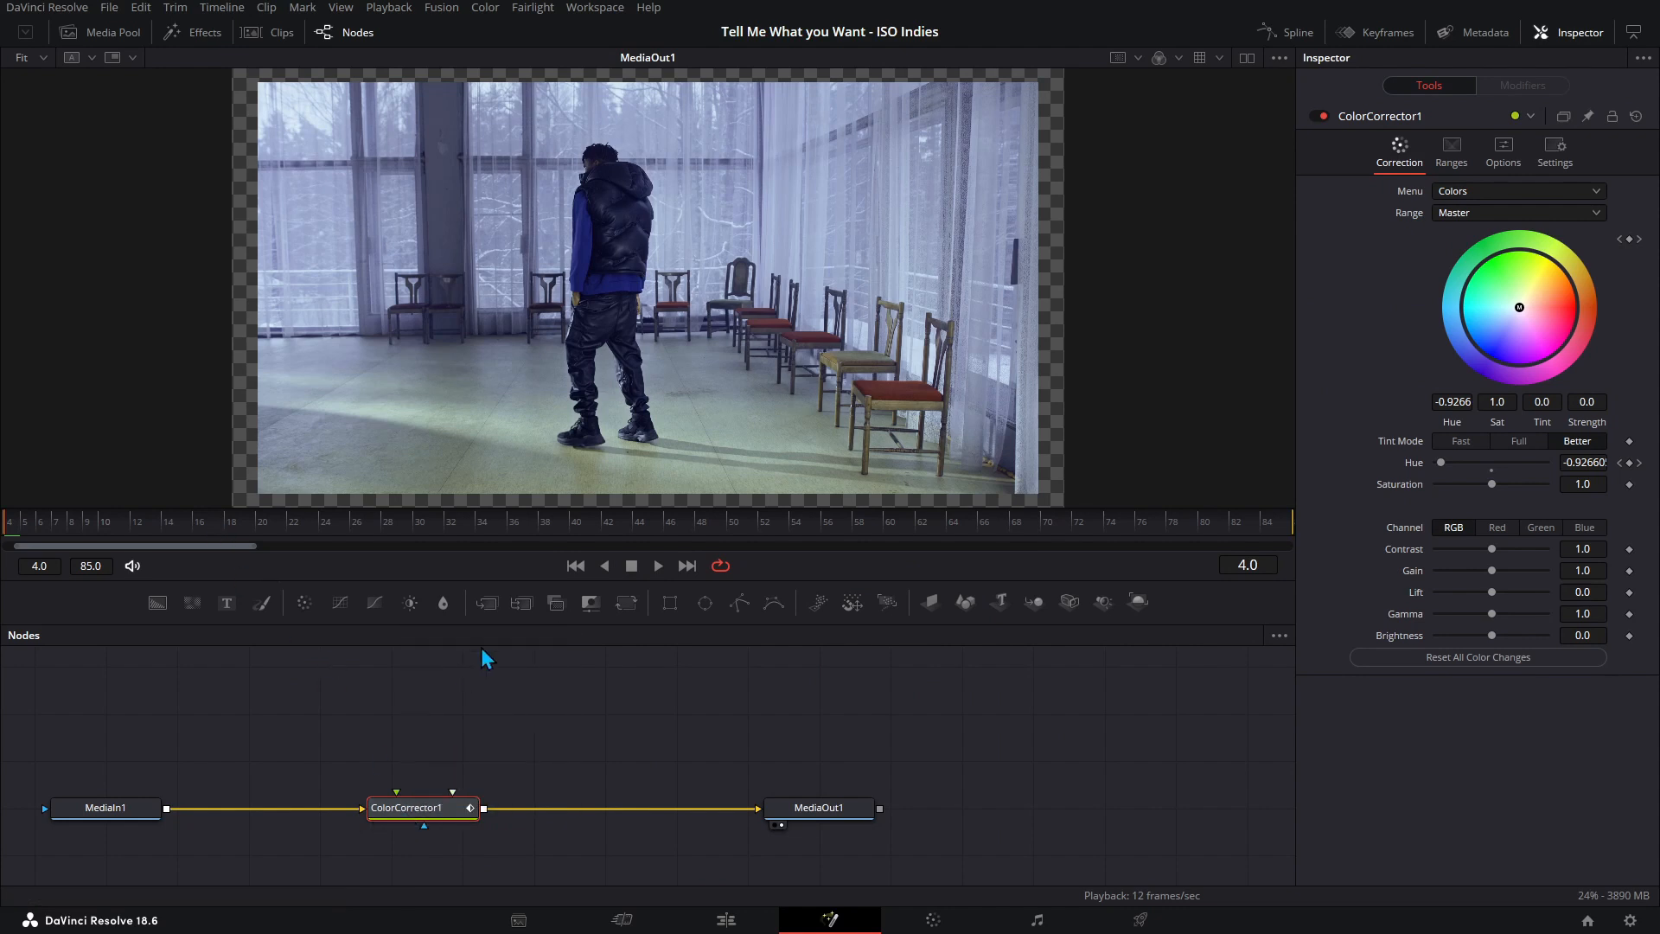
pyautogui.hotkey('shift', 'space')
pyautogui.write('color')
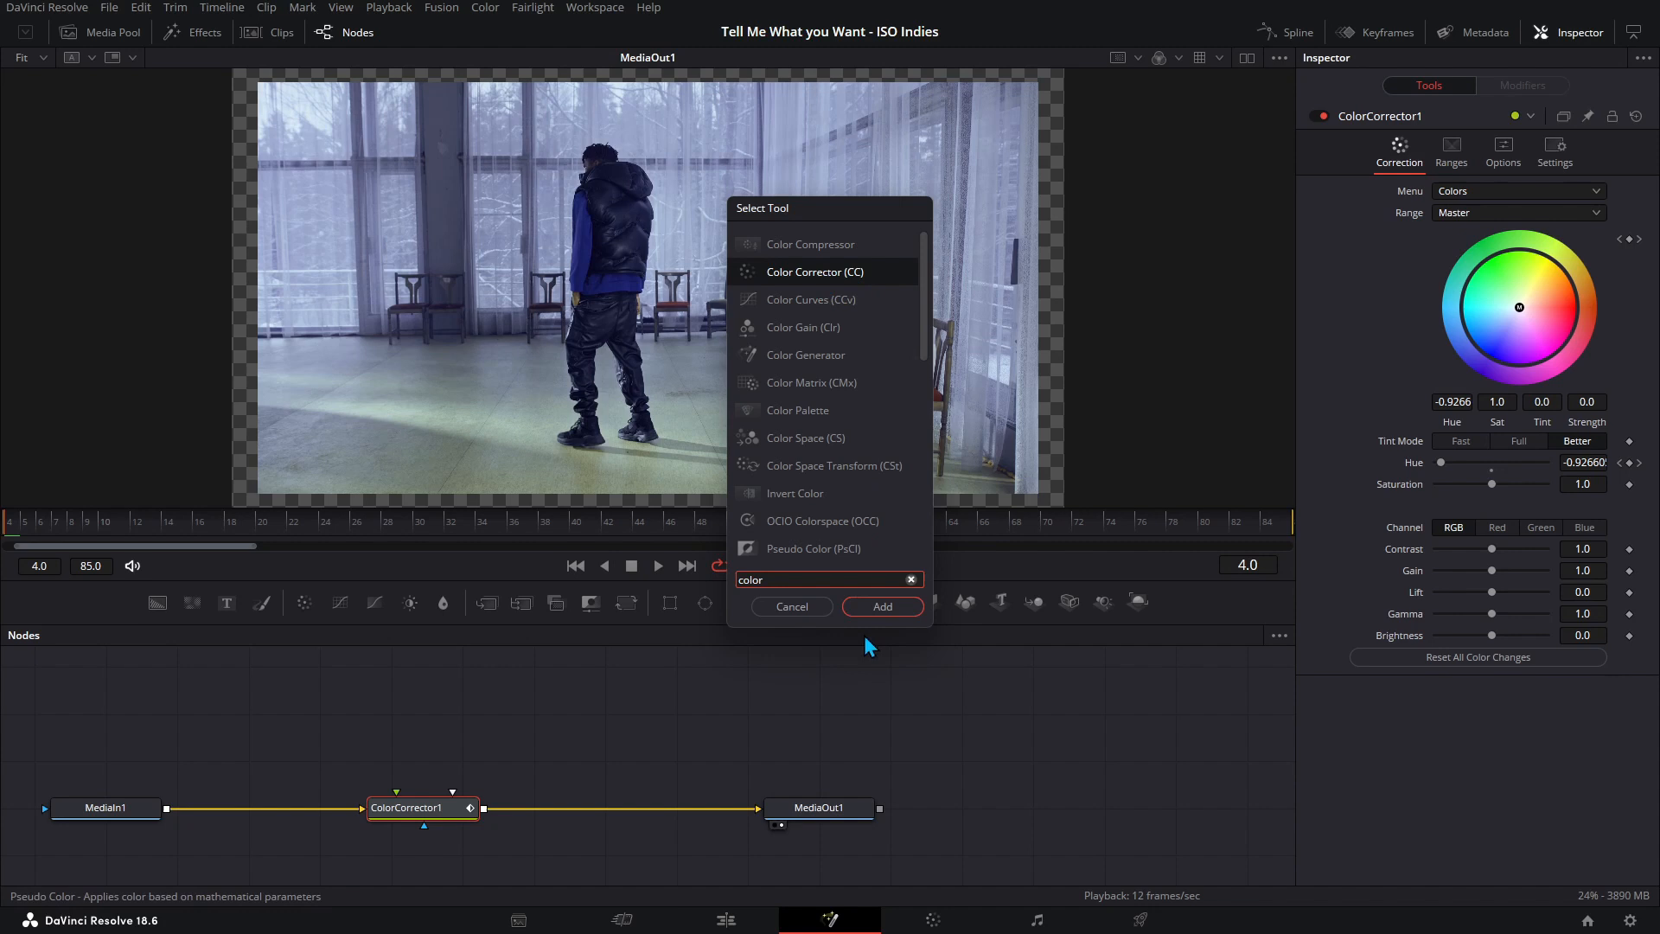
pyautogui.click(791, 606)
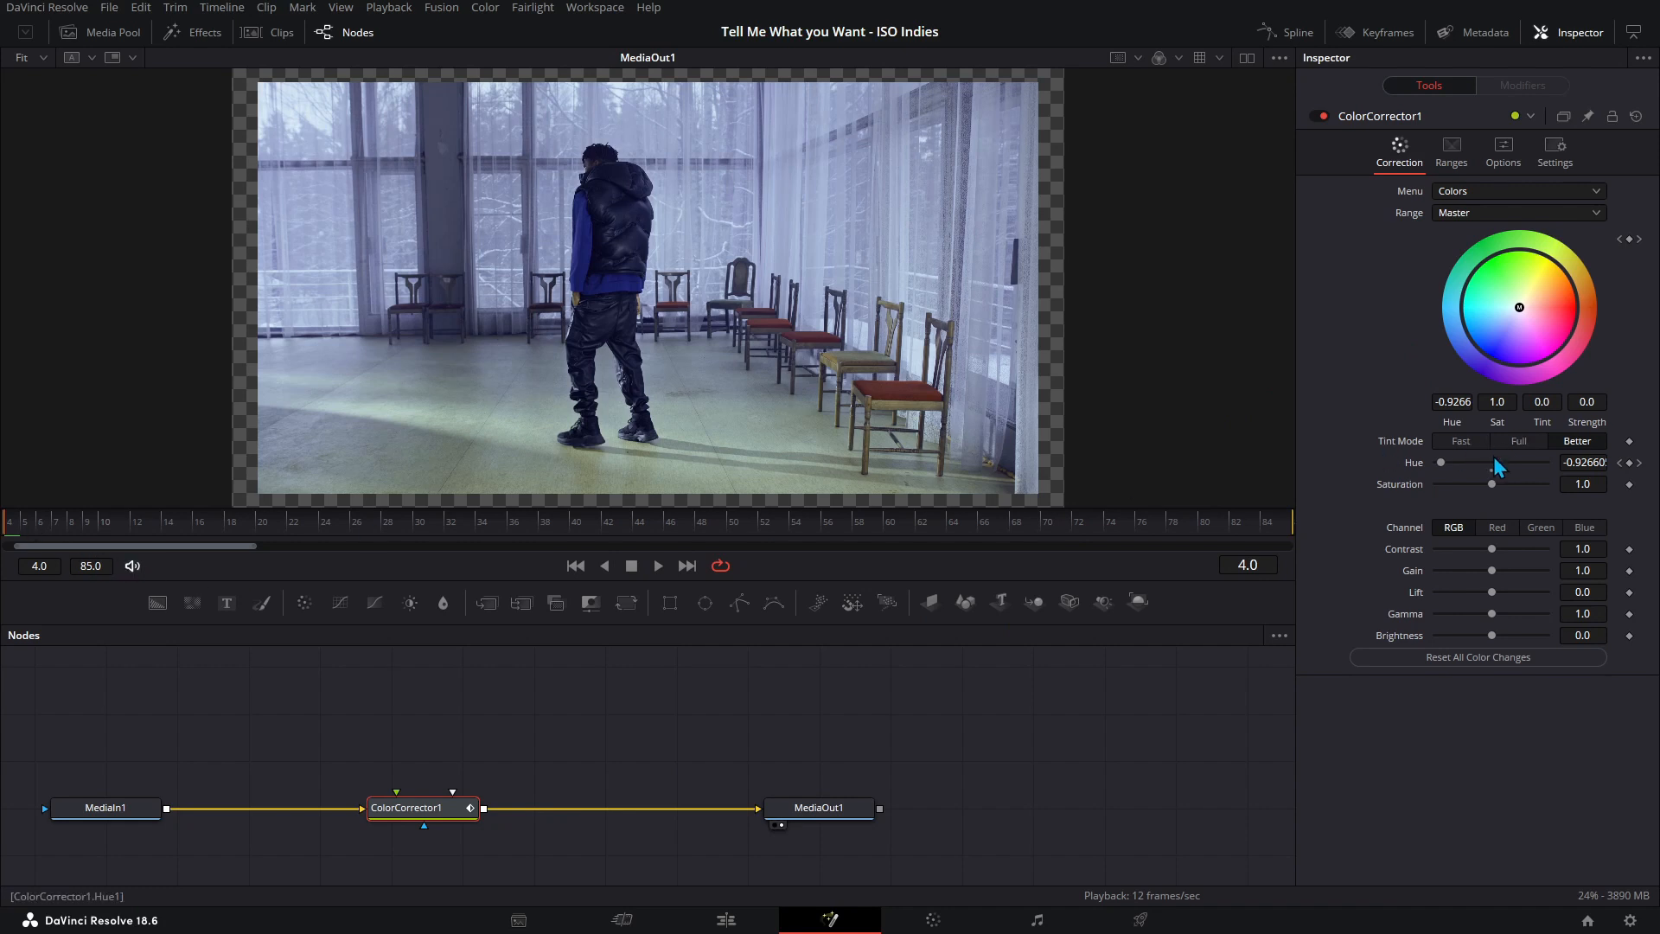
# - Play the timeline to 01:00:30:22 and open Fusion Clip 2 in Fusion
pyautogui.press('space')
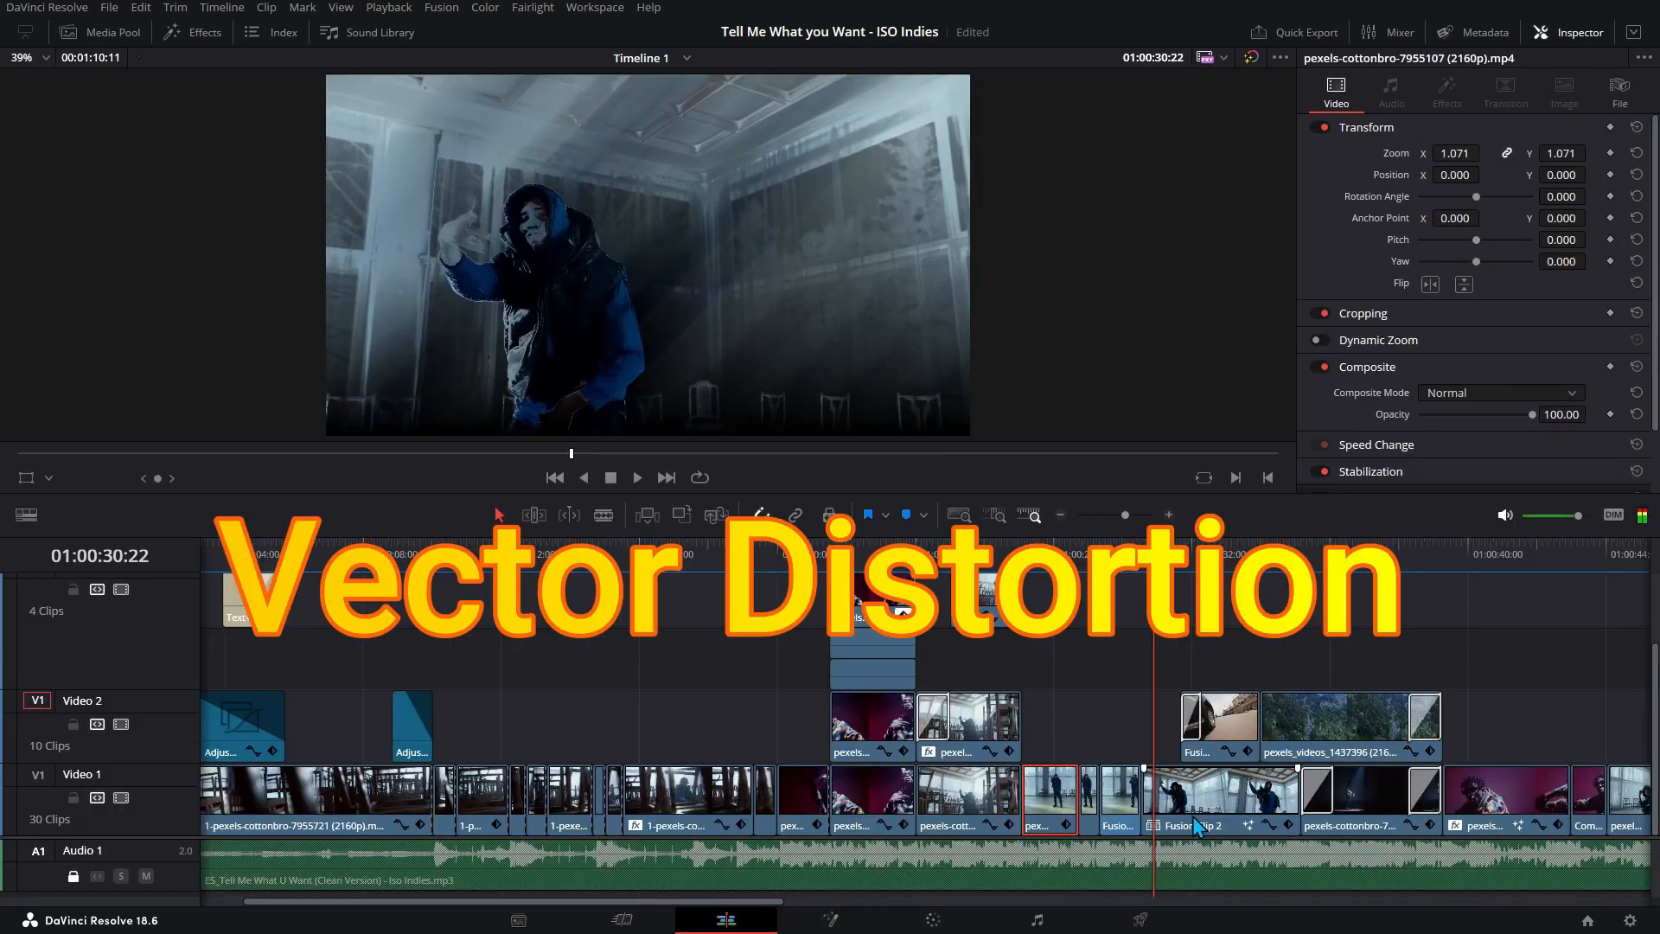
pyautogui.click(1194, 818)
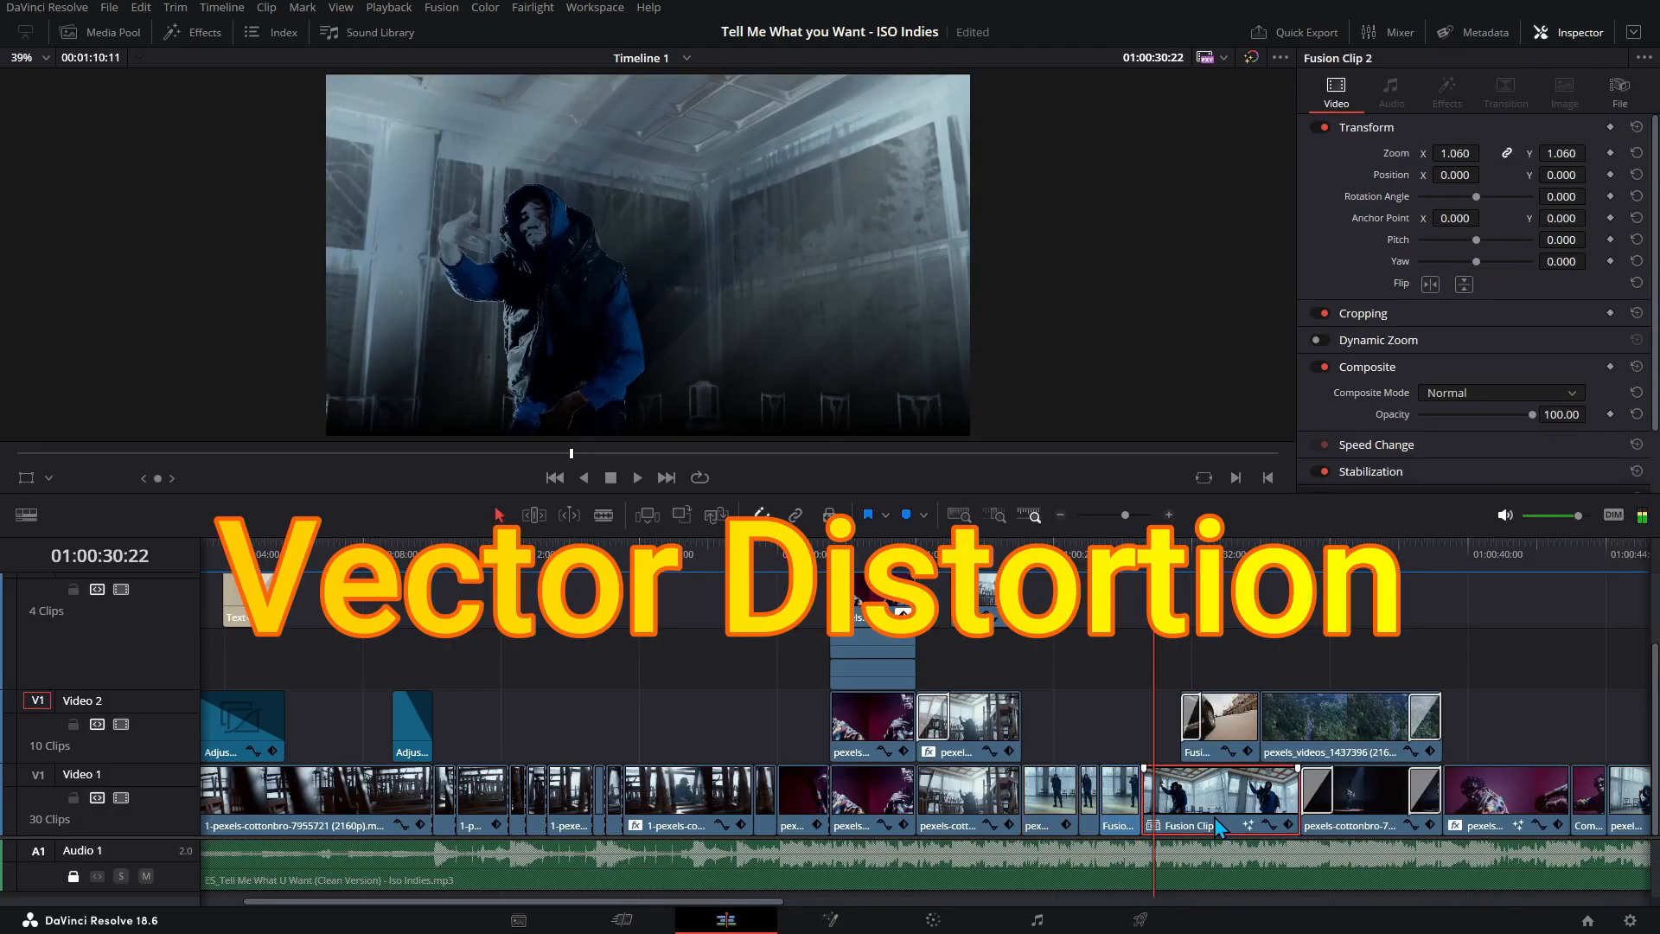
pyautogui.rightClick(1210, 789)
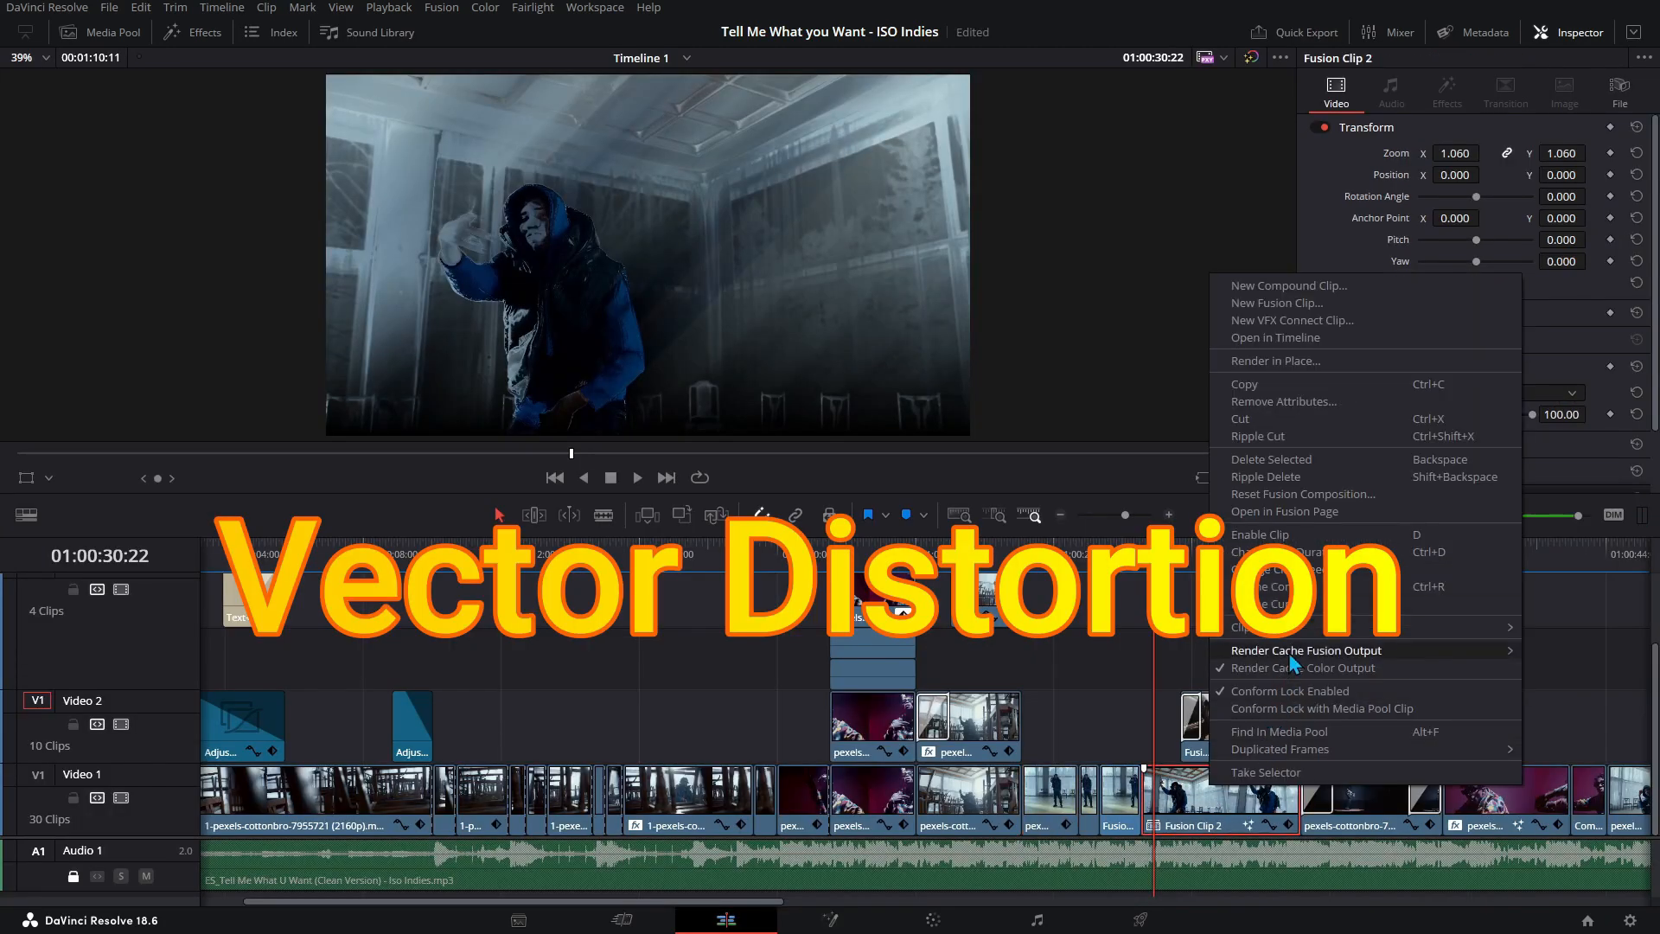
pyautogui.click(1293, 510)
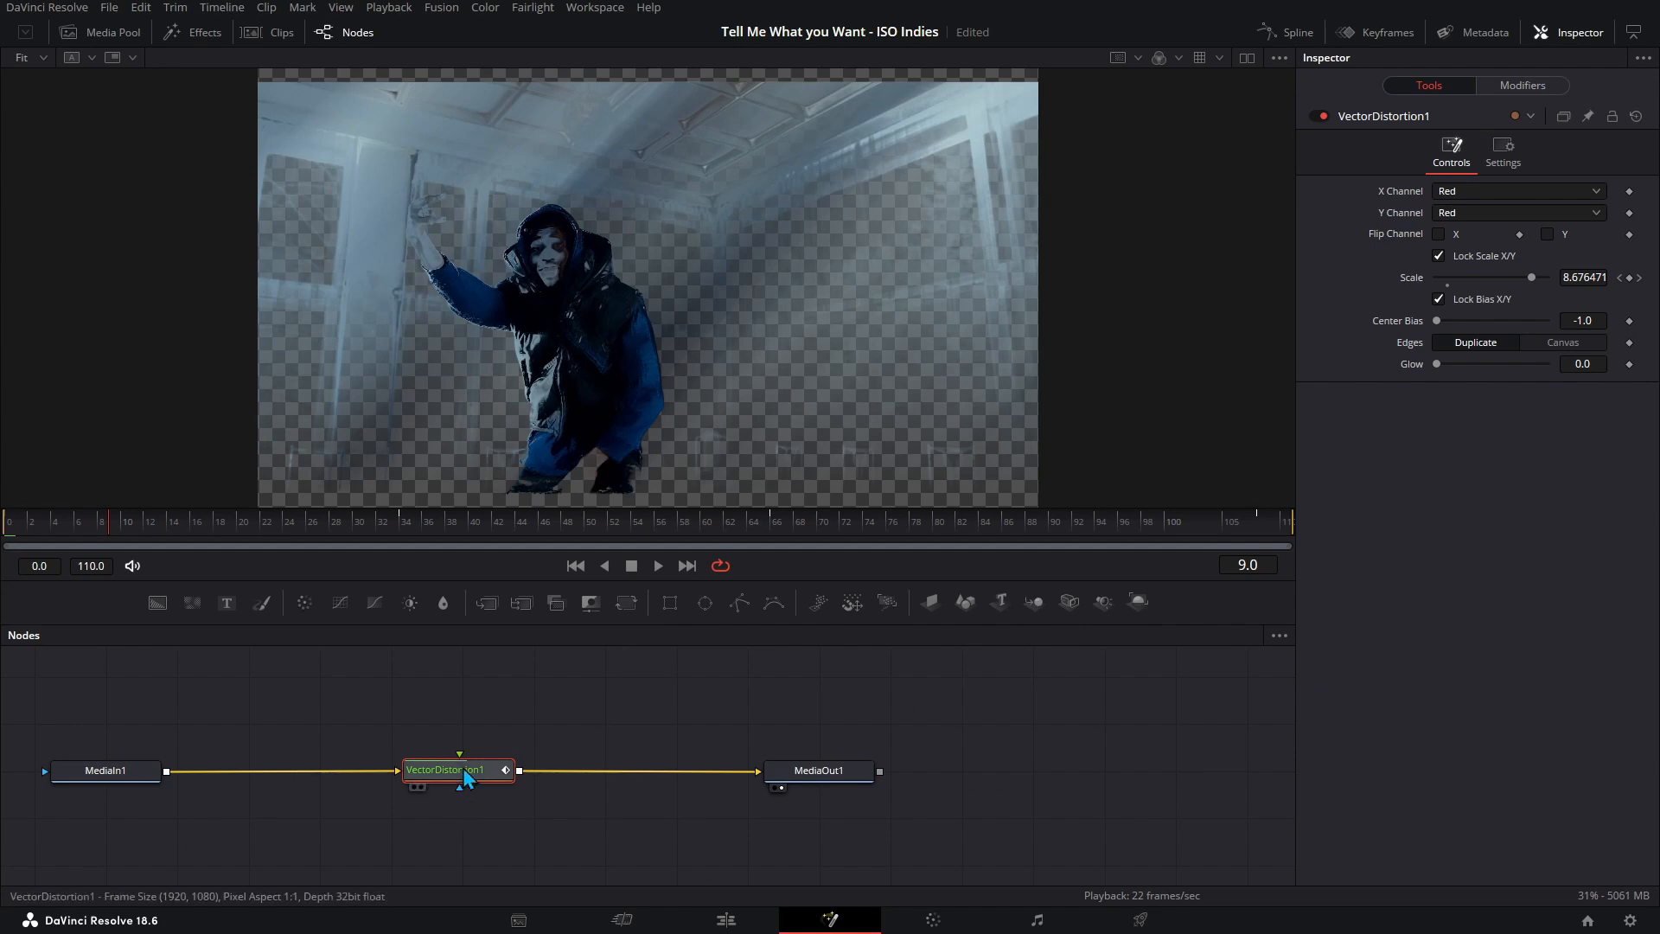
# - Examine the vector distortion node, look up the Vector Distortion tool without adding it, and return to the edit timeline
pyautogui.moveTo(462, 766)
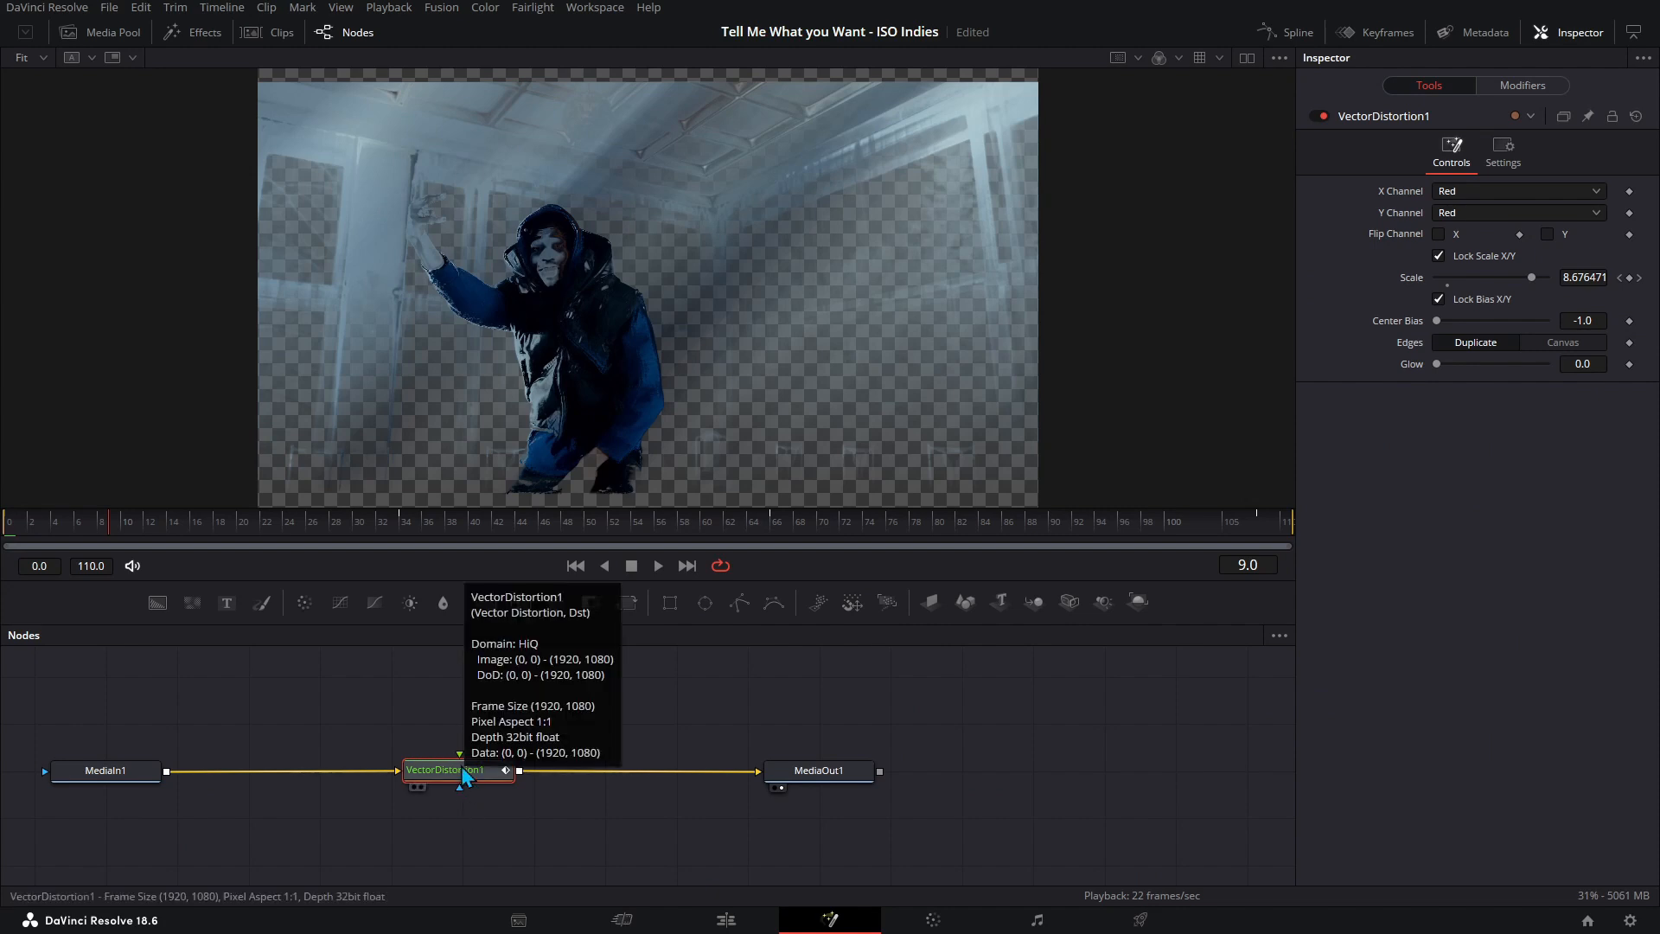
pyautogui.hotkey('shift', 'space')
pyautogui.write('vector')
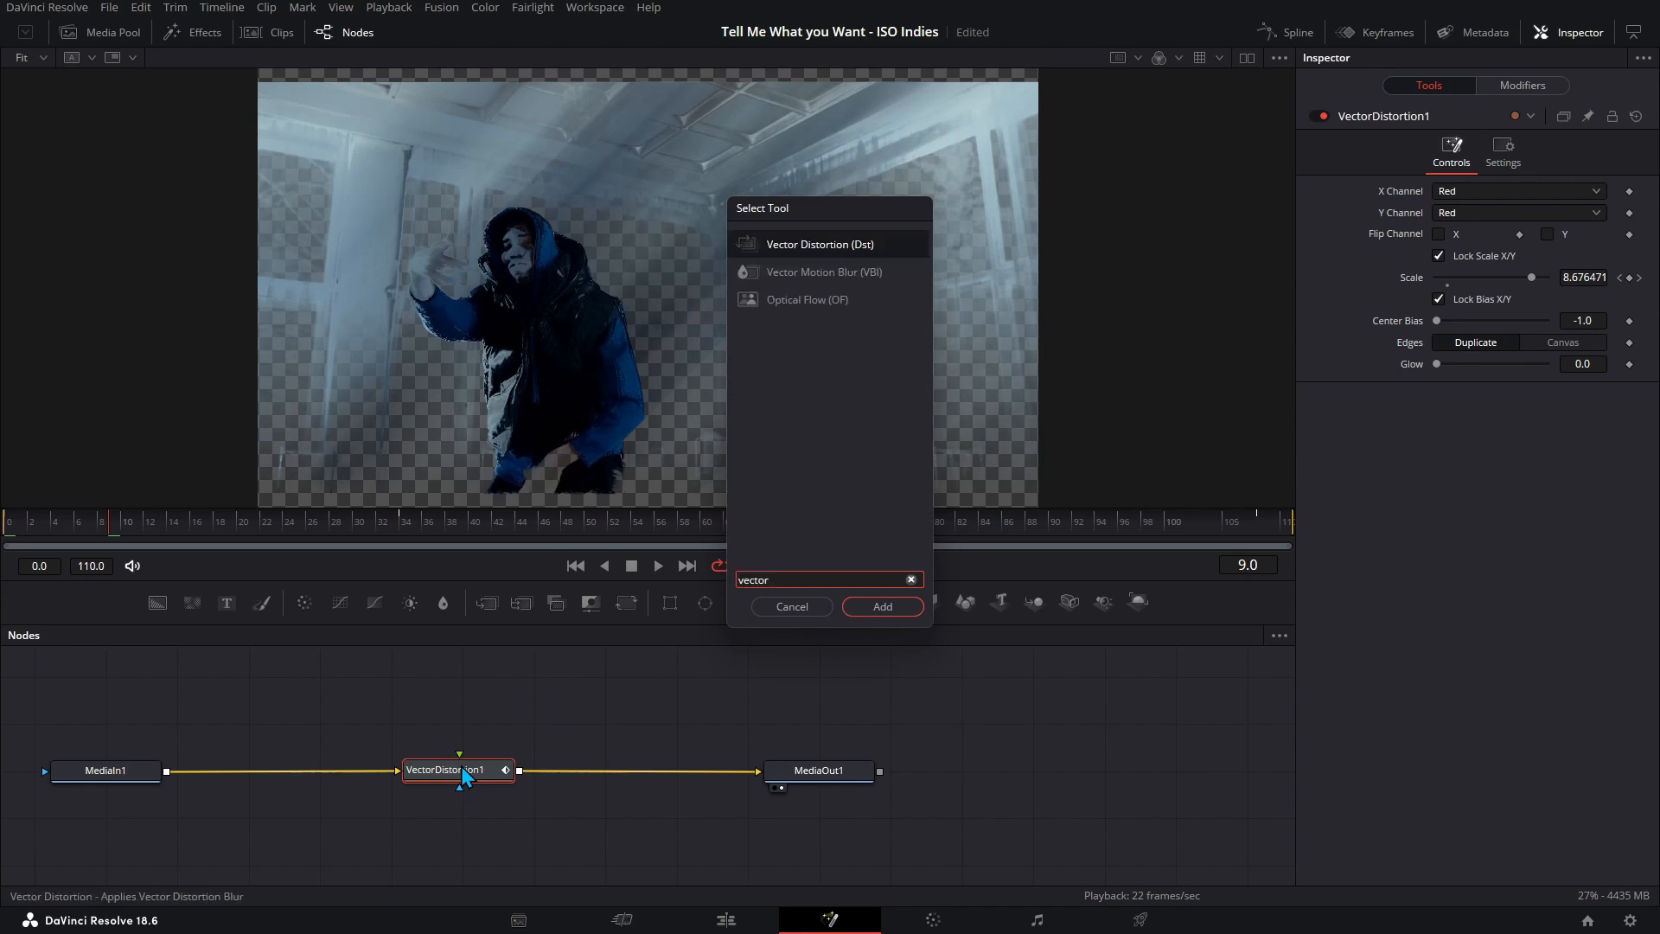
pyautogui.click(778, 609)
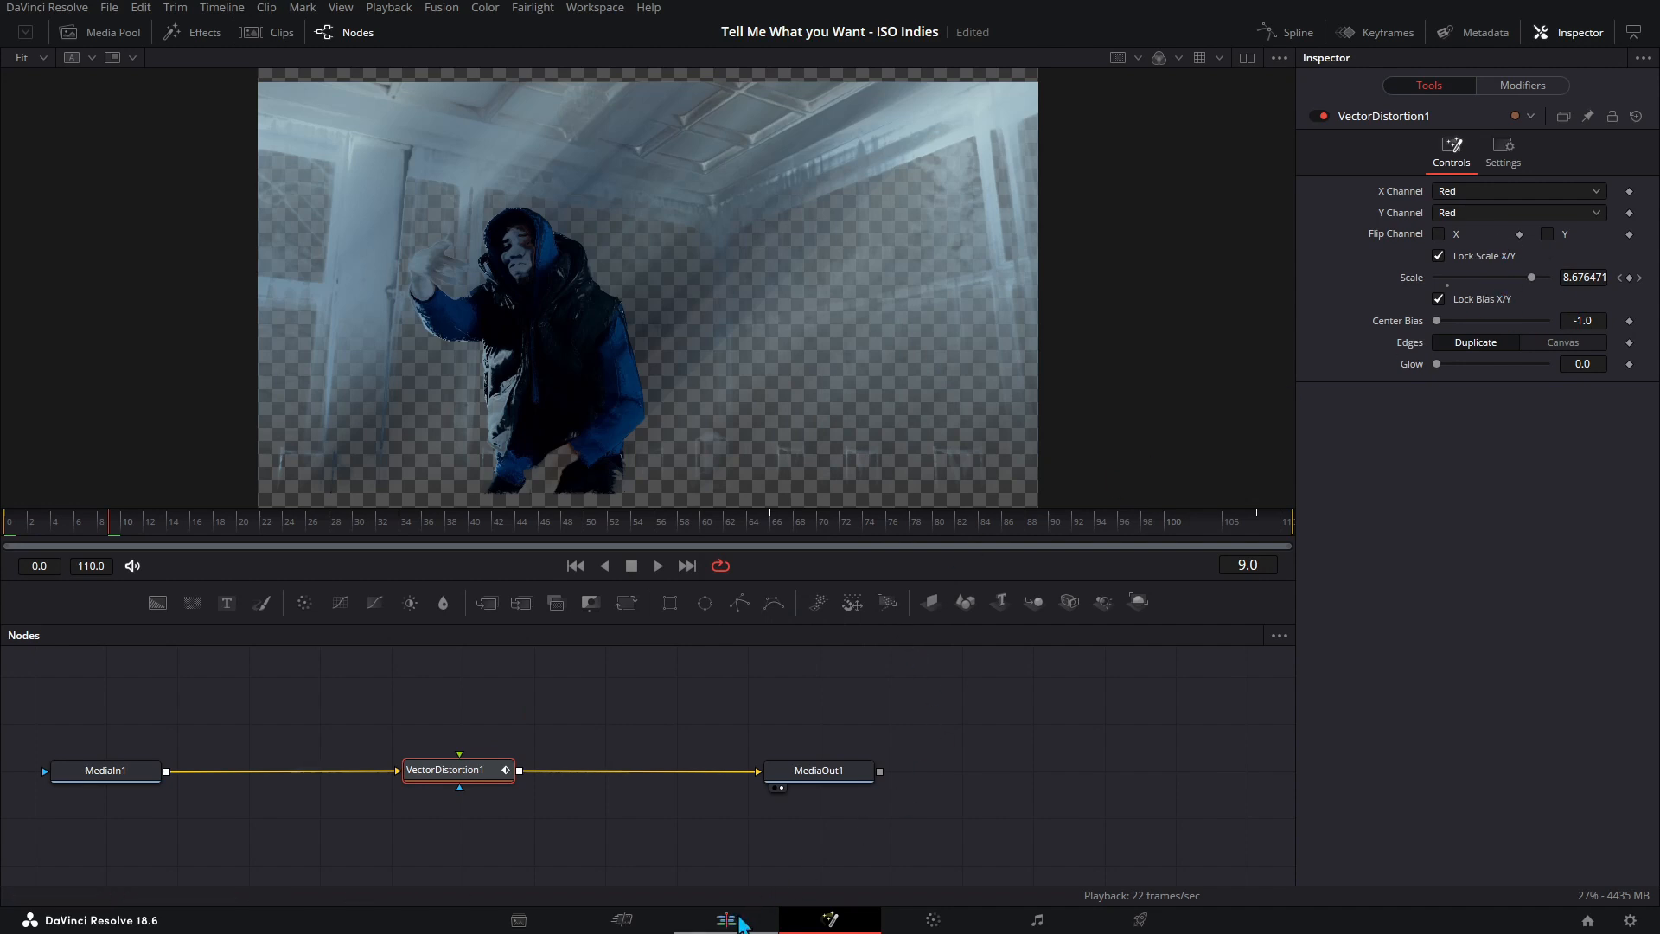
pyautogui.click(726, 920)
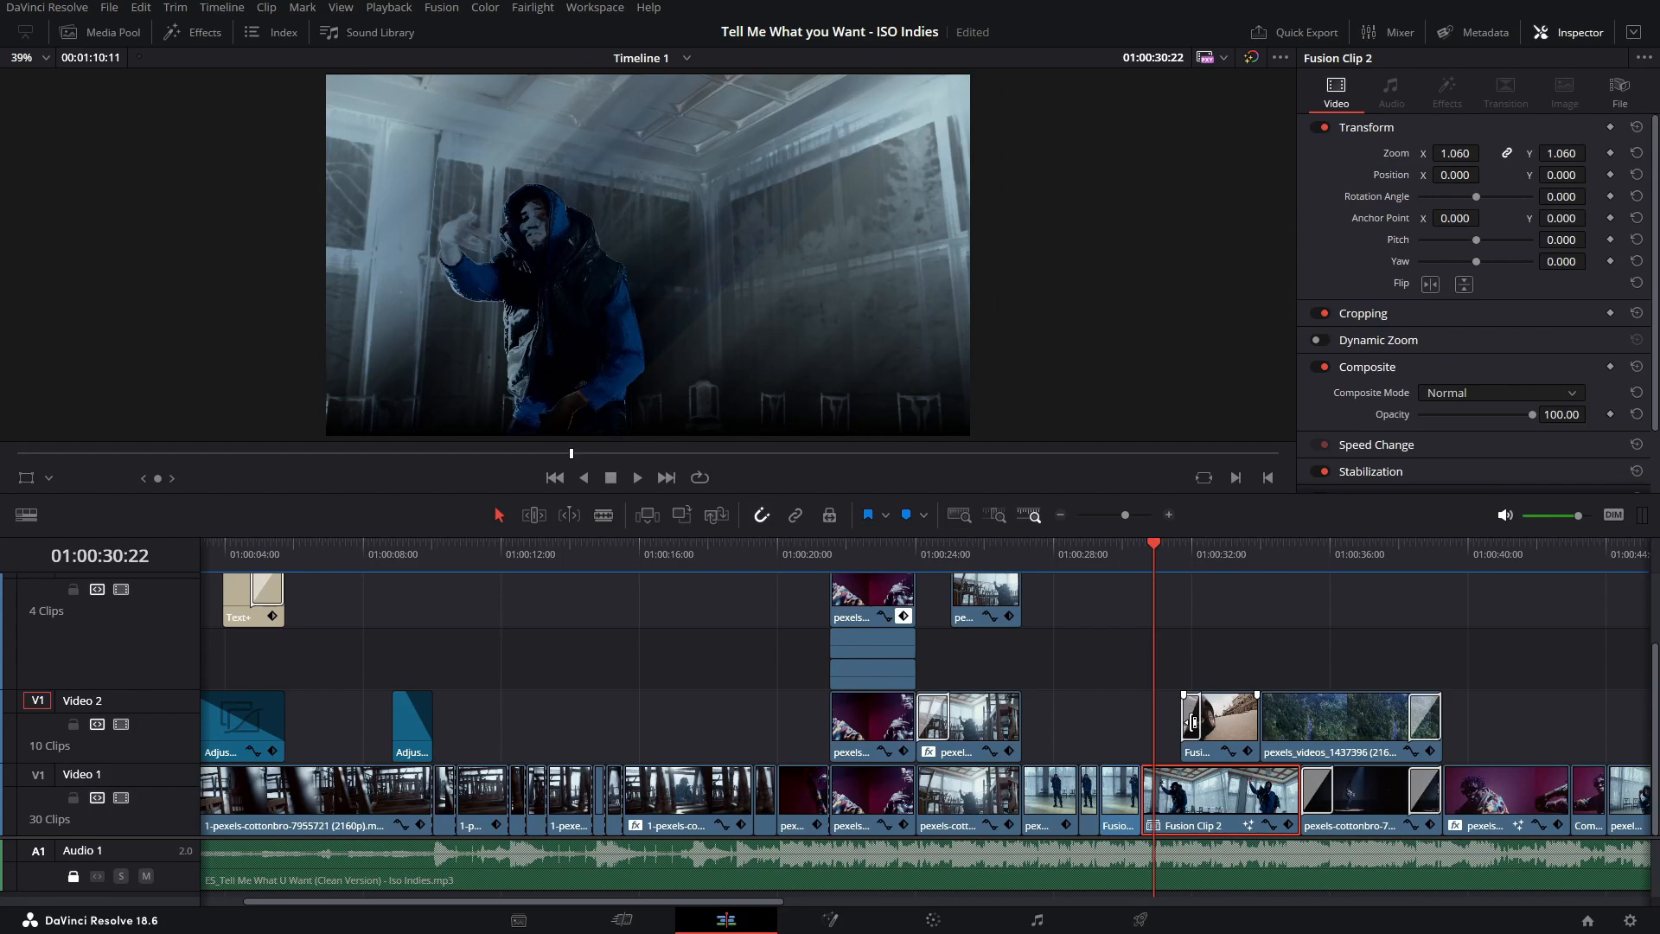
# - Inspect the Smooth Cut transition at the start of Fusion Clip 3 on Video 2 and select the clip
pyautogui.click(1198, 725)
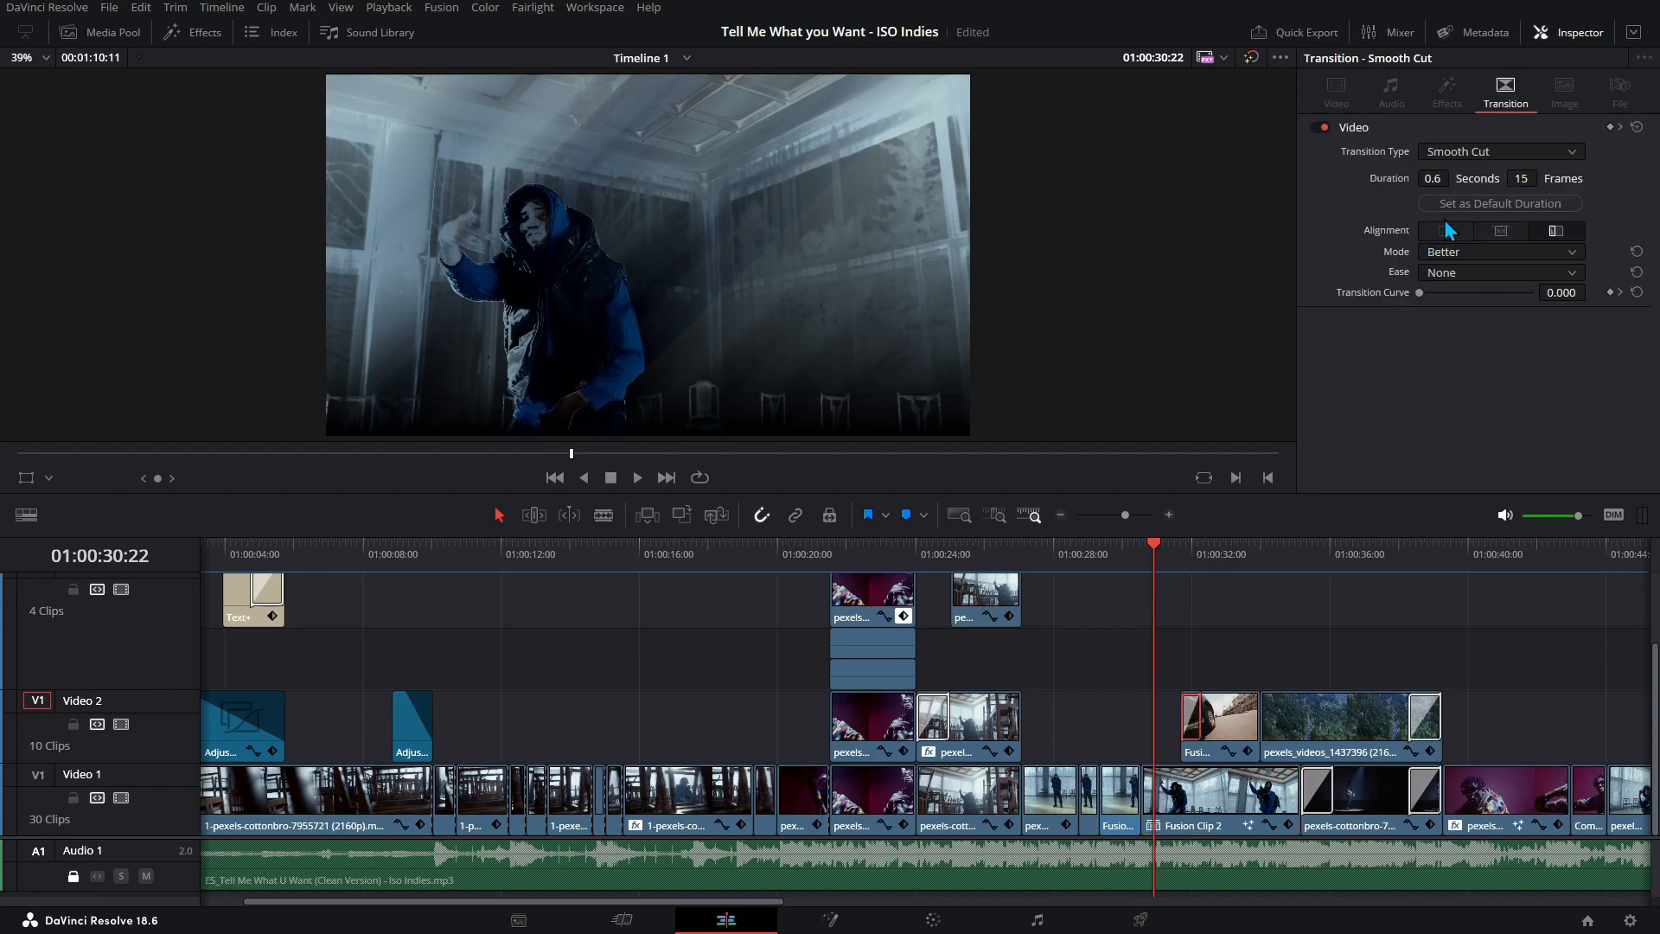
pyautogui.scroll(1, 1223, 772)
pyautogui.click(1242, 770)
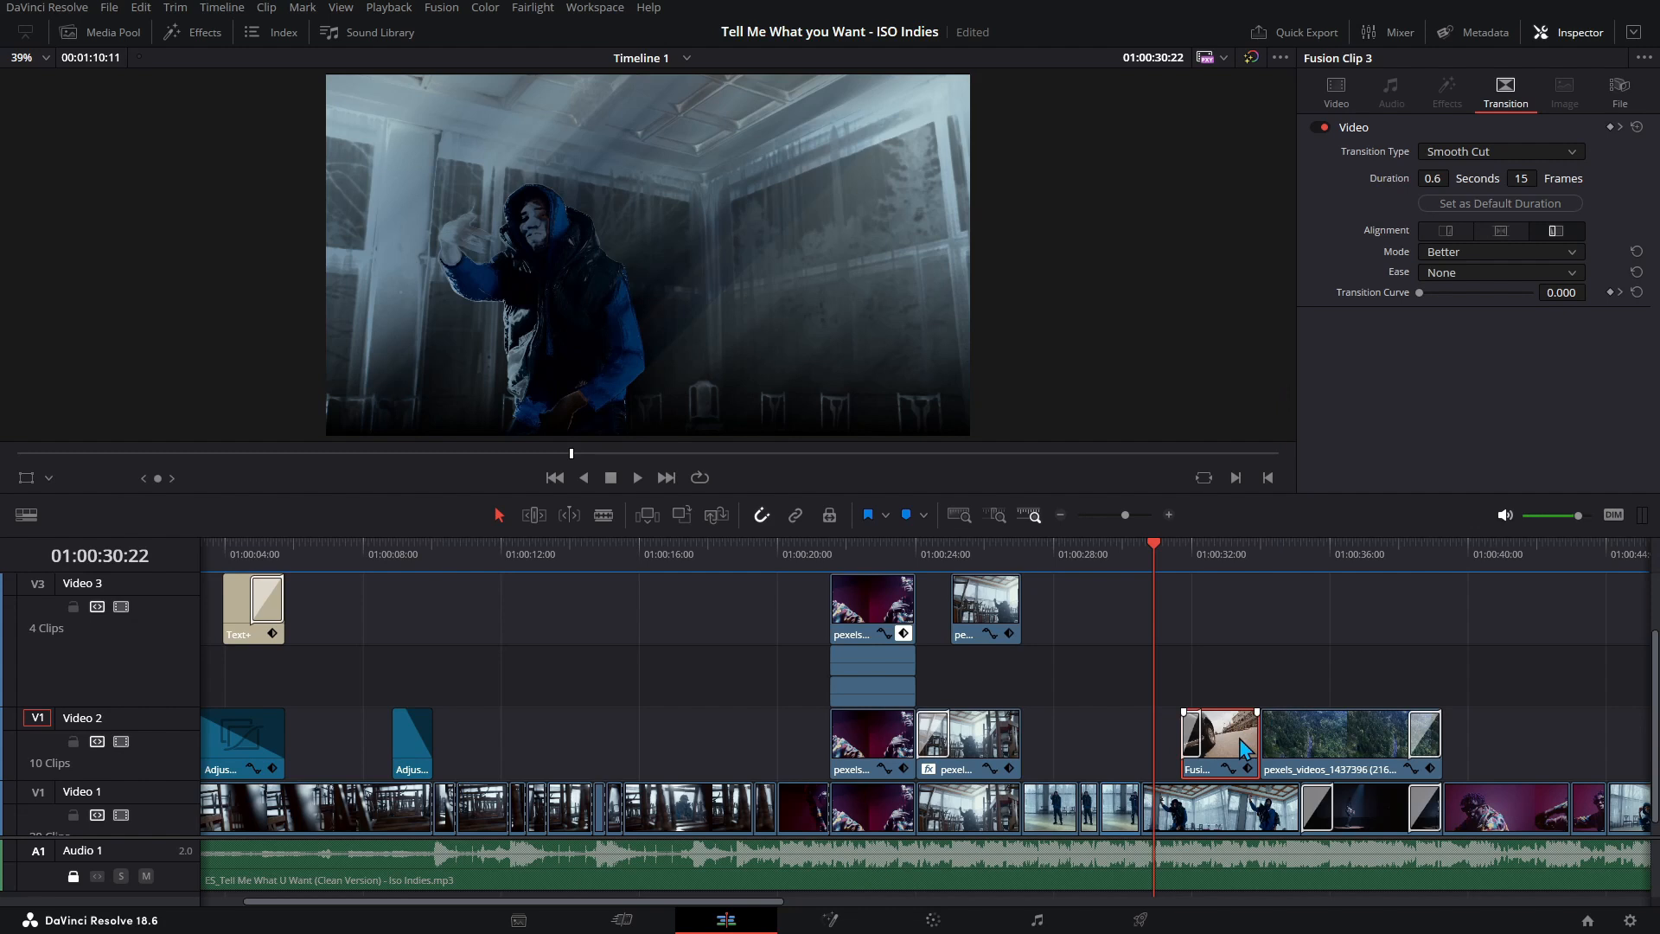
# - Open Fusion Clip 3 in Fusion, review the BSpline1 node's controls, and return to the edit timeline
pyautogui.scroll(1, 1245, 745)
pyautogui.rightClick(1242, 743)
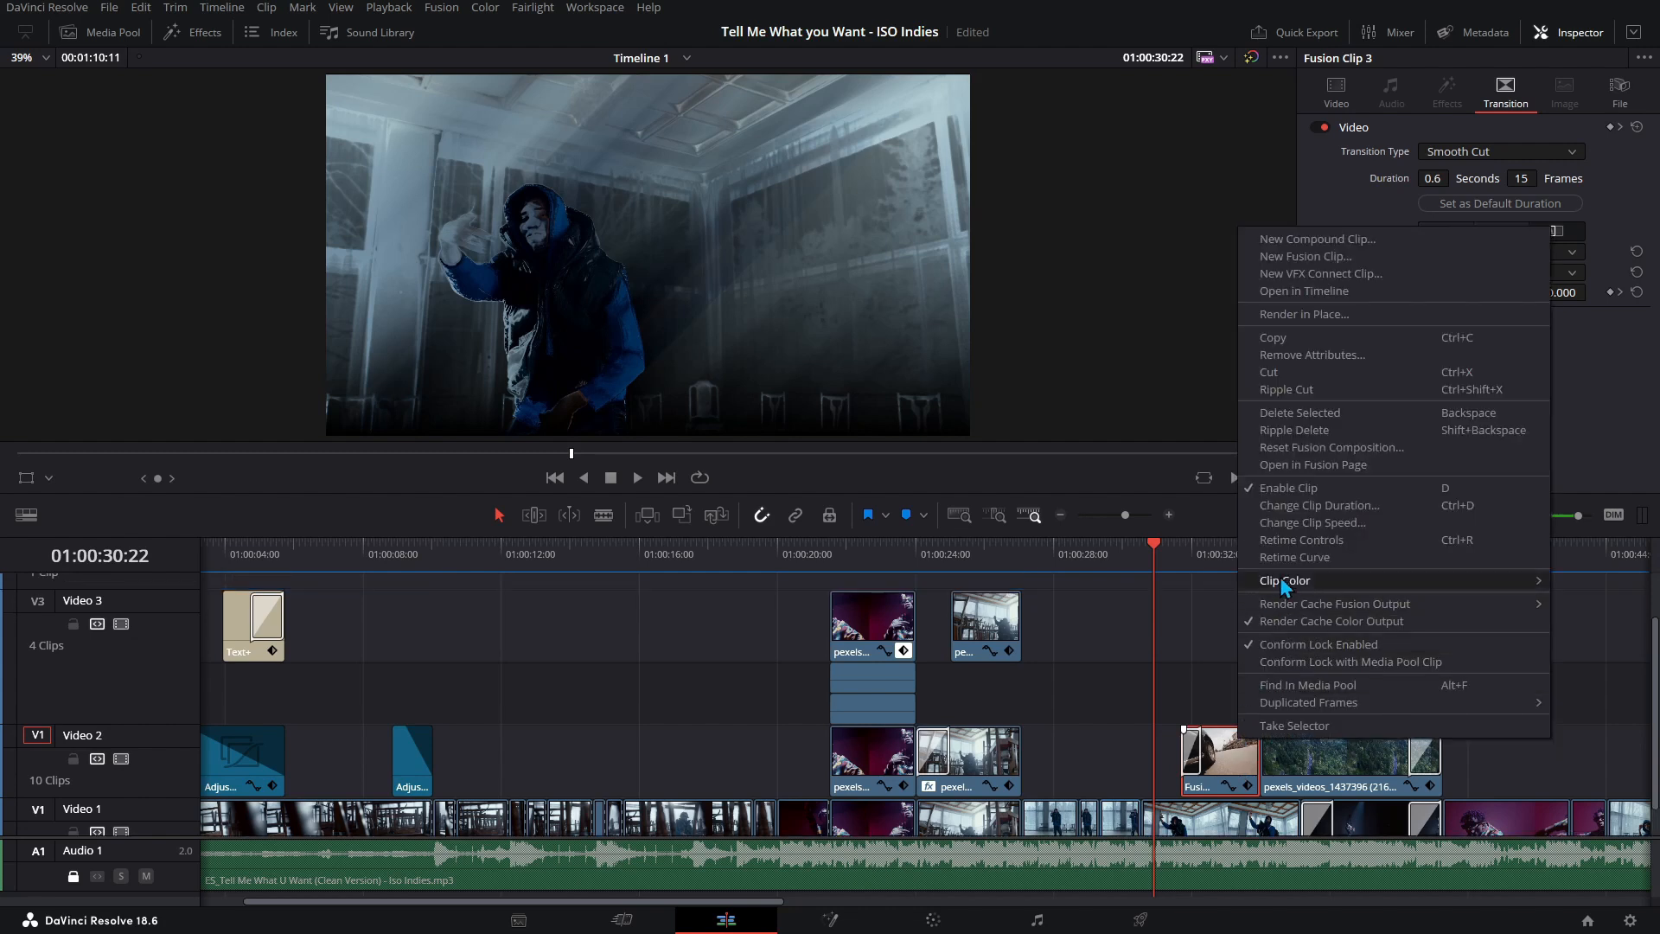
pyautogui.click(1320, 465)
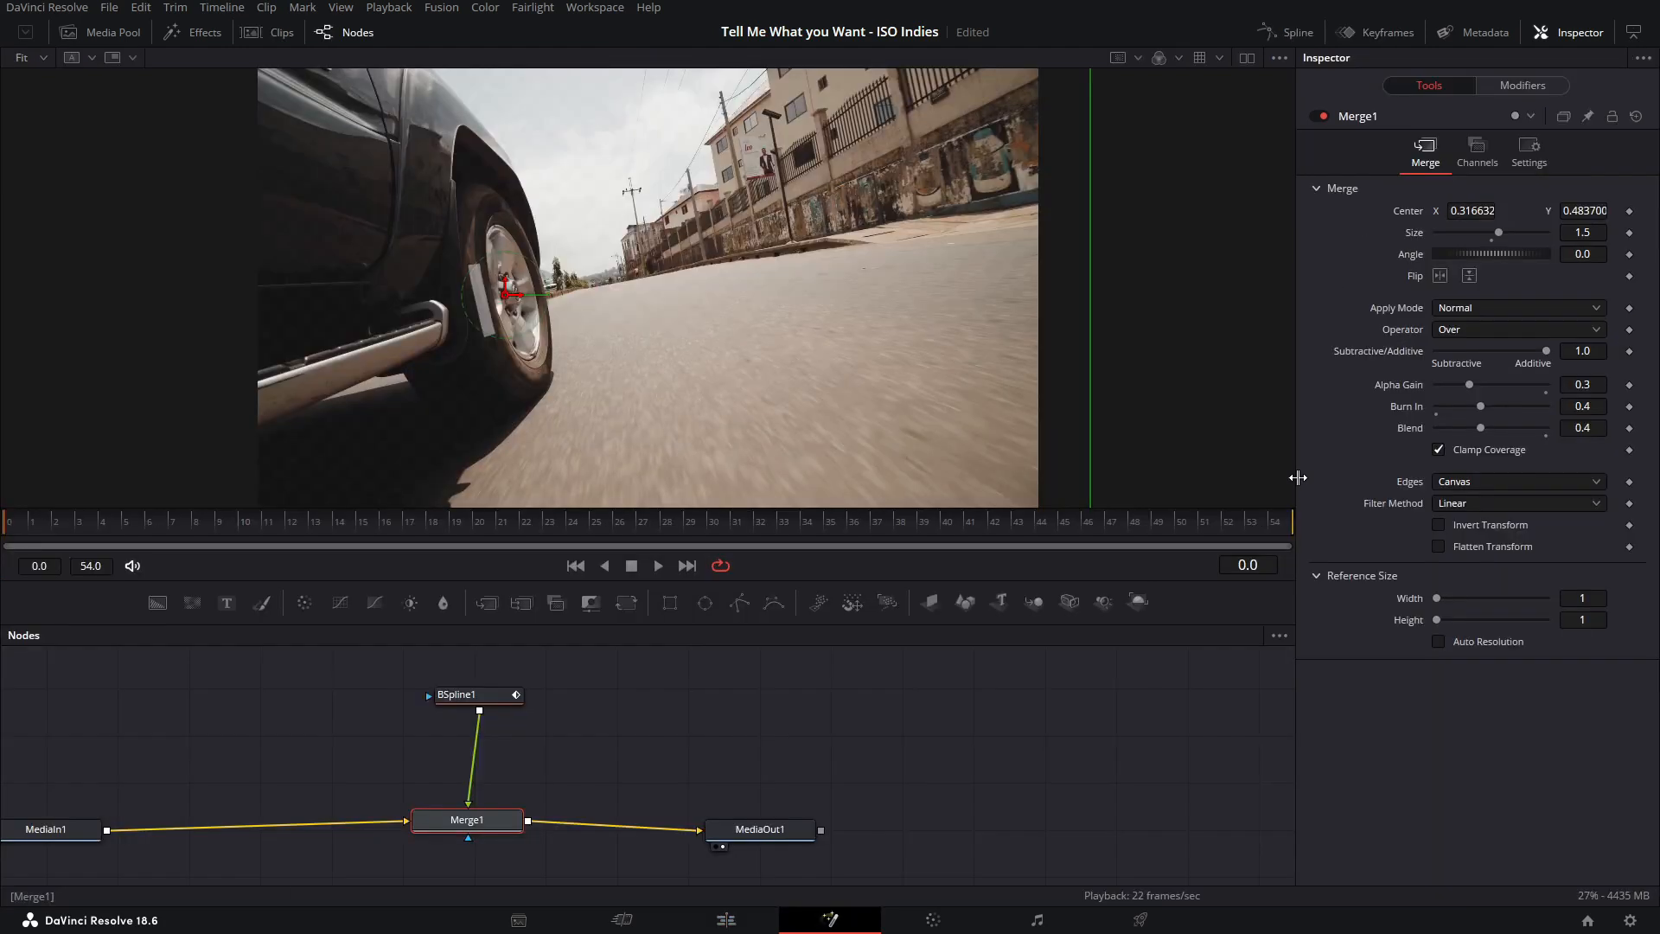
pyautogui.click(458, 694)
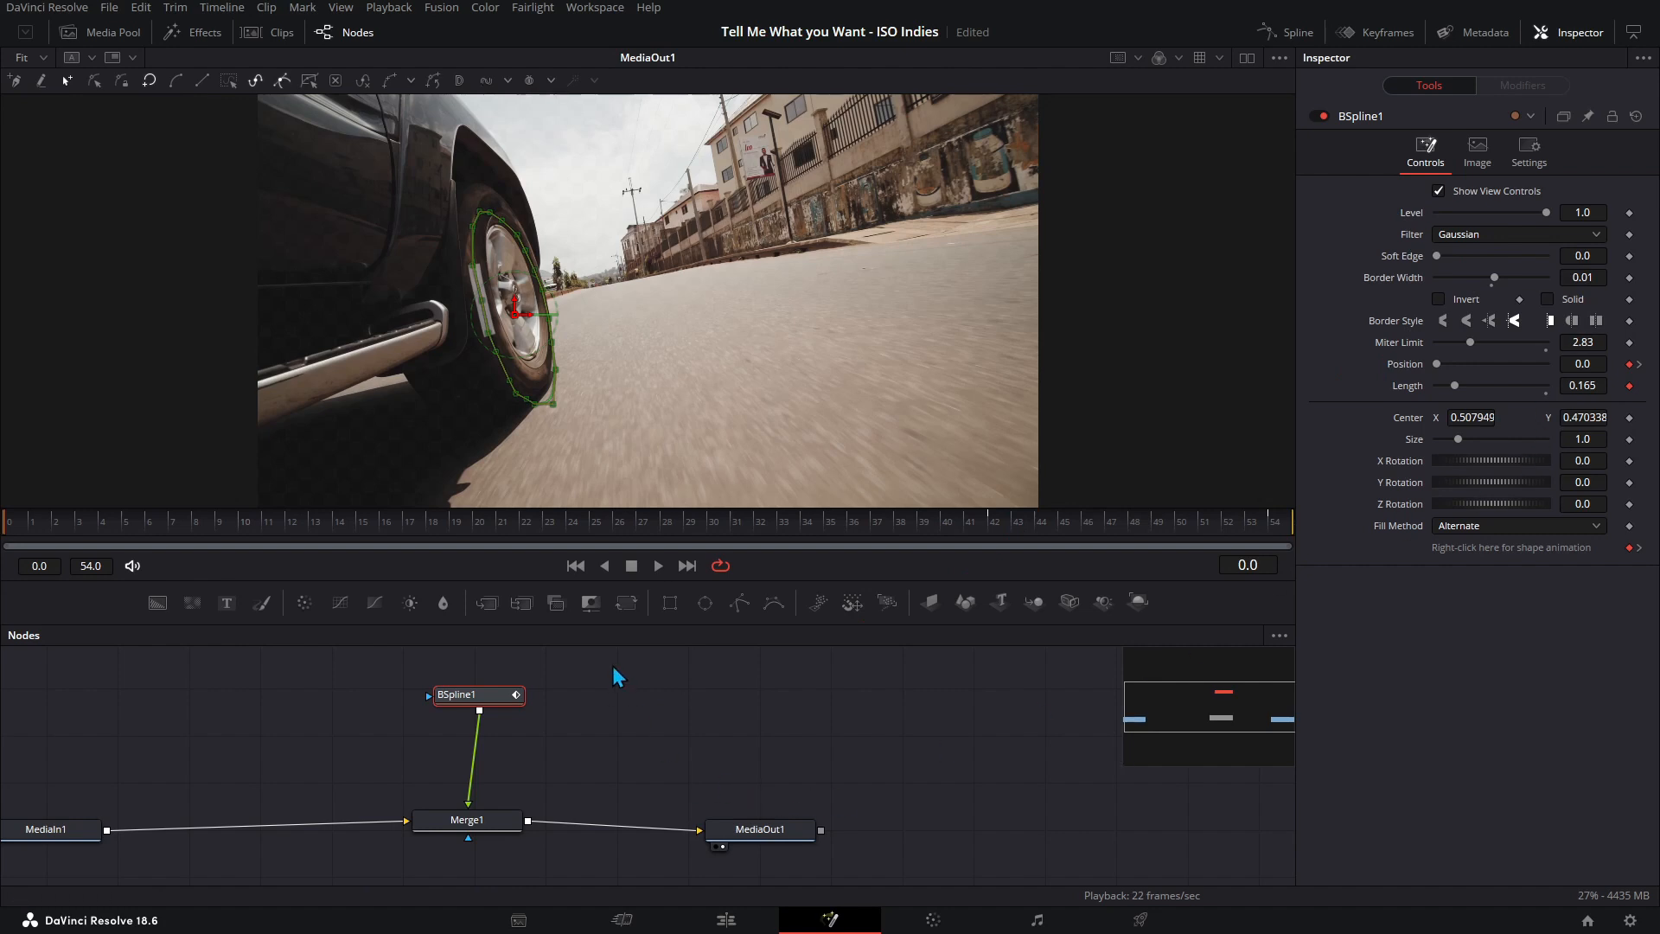
pyautogui.click(733, 921)
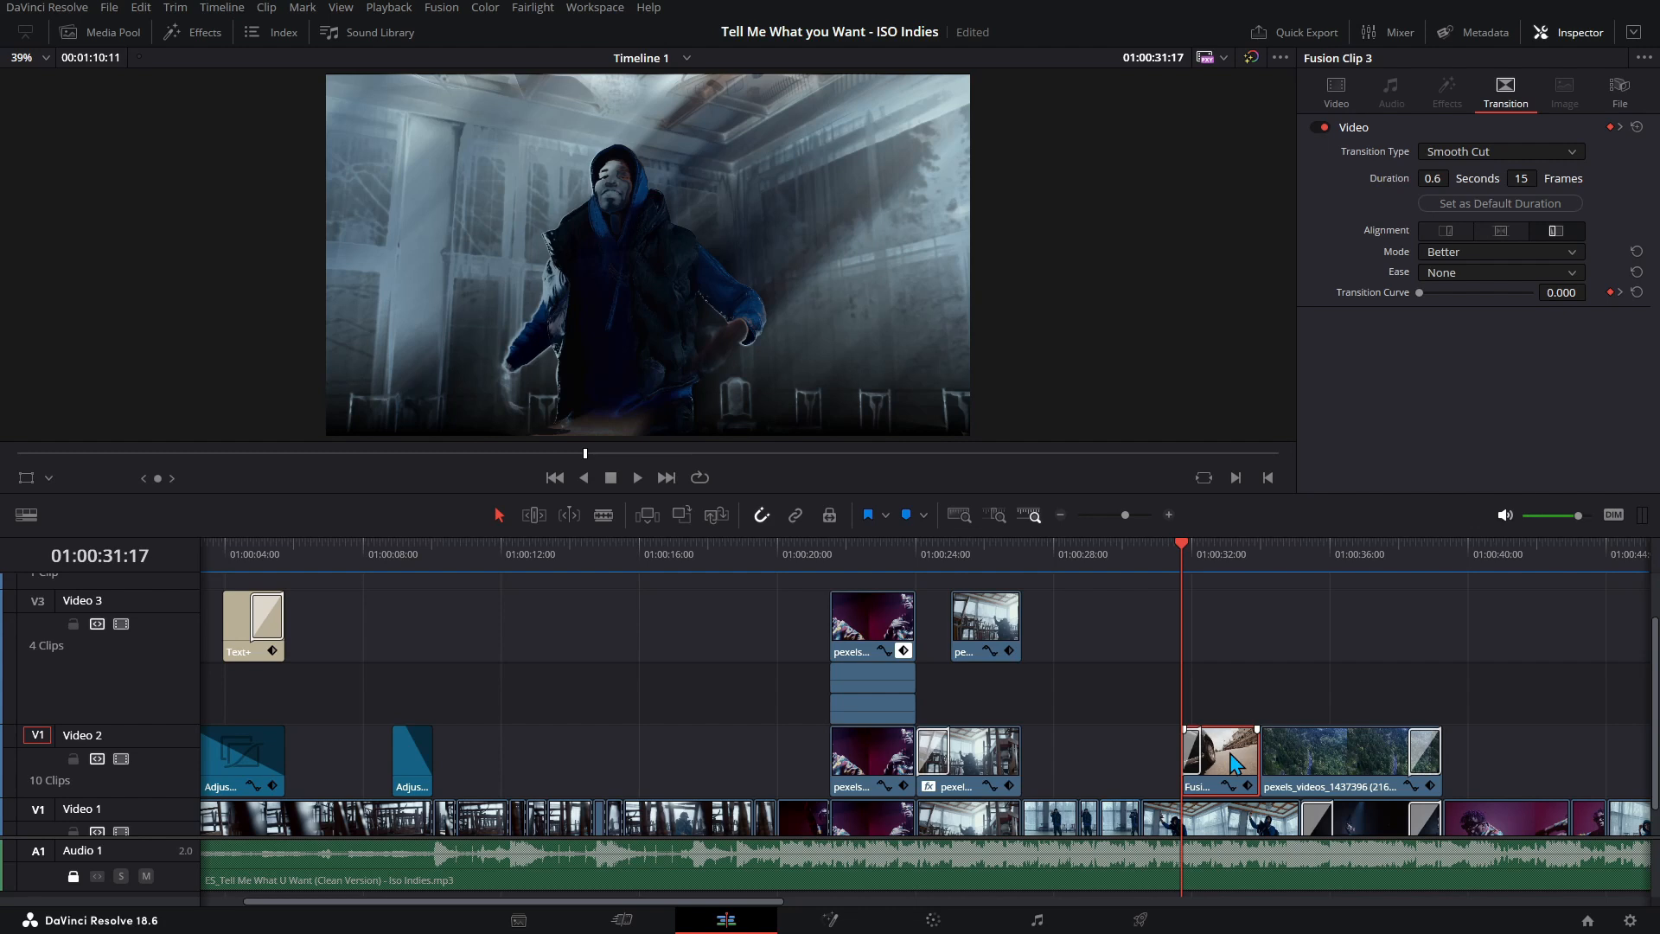
# - Move the playhead to 01:00:34:15 and review the composite settings of the pexels_videos_1437396 clip on Video 2
pyautogui.press(']')
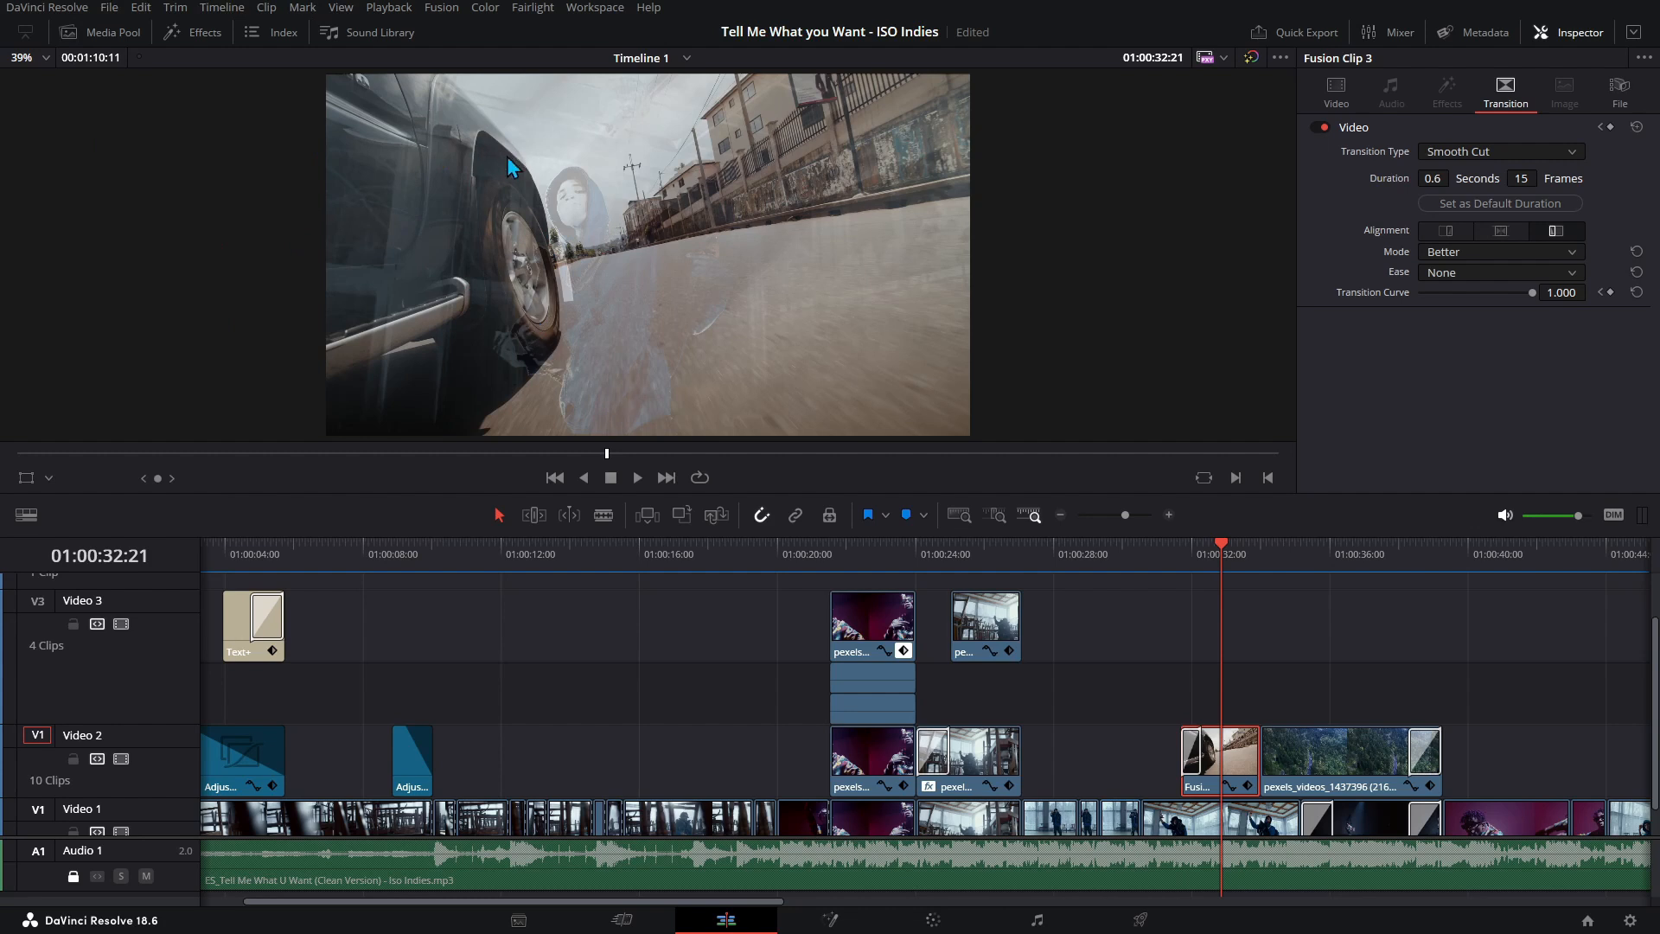
pyautogui.click(1281, 670)
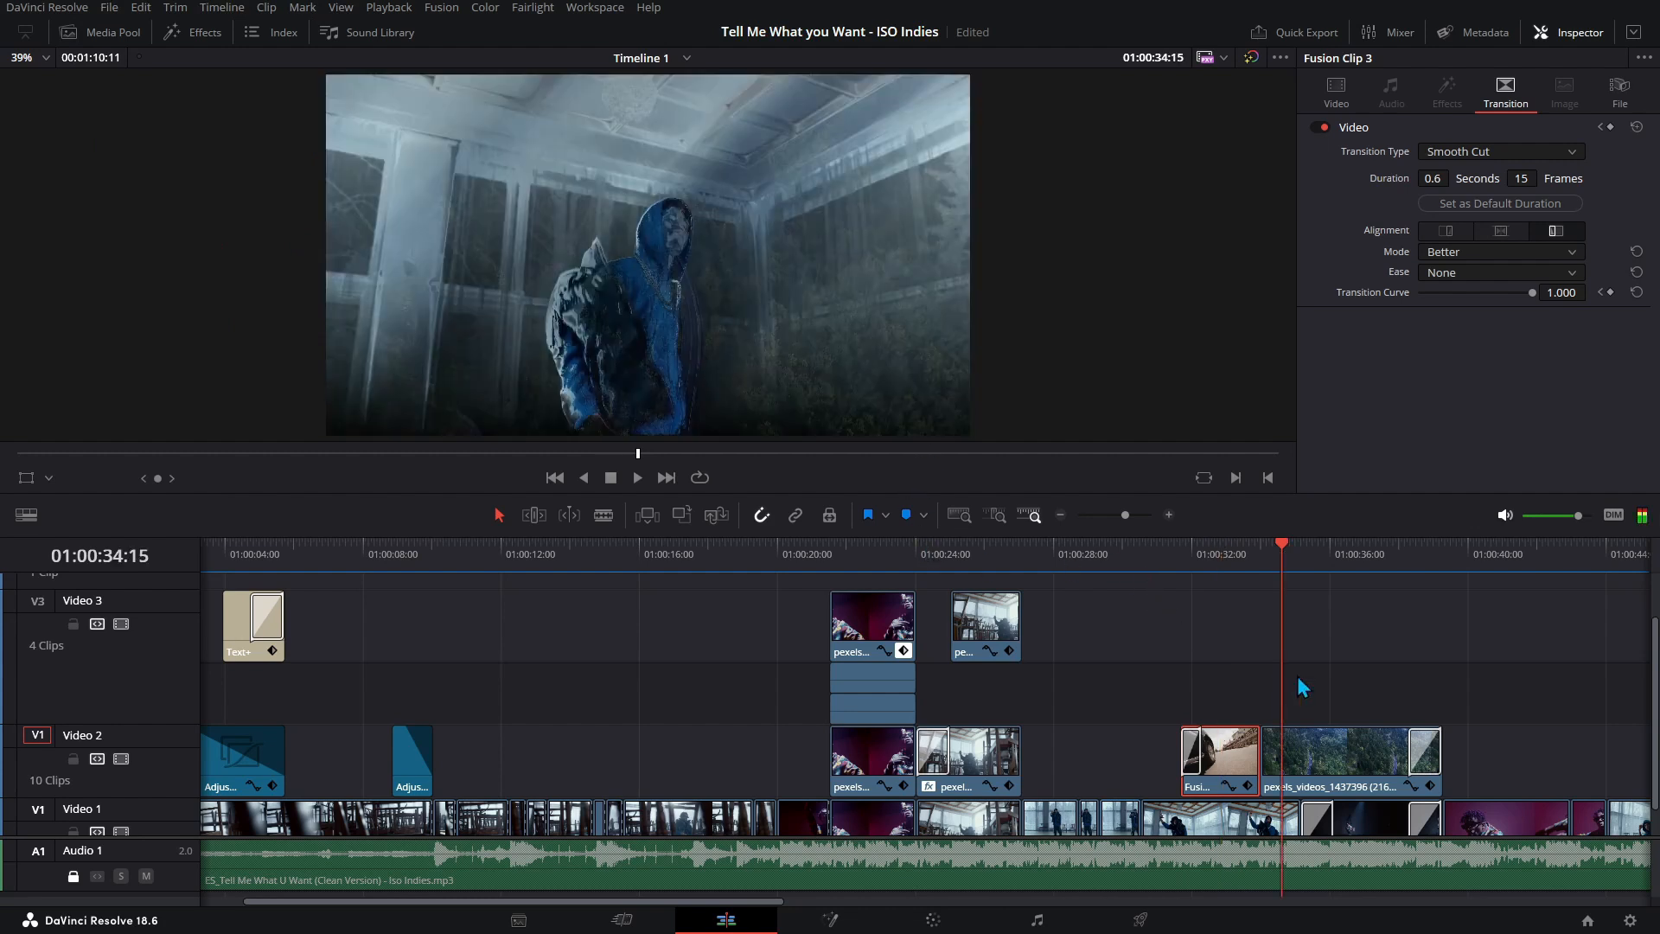
pyautogui.click(1335, 752)
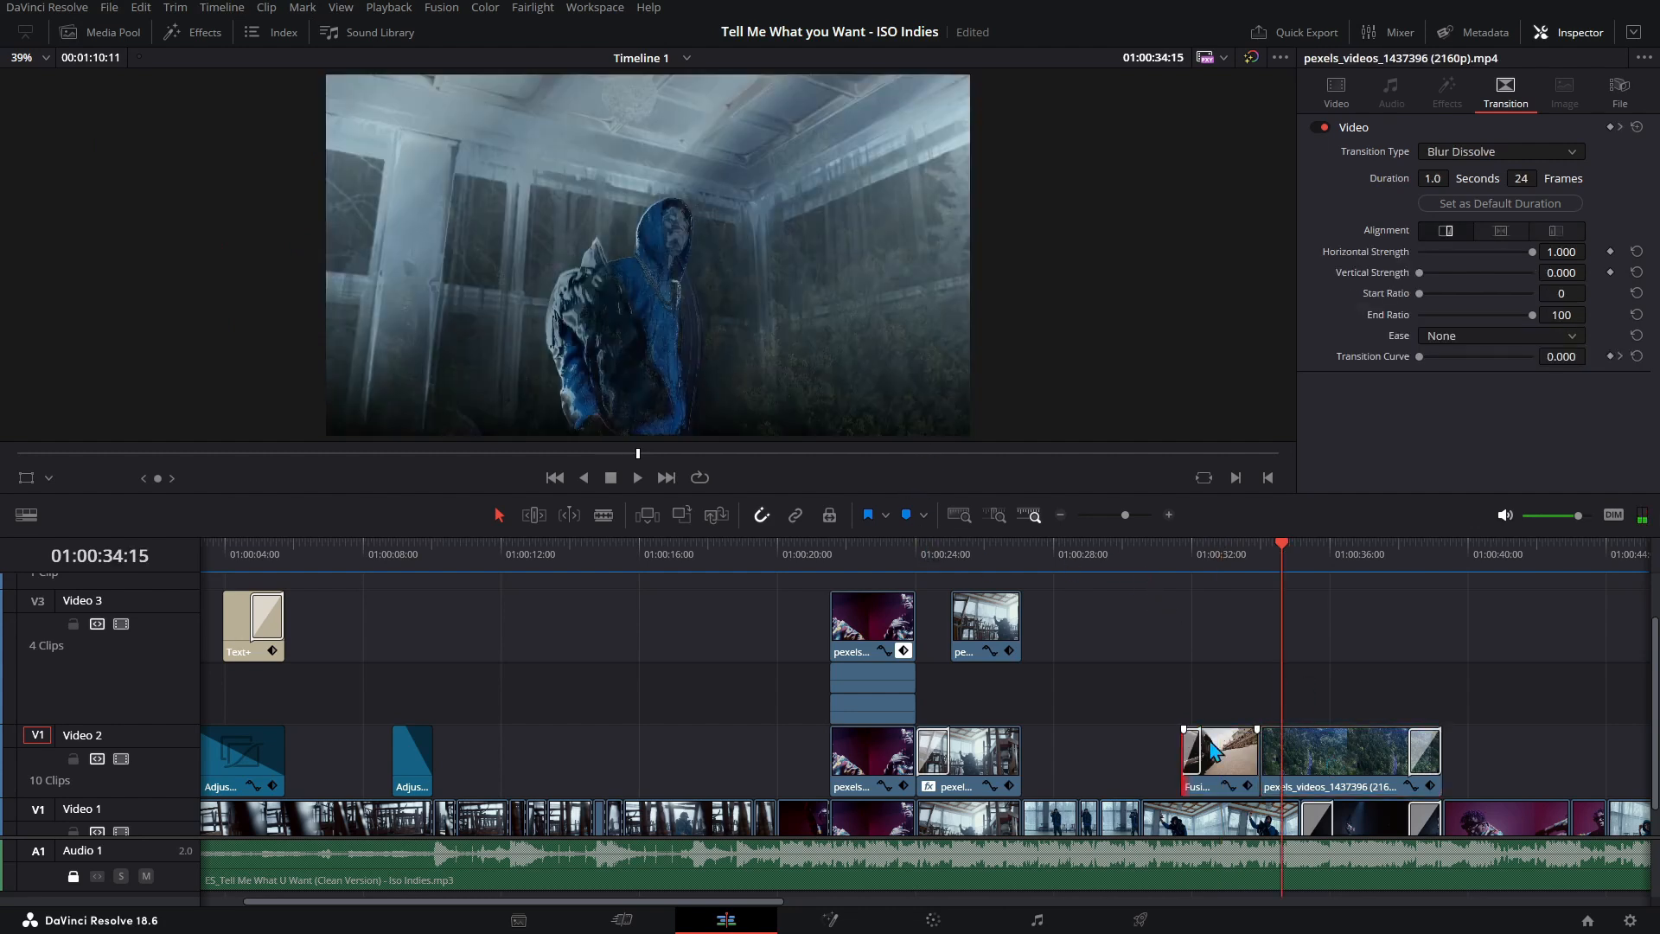
pyautogui.click(1241, 752)
pyautogui.click(1336, 747)
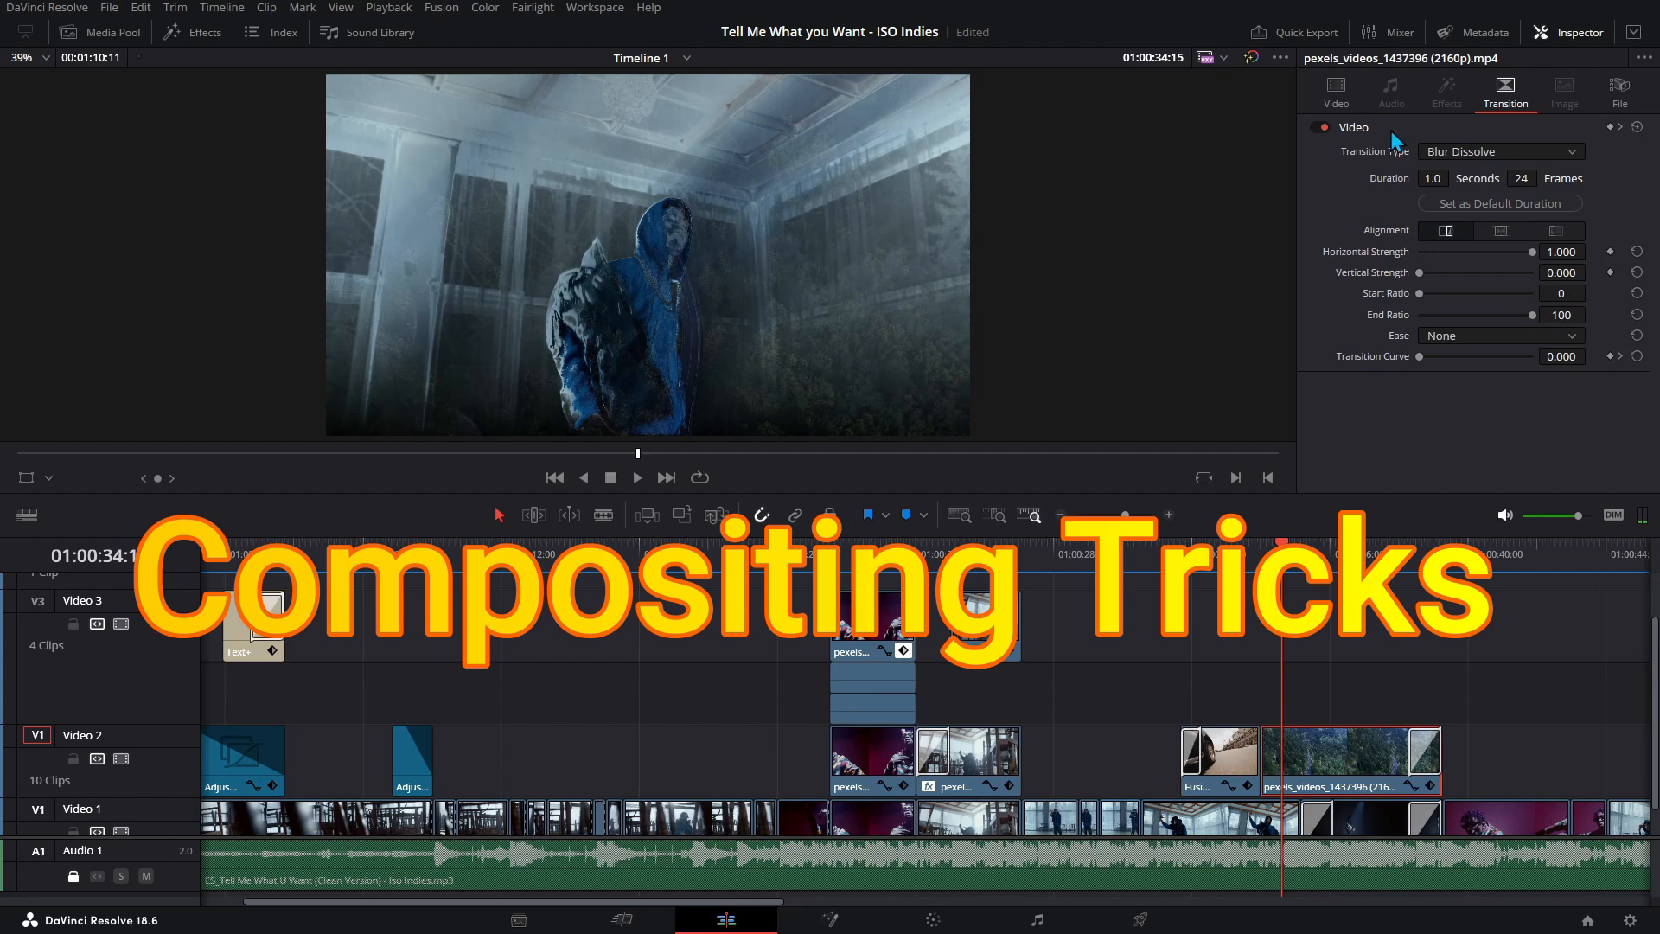
pyautogui.click(1335, 91)
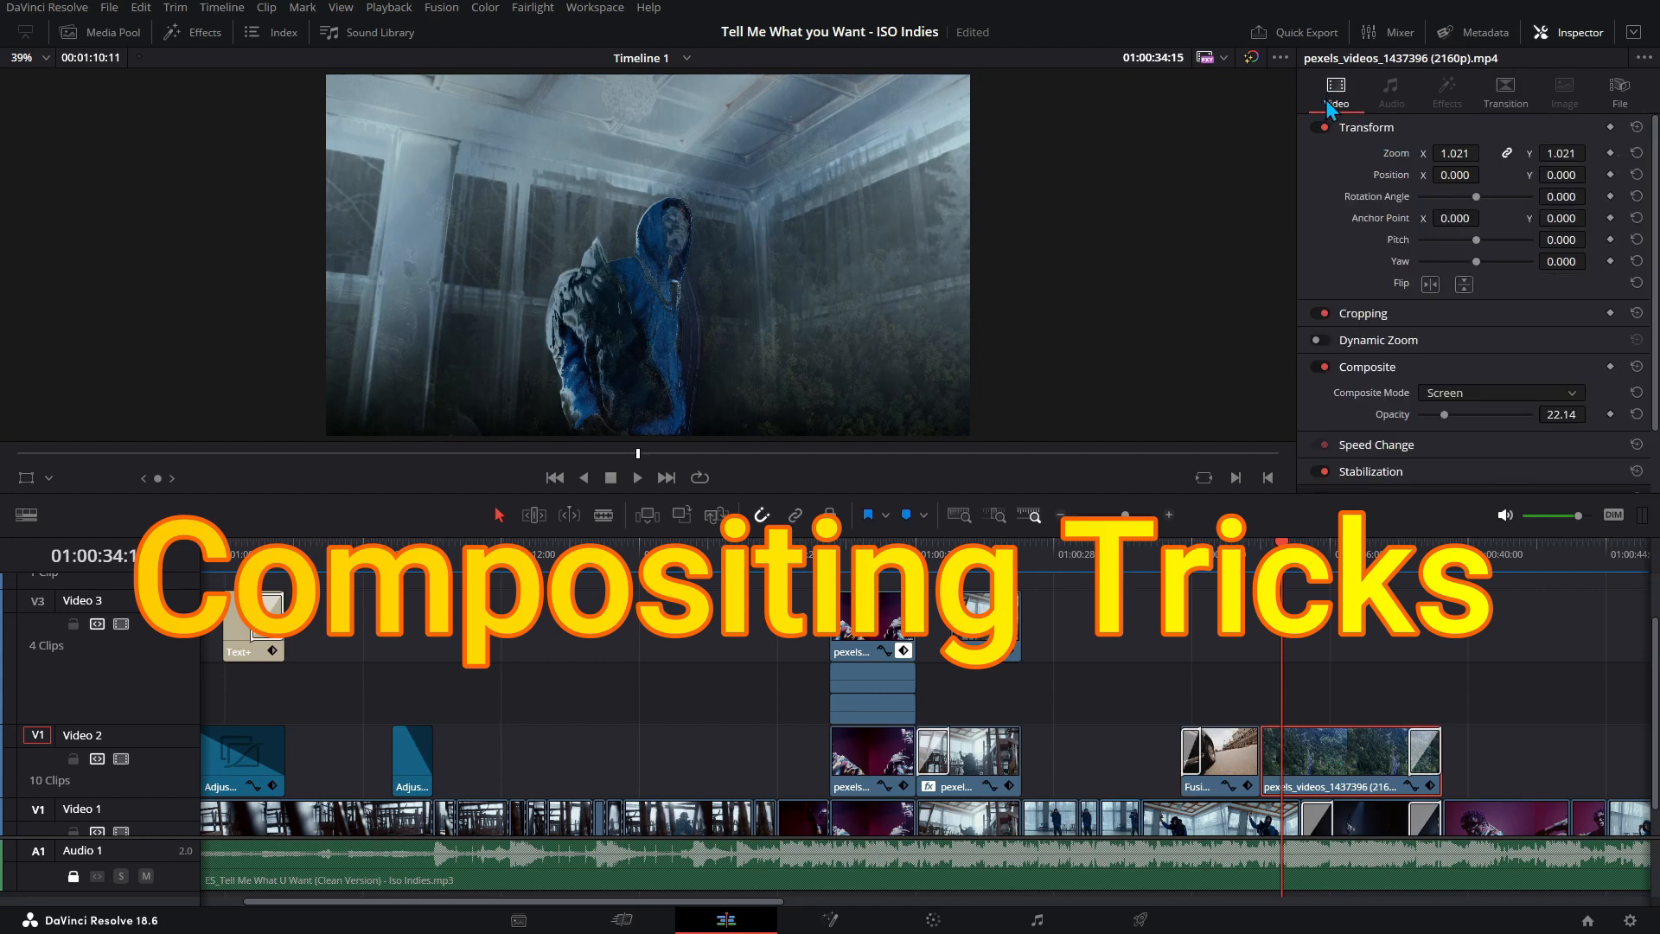
# - Compare the composite mode and opacity of Fusion Clip 2, Fusion Clip 3 and the pexels_videos_1437396 forest clip
pyautogui.click(1284, 826)
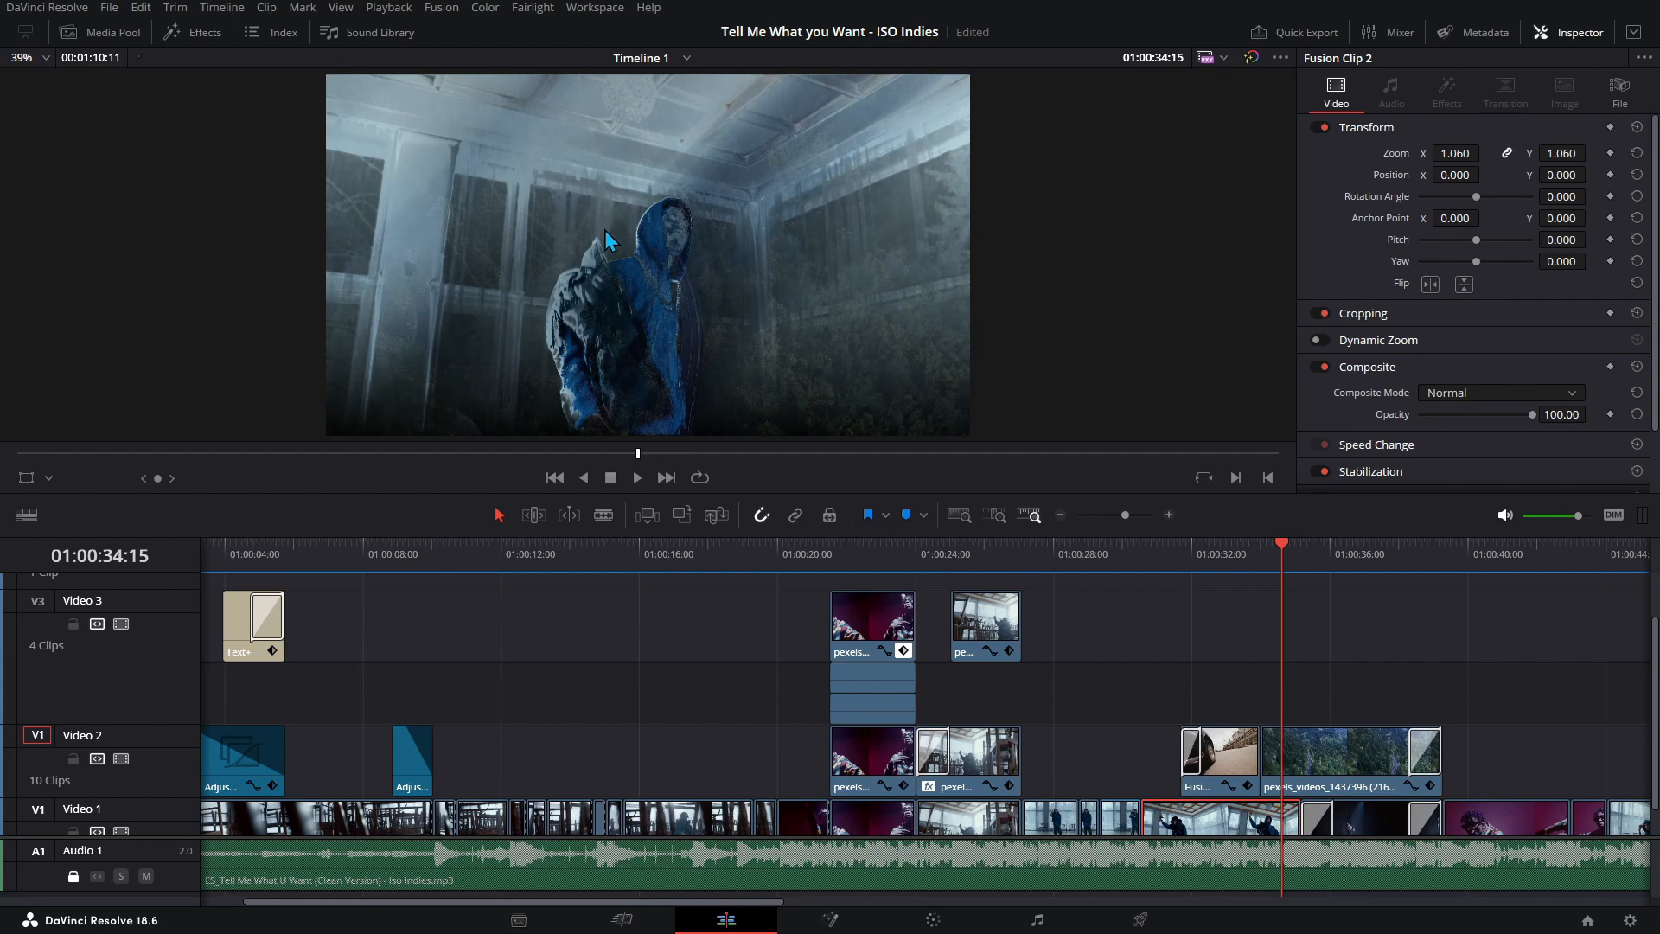
pyautogui.click(1352, 768)
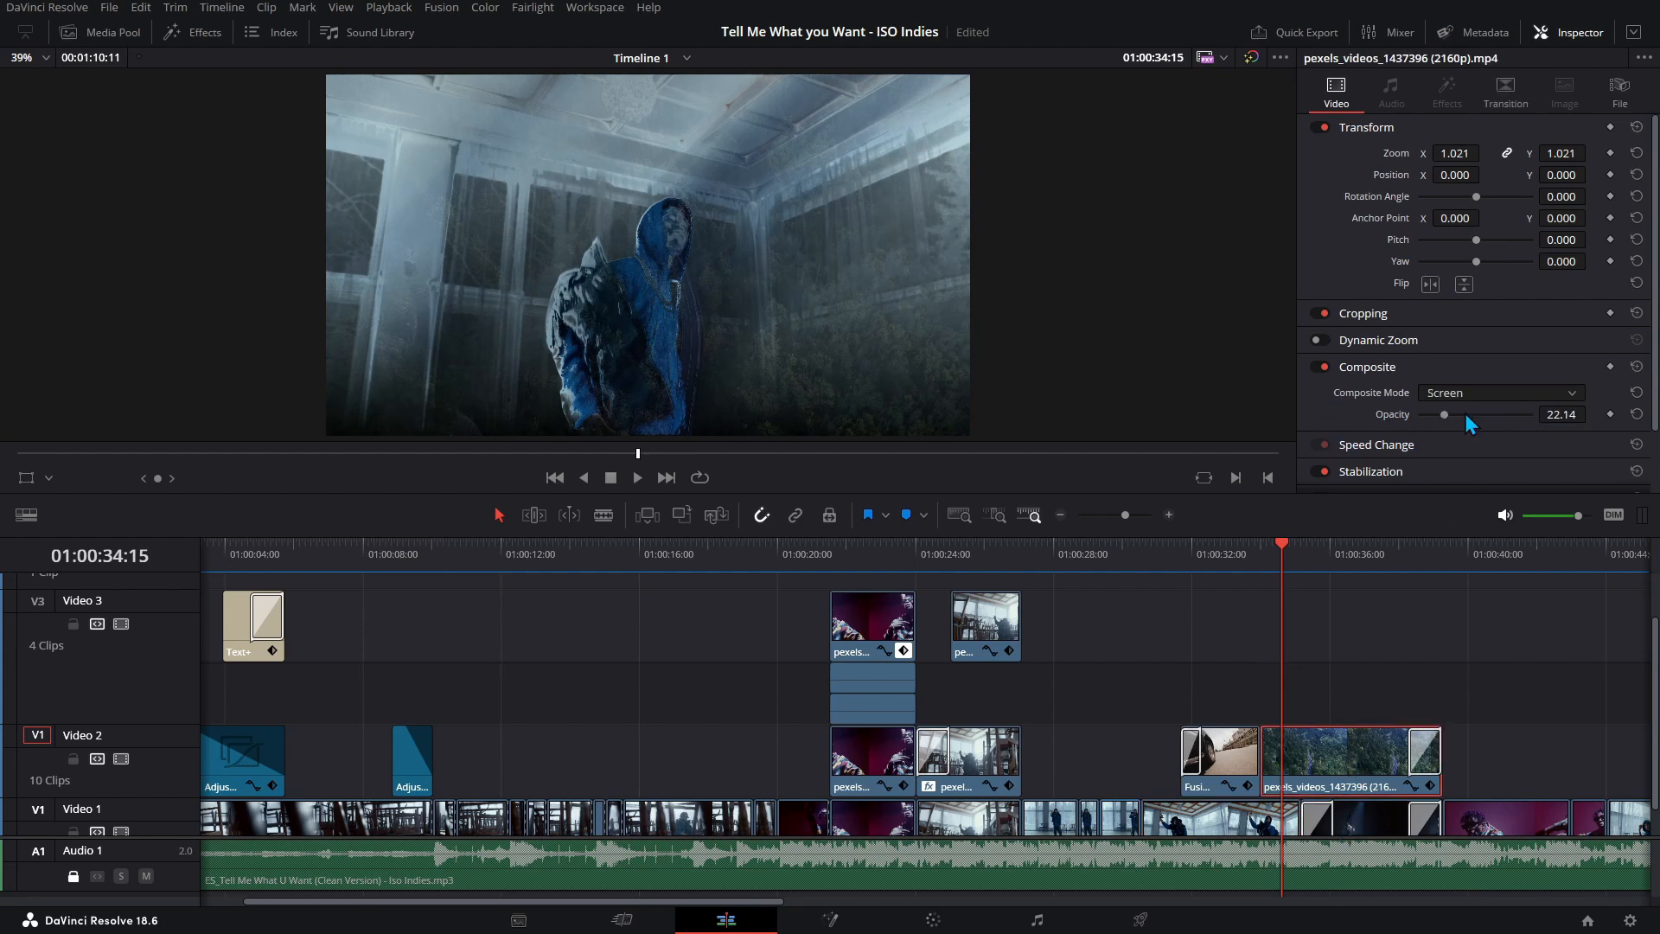
pyautogui.click(1248, 741)
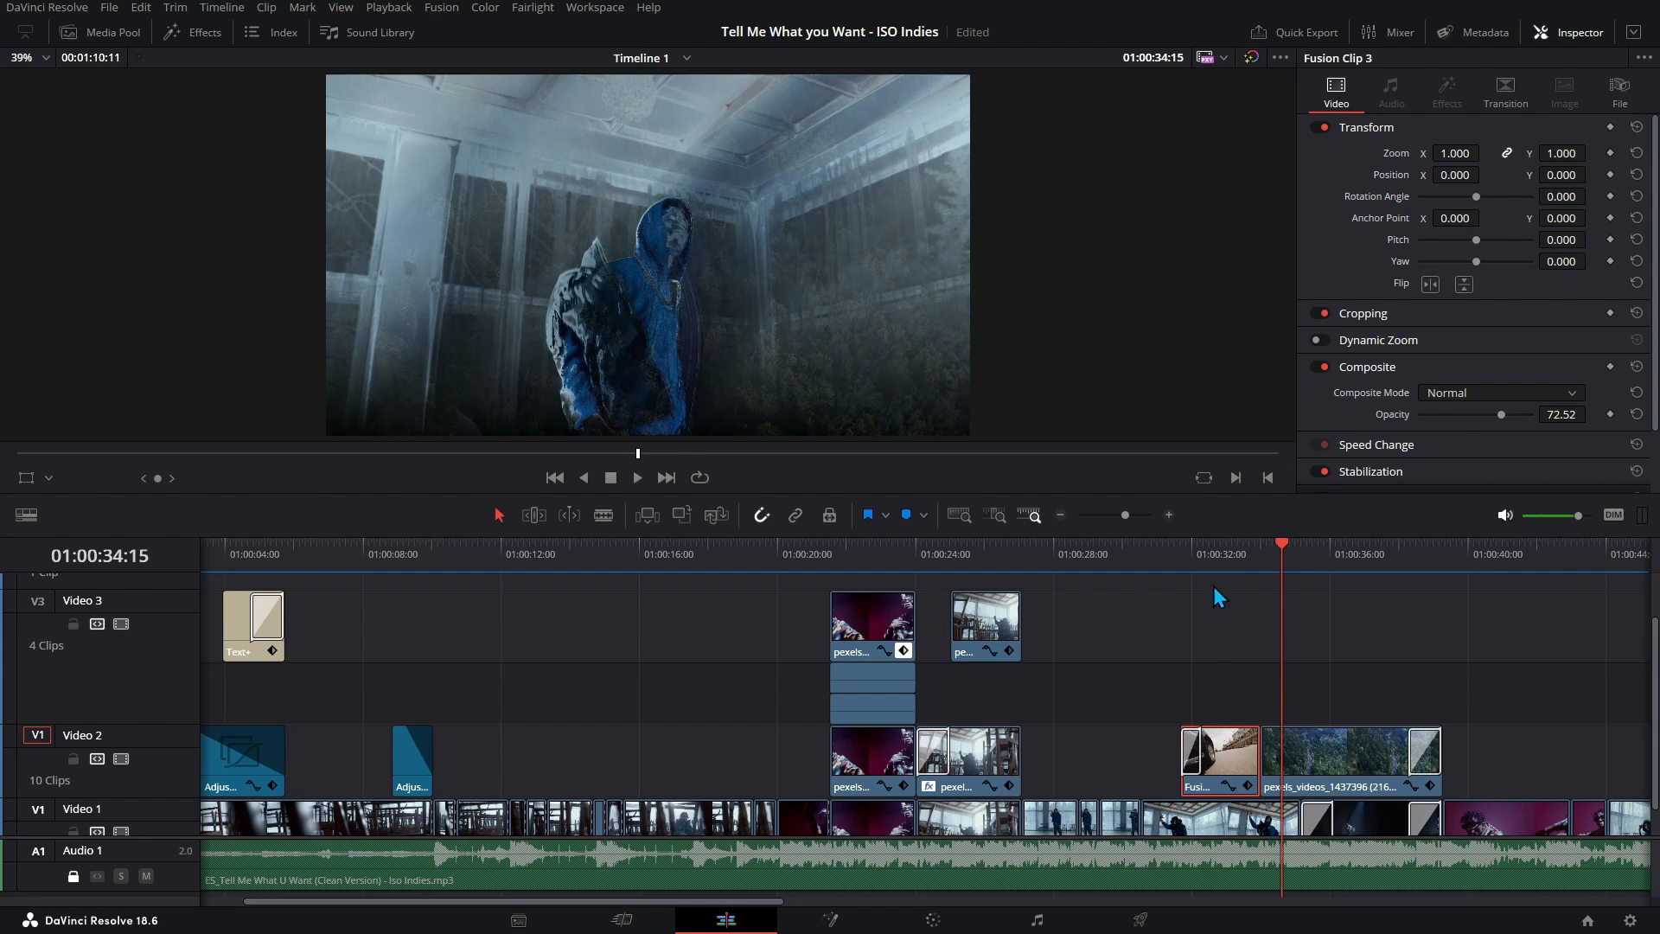
pyautogui.click(1342, 744)
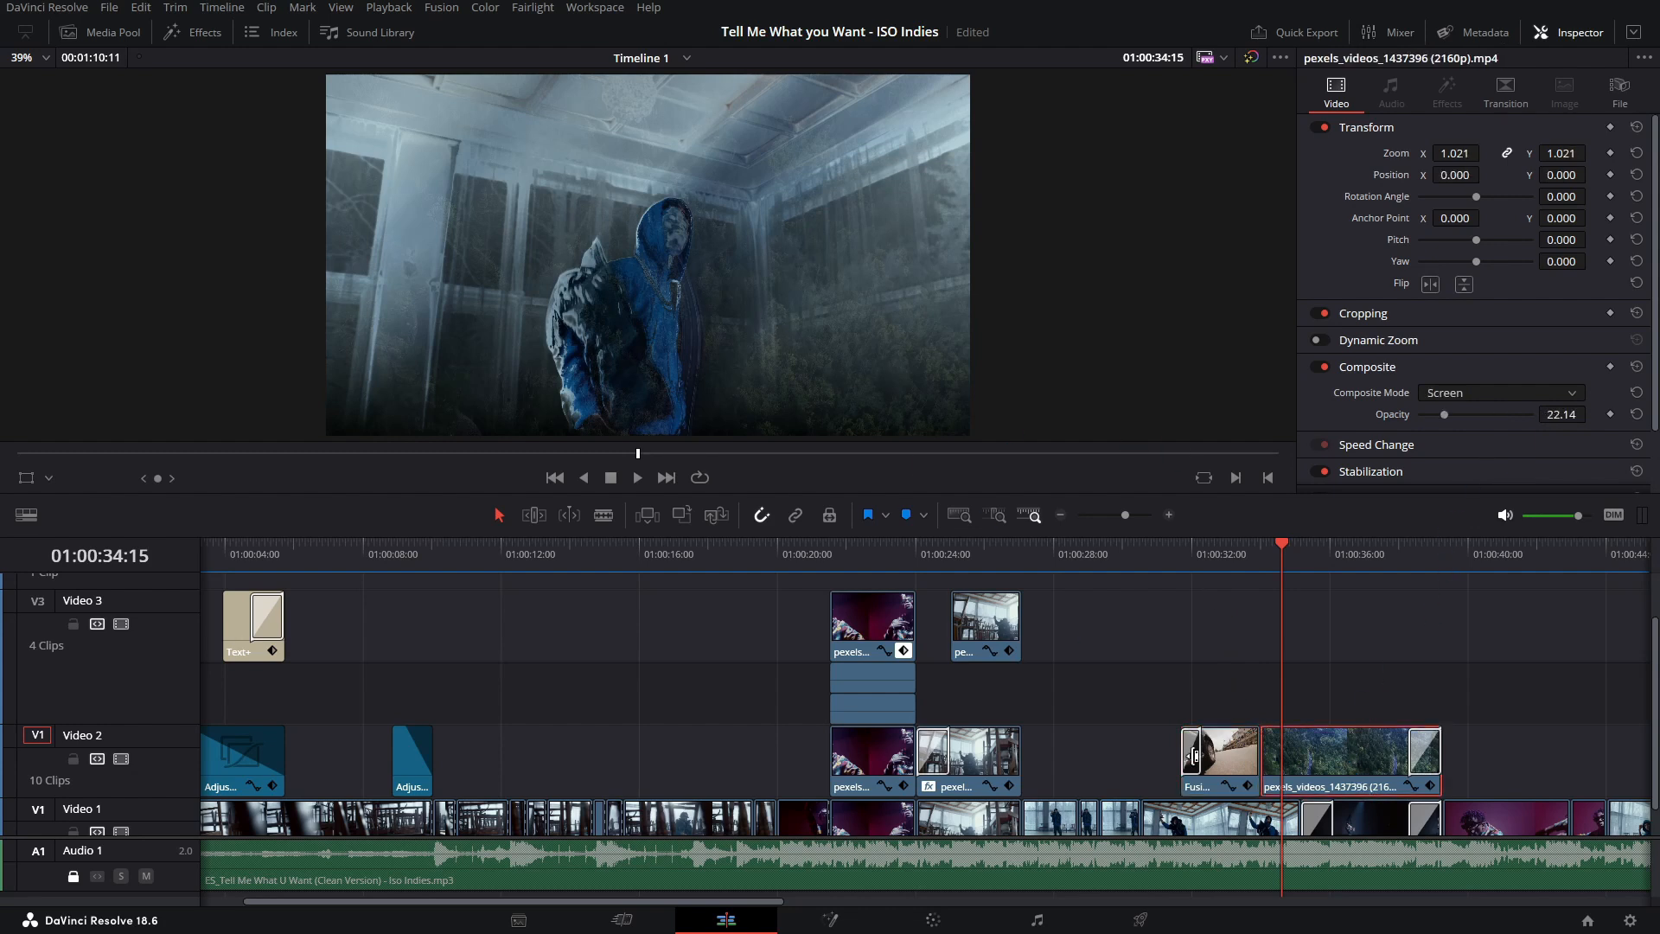
# - Inspect the Glow transition at the start of the pexels-cottonbro-7972147 clip and view the clip at 01:00:36:22
pyautogui.scroll(-1, 1337, 692)
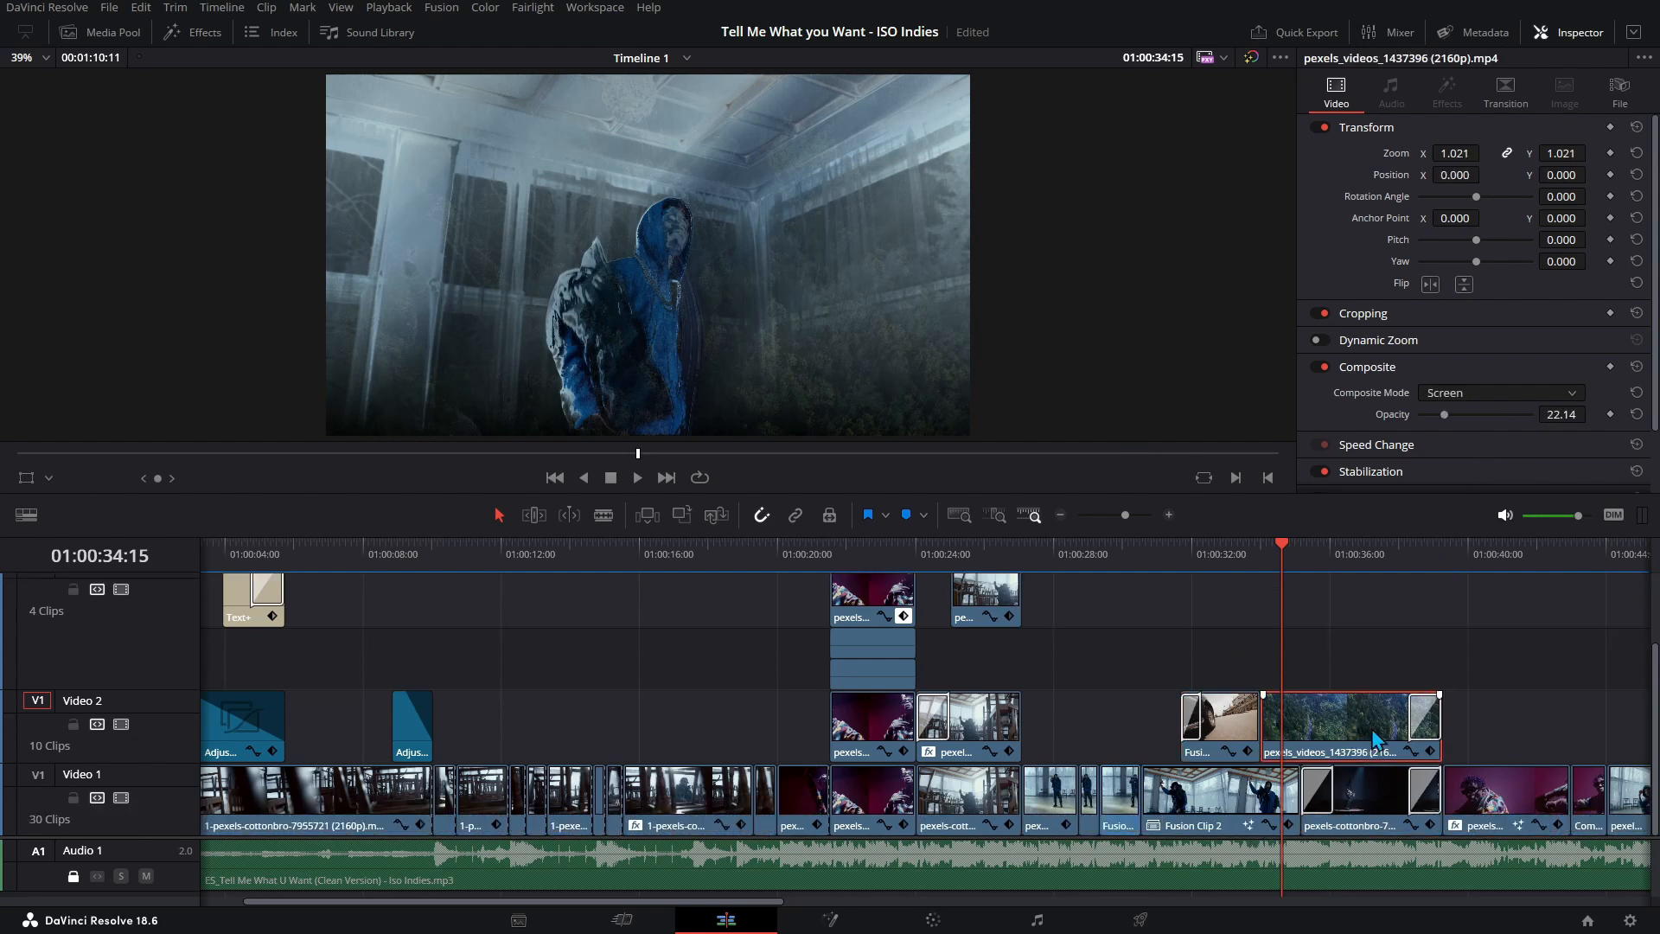
pyautogui.click(1320, 797)
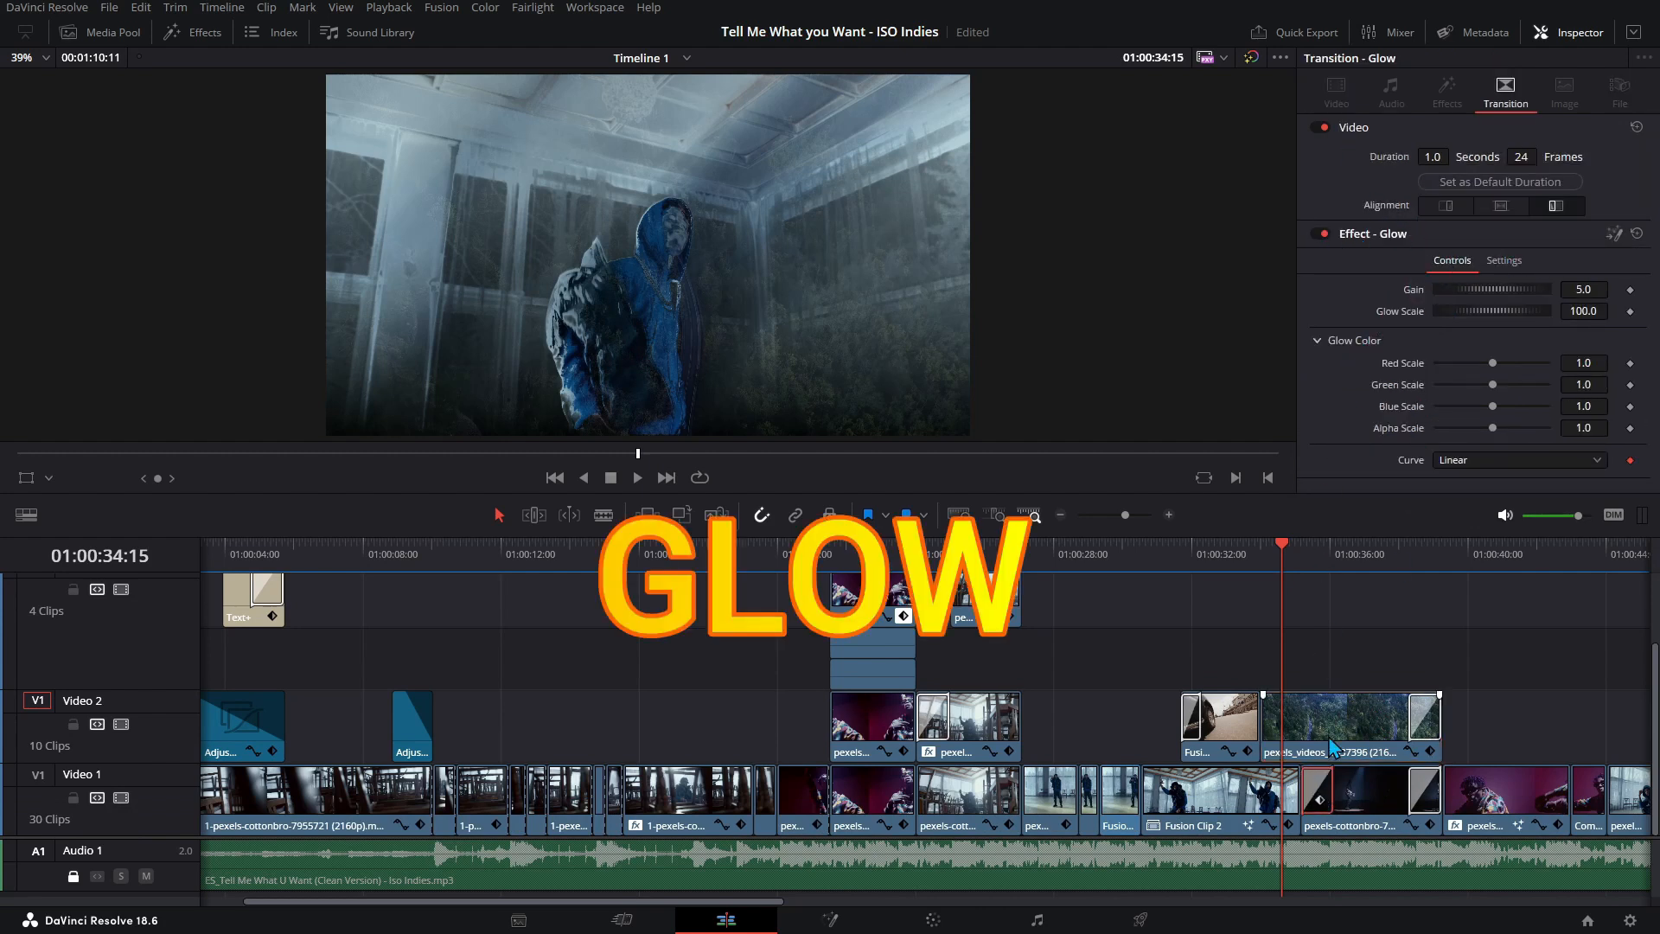
pyautogui.click(1363, 813)
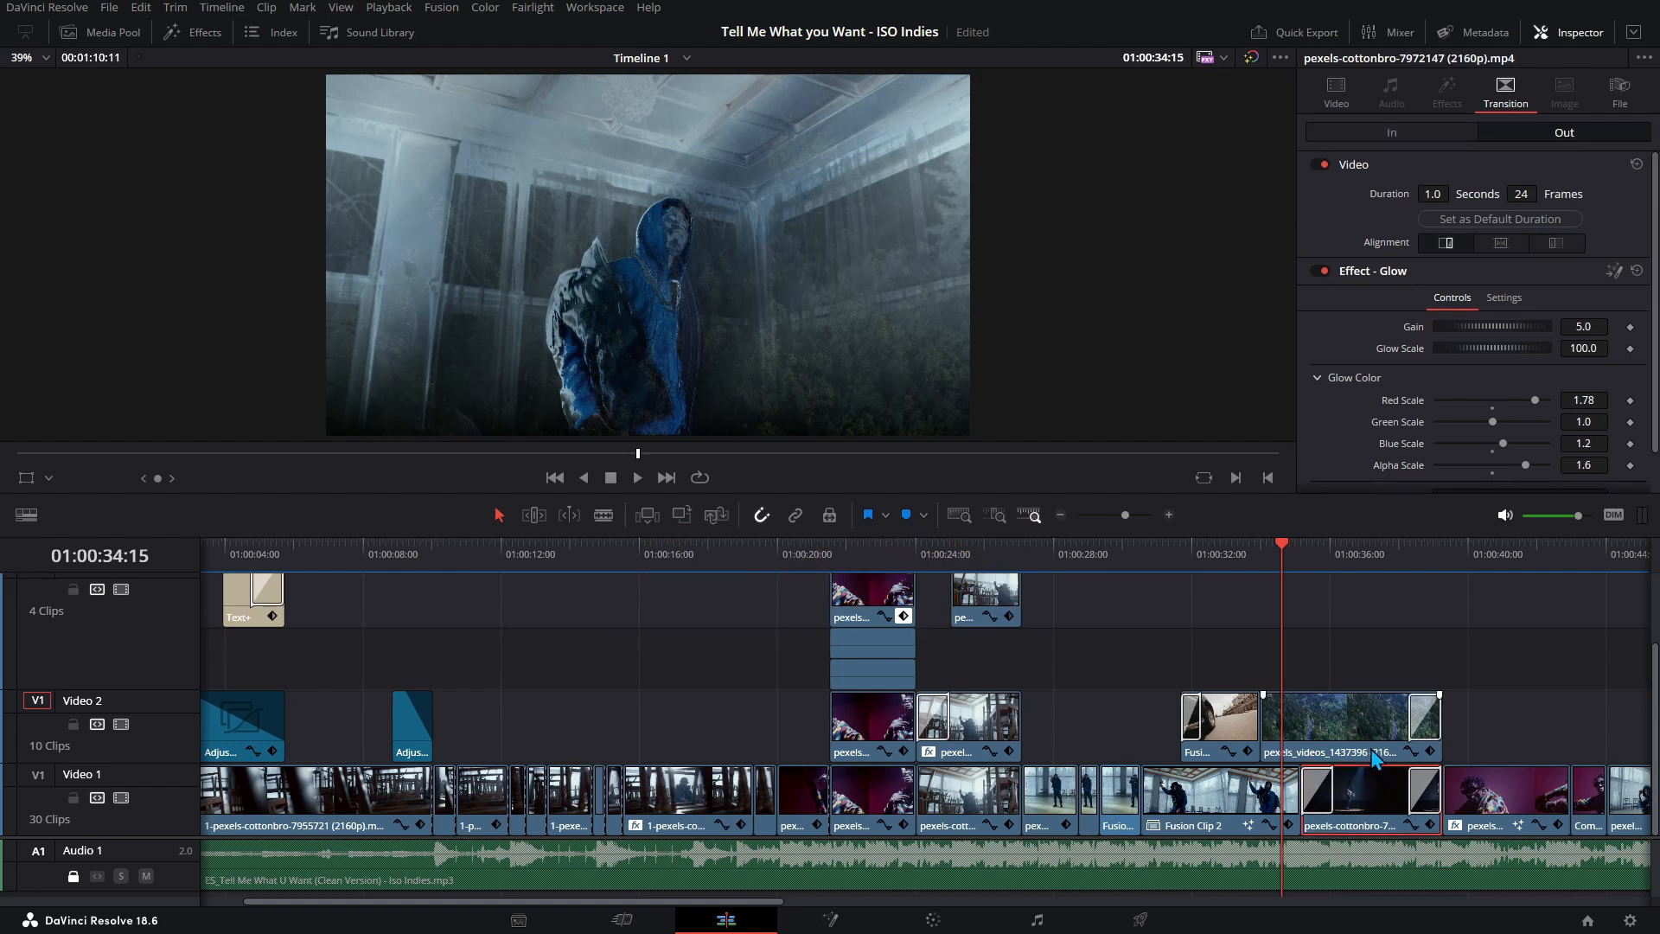
pyautogui.click(1364, 567)
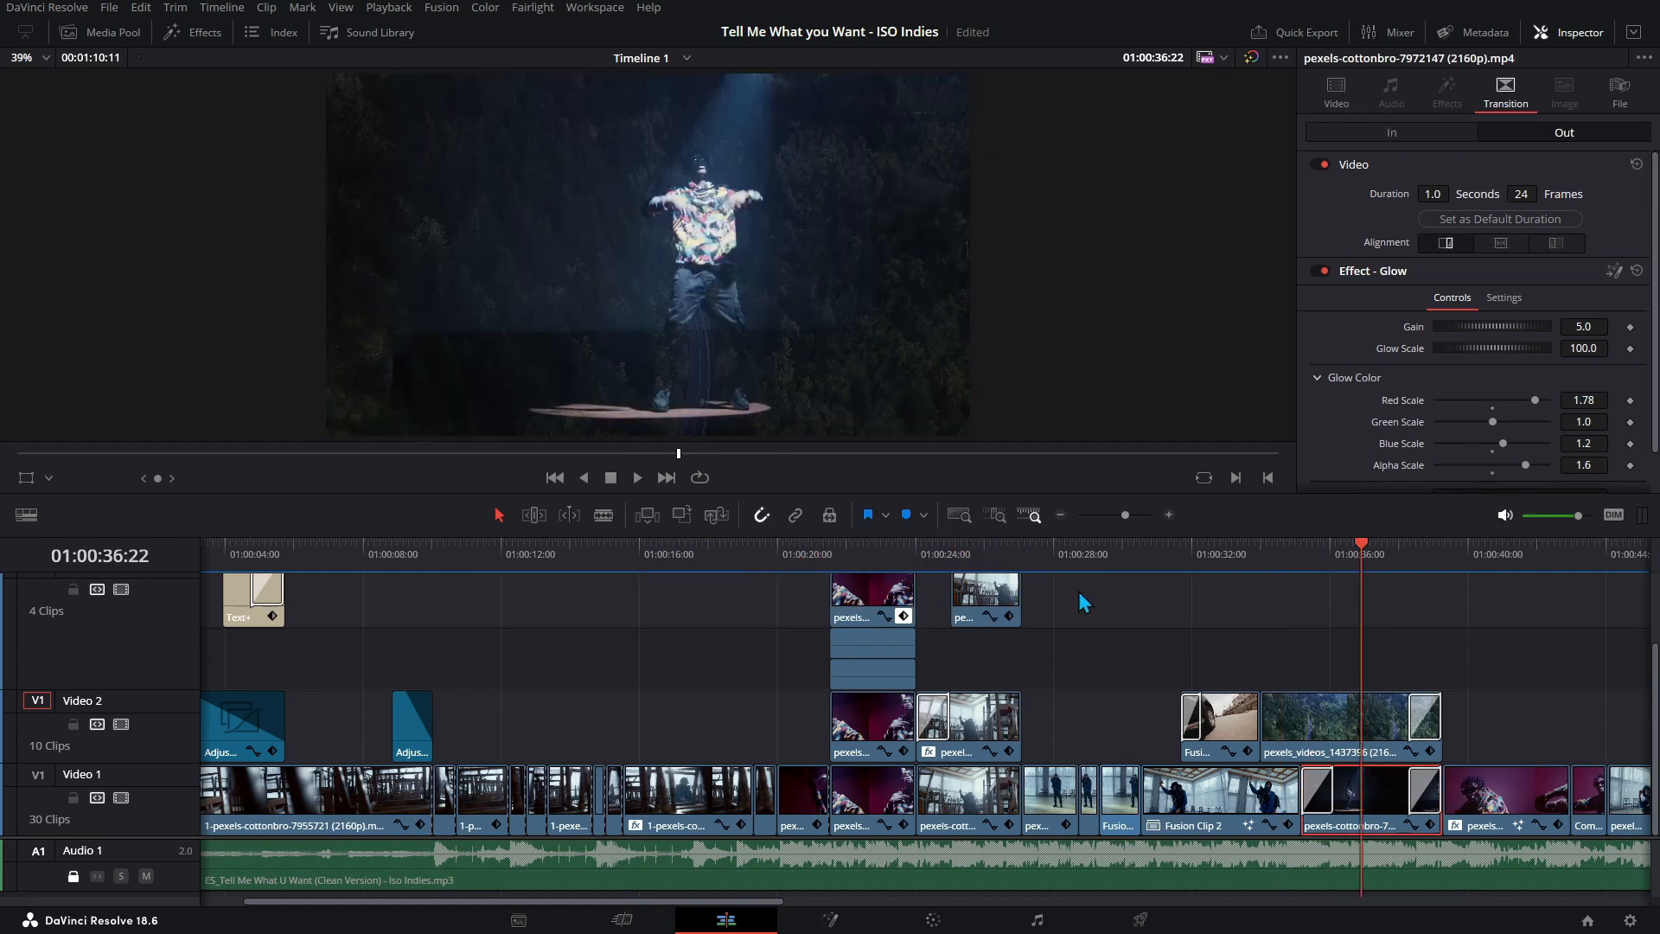
# - Review the Blur Dissolve ending the forest clip and the Glow transitions at both ends of the Video 1 clip below it
pyautogui.click(1424, 718)
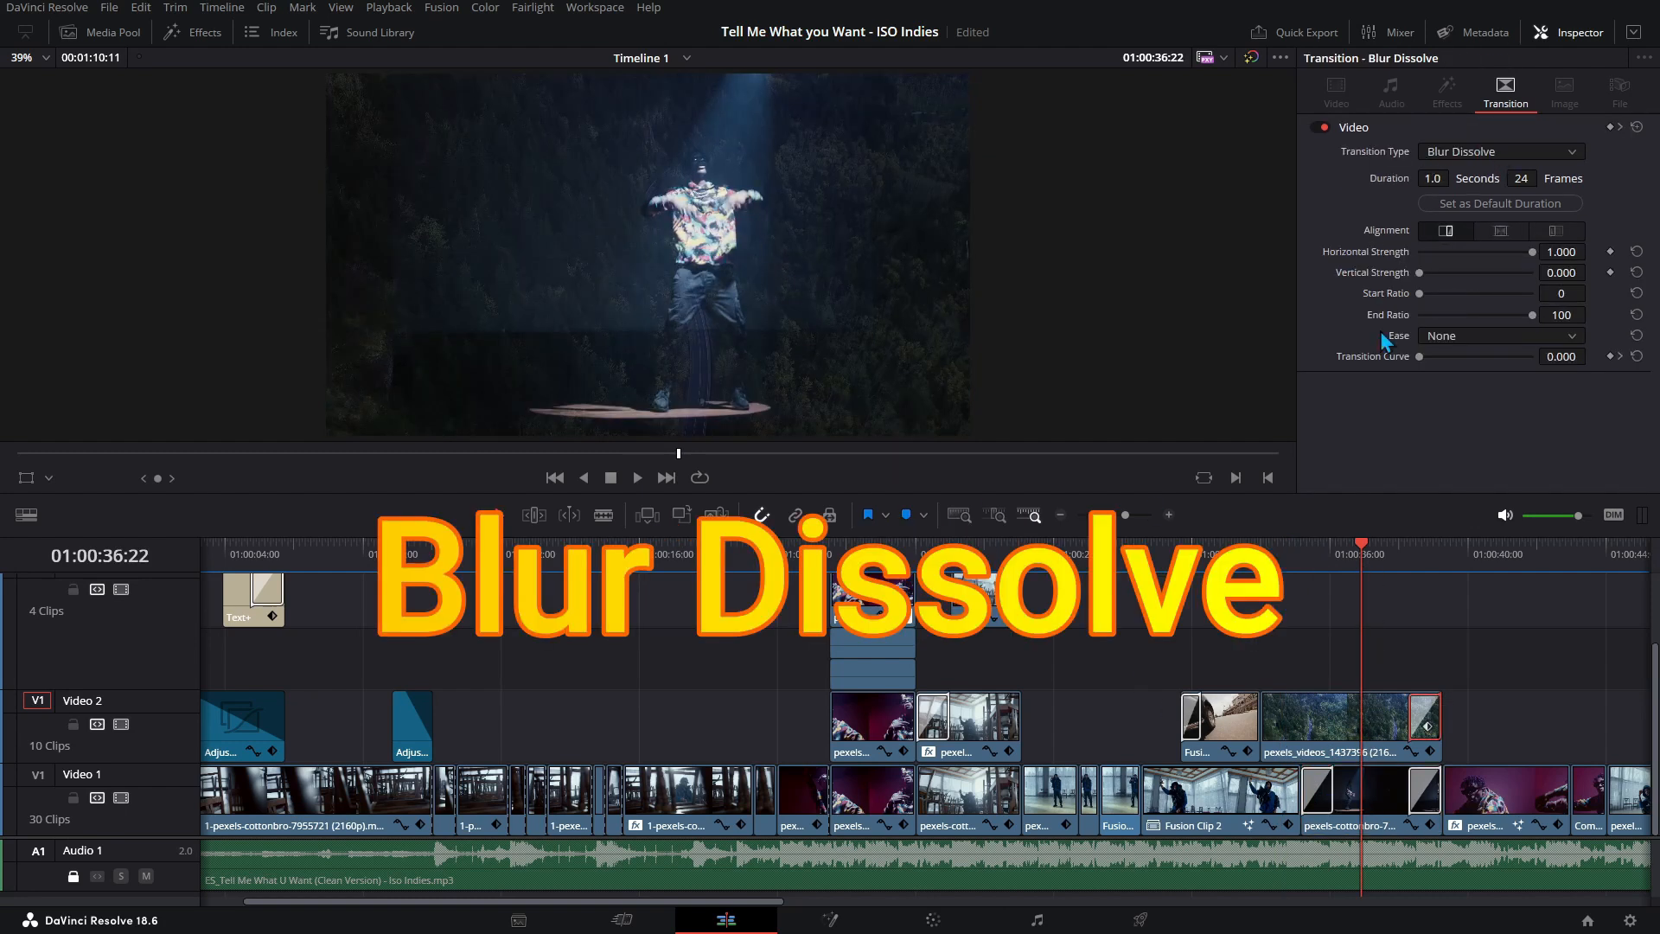
pyautogui.scroll(1, 1418, 778)
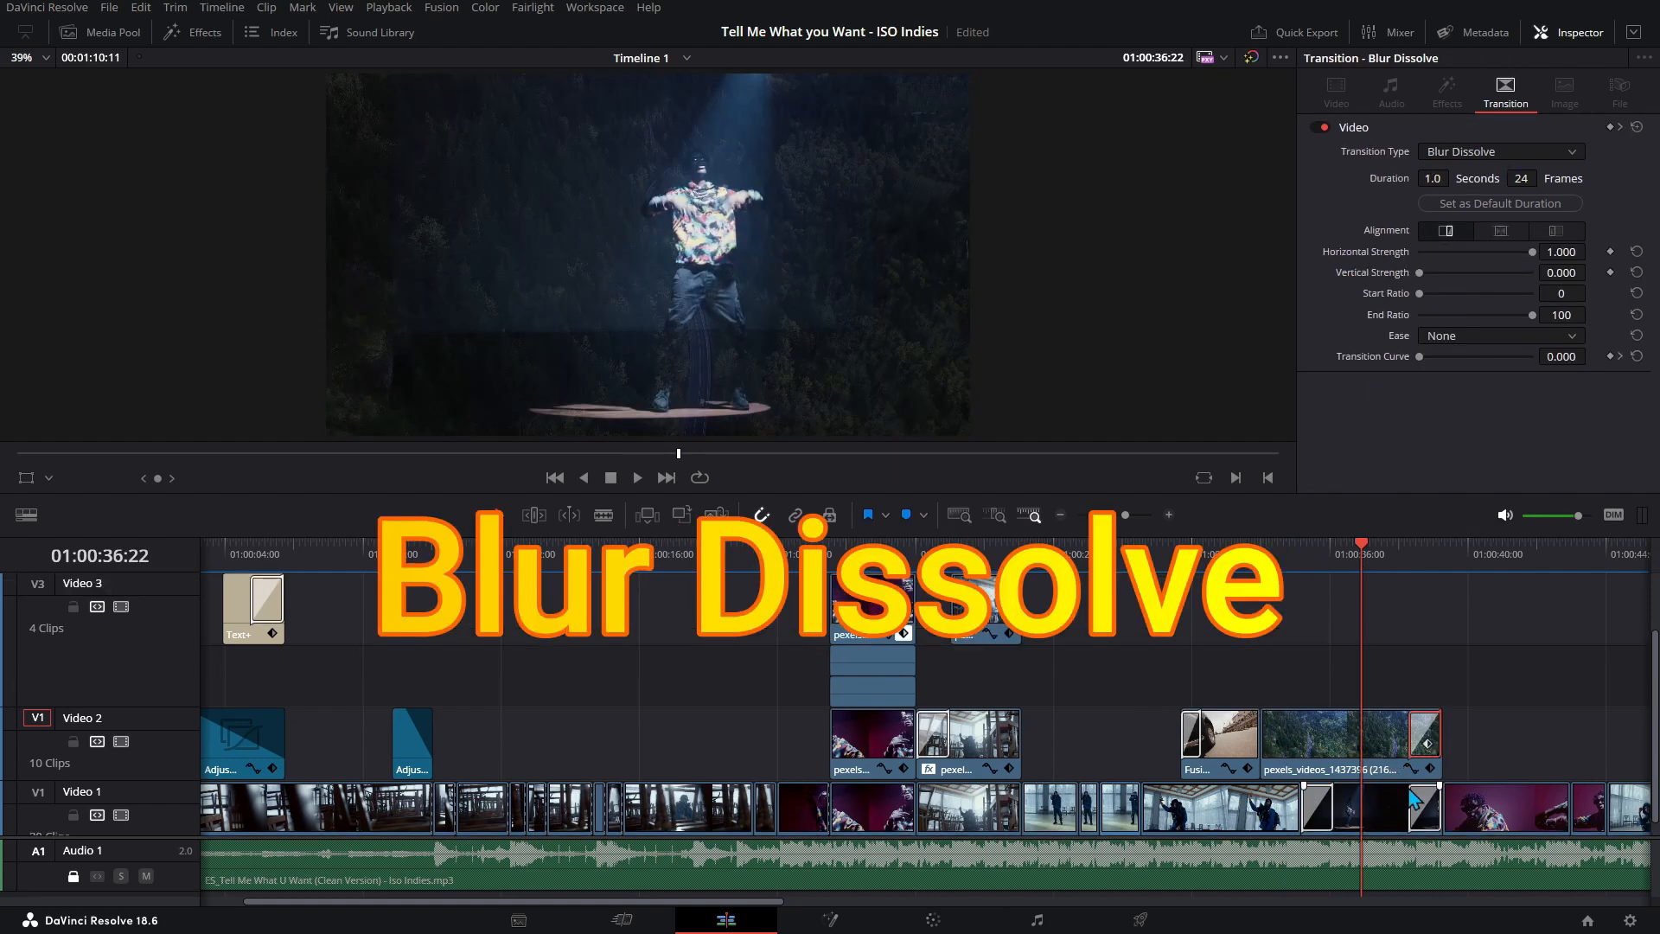
pyautogui.click(1422, 808)
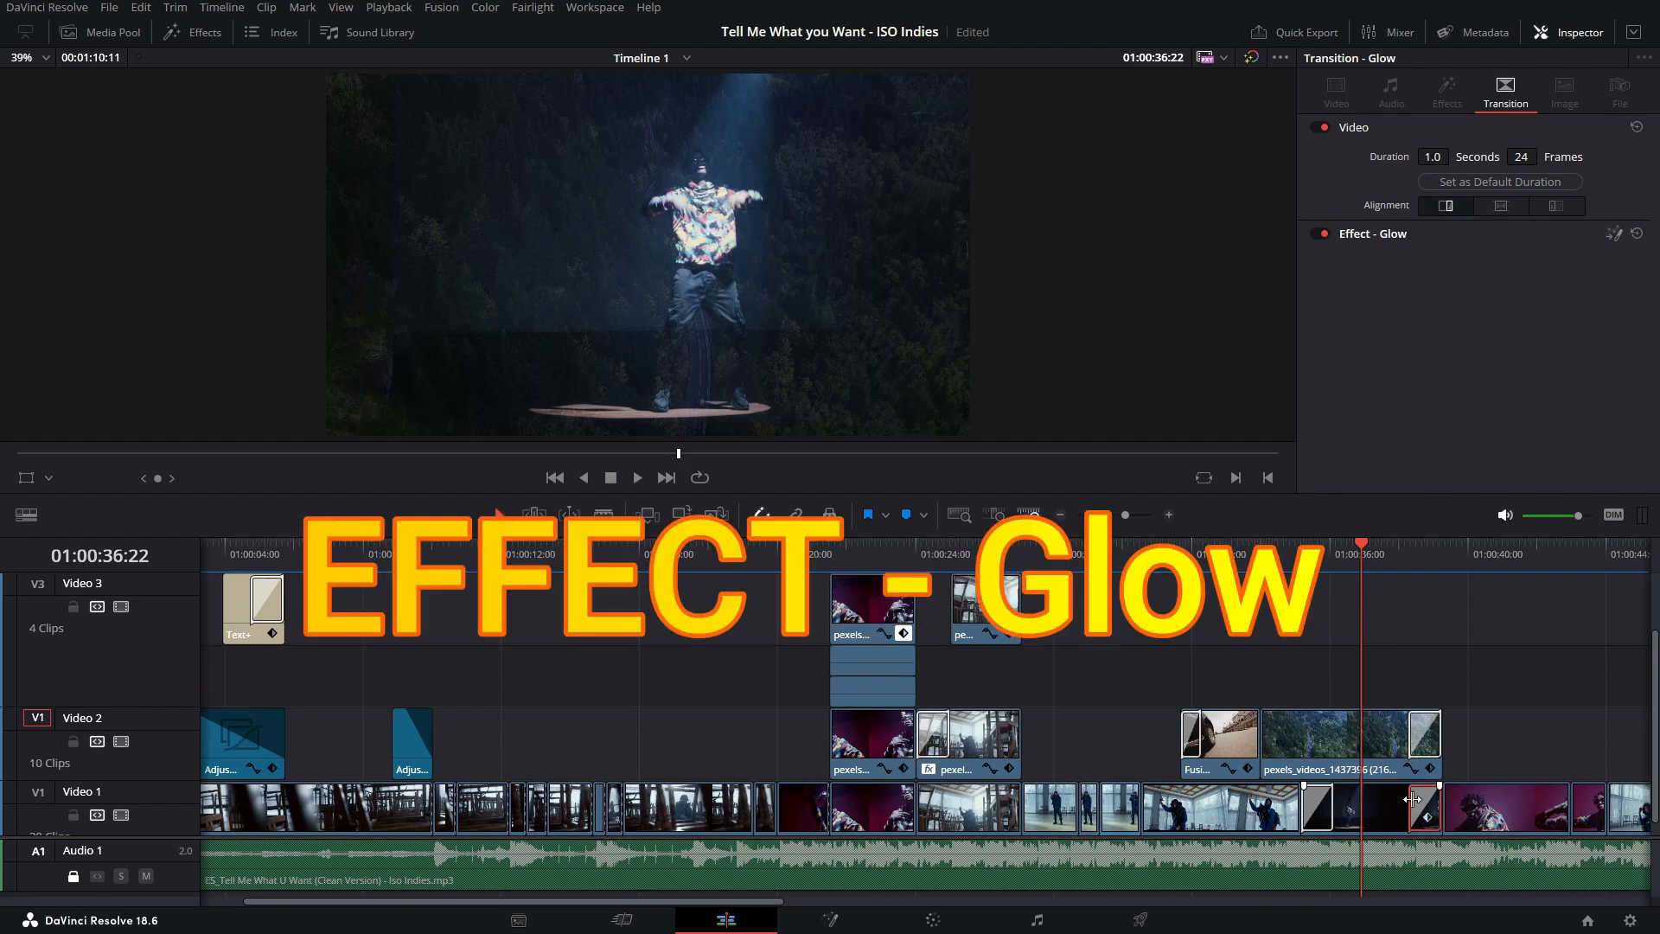
pyautogui.click(1318, 812)
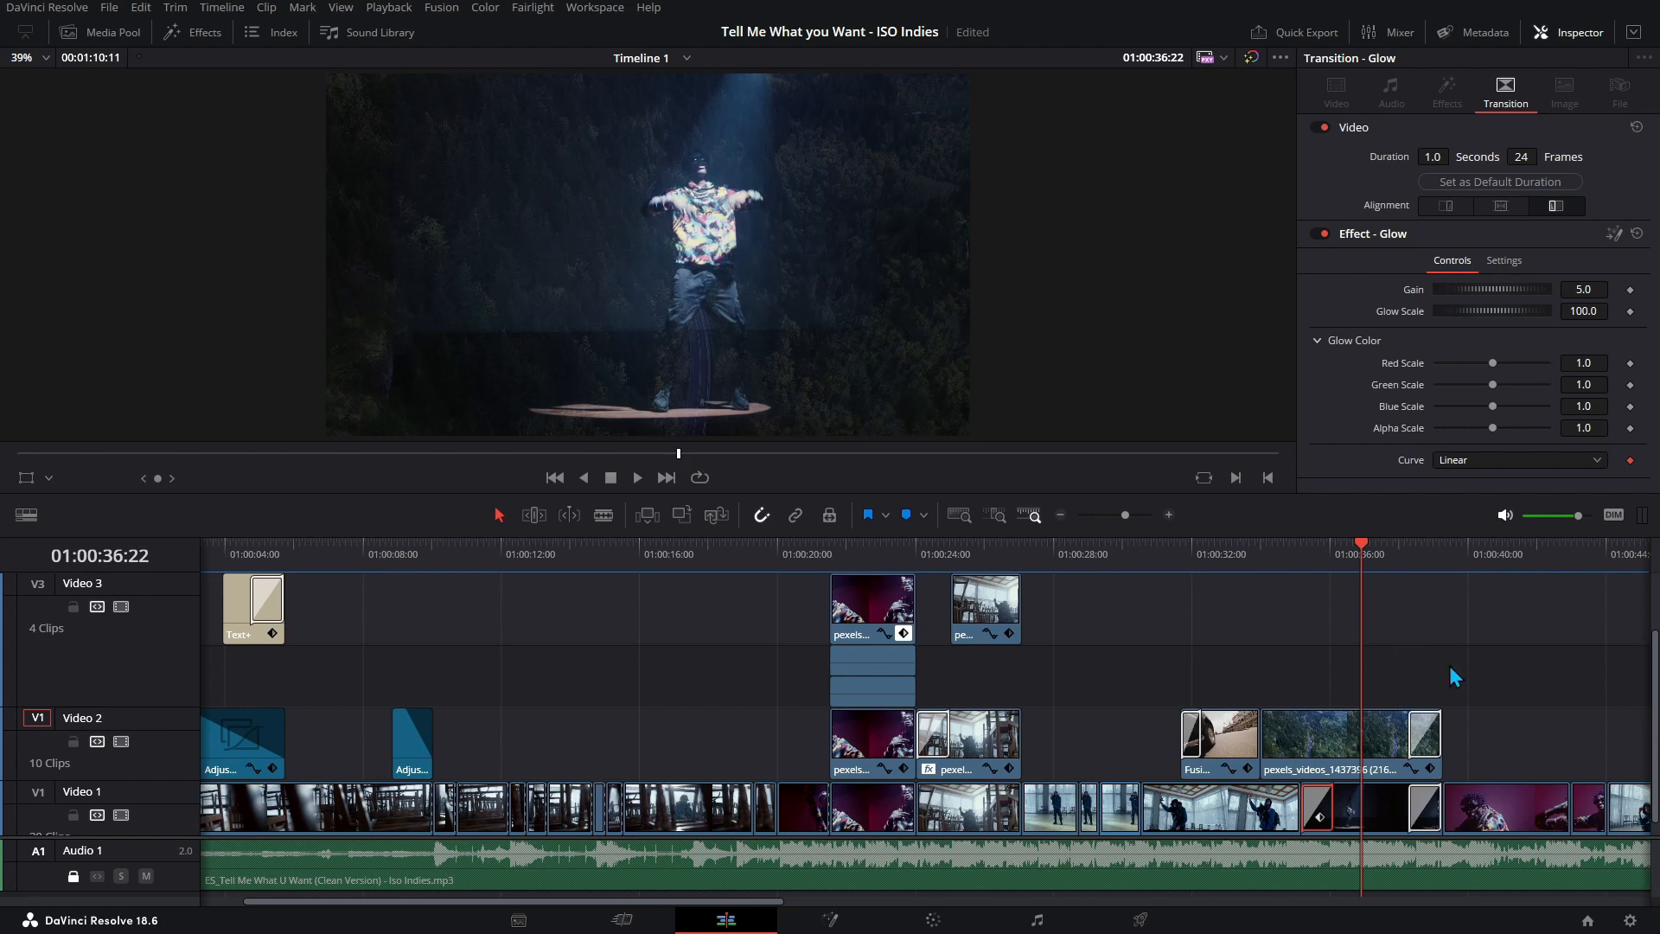
# - View the pexels-cottonbro-7972144 clip at 01:00:40:08 and review its Mirrors effect and mirror placement options without changing them
pyautogui.click(1480, 558)
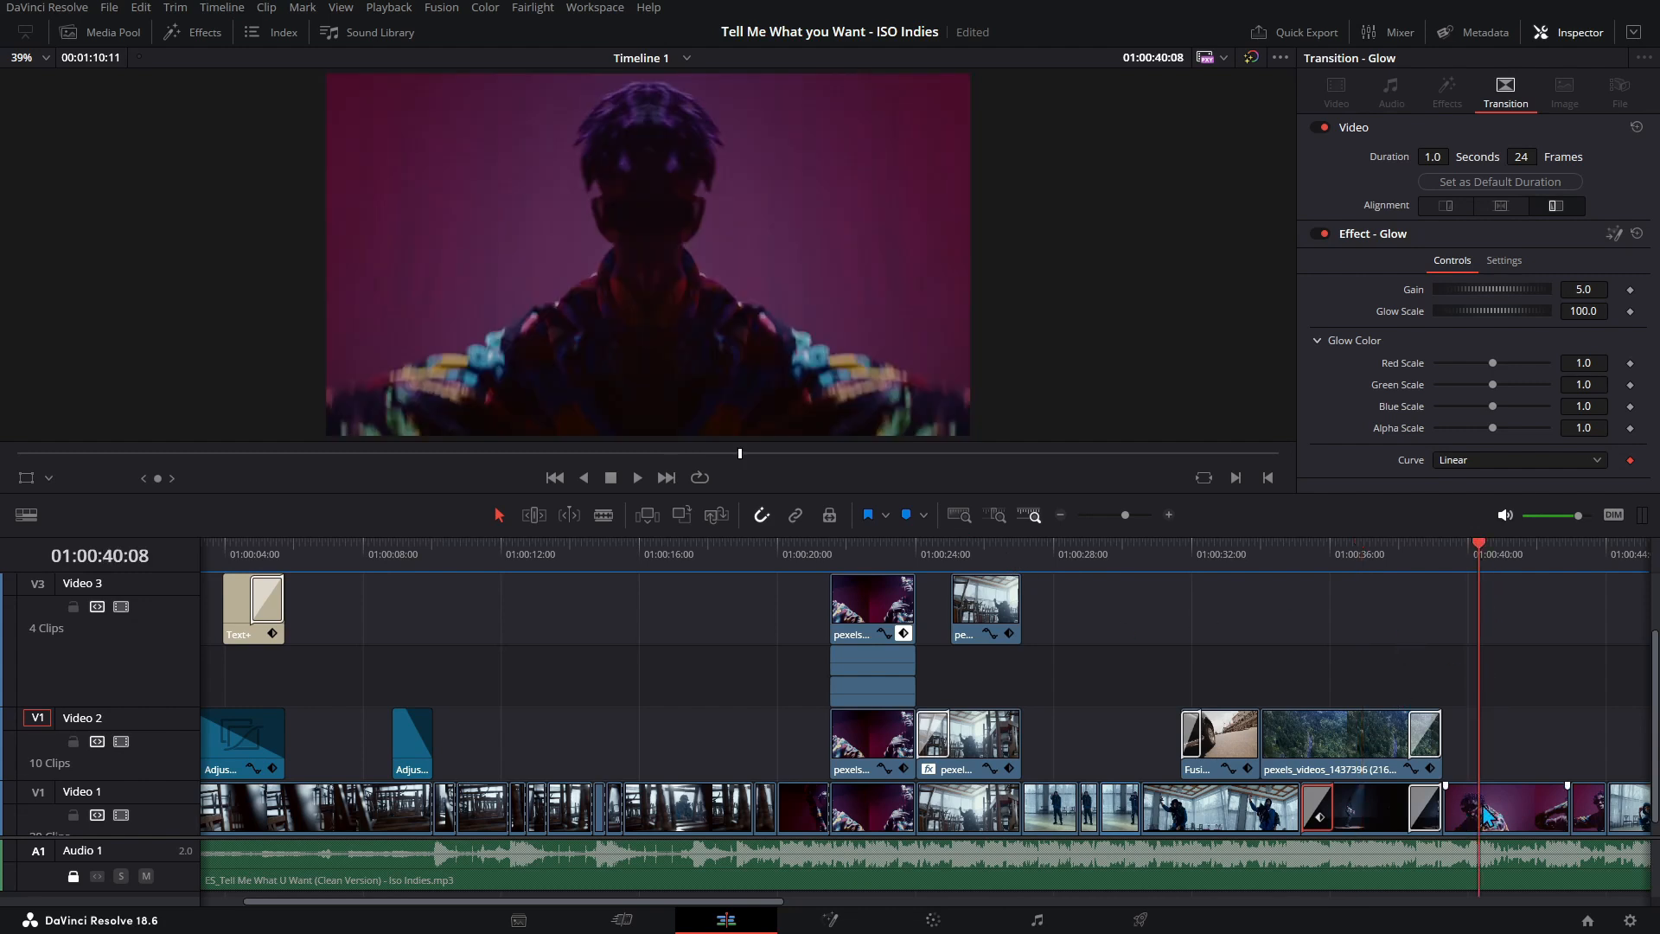
pyautogui.click(1484, 815)
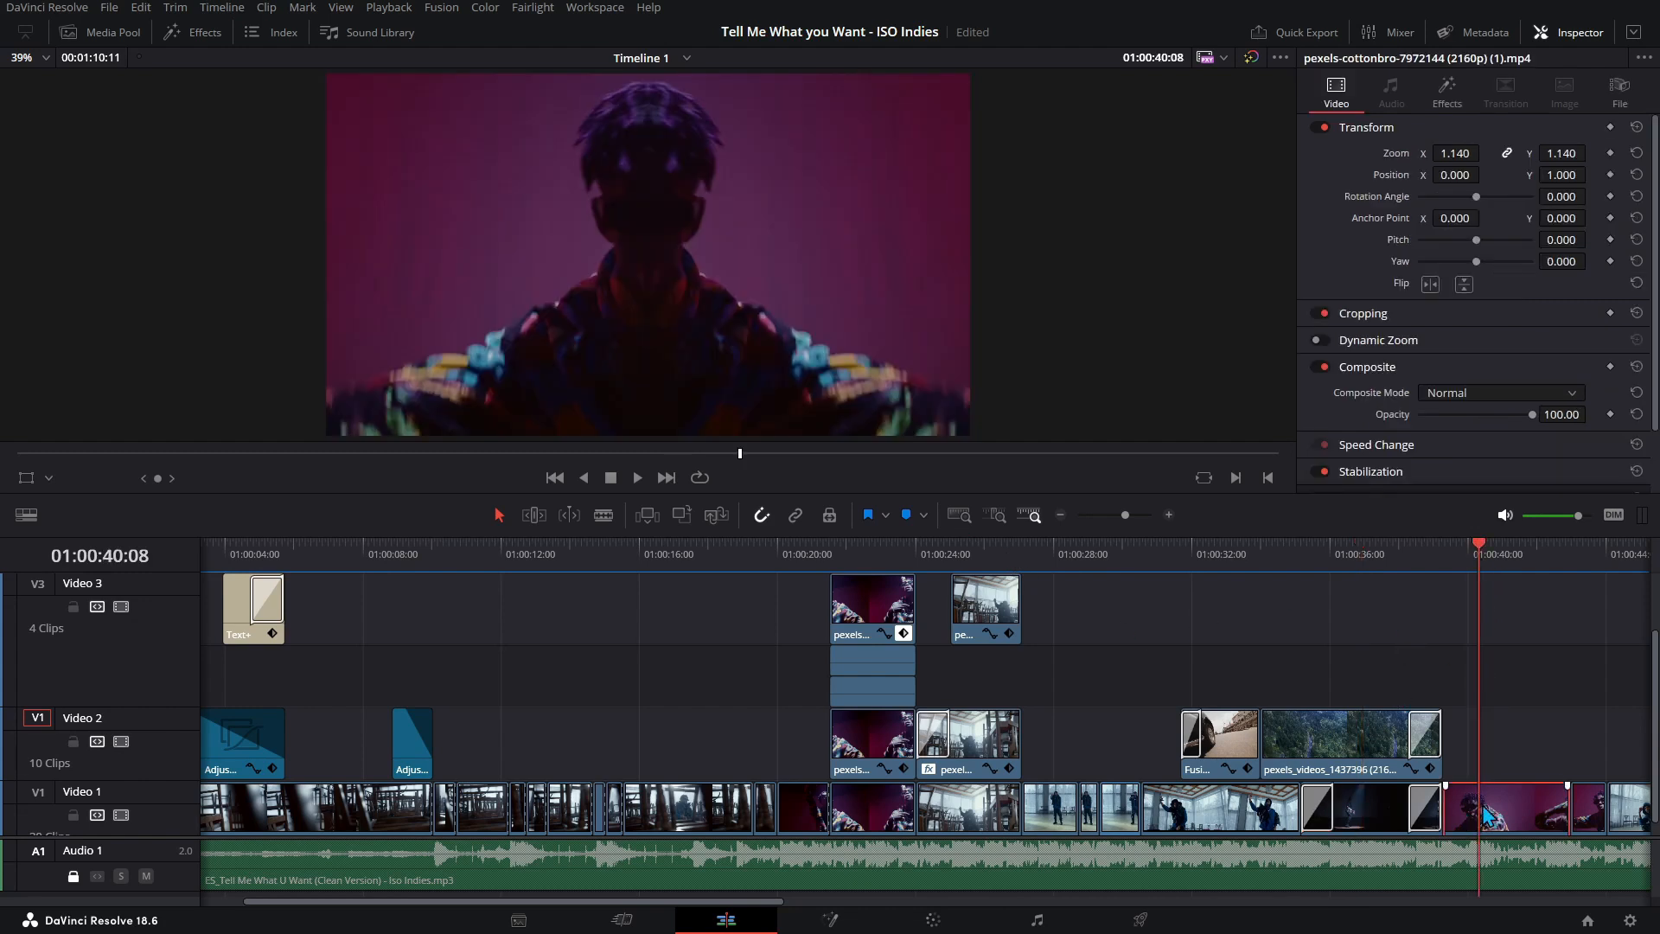
pyautogui.click(1456, 102)
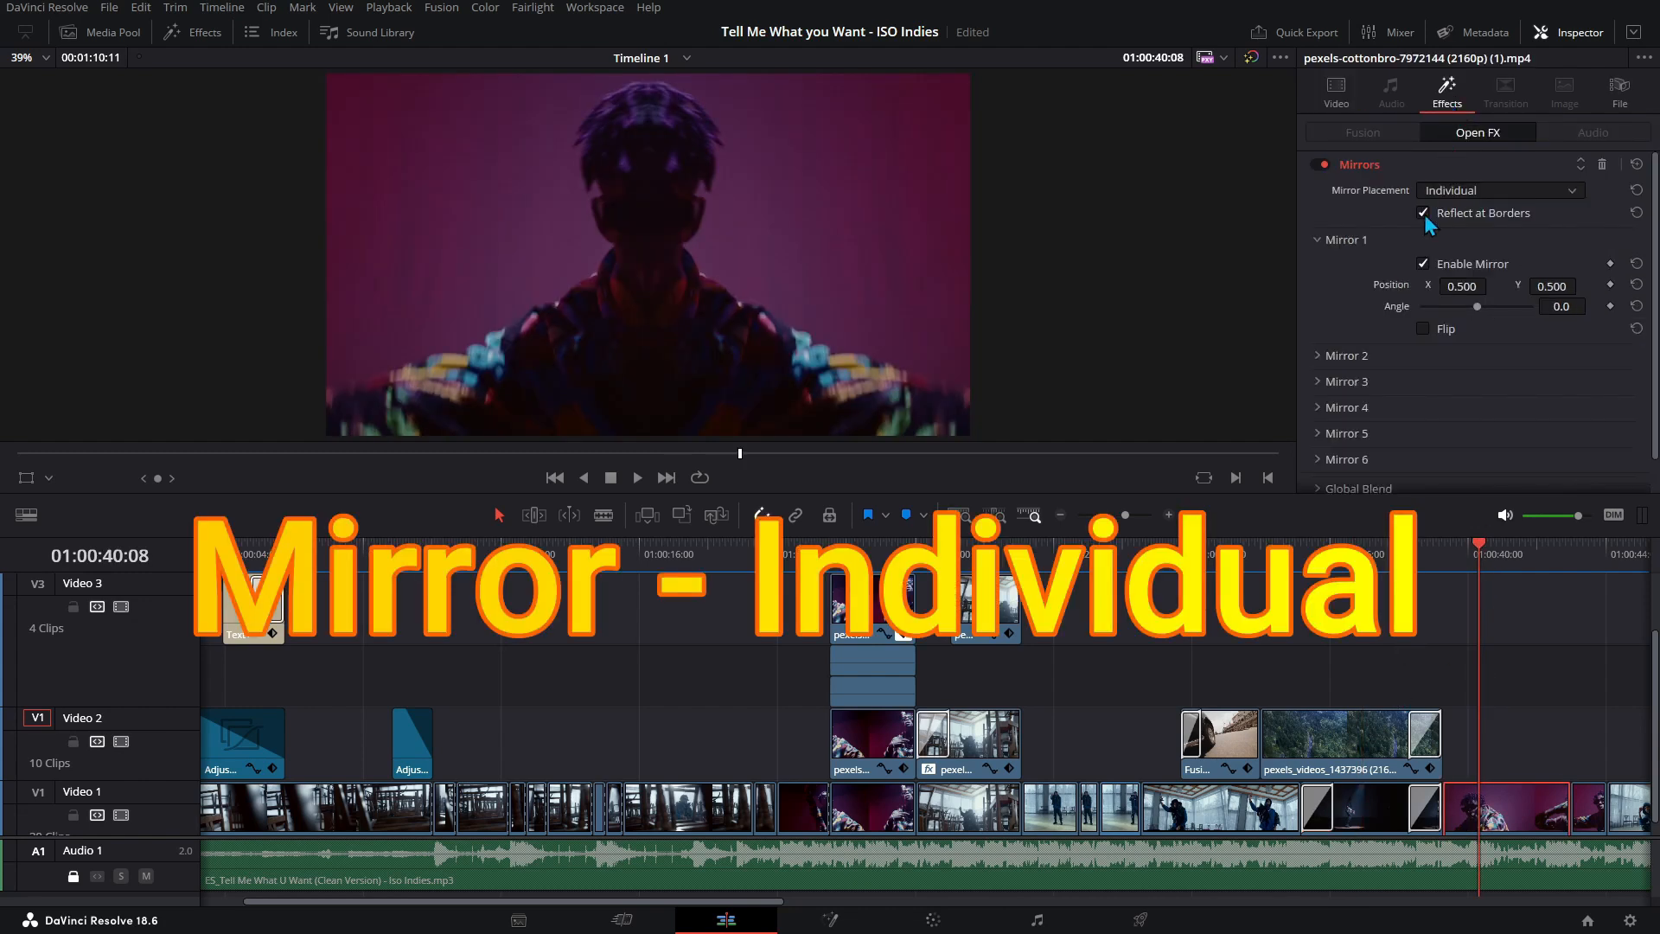
pyautogui.click(1470, 197)
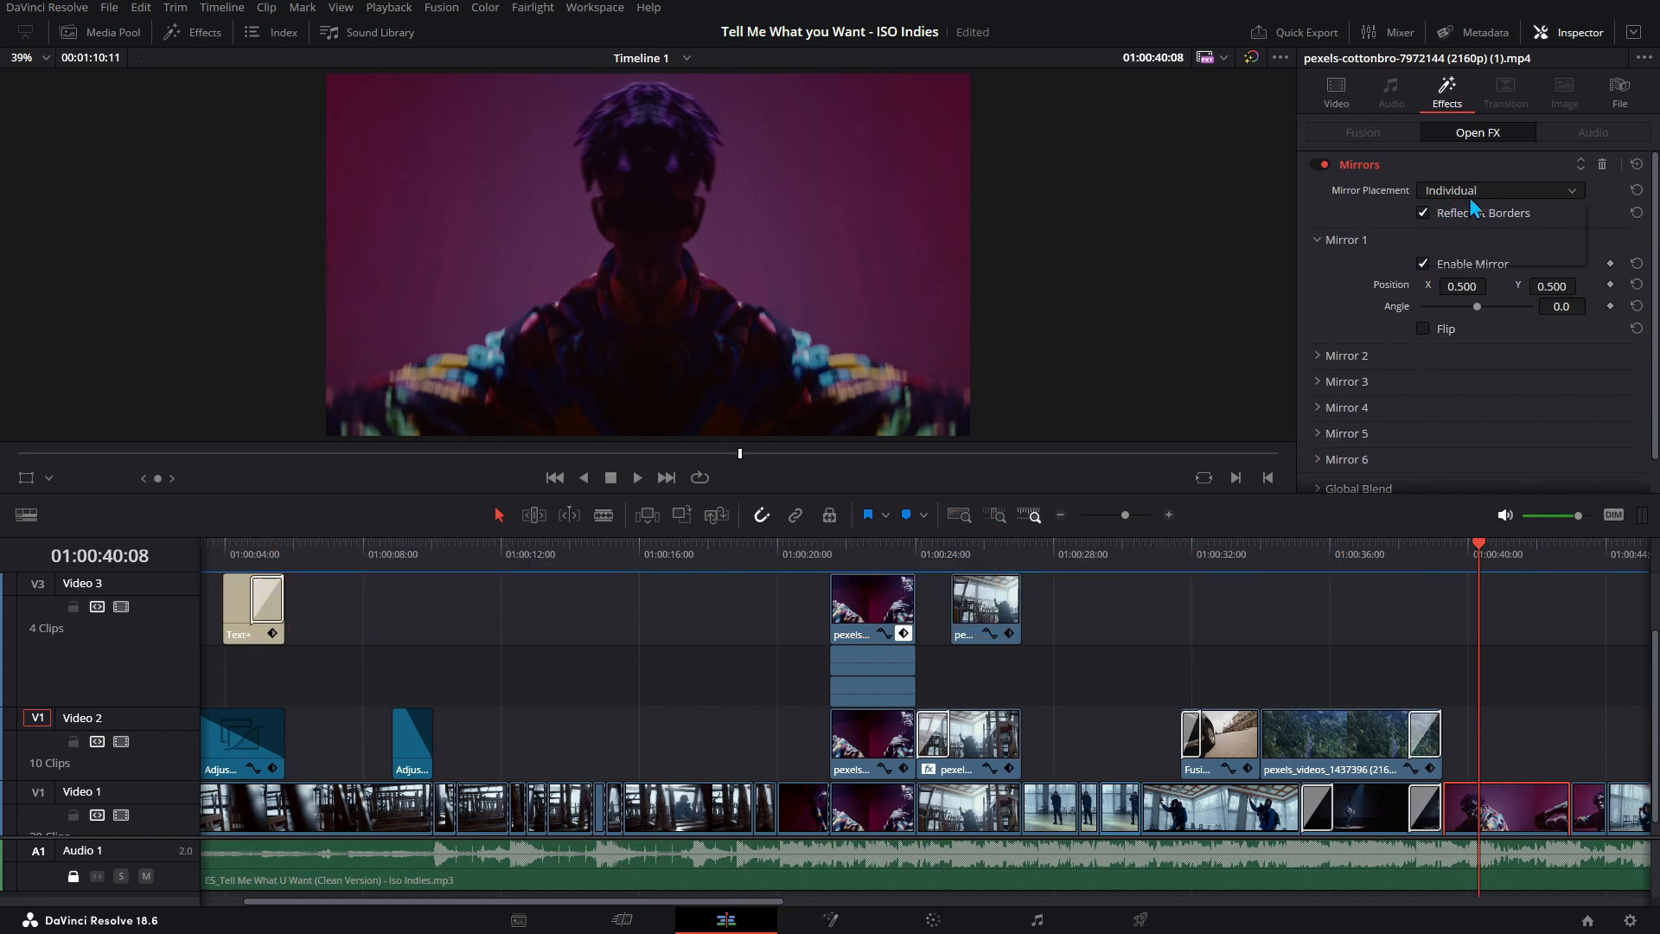
pyautogui.click(1363, 219)
# - Select Compound Clip 2, view it at 01:00:43:12, and briefly show the effects library
pyautogui.hscroll(10, 942, 813)
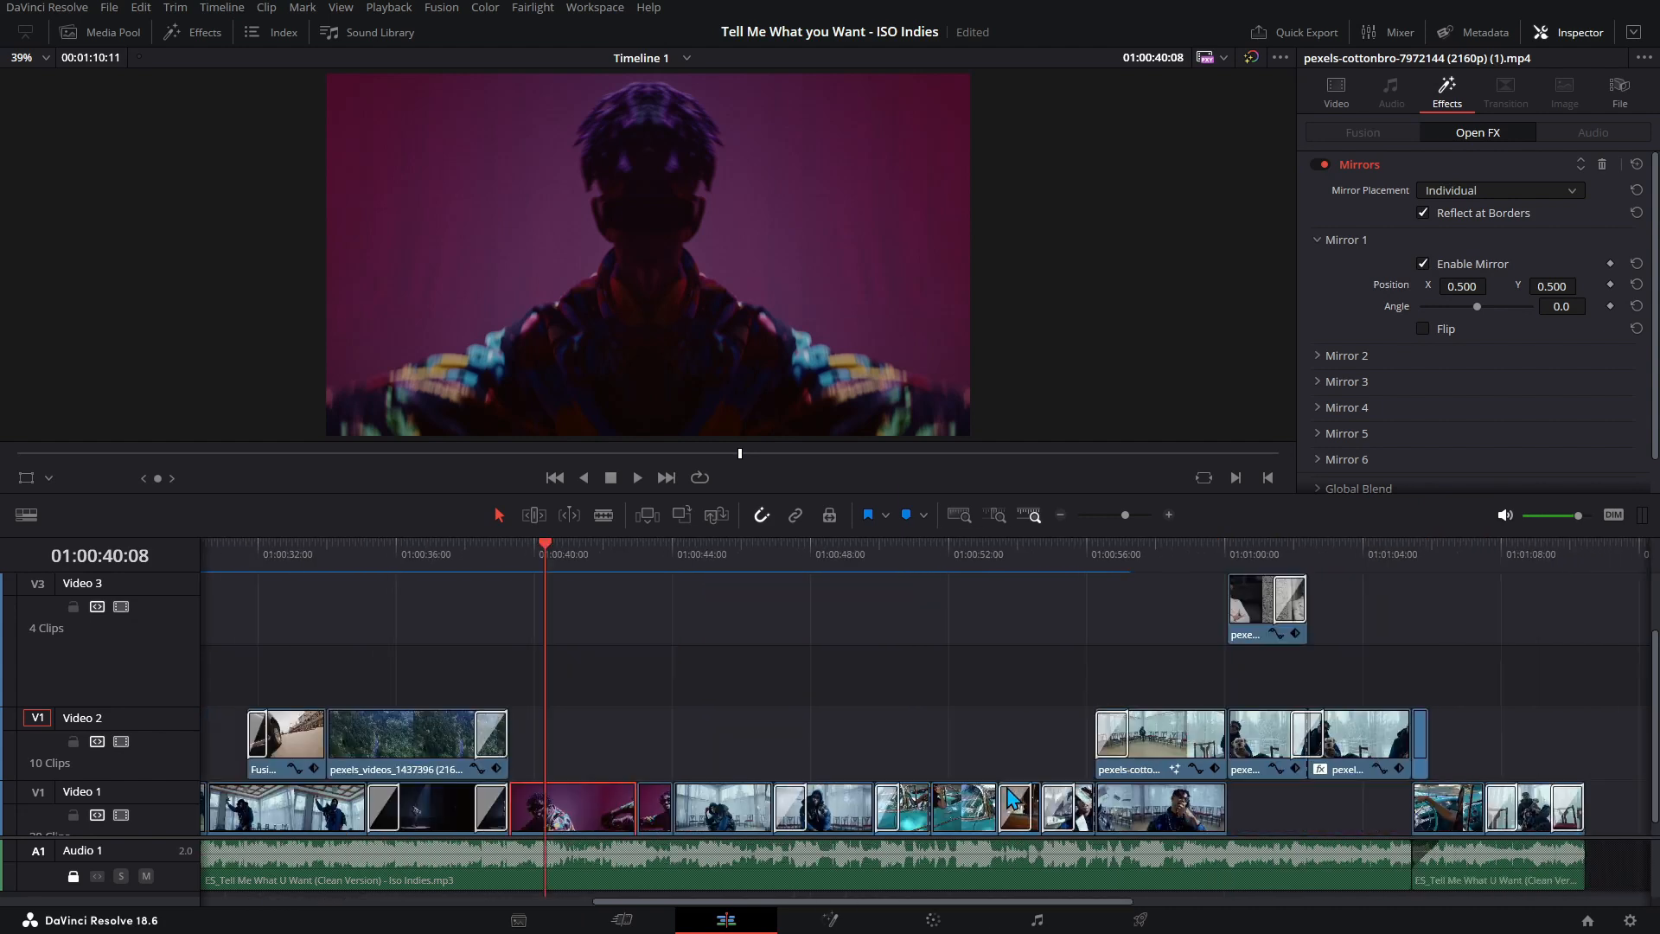
pyautogui.hscroll(2, 476, 828)
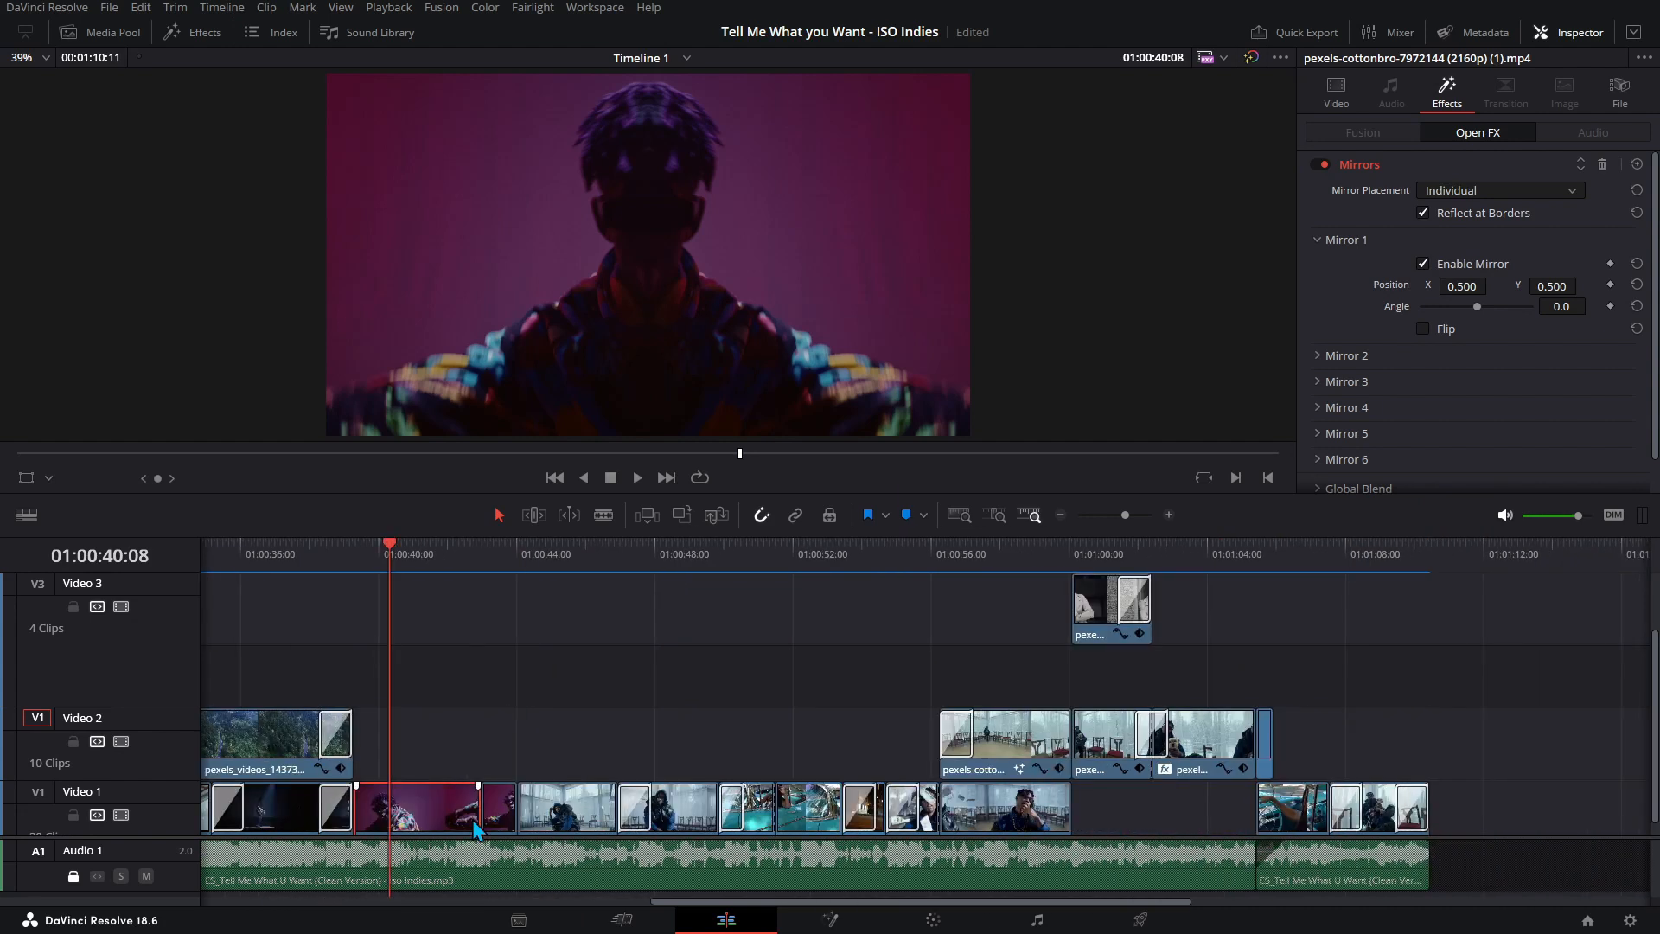
pyautogui.click(494, 813)
pyautogui.click(501, 567)
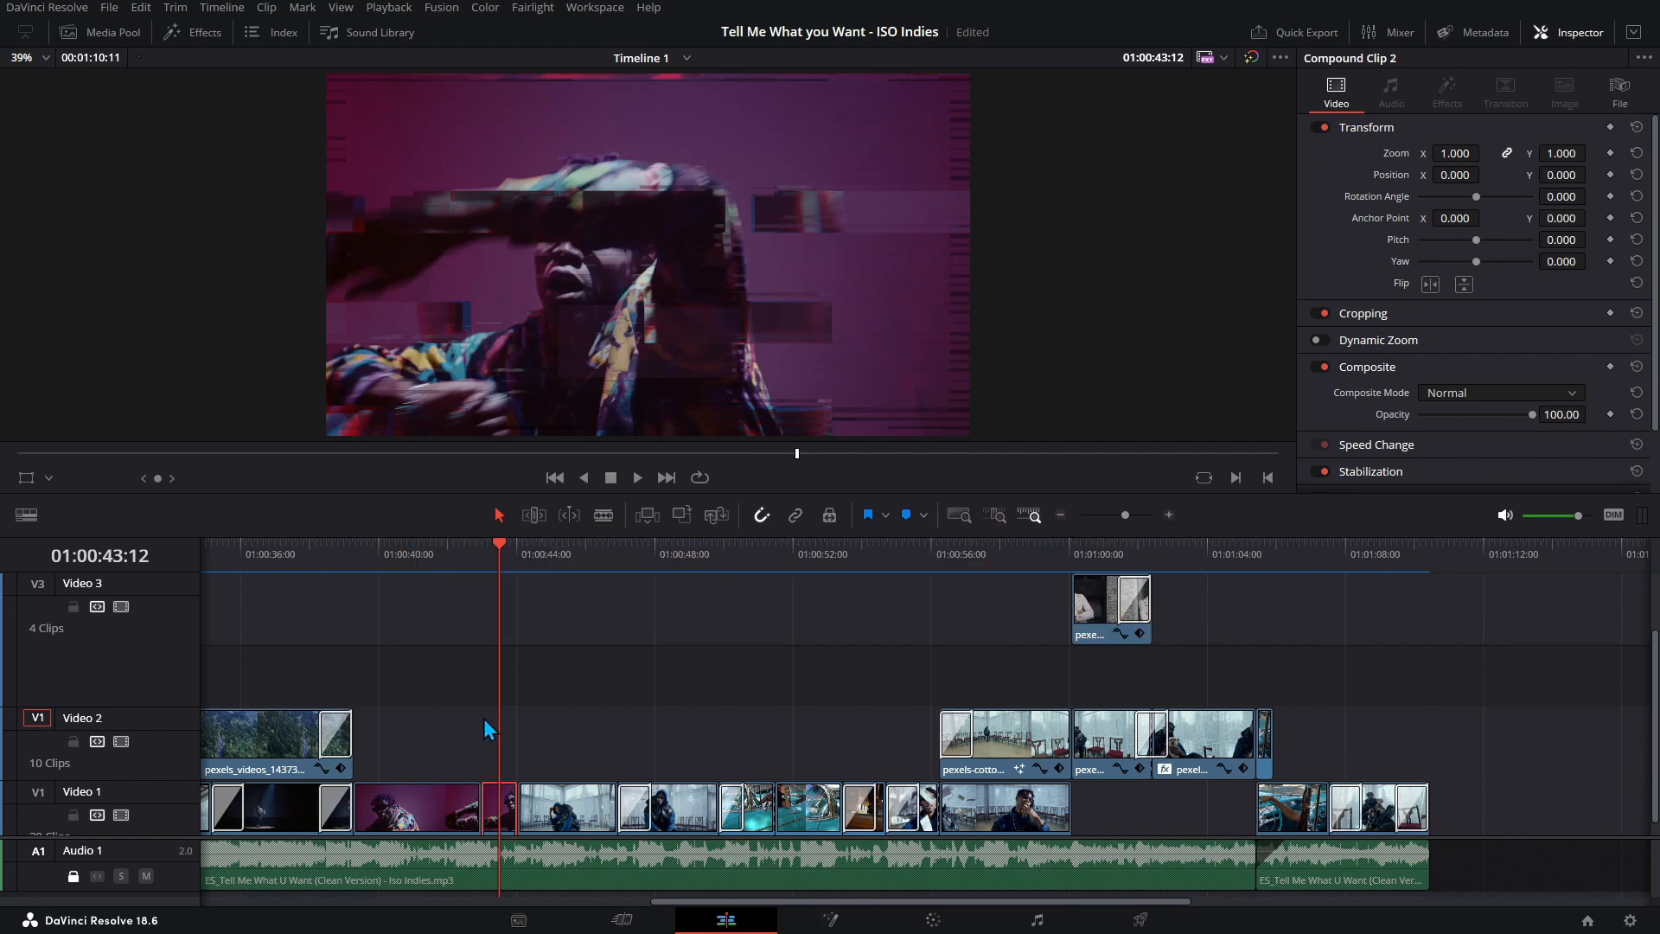
pyautogui.click(201, 34)
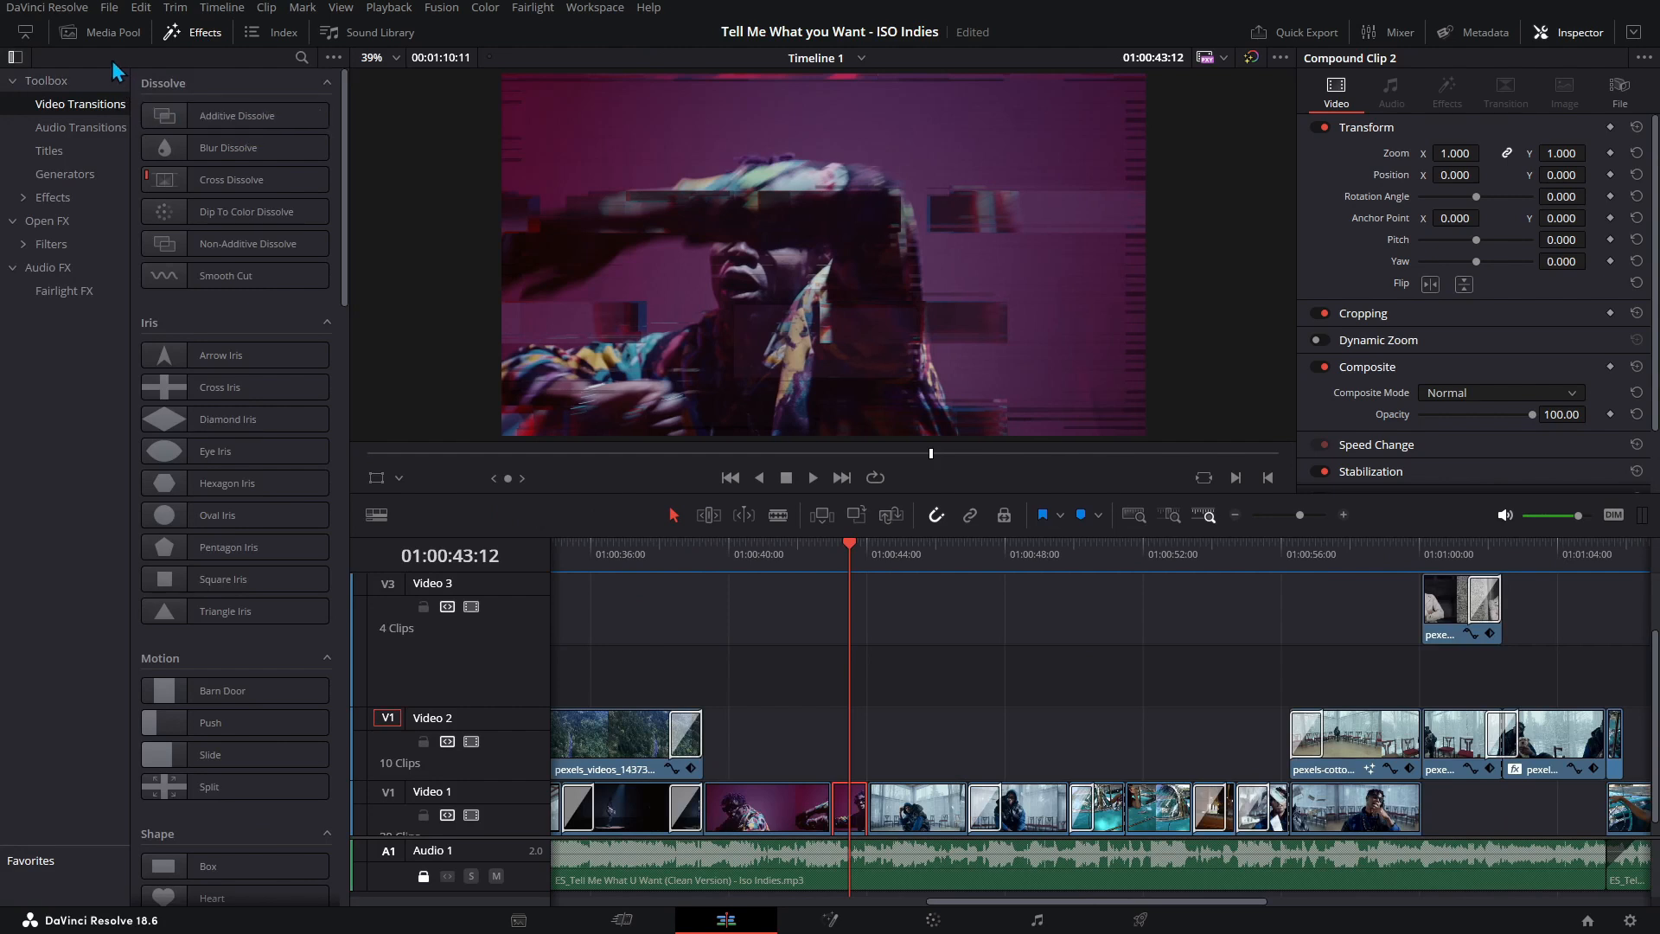
pyautogui.click(205, 34)
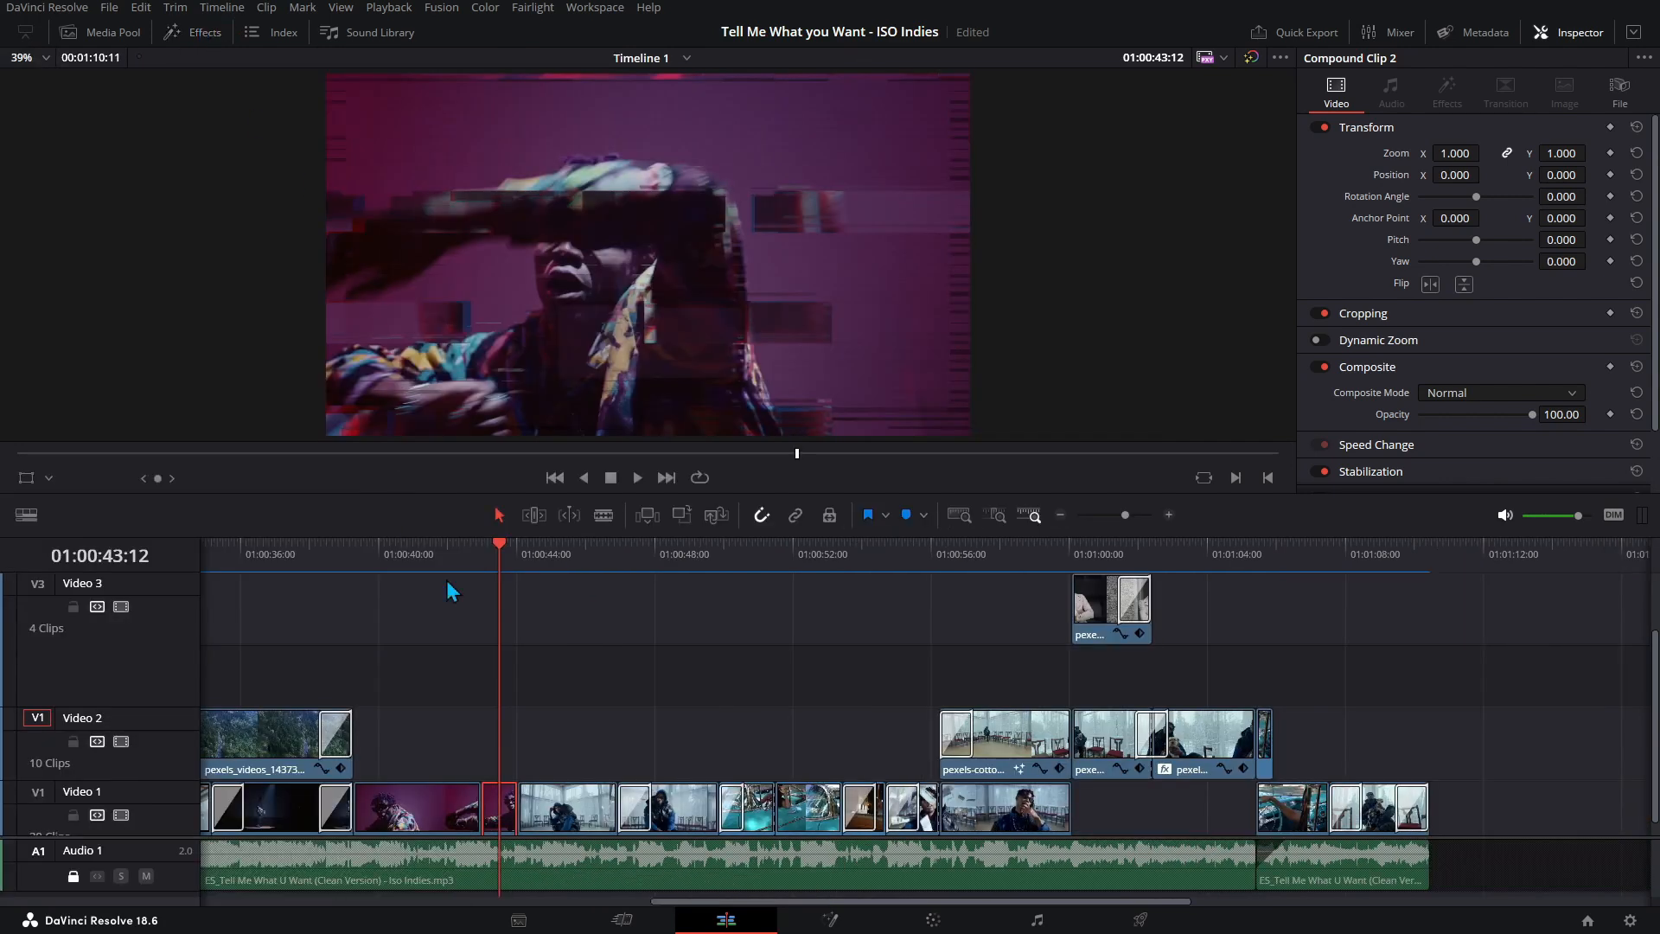
# - Review the Slide Left transition of the pexels-cottonbro-7955109 clip and play the earlier section through to 01:00:39:17
pyautogui.click(563, 795)
pyautogui.click(563, 554)
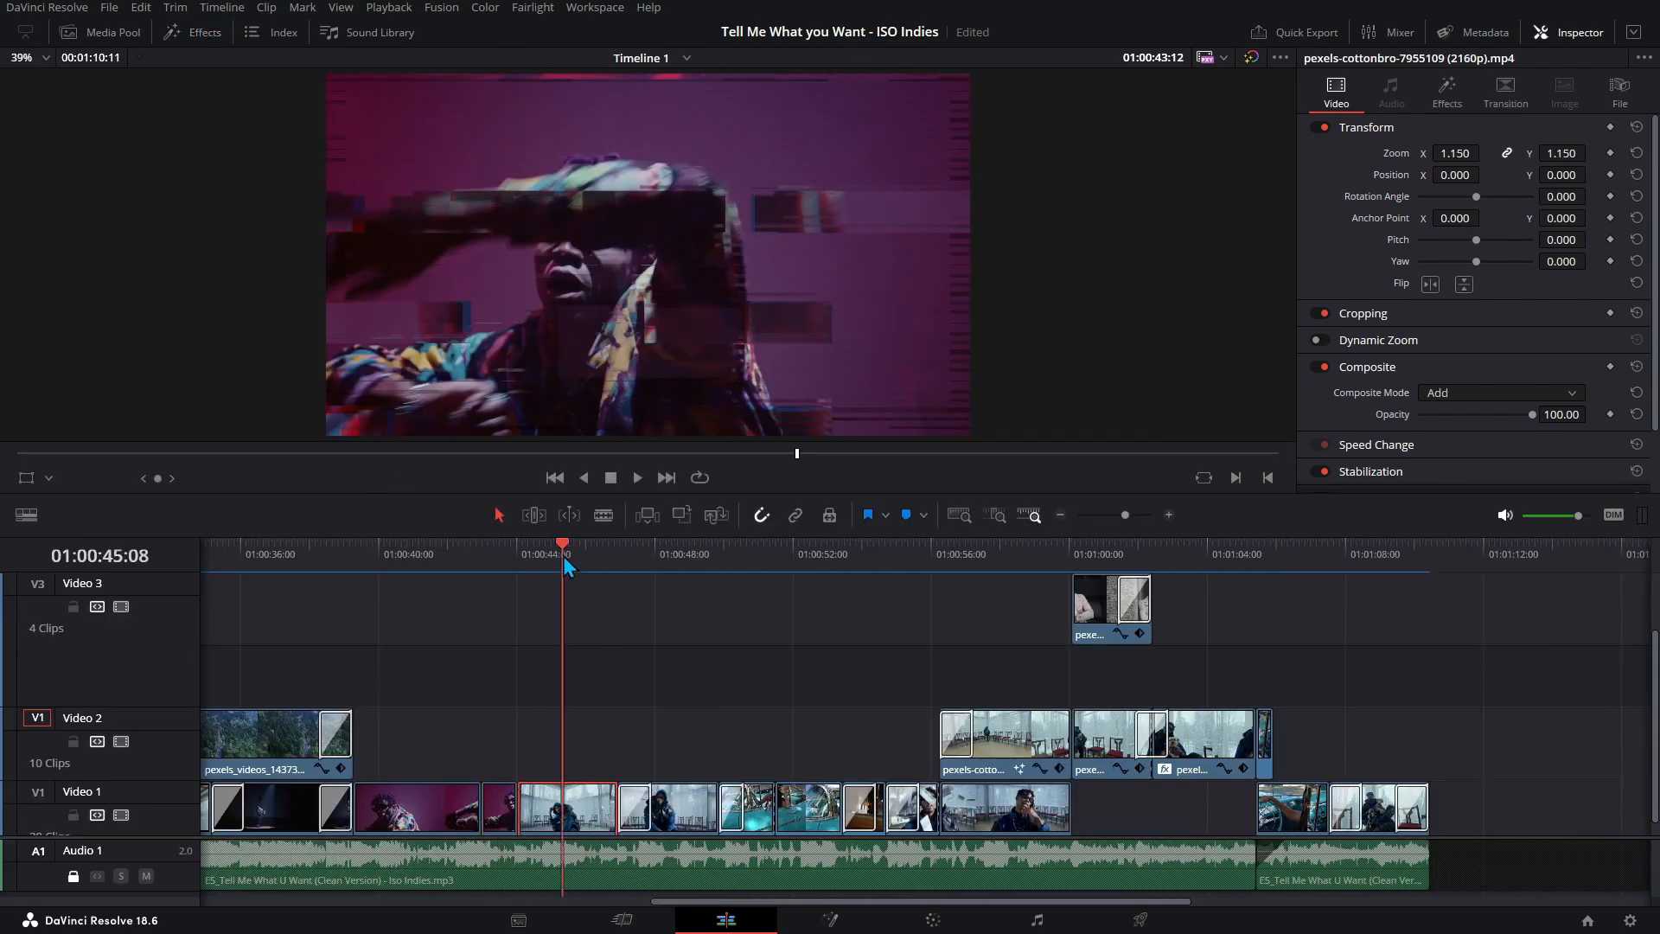
pyautogui.click(220, 557)
pyautogui.press('space')
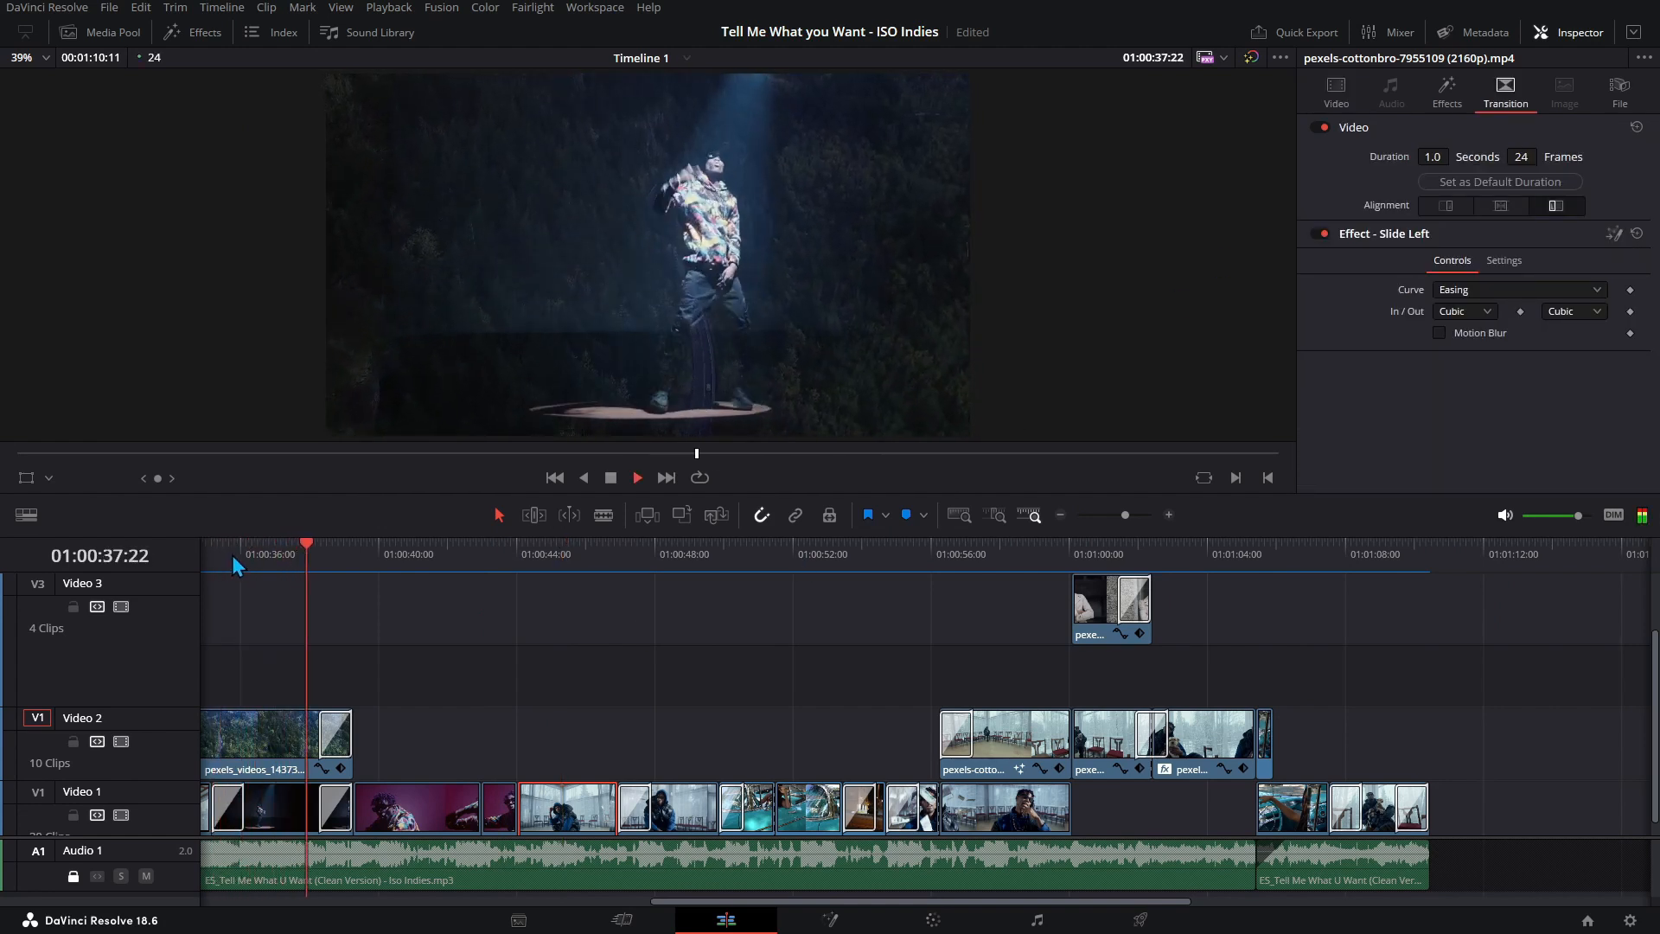
pyautogui.press('space')
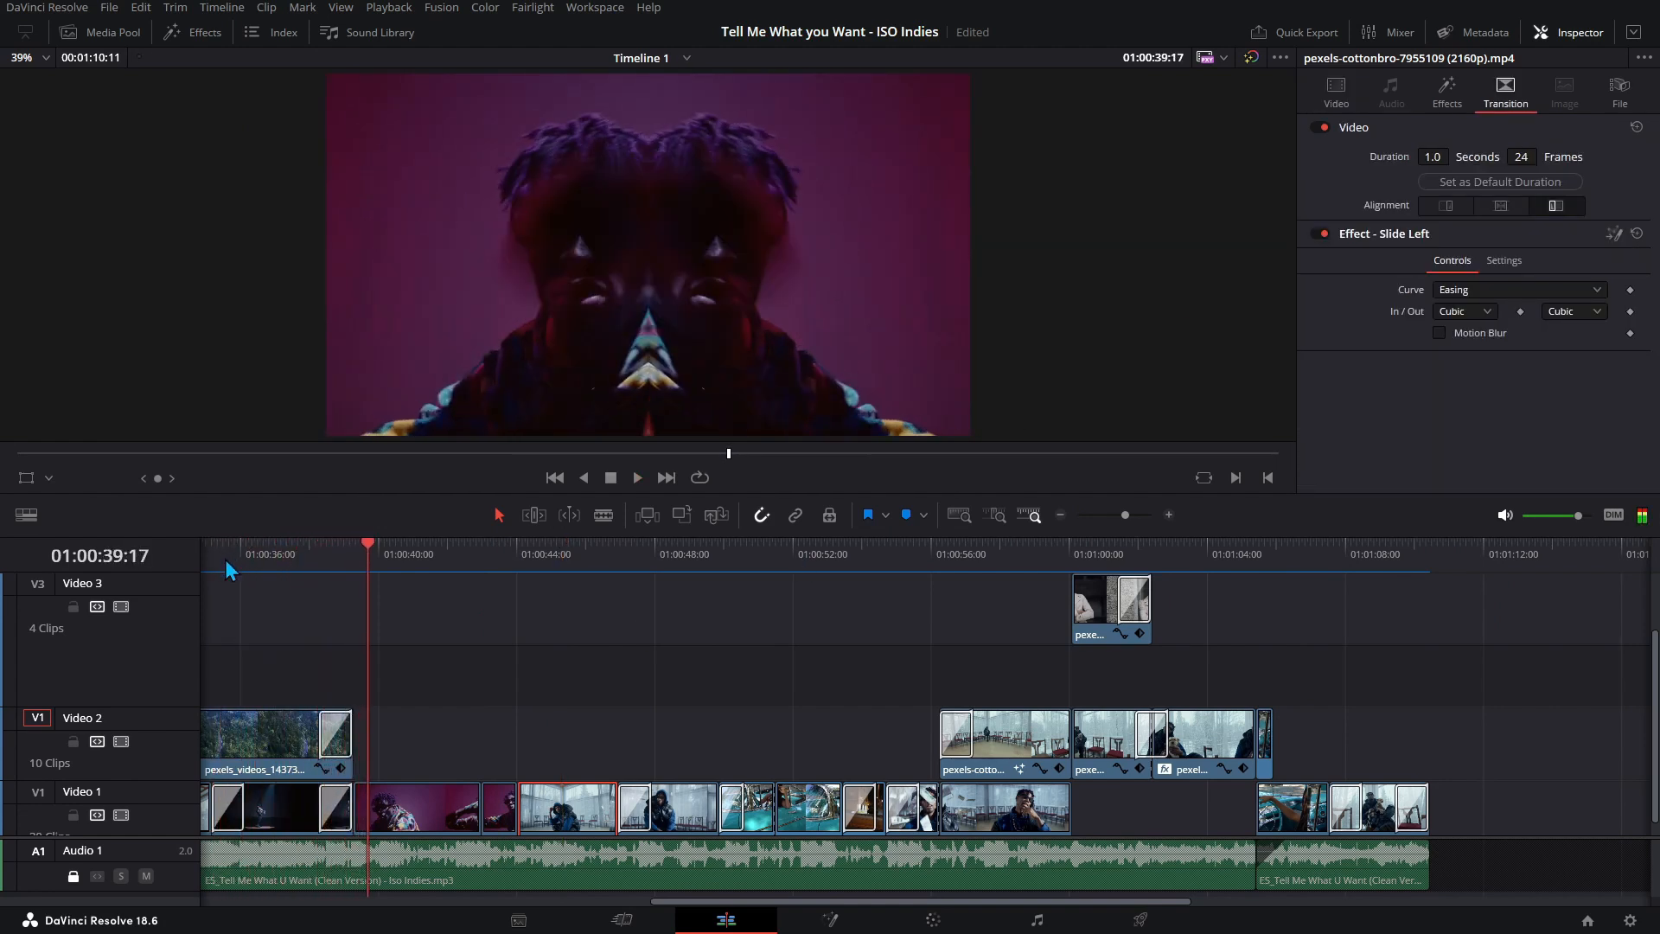
# - Review the Blur Dissolve ending the forest clip and the Glow ending the Video 1 clip below it, and play through both
pyautogui.click(330, 737)
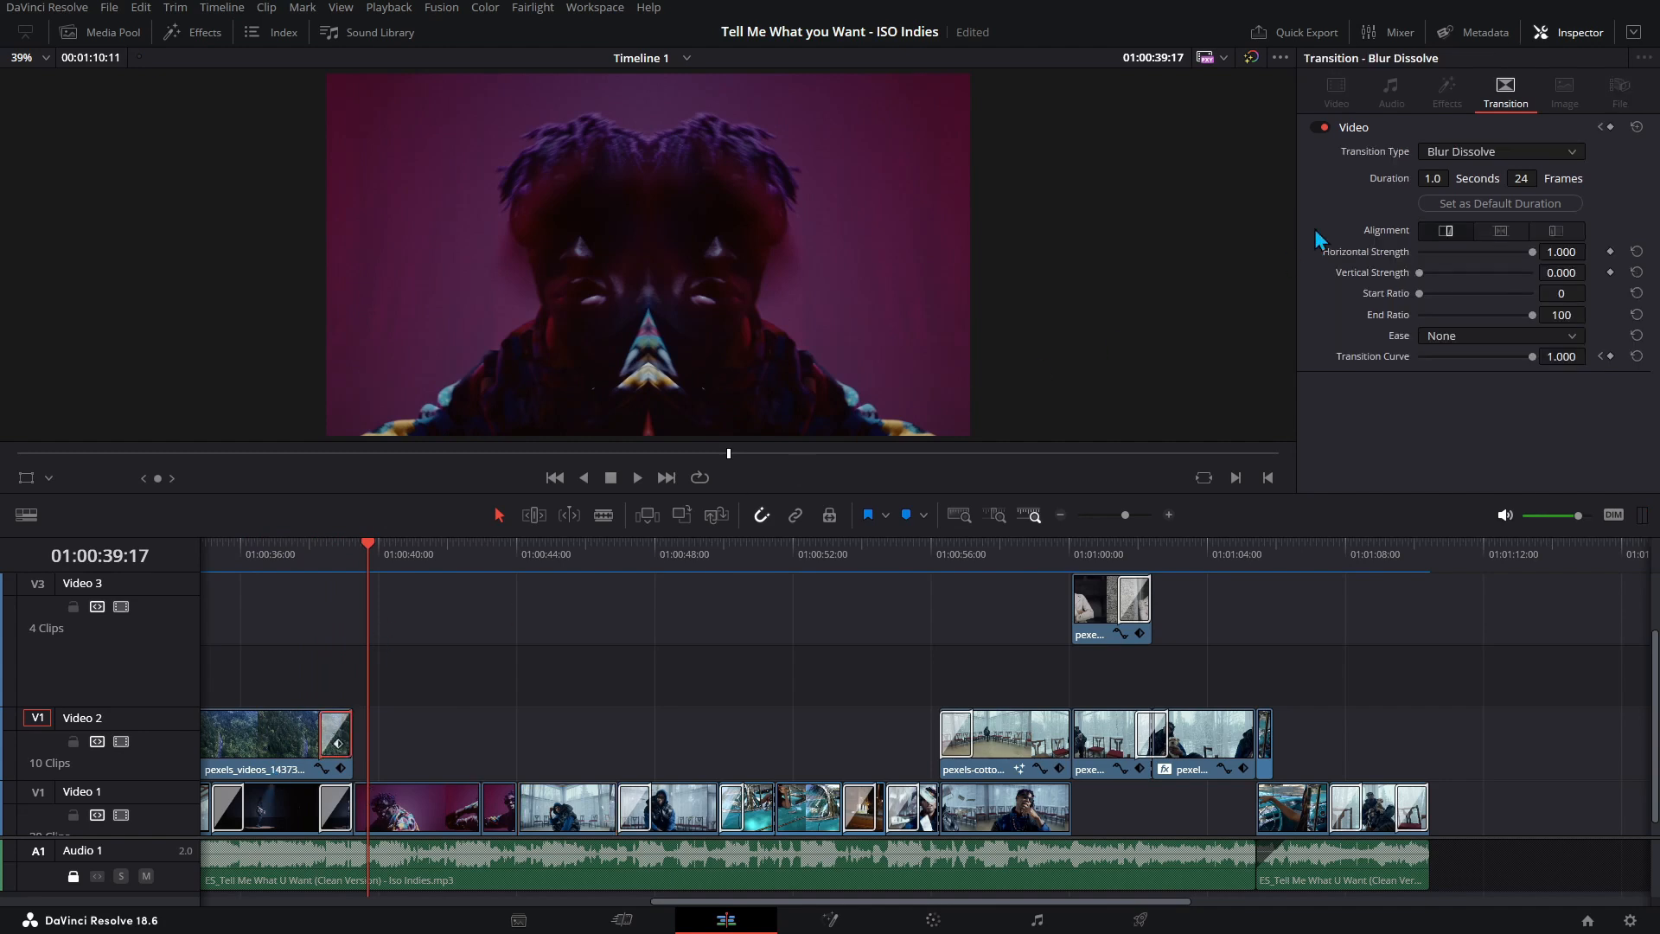
pyautogui.click(336, 811)
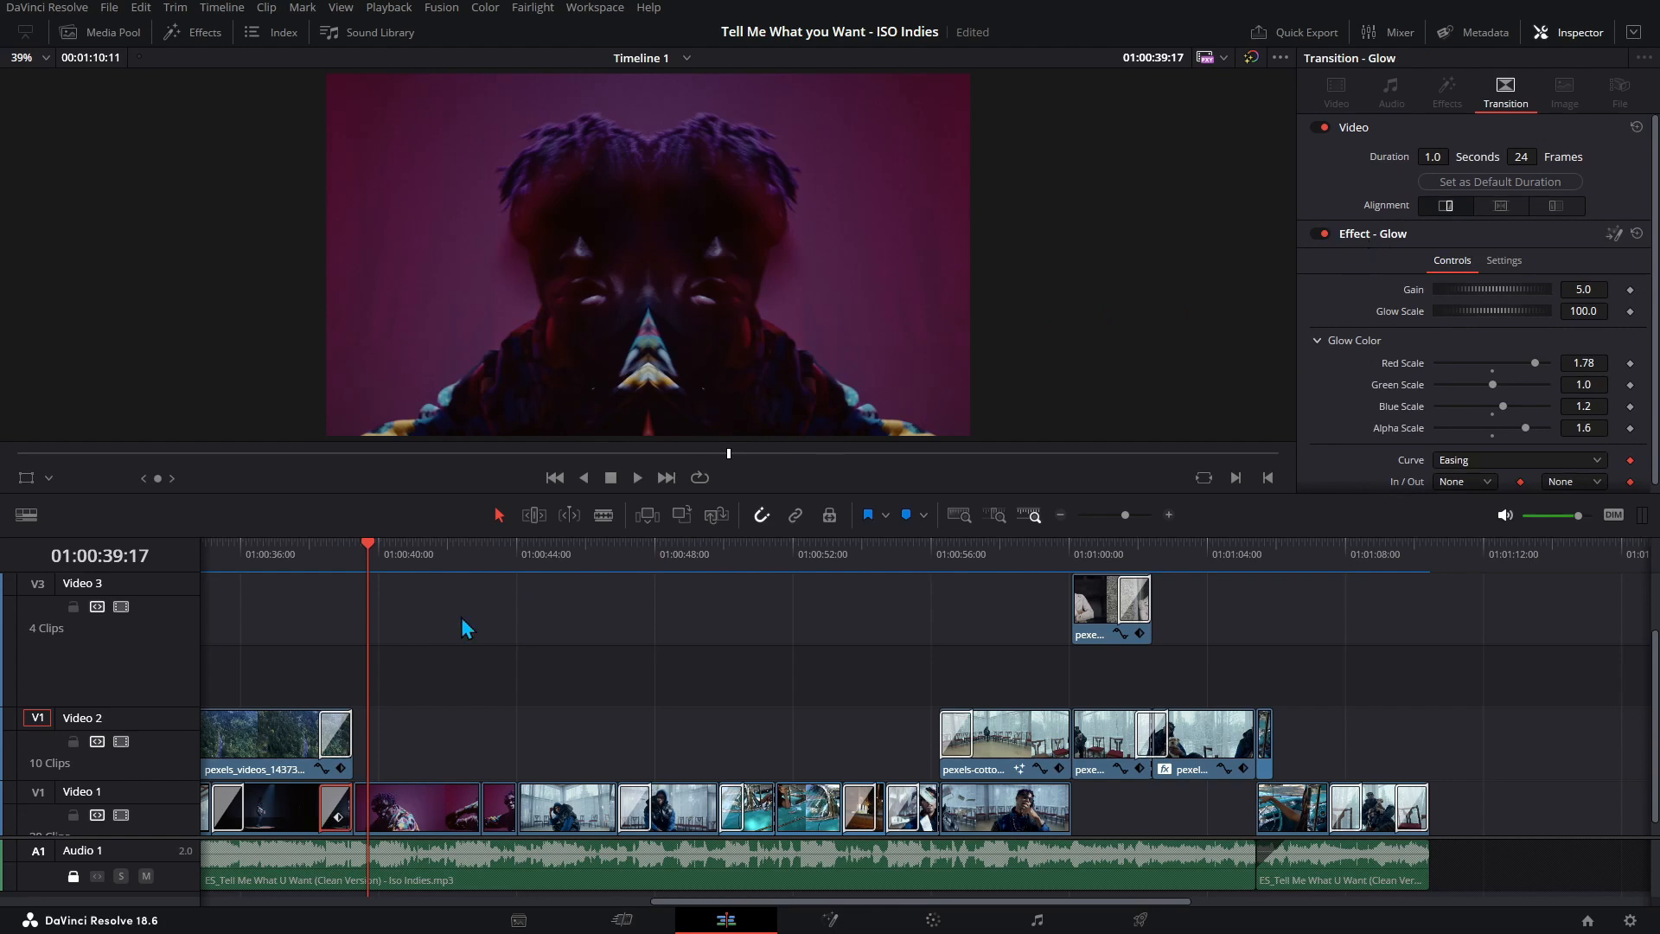
pyautogui.click(313, 553)
pyautogui.press('space')
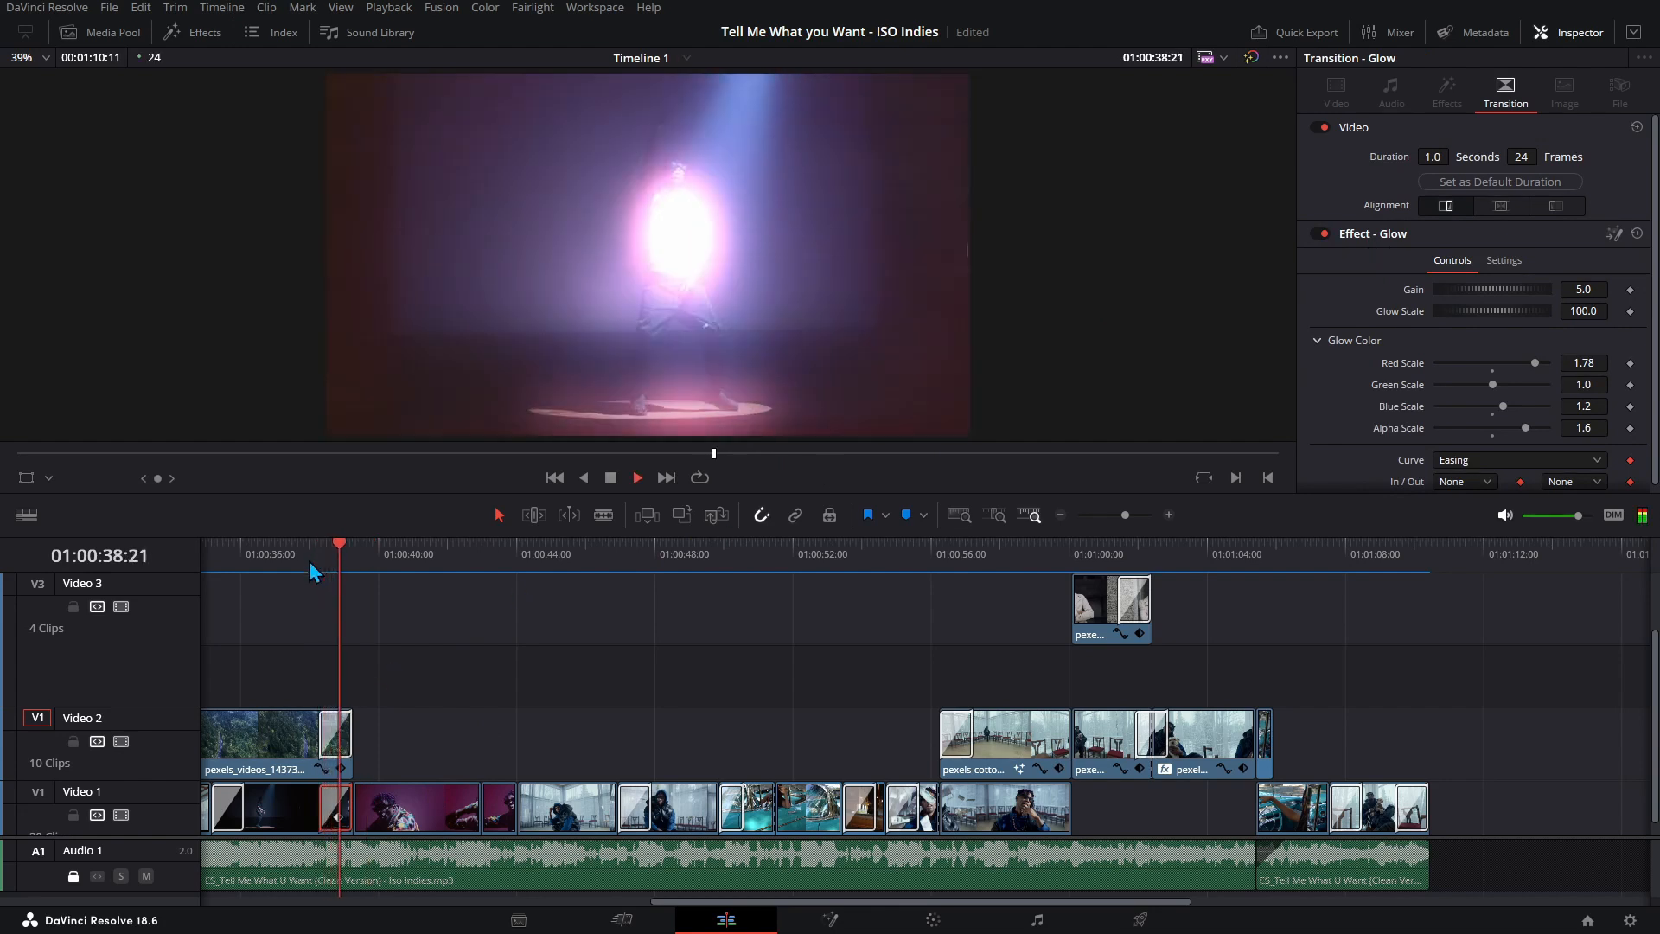
pyautogui.press('space')
# - Play from the purple mirrored clip to 01:00:45:02 and review the pexels-cottonbro-7955109 clip's Edge Detect effect and Slide Left transition
pyautogui.click(444, 817)
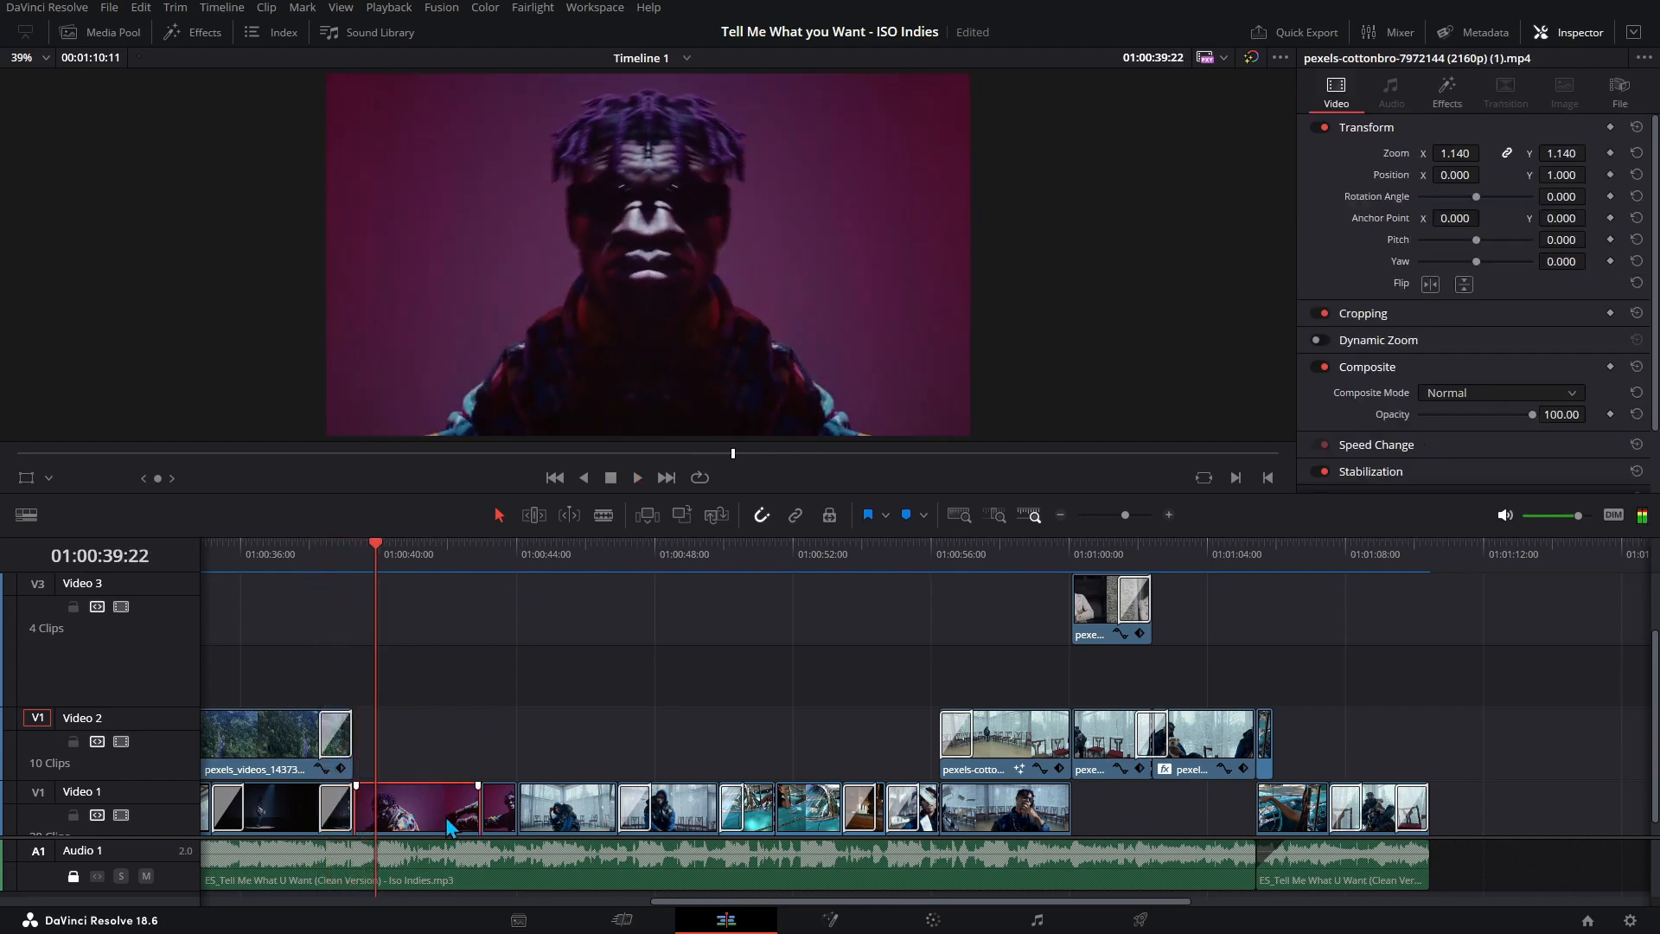
pyautogui.press('space')
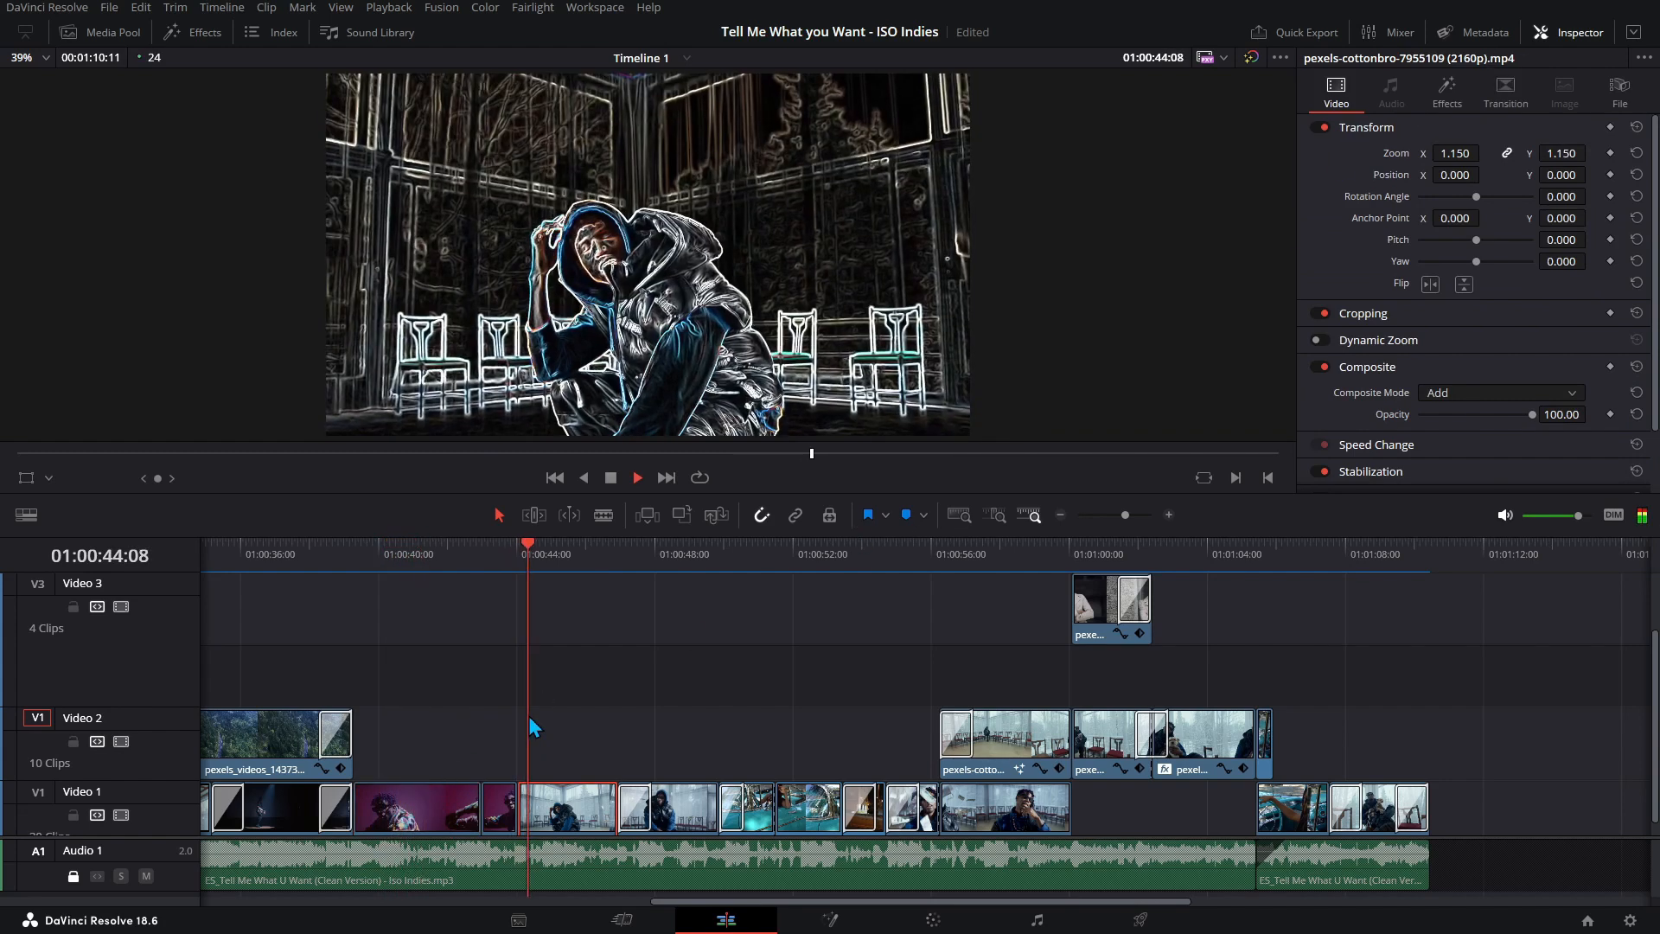
pyautogui.press('space')
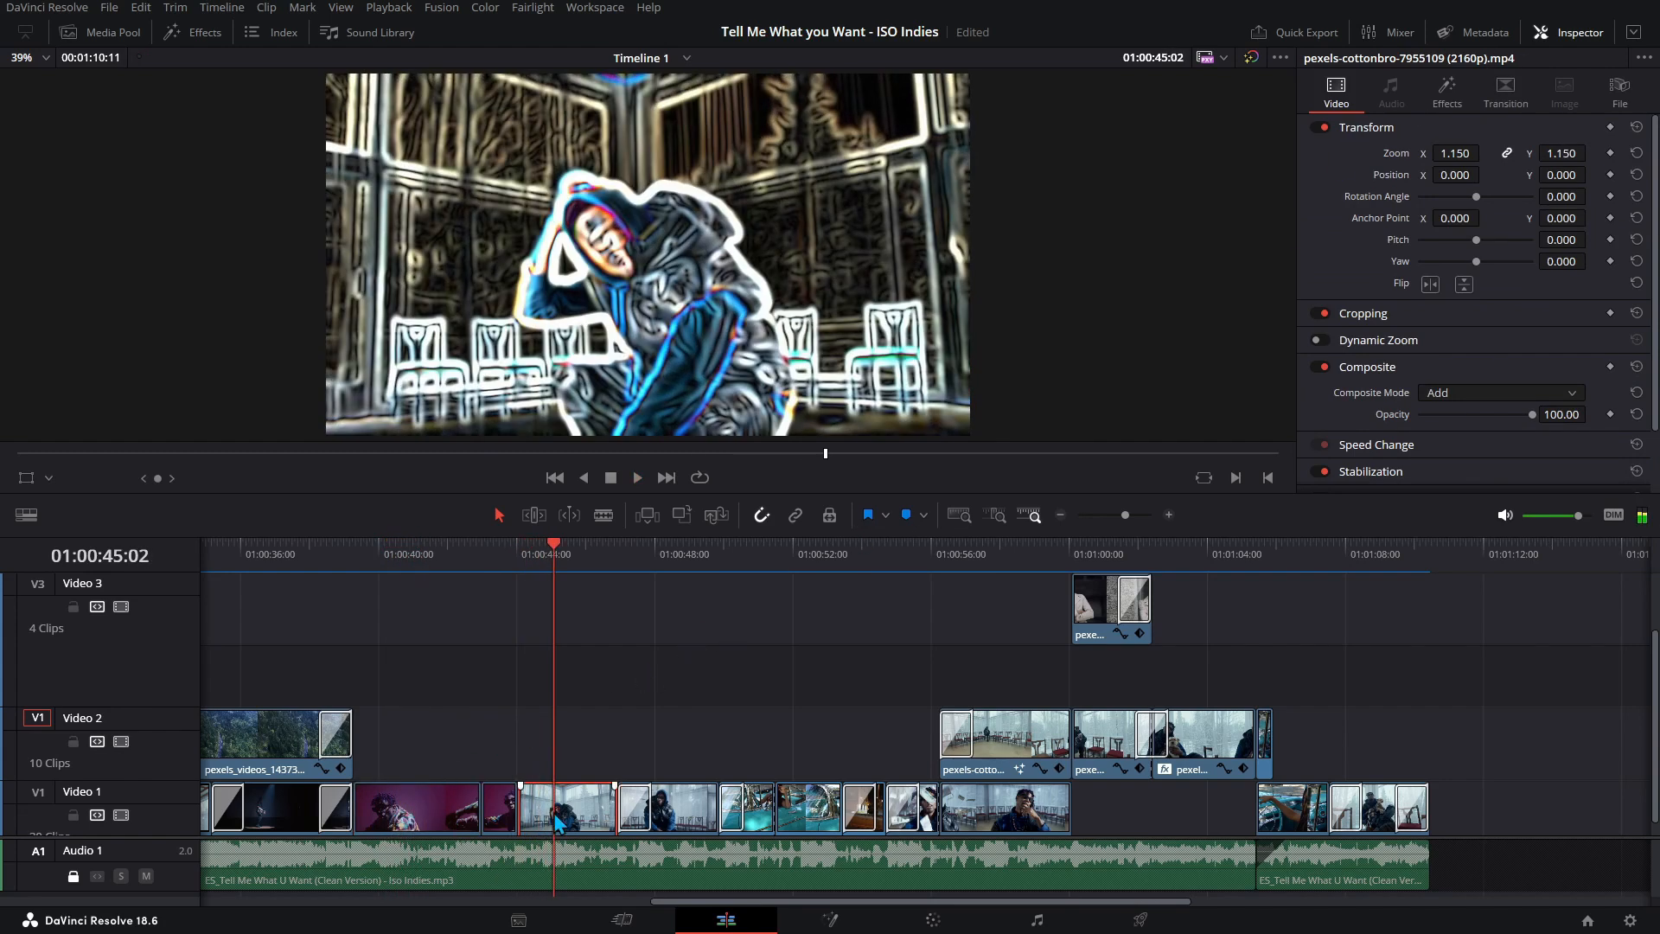
pyautogui.click(1436, 99)
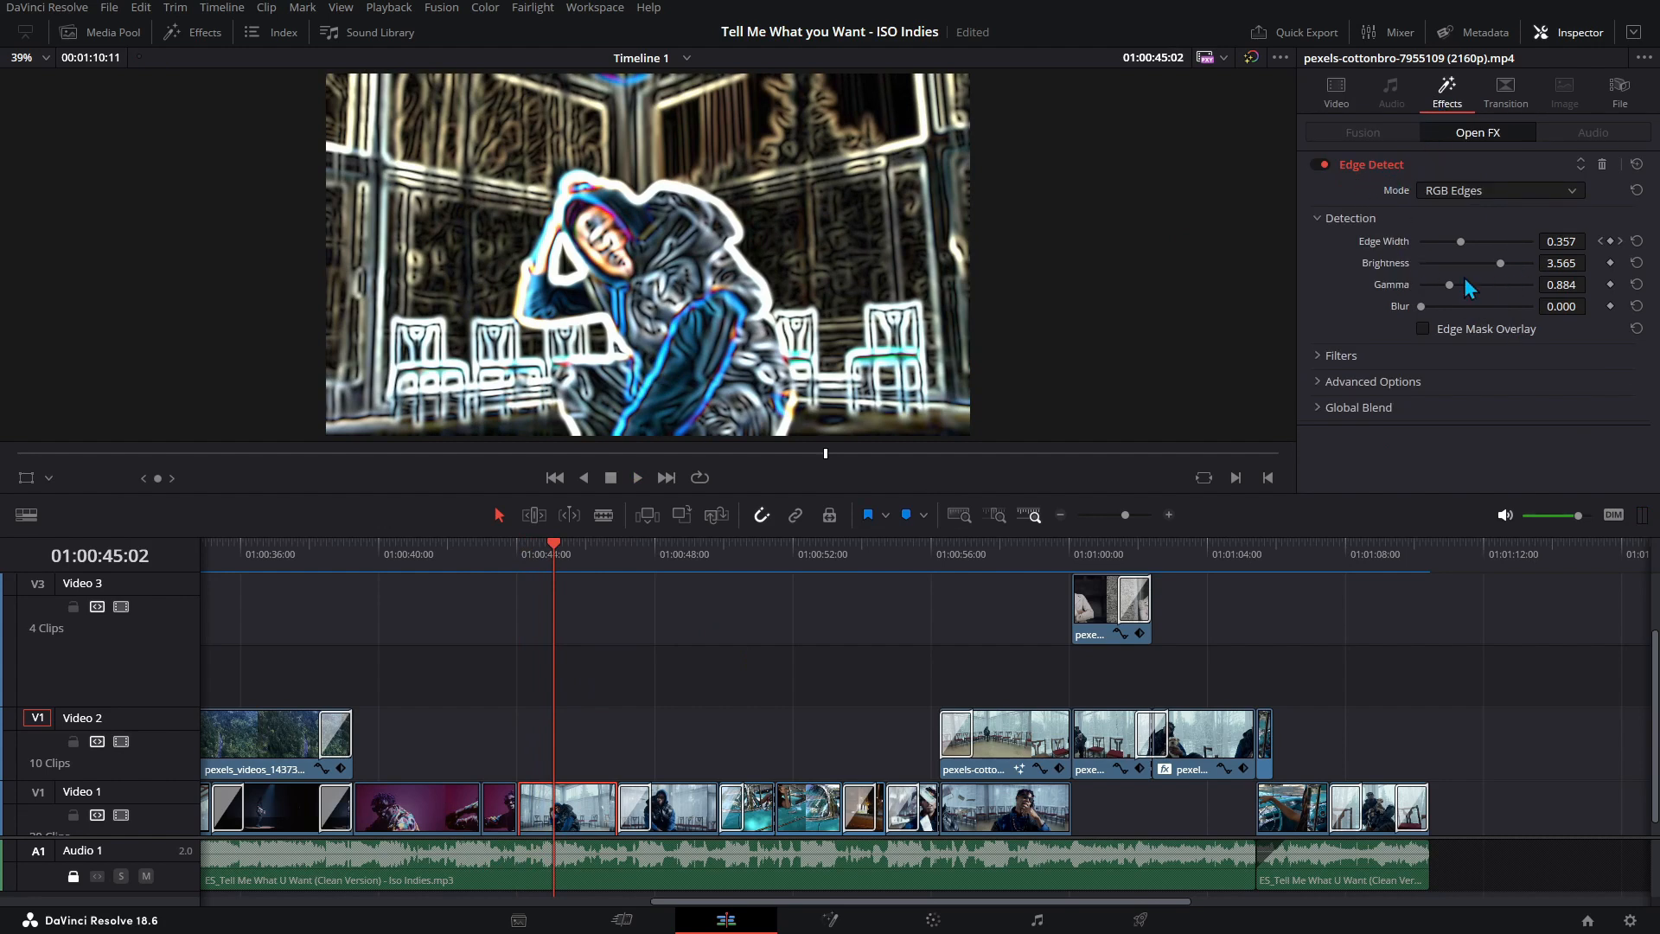
pyautogui.click(1505, 91)
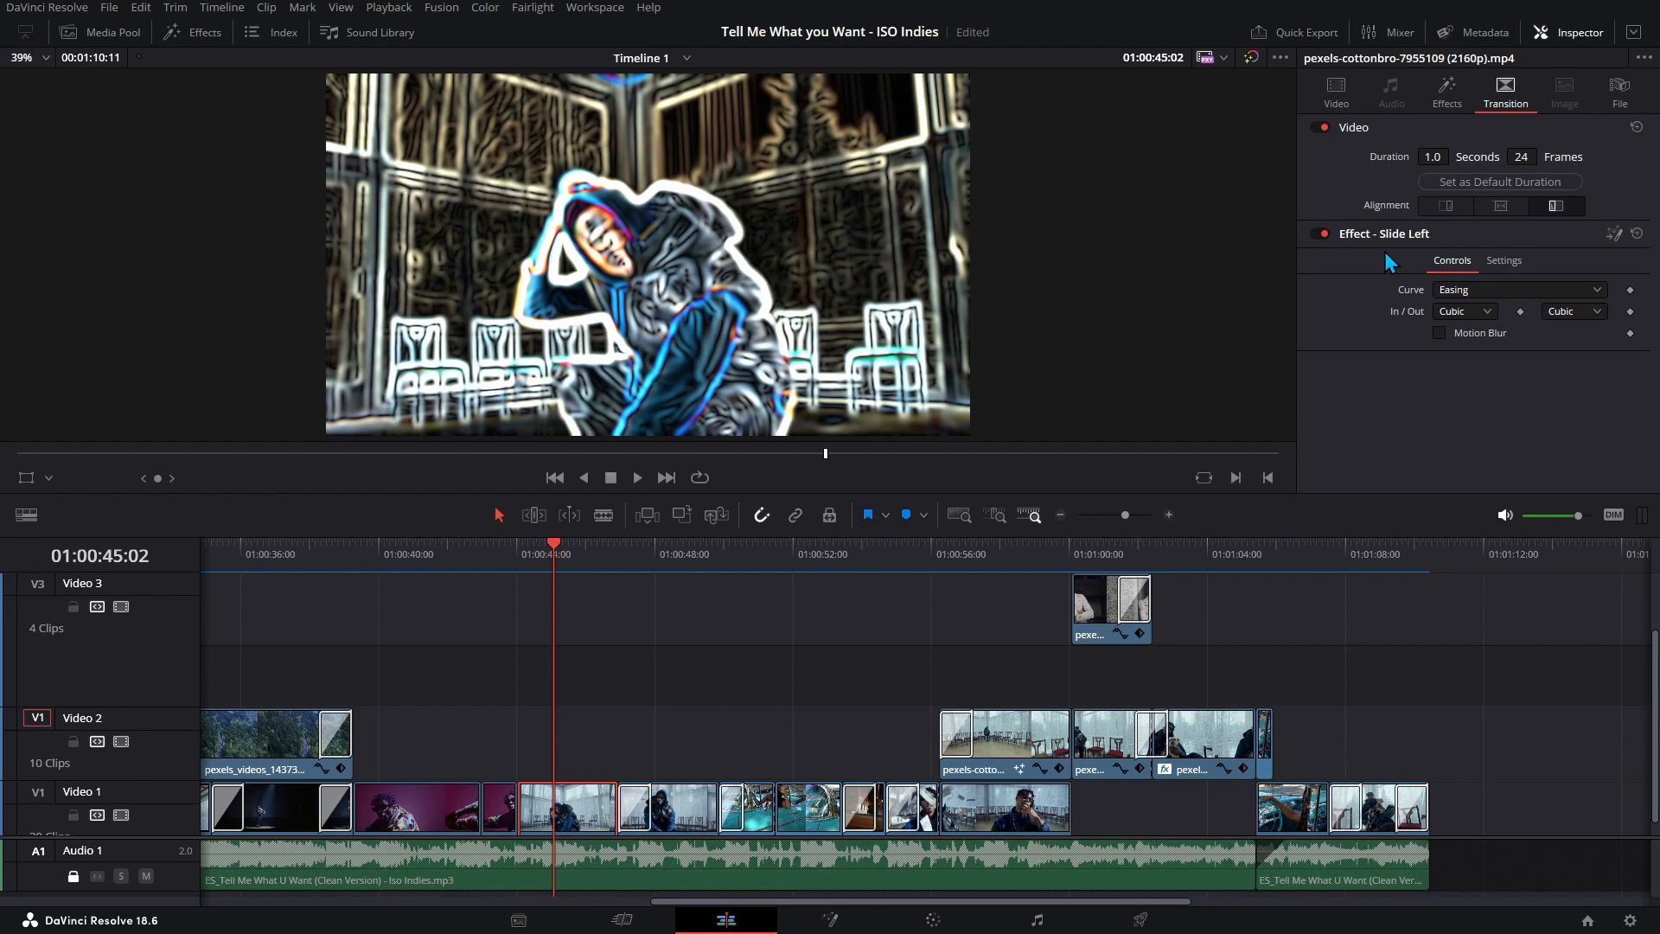
# - Play past the hooded man's clip, pexels-cottonbro-7955501, and review its Round and Down transition into the turquoise car clip
pyautogui.press('space')
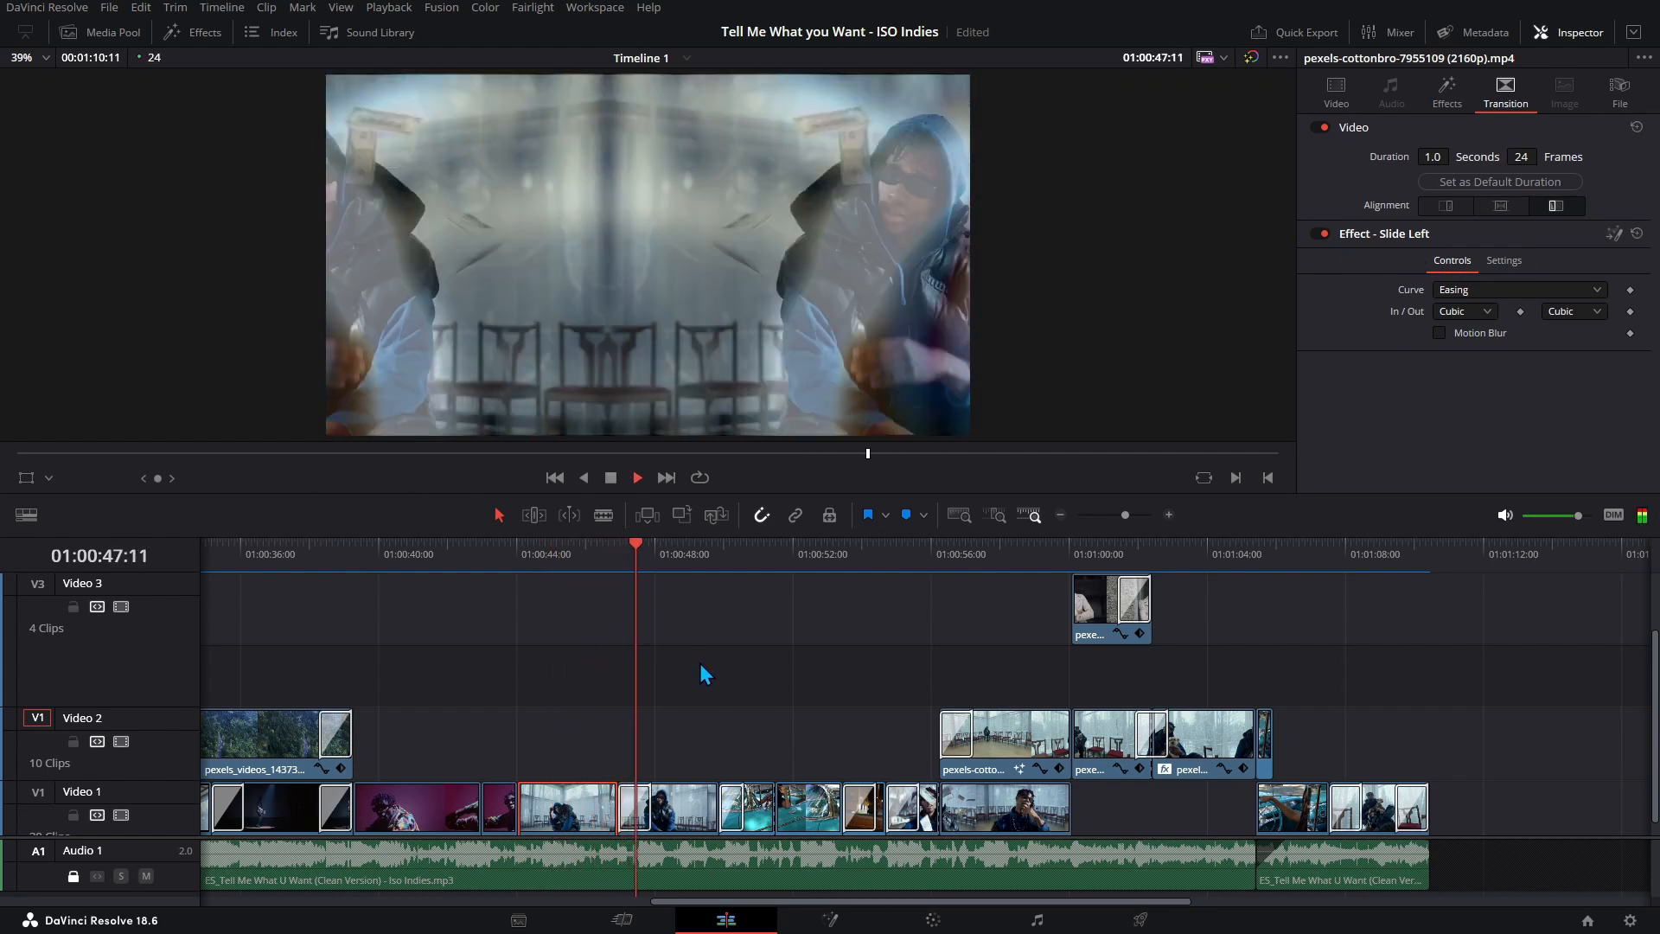
pyautogui.press('space')
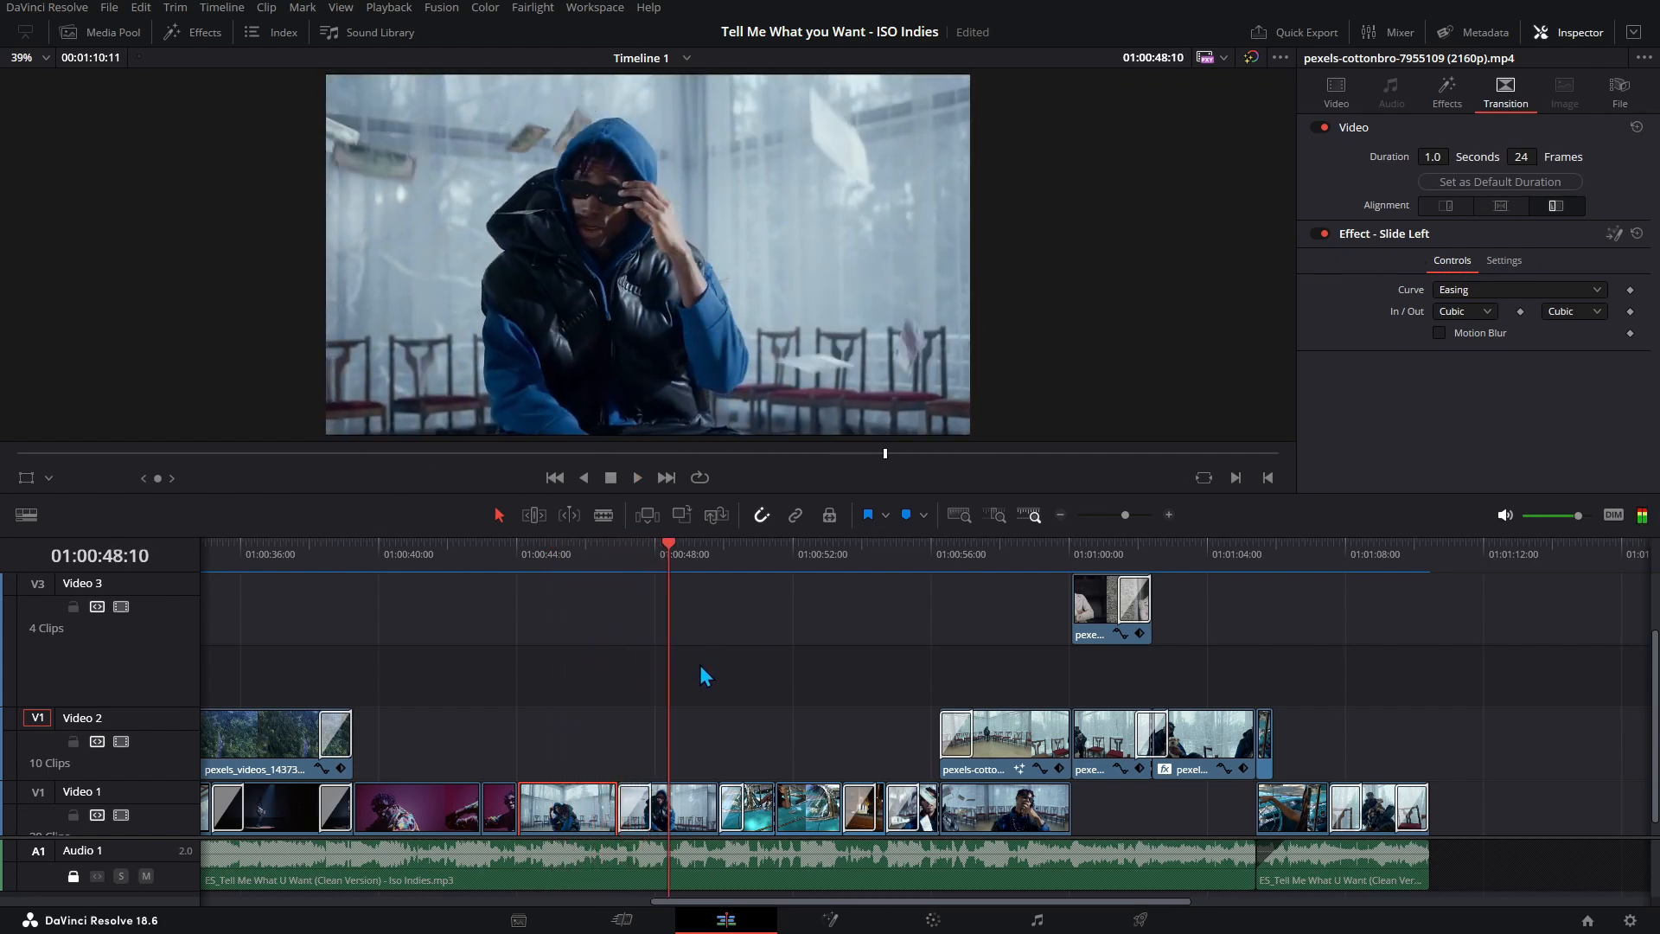
pyautogui.click(683, 806)
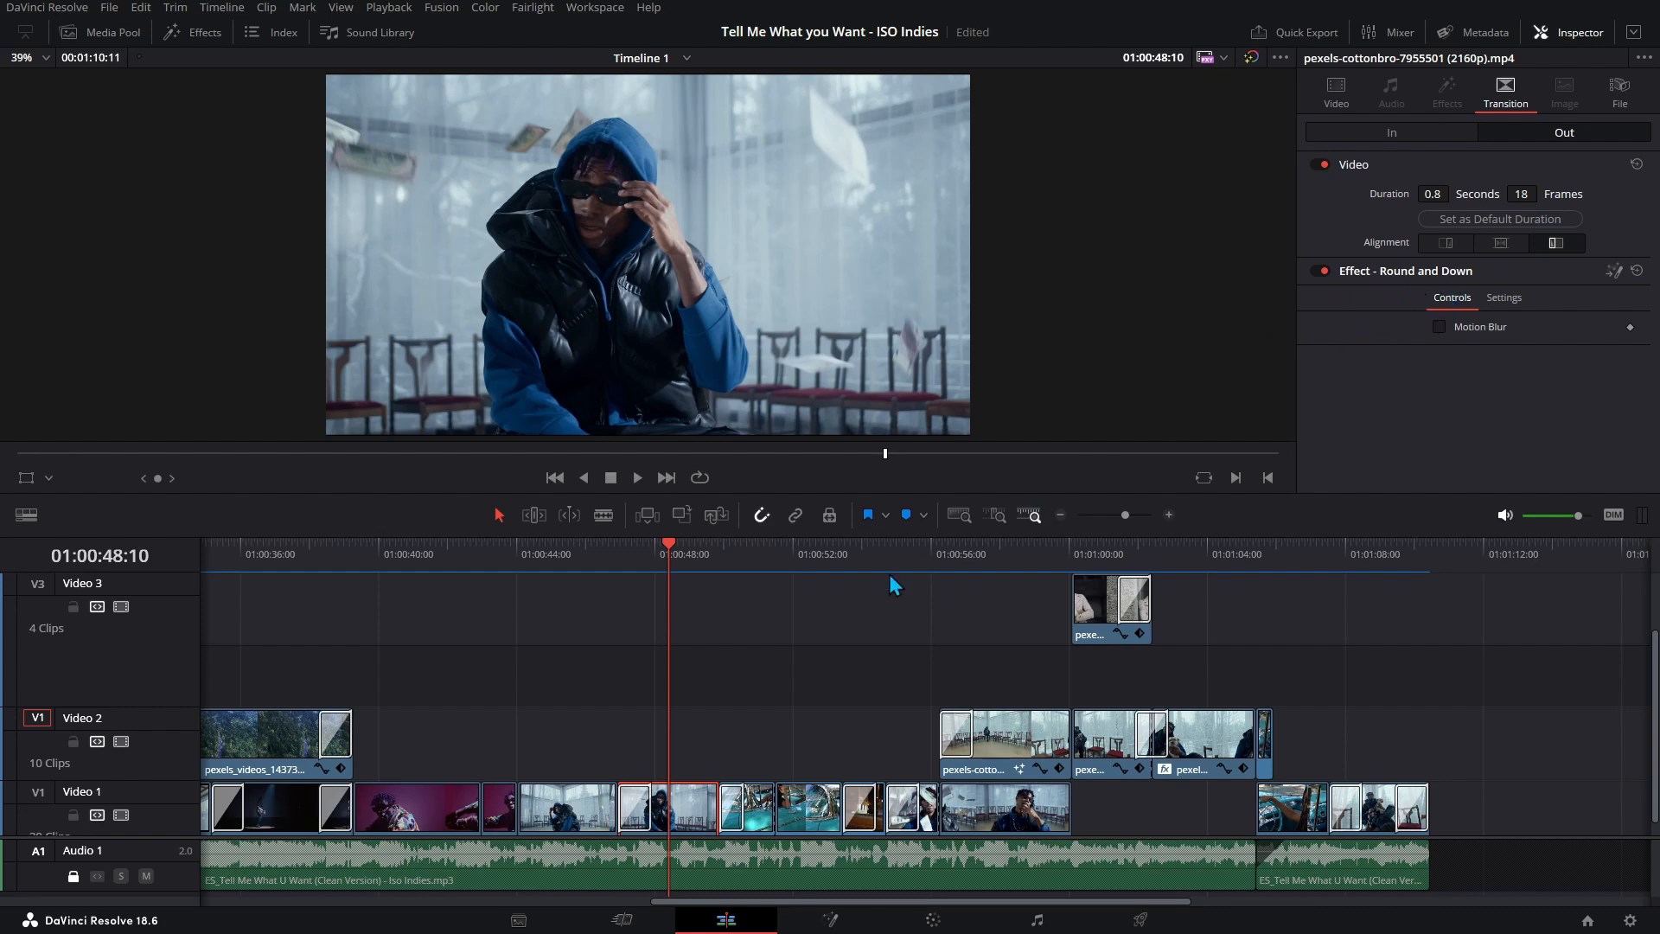
pyautogui.press('space')
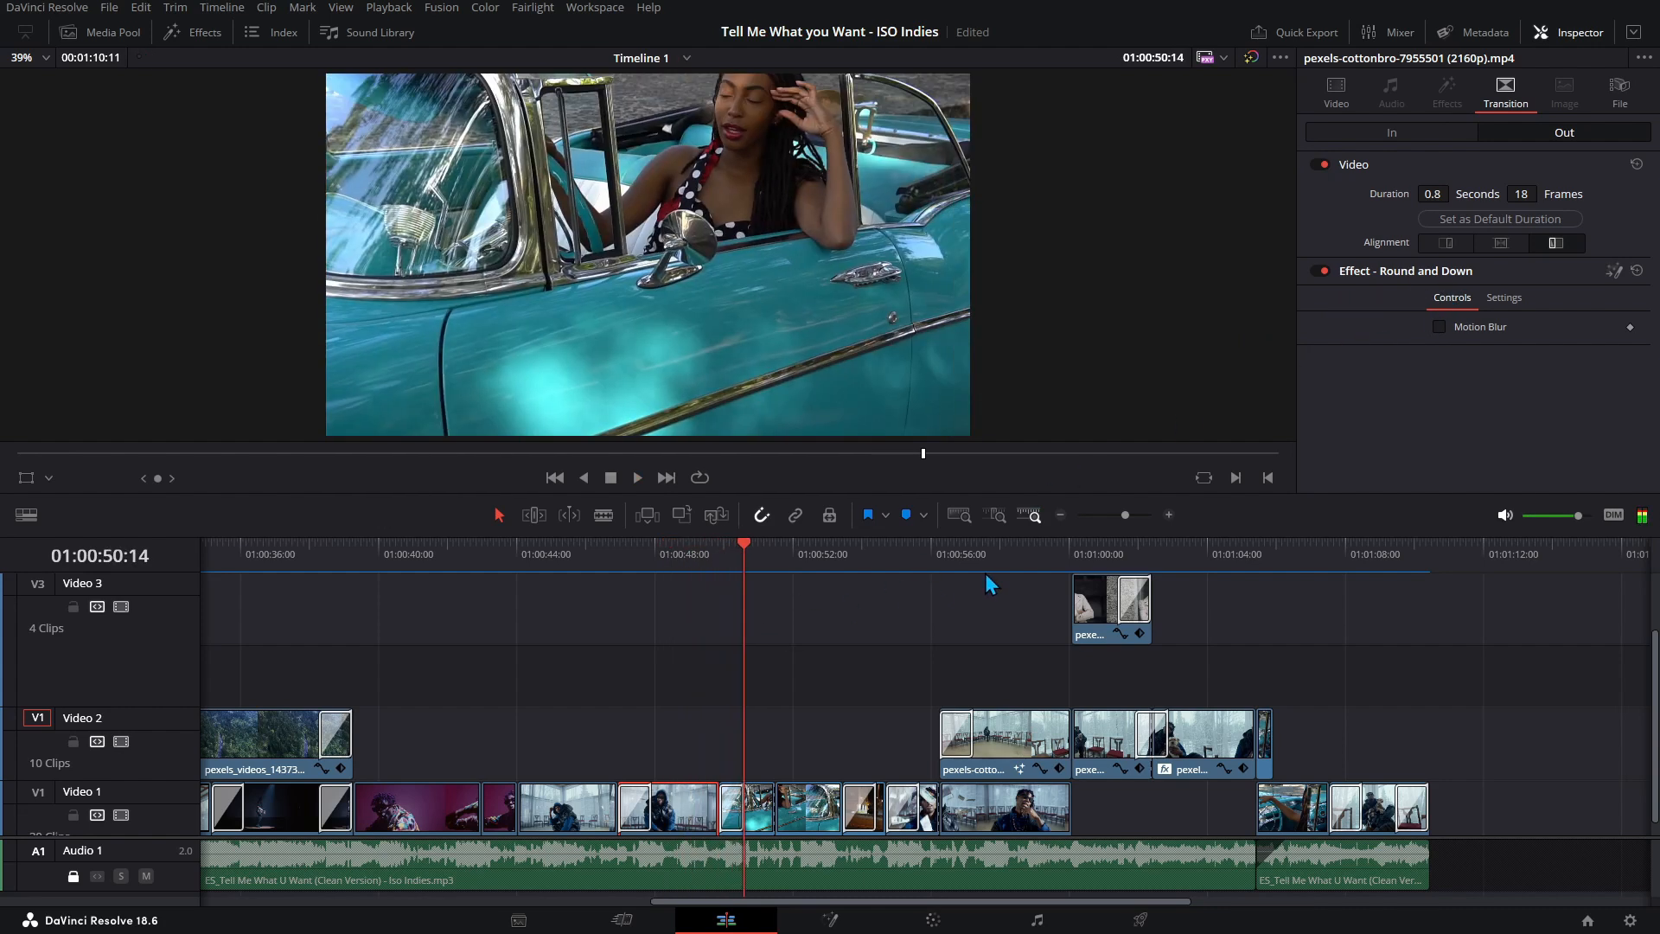
pyautogui.click(686, 546)
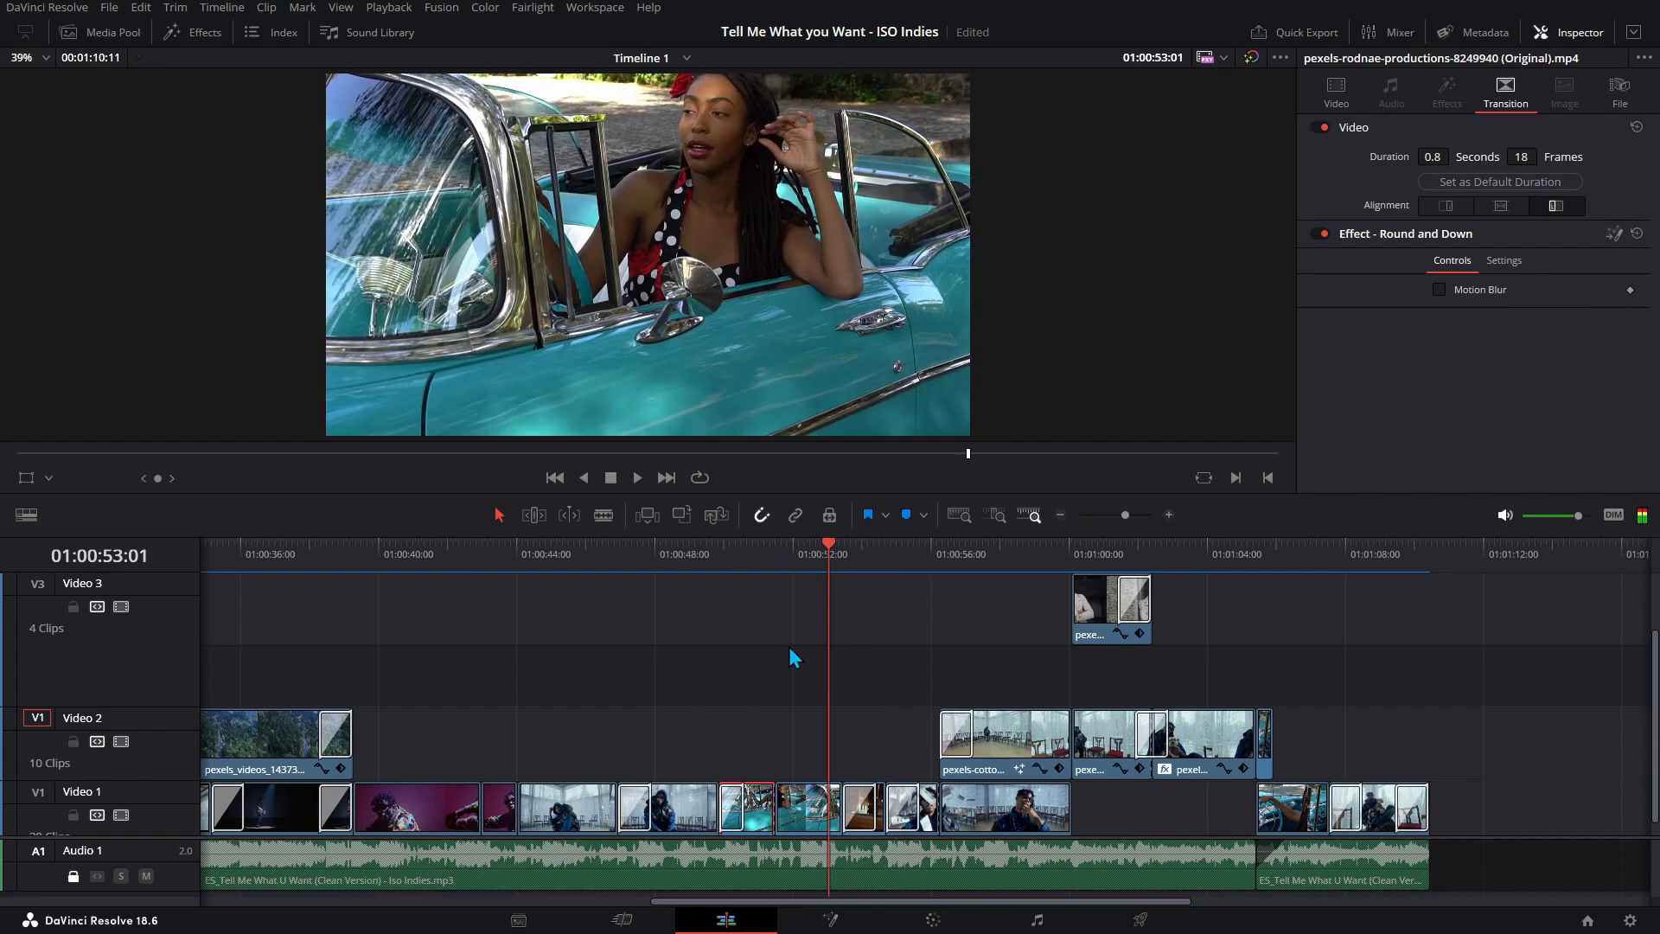
# - Review the Crash Zoom transition of the second turquoise car clip and play from 01:00:50:15 through to 01:00:55:09
pyautogui.click(791, 799)
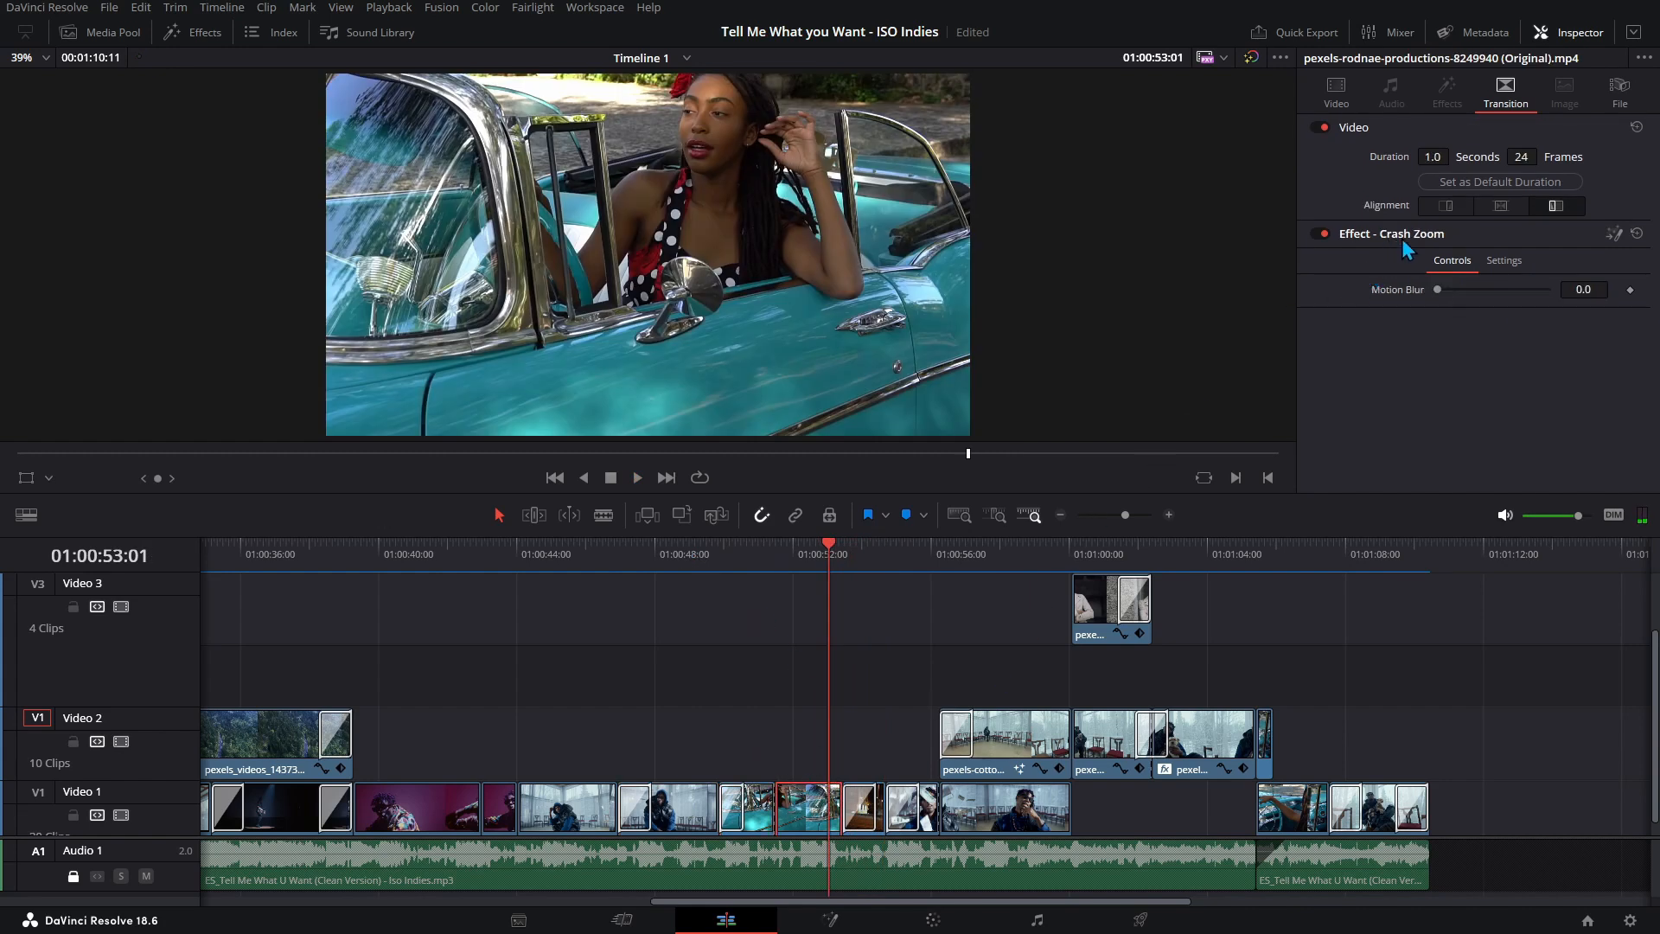
pyautogui.click(745, 546)
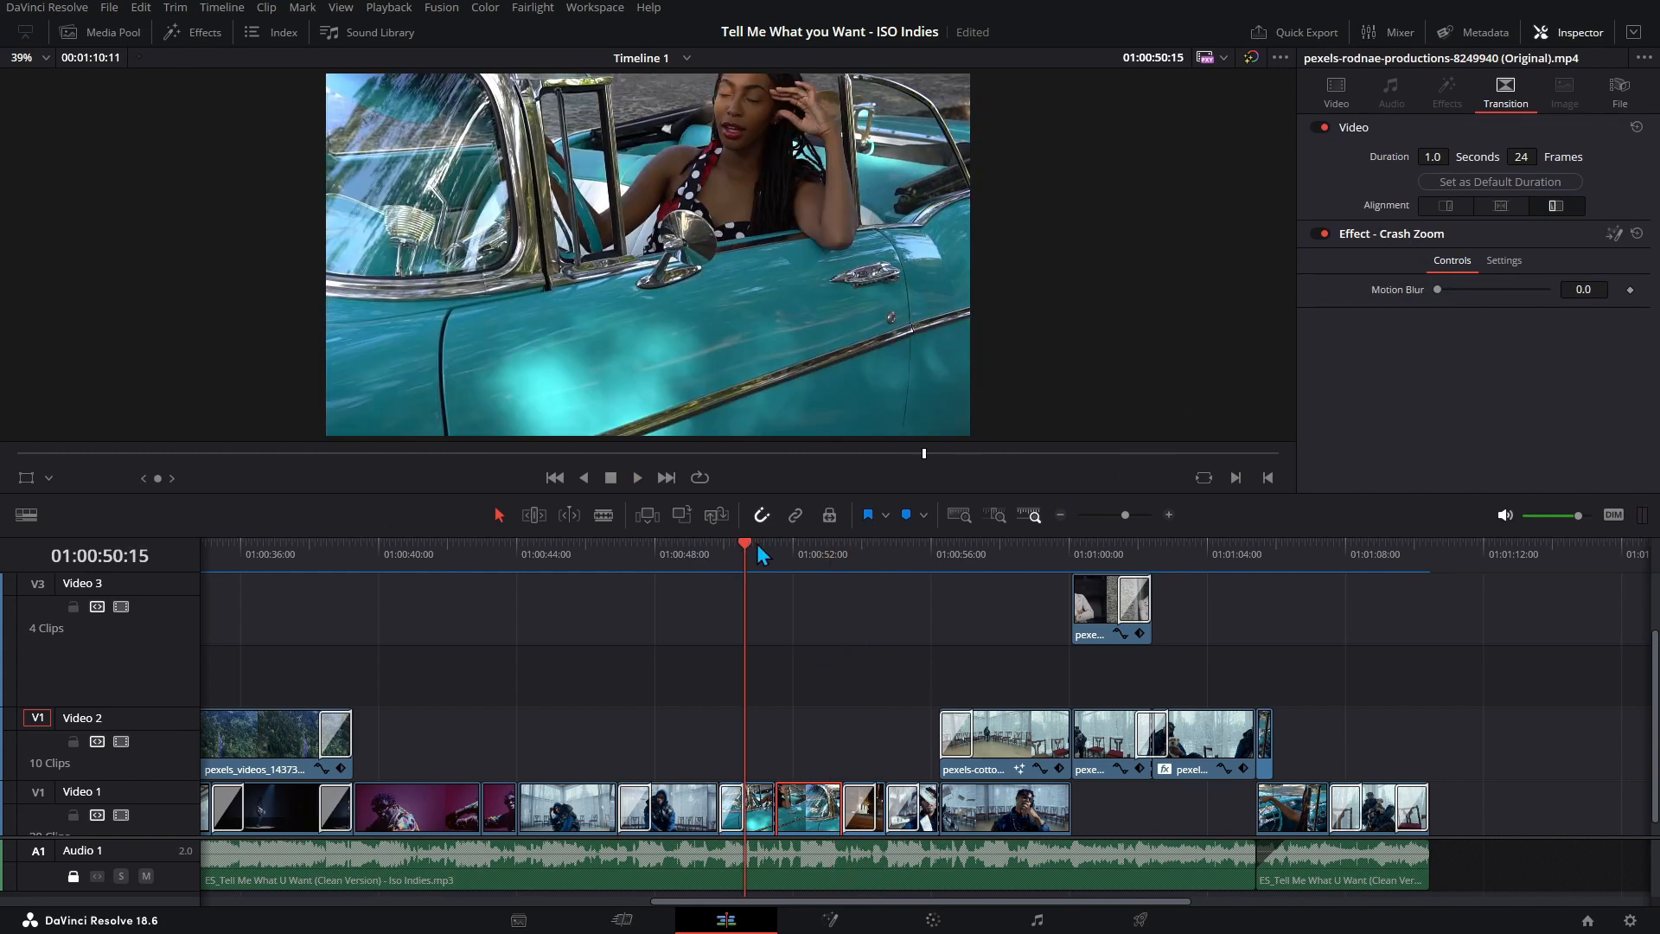
pyautogui.press('space')
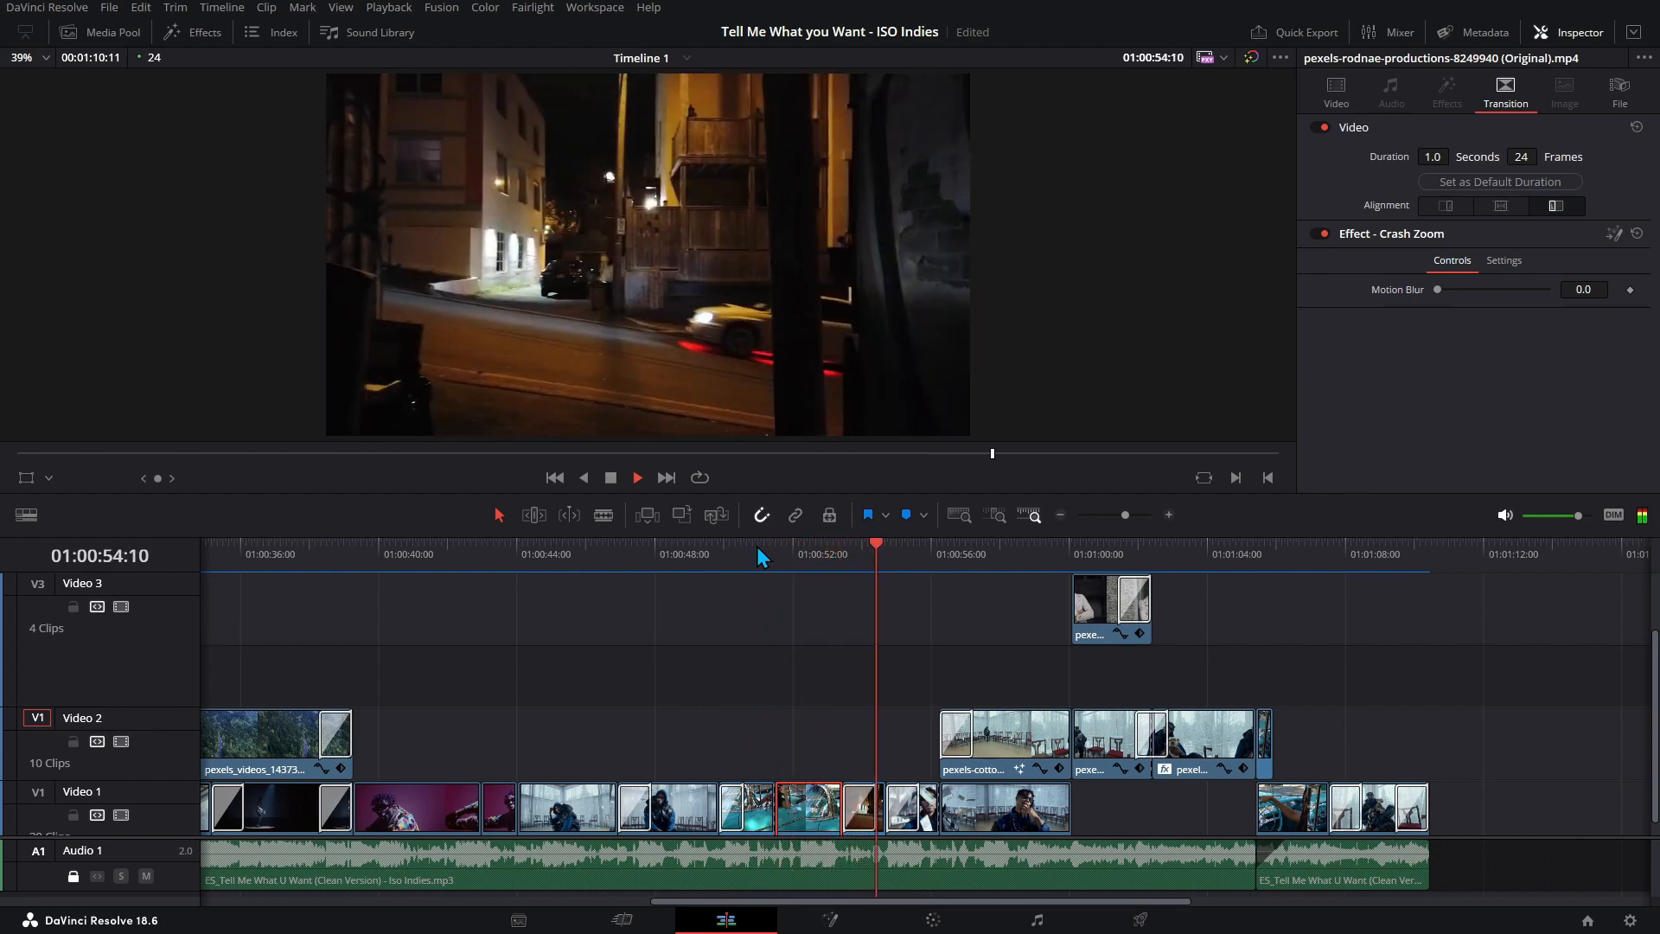
pyautogui.press('space')
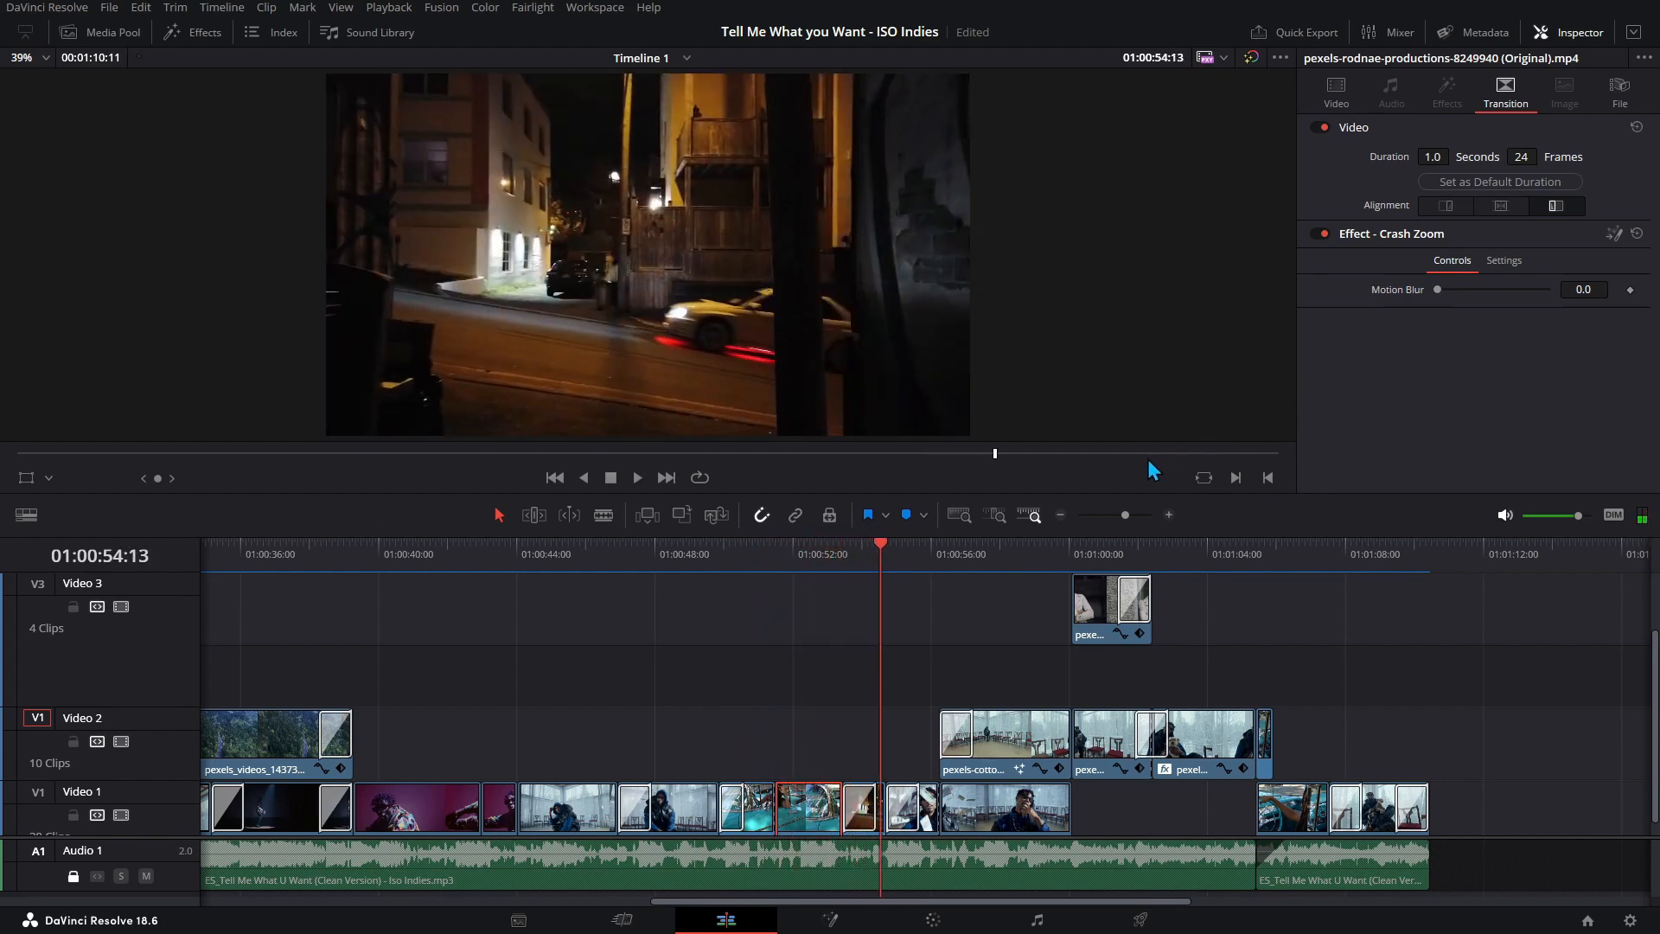
pyautogui.press('space')
pyautogui.press('space')
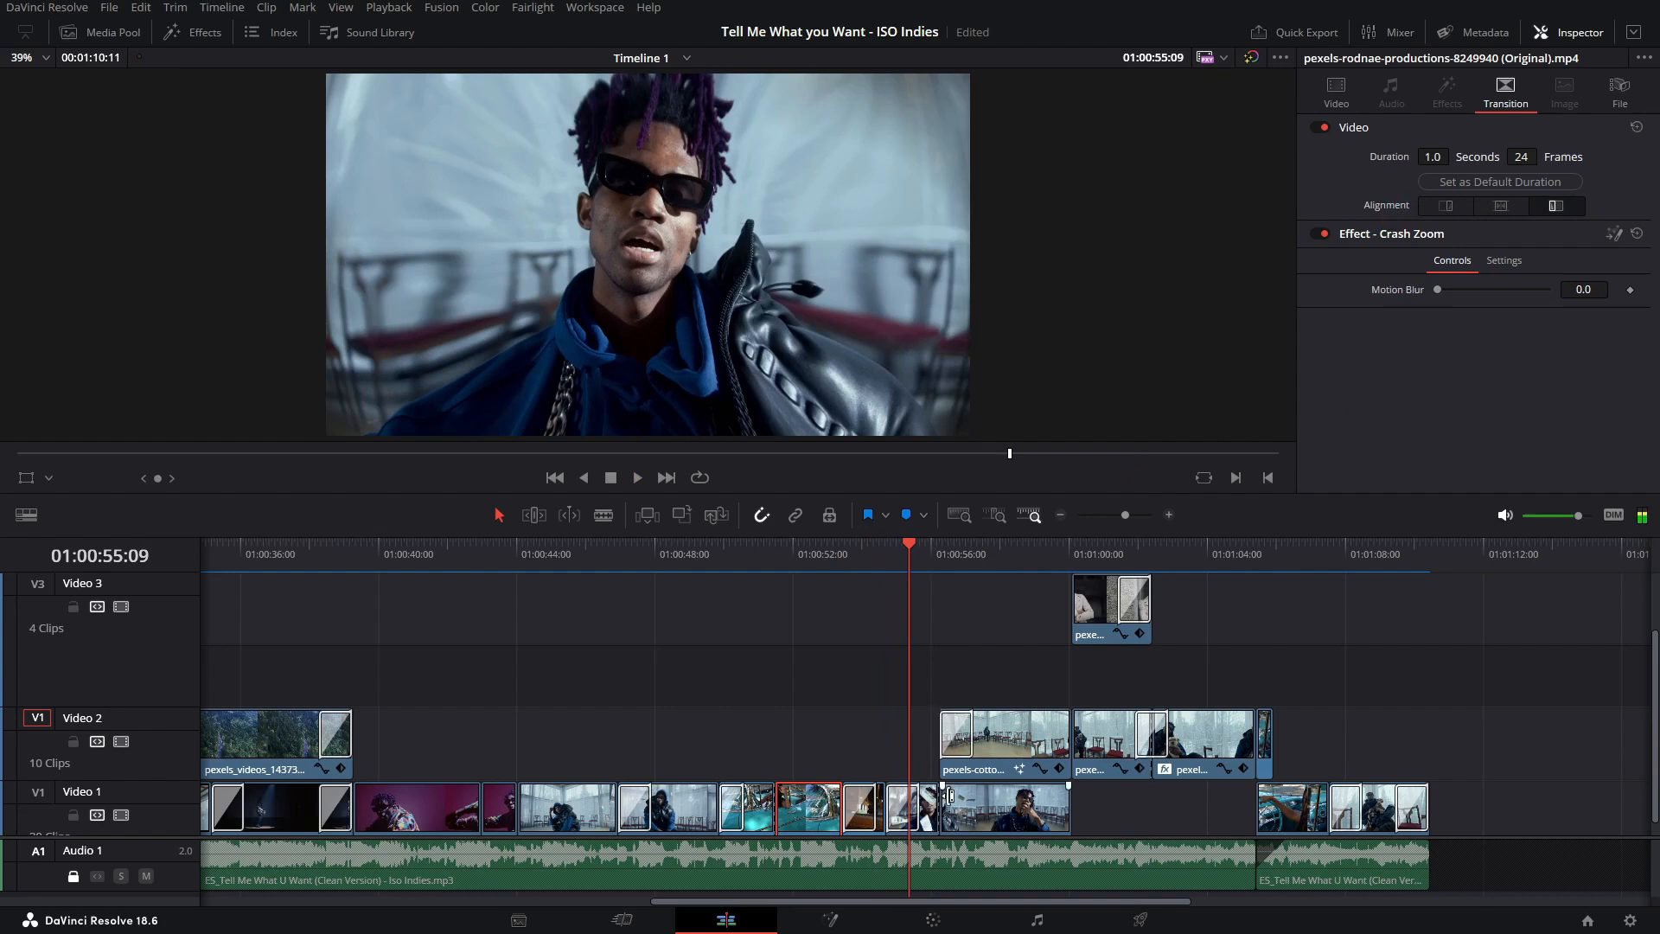
# - Review the Drop Warp transition after the night street clip and replay that section through to 01:00:55:14
pyautogui.click(905, 817)
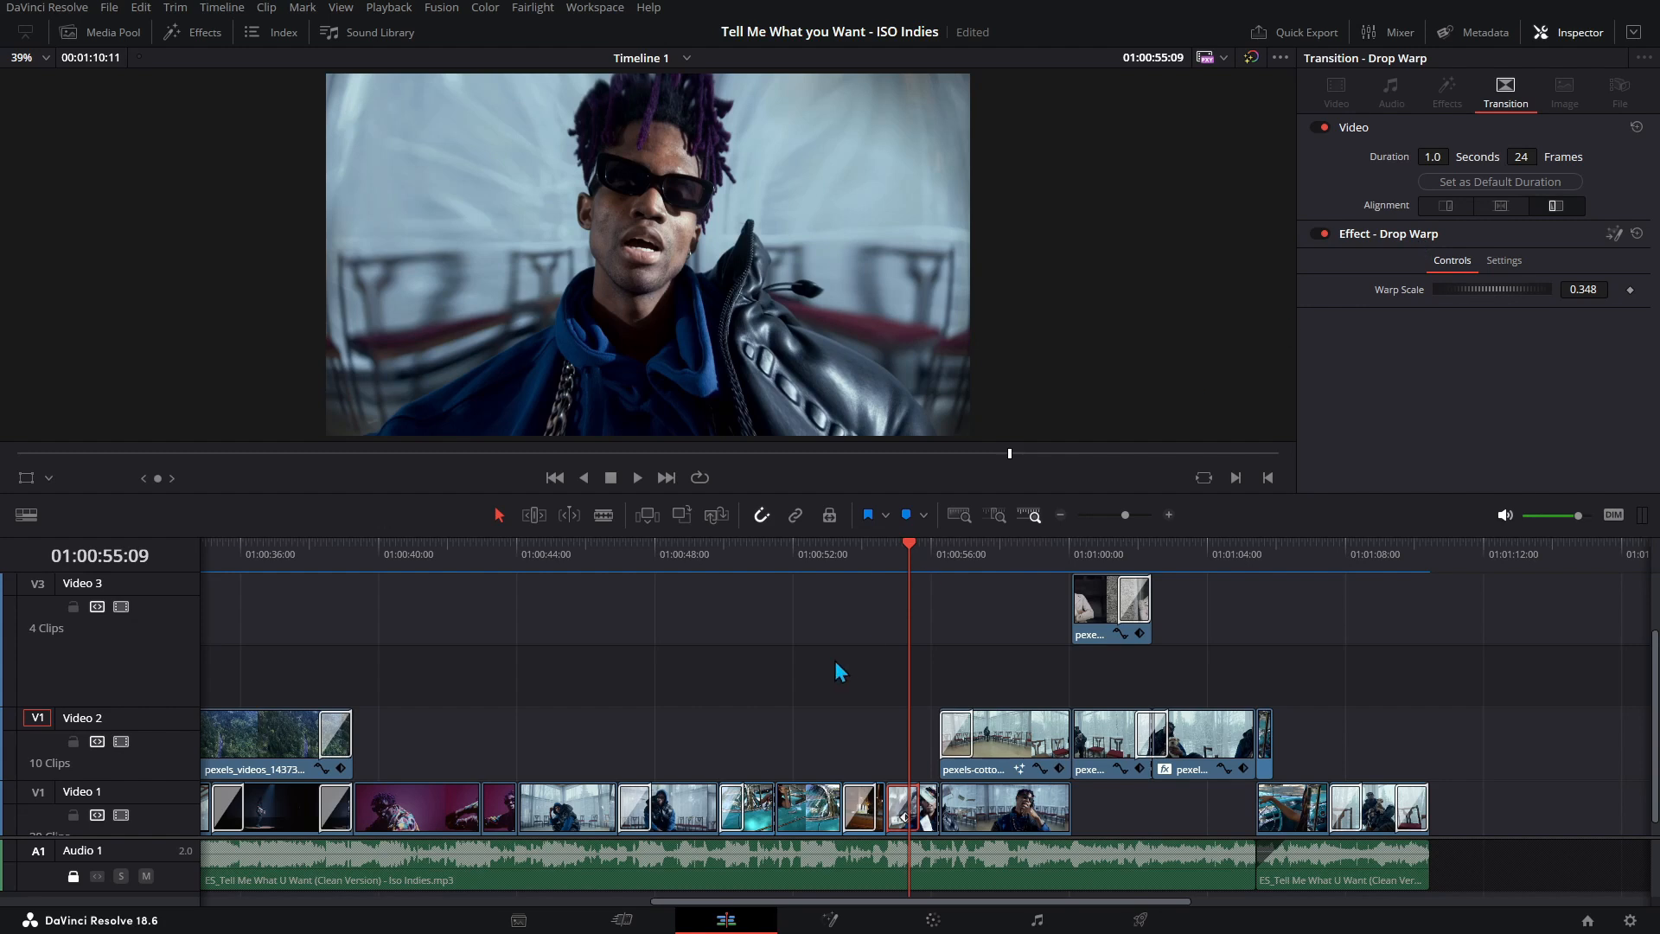
pyautogui.click(842, 554)
pyautogui.press('space')
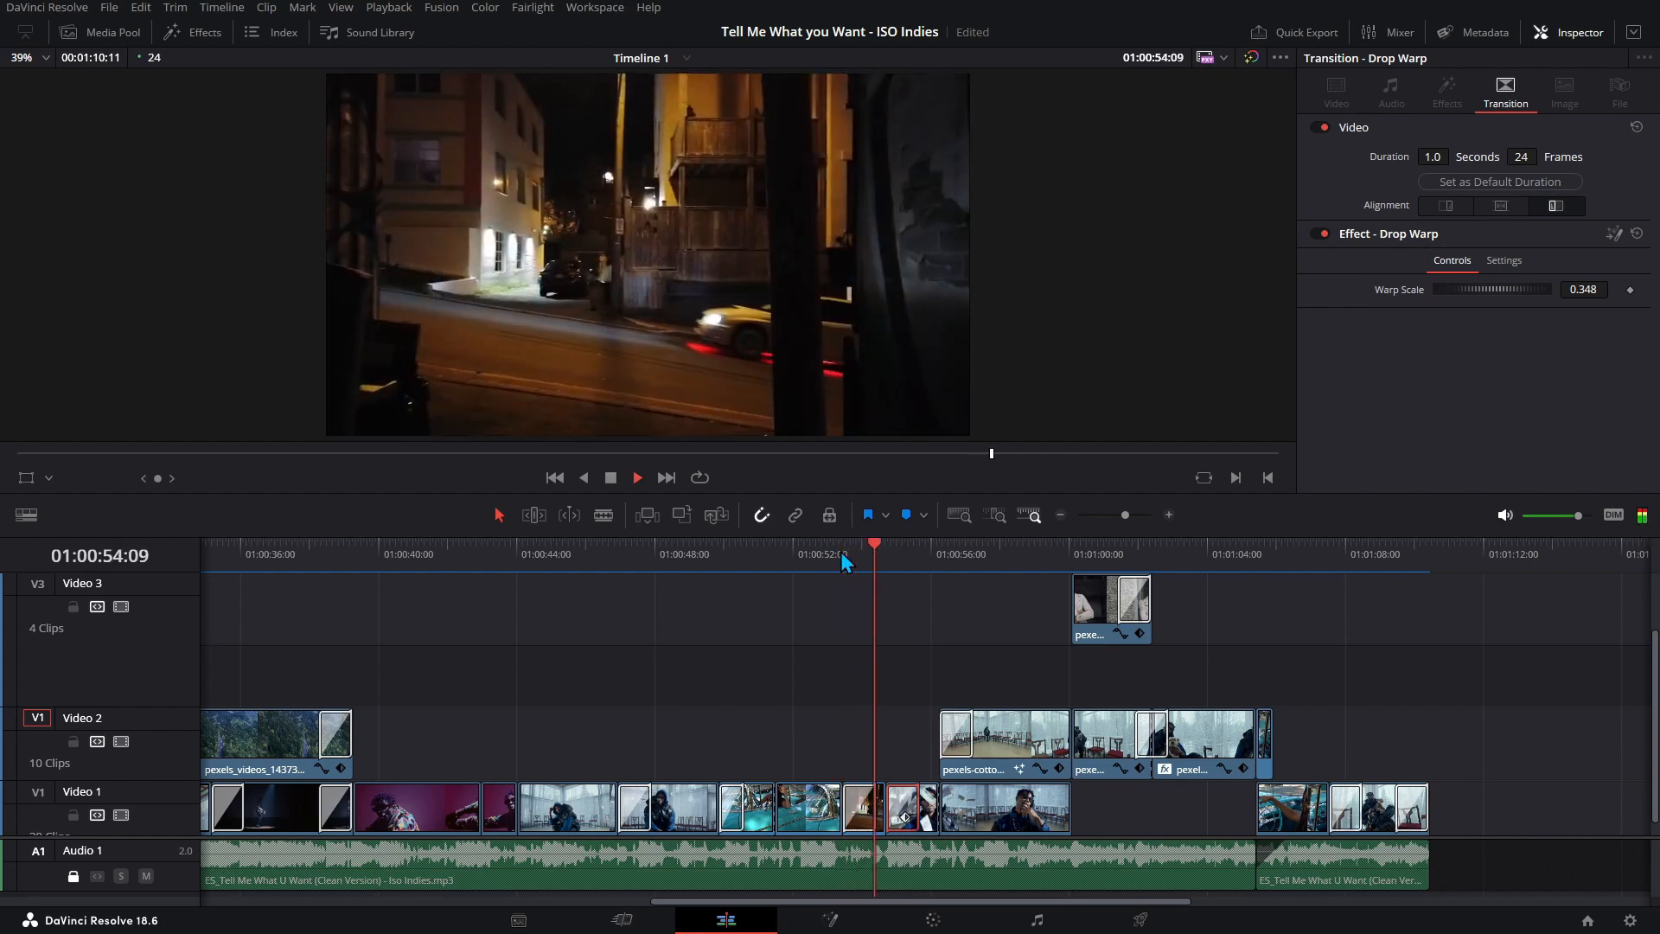
pyautogui.press('space')
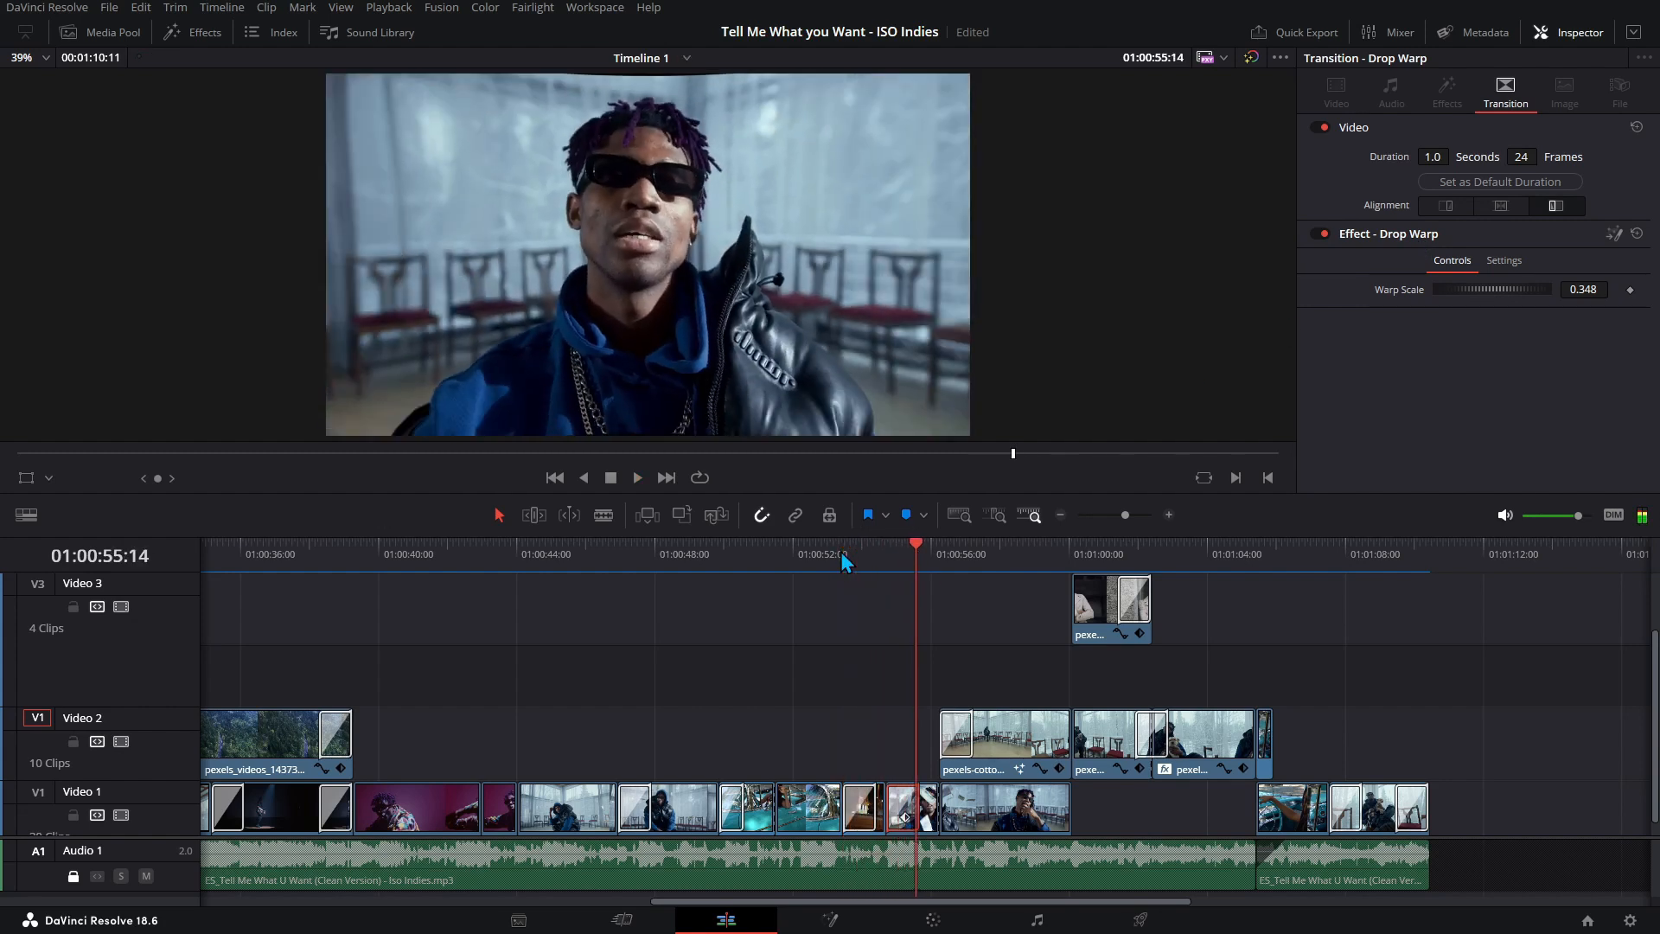
# - Open the pexels-cottonbro-7955498 clip at 01:00:57:23 in the Fusion page and inspect its Polygon1 mask node
pyautogui.click(999, 553)
pyautogui.click(1013, 738)
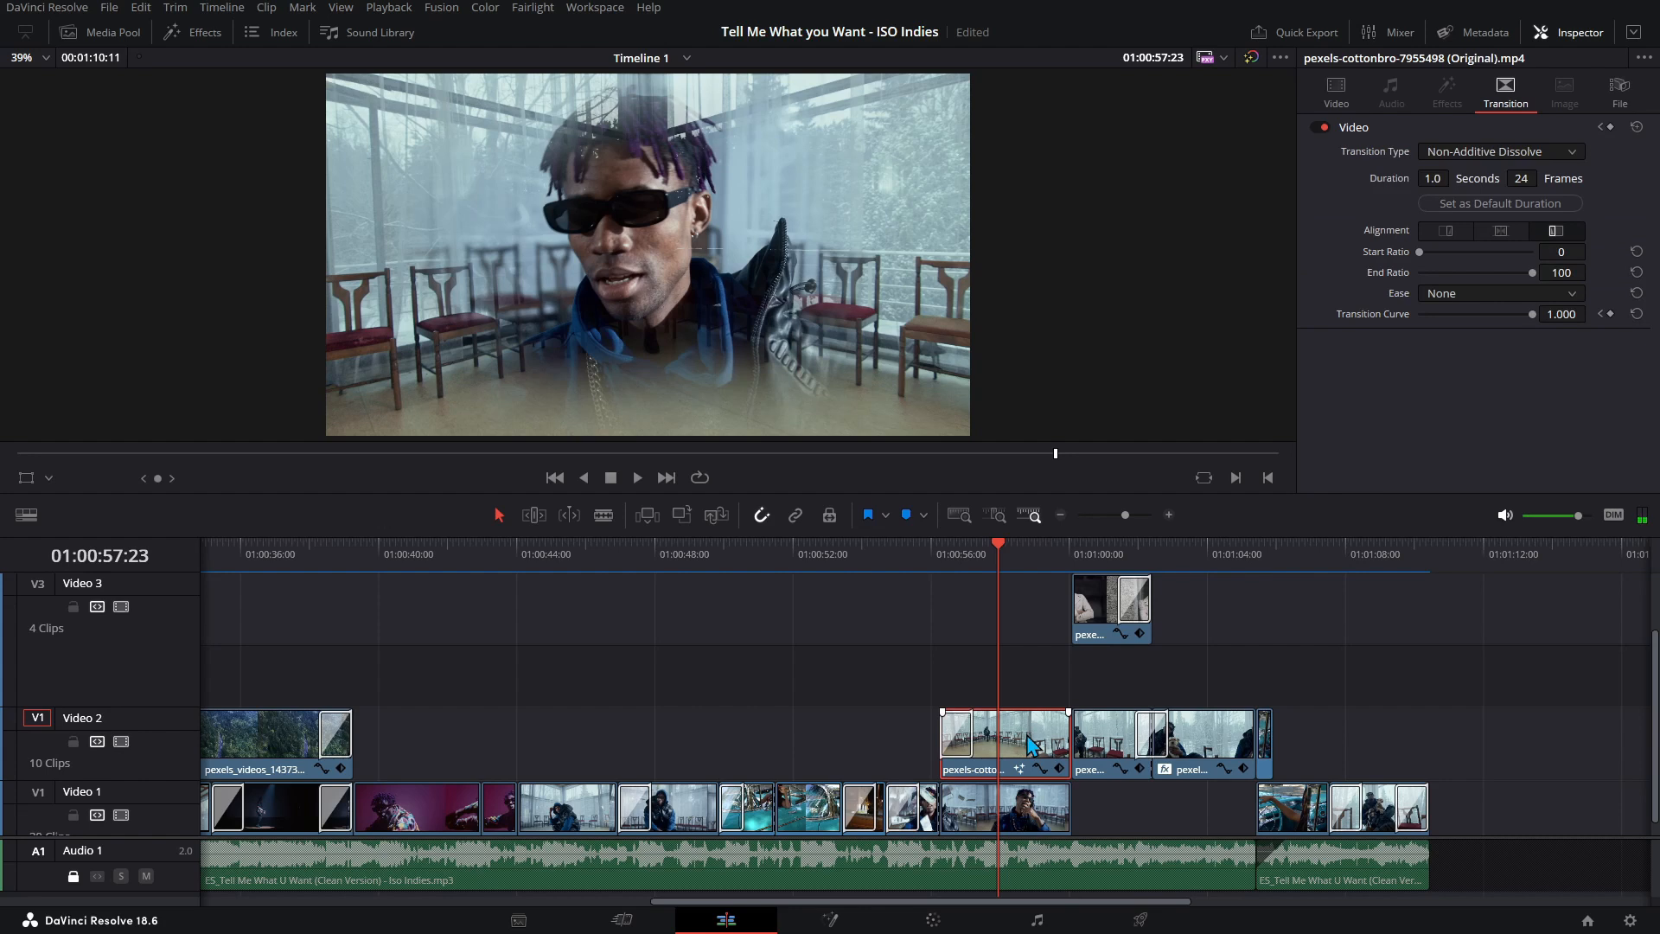
pyautogui.rightClick(1033, 740)
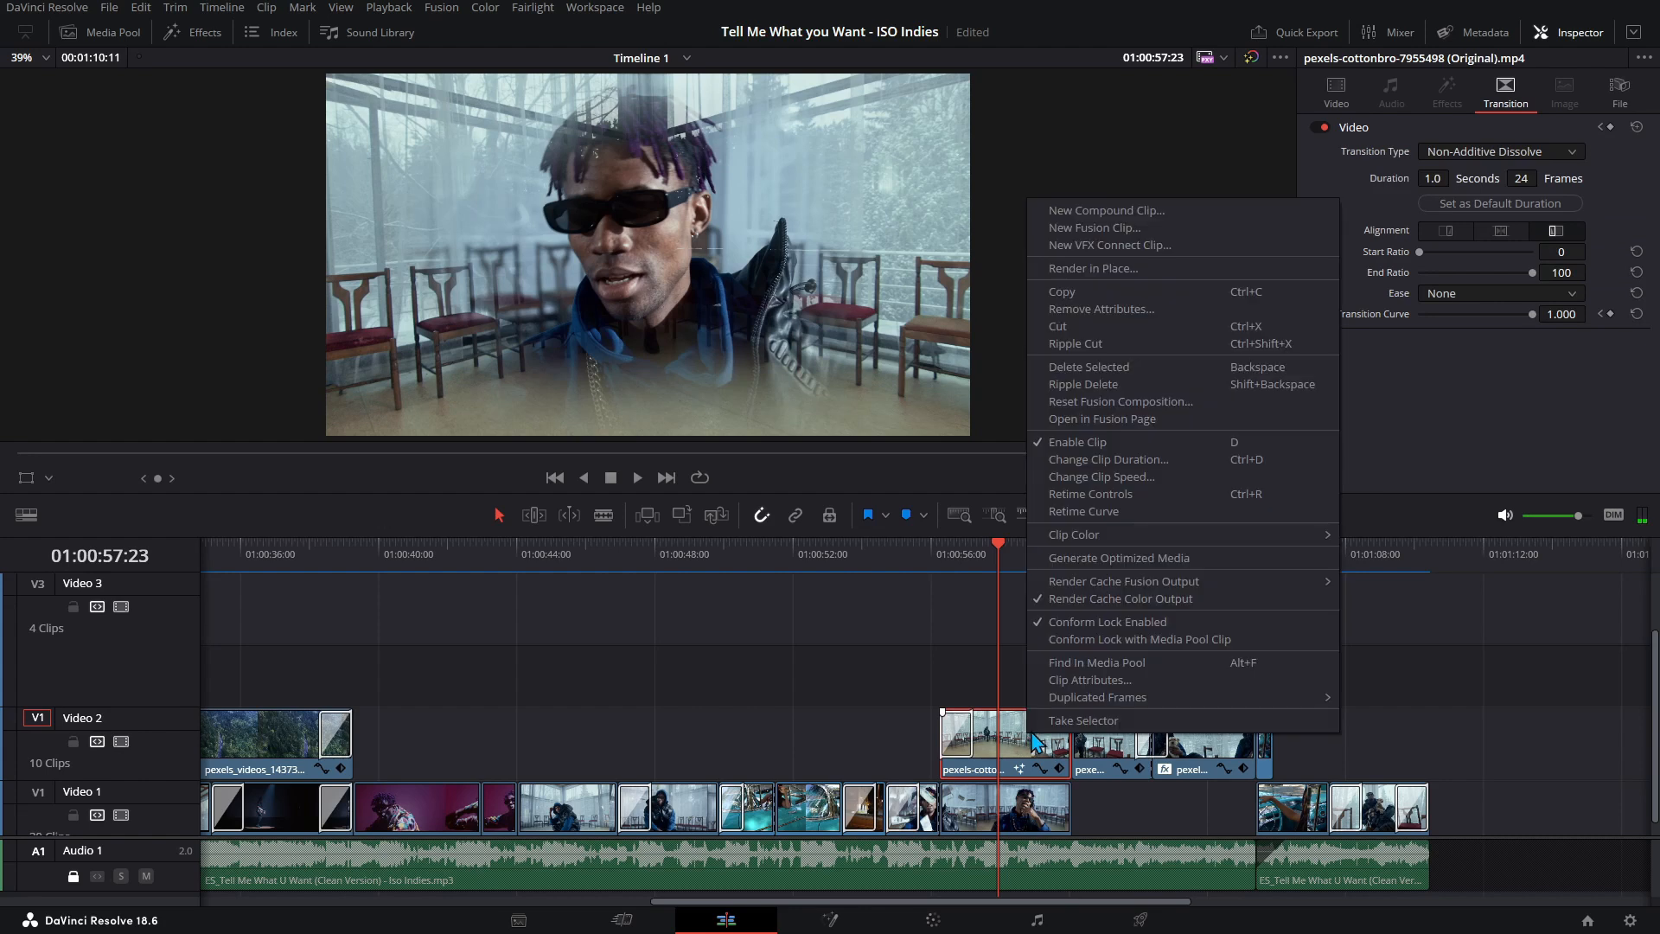
pyautogui.click(1127, 424)
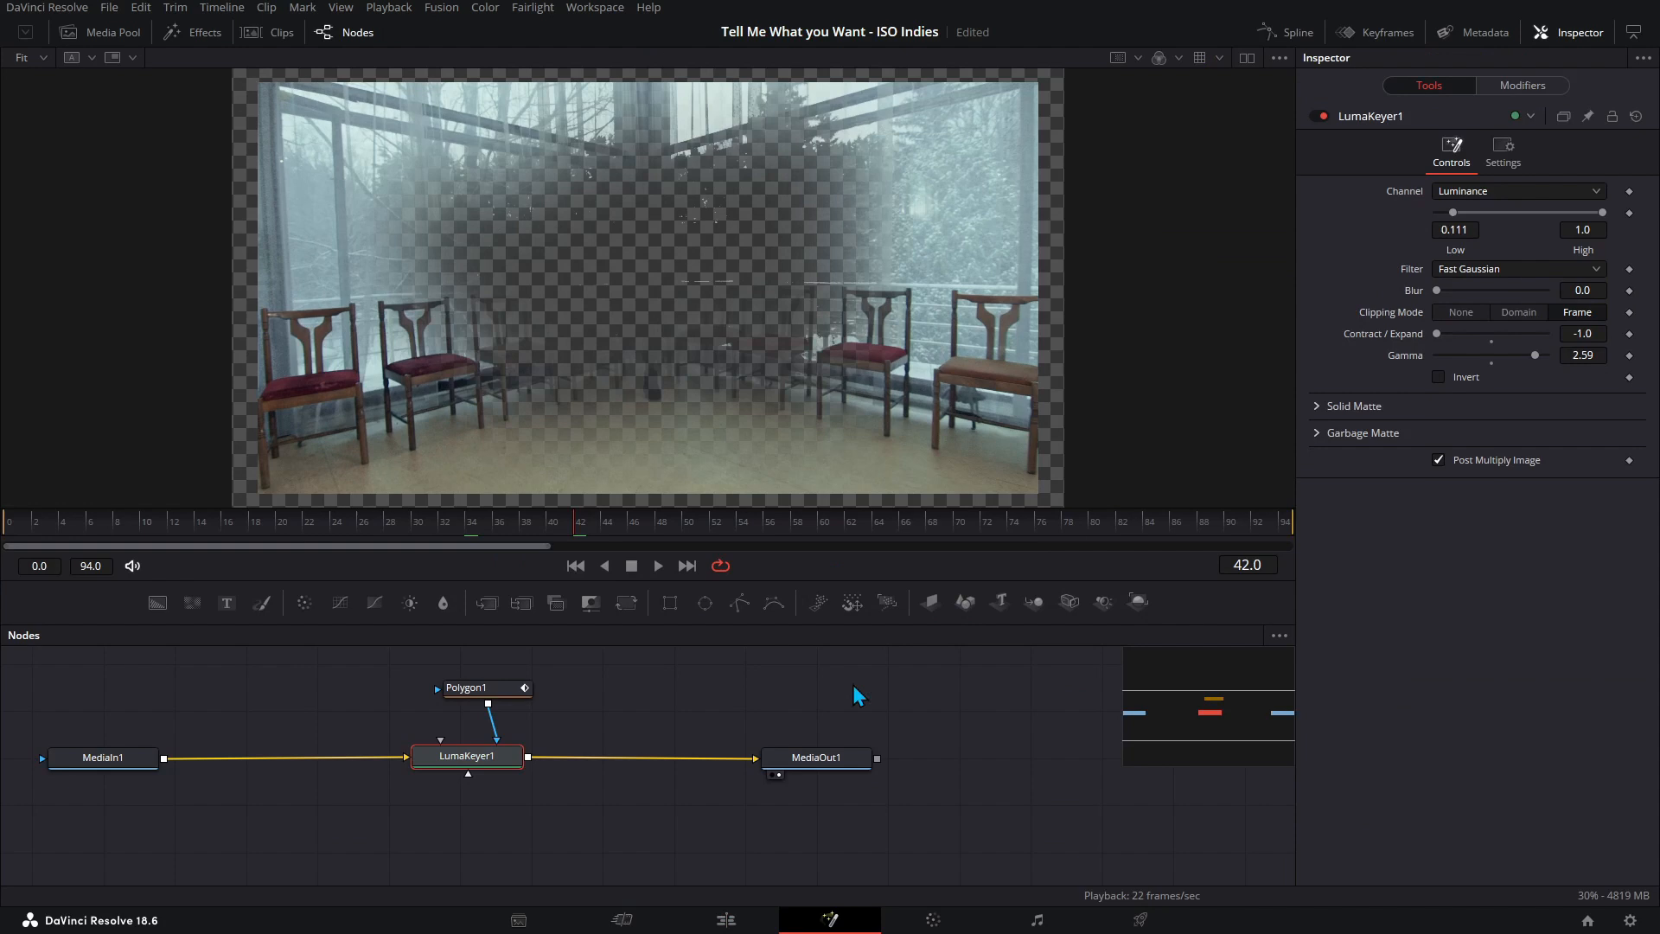
pyautogui.click(499, 697)
pyautogui.moveTo(500, 697); pyautogui.dragTo(489, 686)
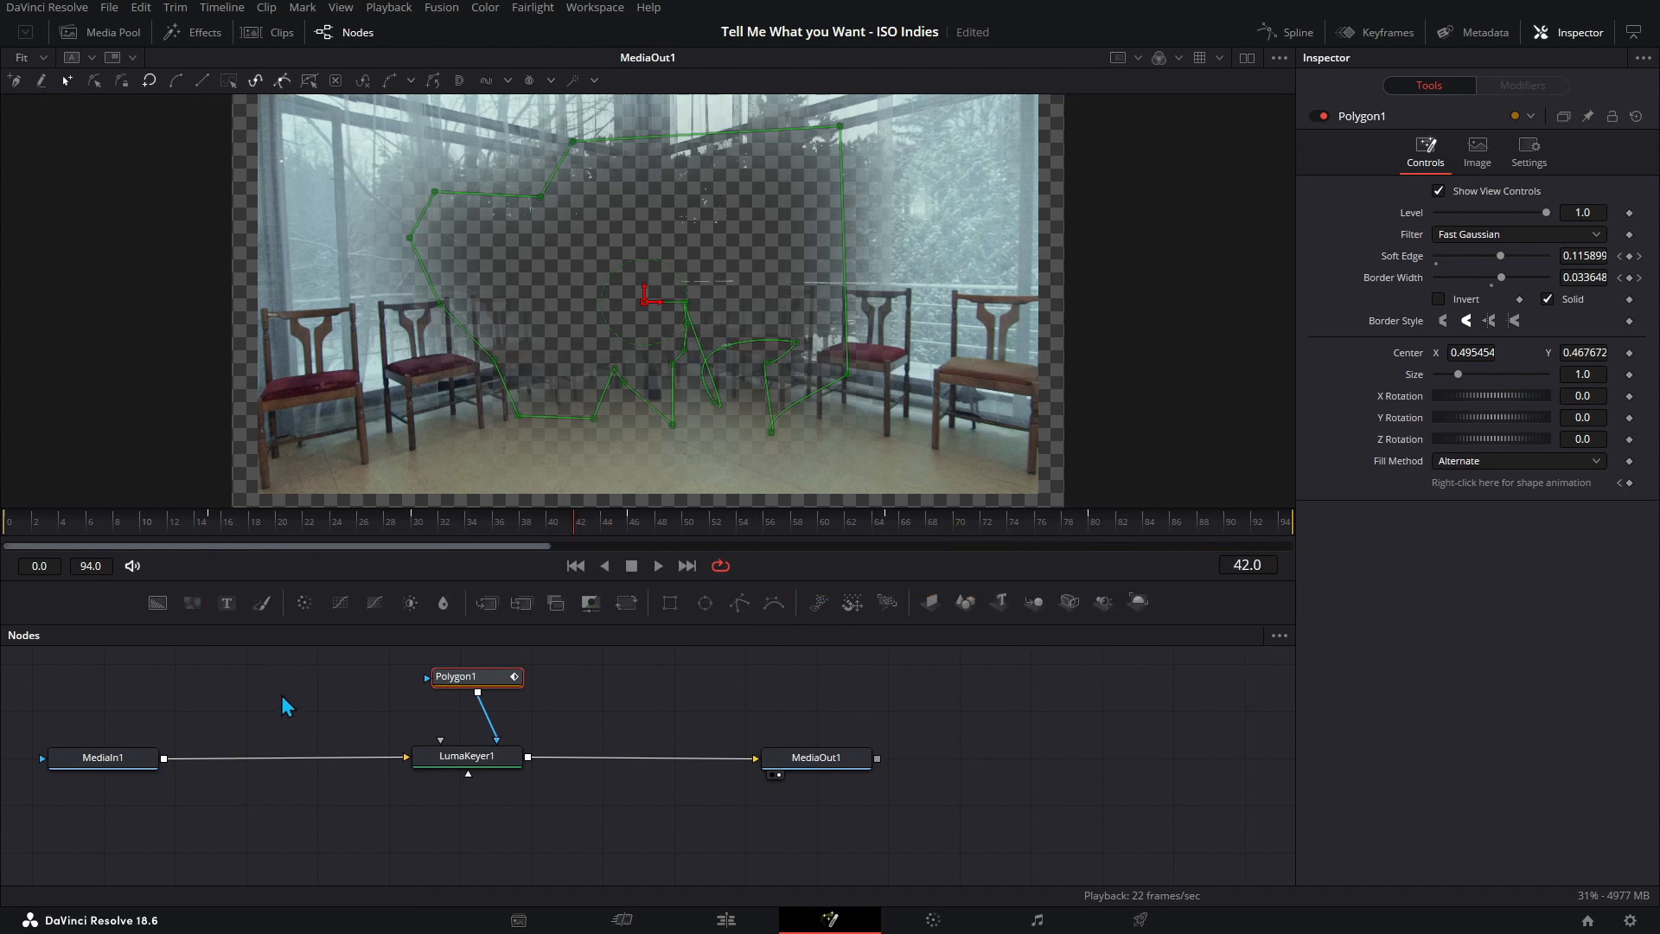
# - Search the Fusion tool list for the Luma Keyer and close the list without adding a node
pyautogui.hotkey('shift', 'space')
pyautogui.write('merge')
pyautogui.press('BackSpace')
pyautogui.press('BackSpace')
pyautogui.press('BackSpace')
pyautogui.press('BackSpace')
pyautogui.press('BackSpace')
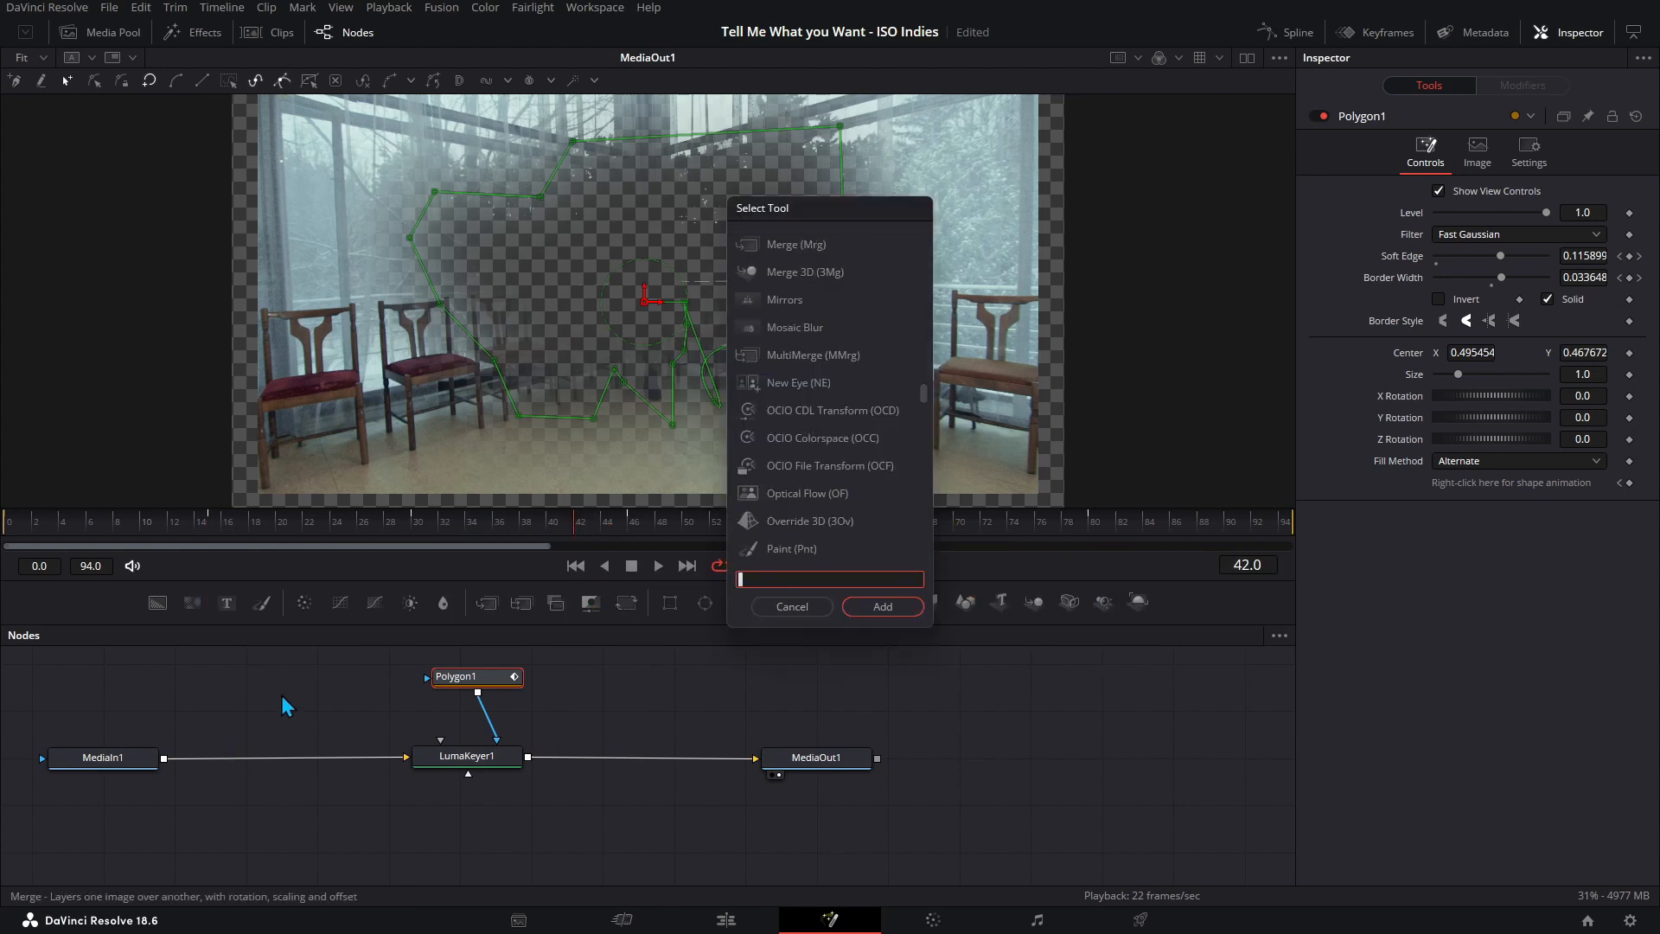
pyautogui.write('luma')
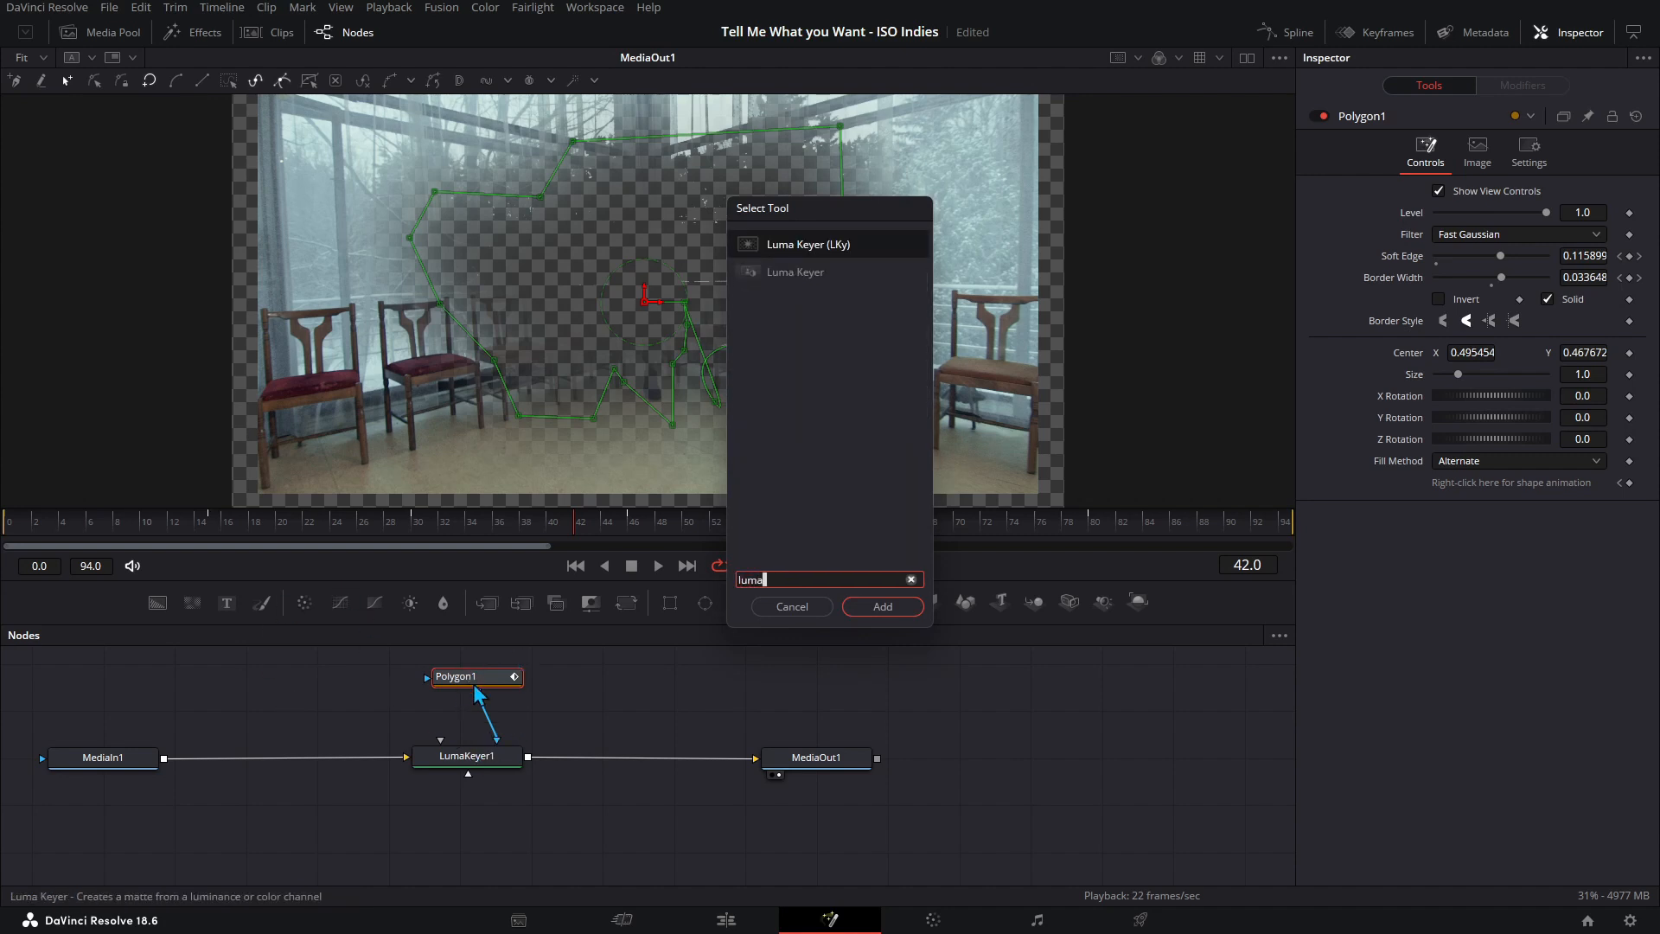
pyautogui.click(791, 606)
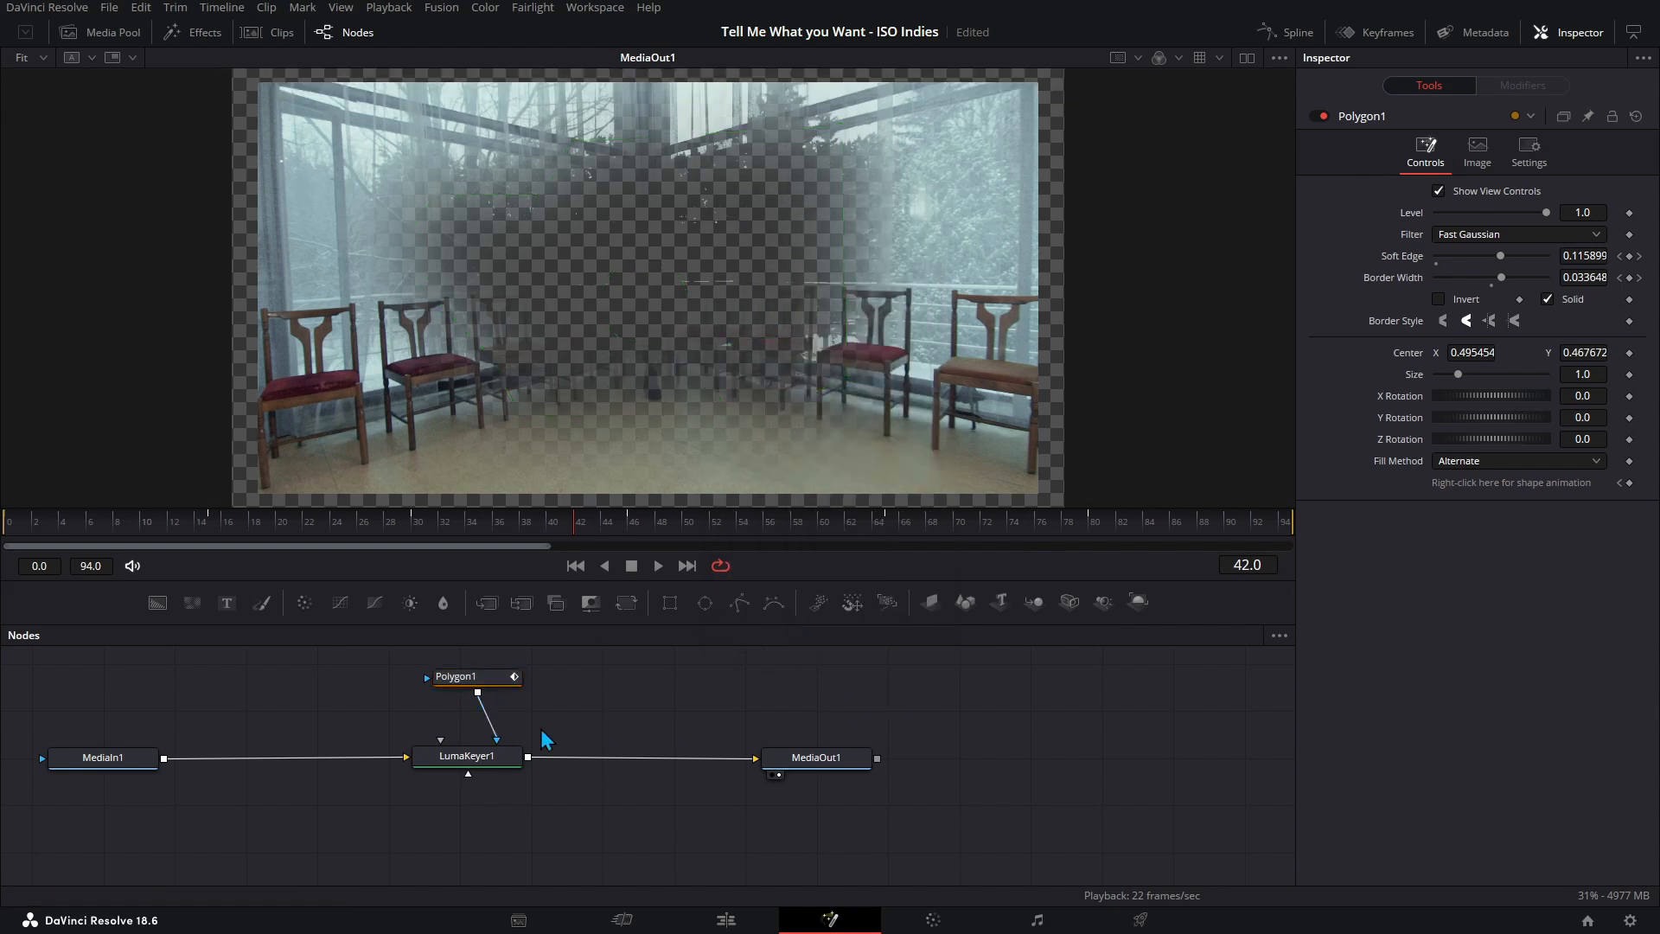
# - Set LumaKeyer1's gamma to 2.46 and its low threshold to 0.428, and choose Hue as its channel
pyautogui.scroll(1, 491, 686)
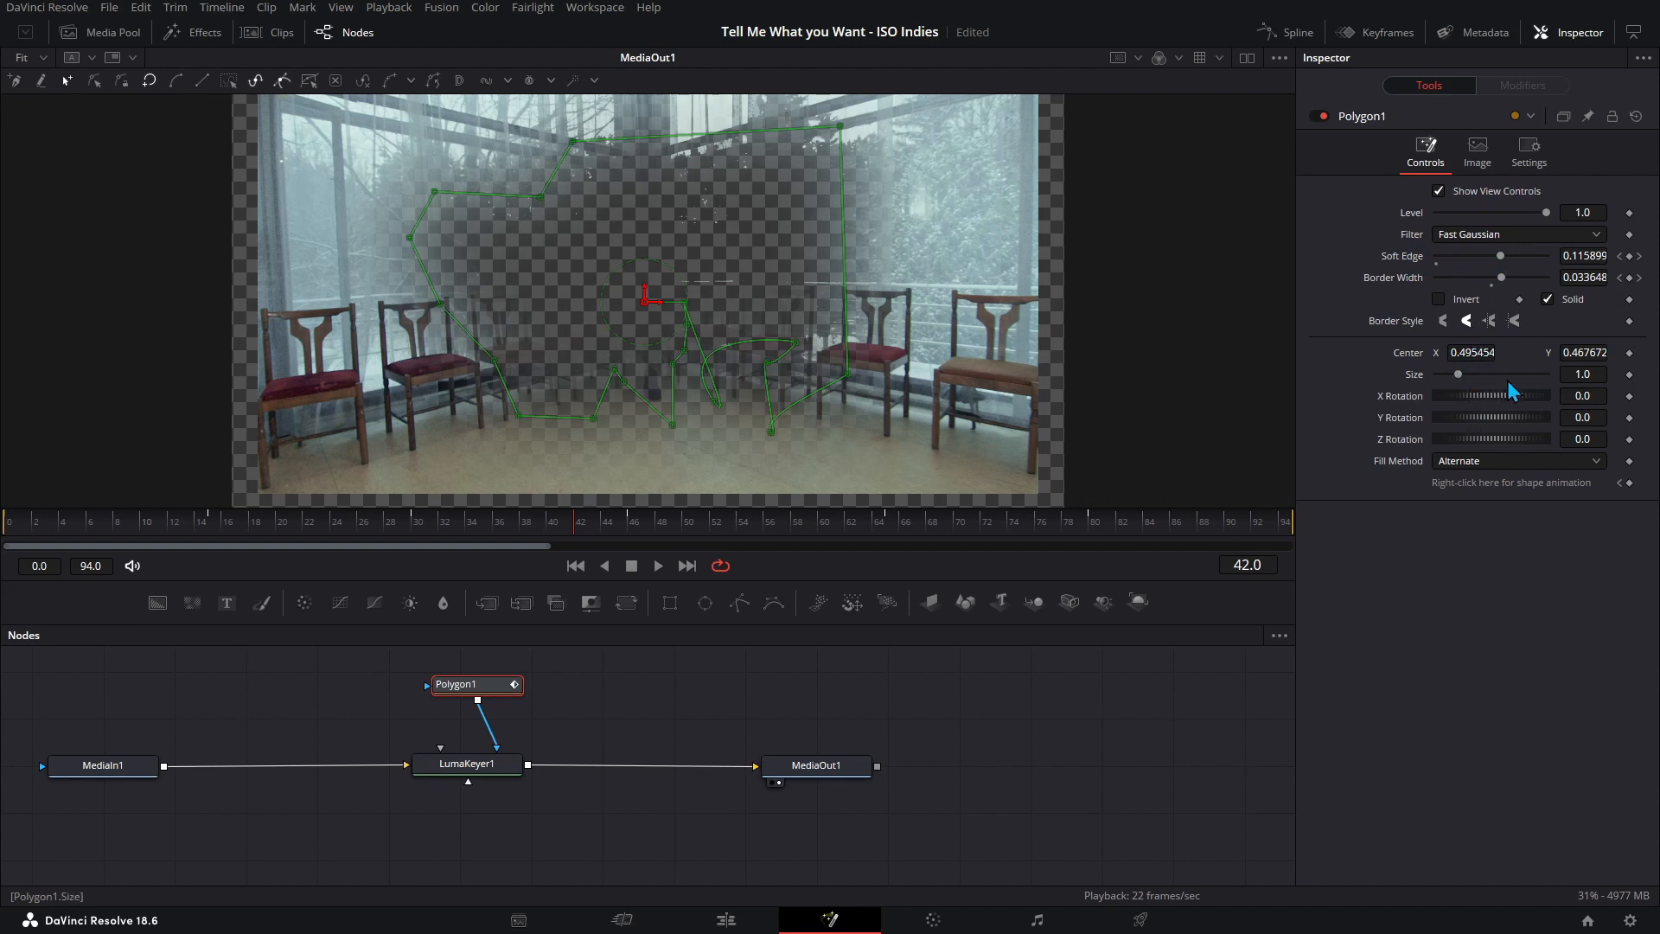
pyautogui.click(499, 761)
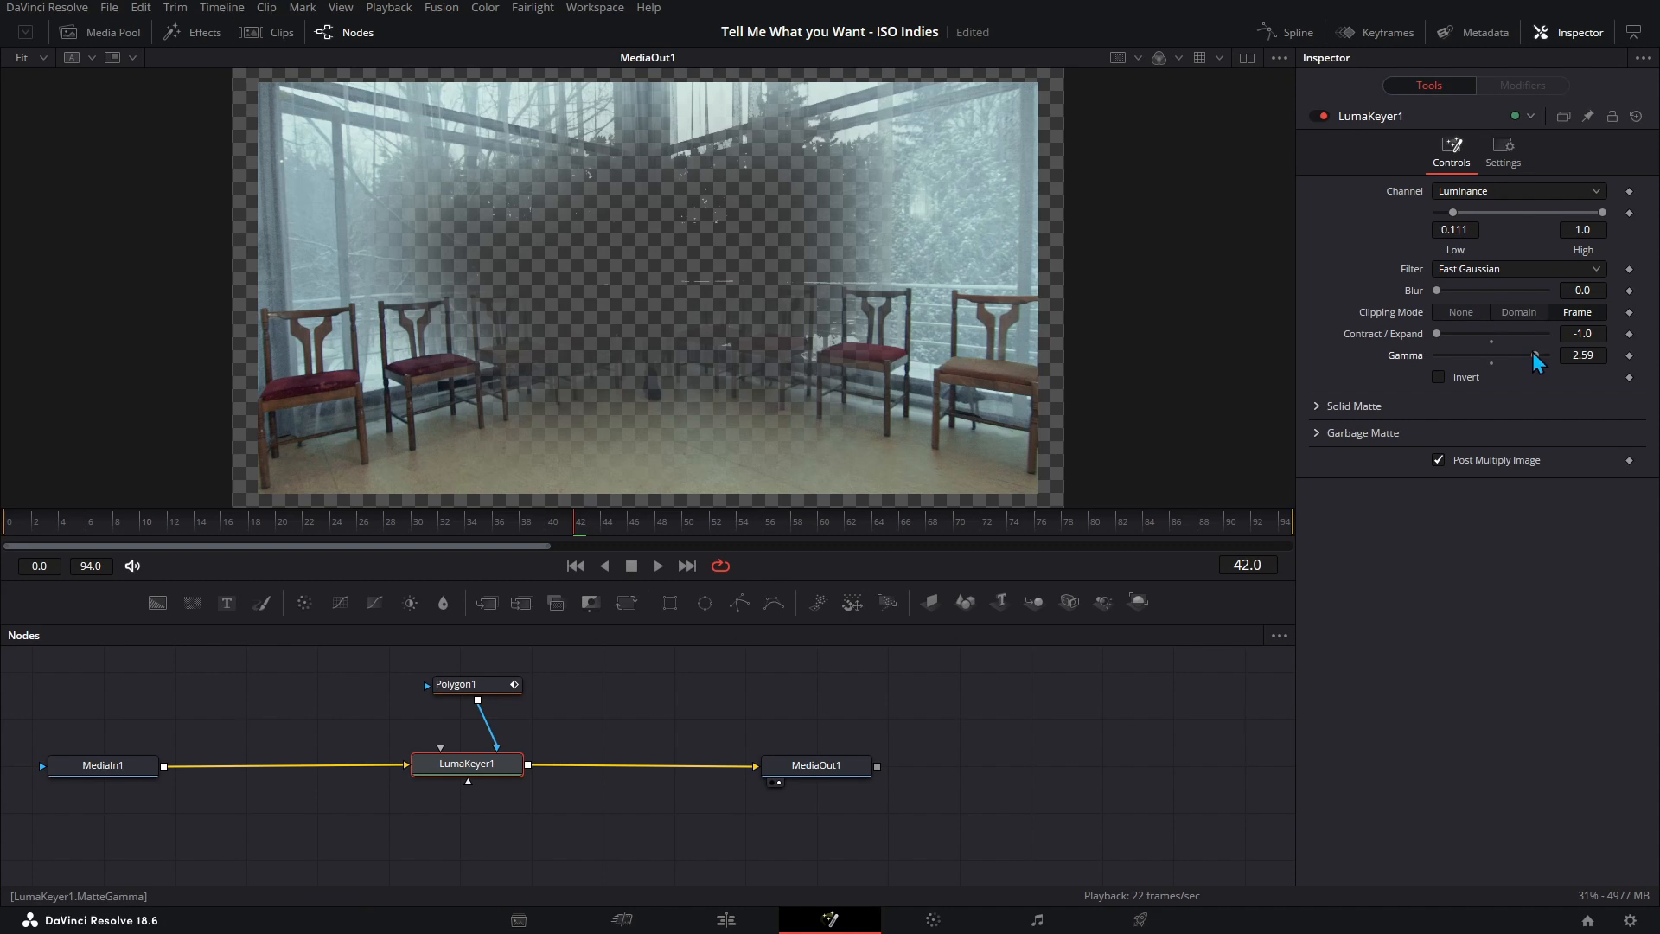
pyautogui.moveTo(1532, 351); pyautogui.dragTo(1529, 353)
pyautogui.moveTo(1492, 216)
pyautogui.mouseDown()
pyautogui.moveTo(1513, 215)
pyautogui.moveTo(1439, 211)
pyautogui.moveTo(1554, 221)
pyautogui.moveTo(1504, 214)
pyautogui.mouseUp()
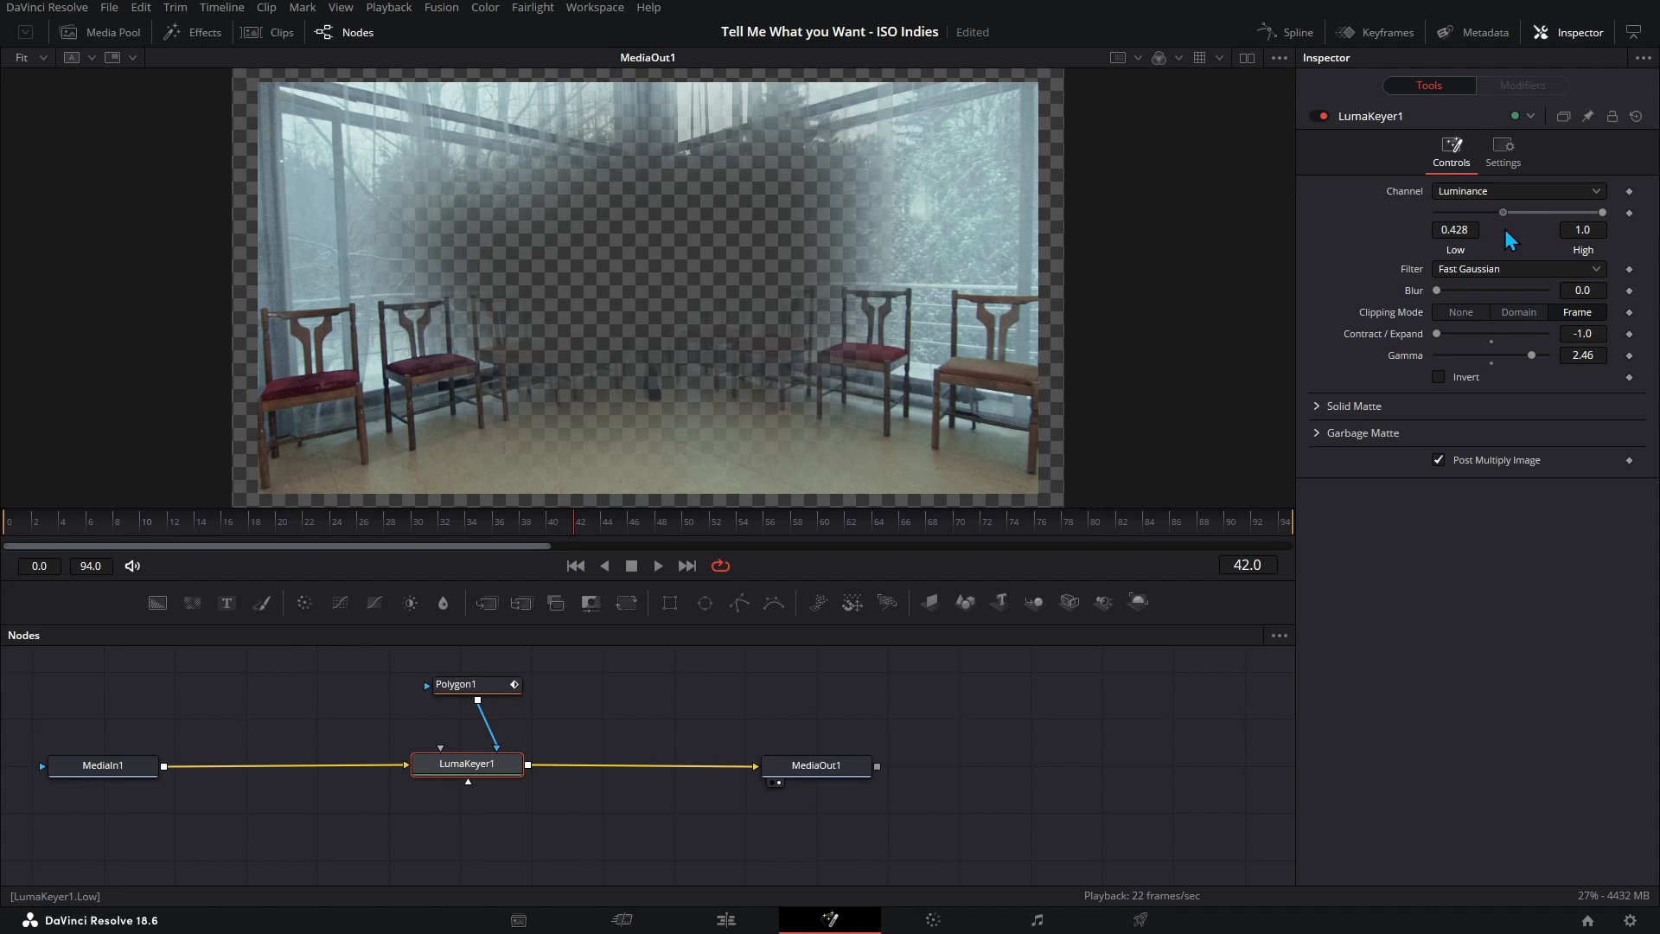
pyautogui.click(1512, 188)
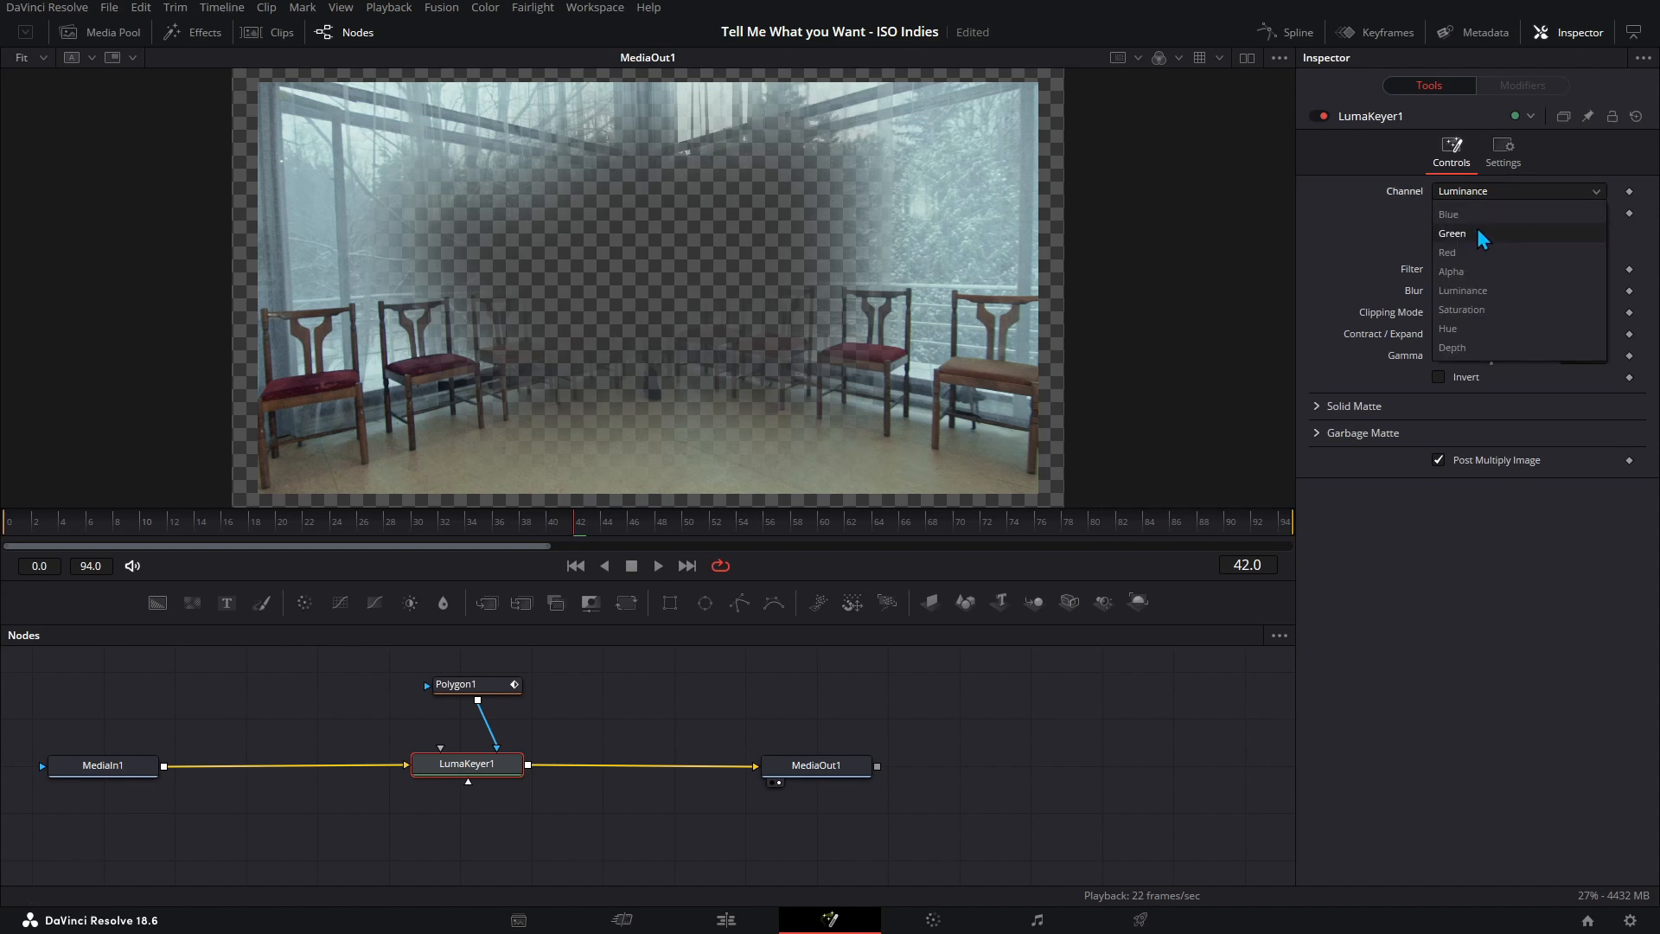
pyautogui.click(1476, 332)
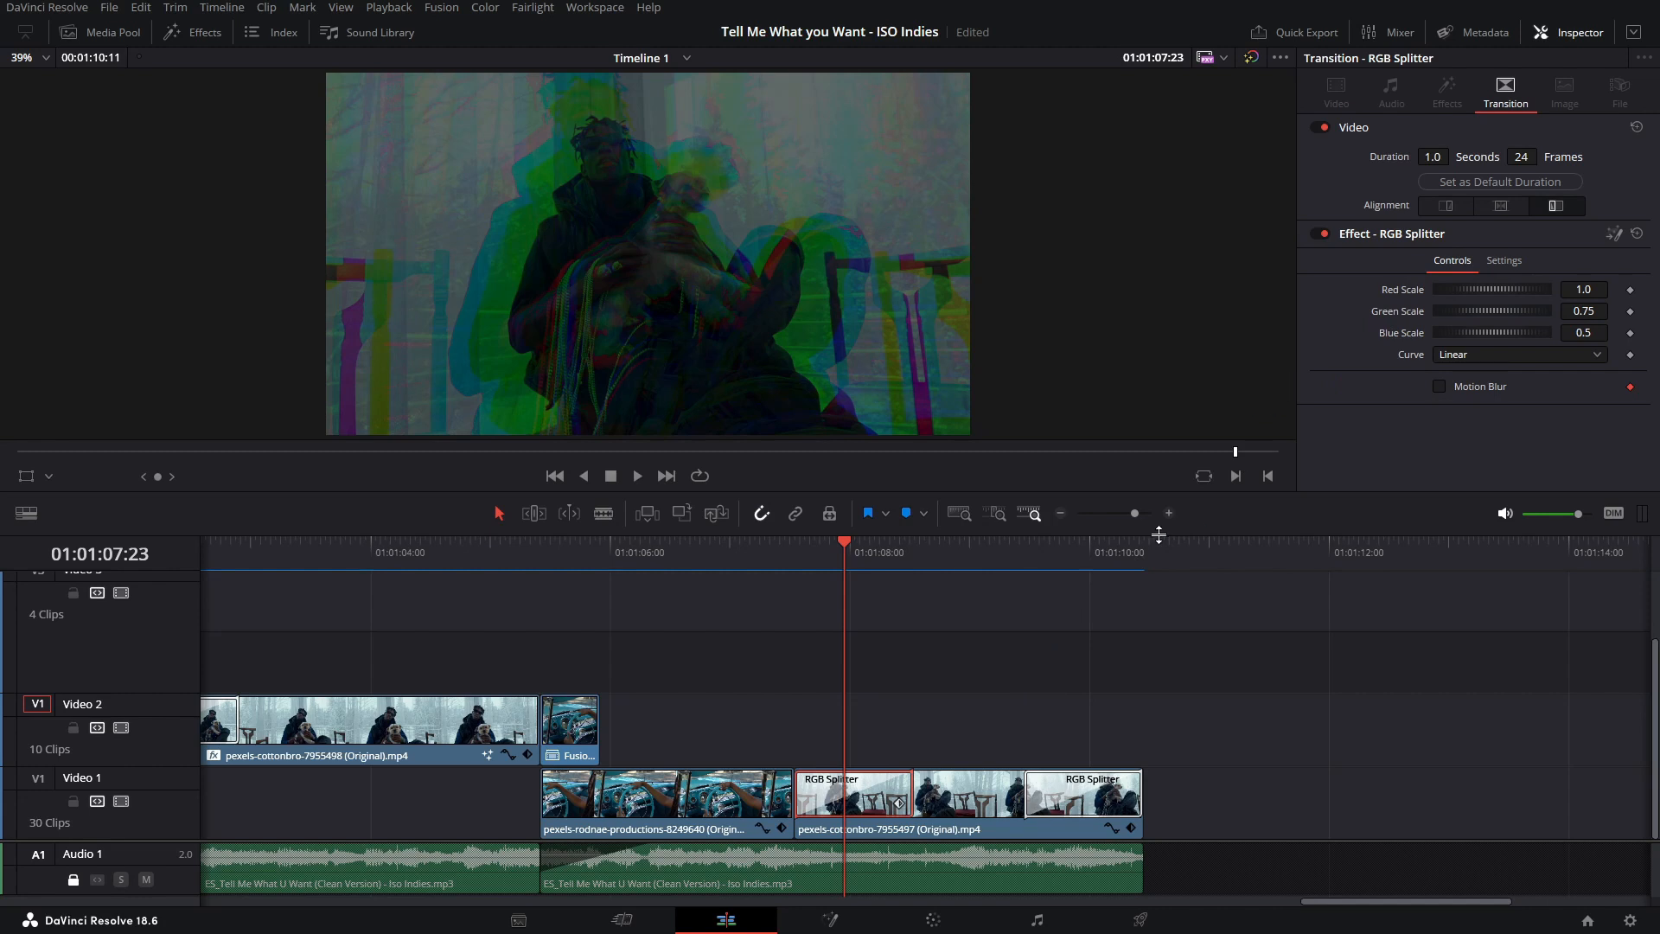
# - View the final clip, pexels-cottonbro-7955497, at 01:01:09:11 and play its RGB Splitter transitions from the clip's start
pyautogui.click(1031, 552)
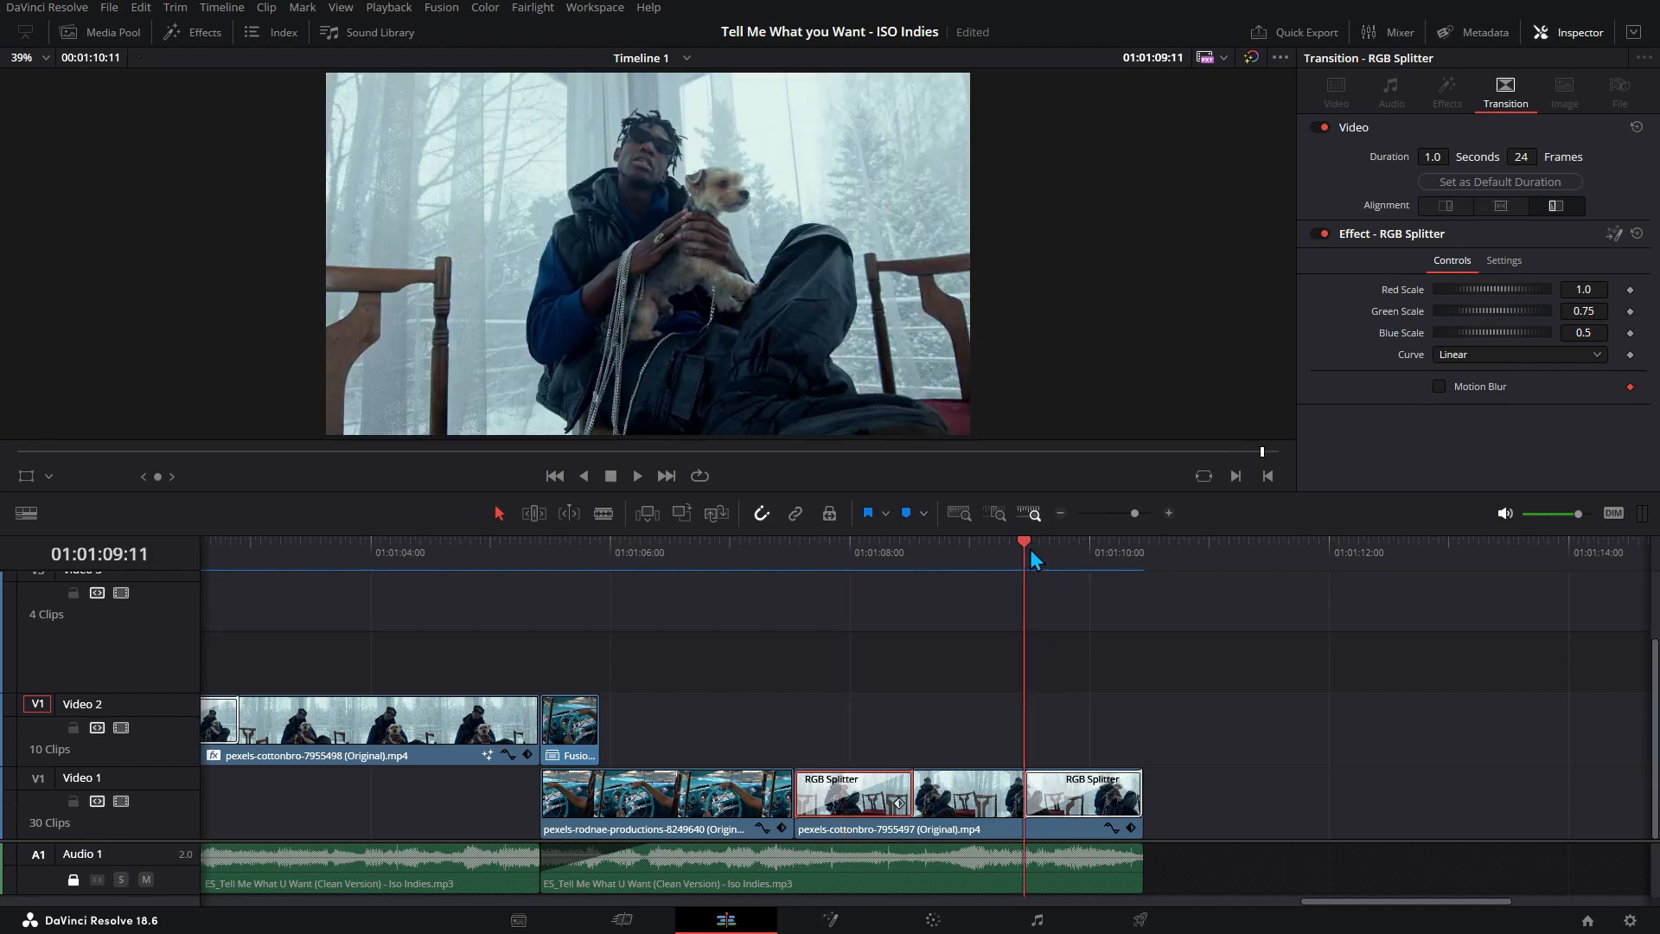
pyautogui.click(795, 540)
pyautogui.press('space')
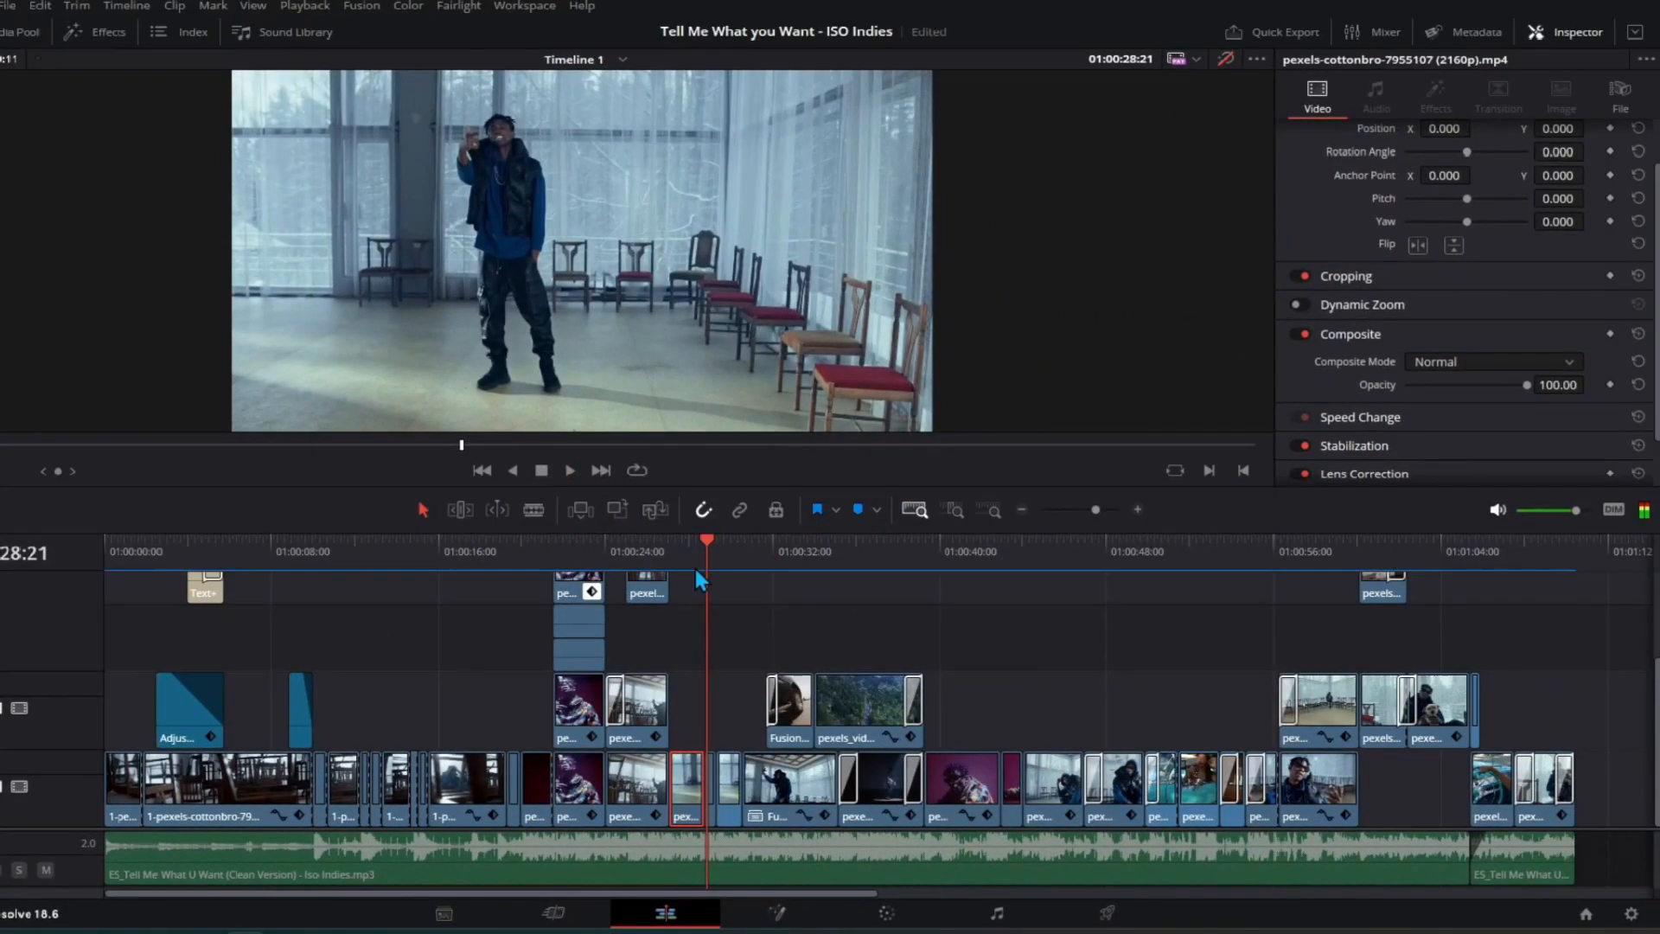
# - Switch to Timeline 2 and open the first pexels-cottonbro-7955107 clip on its uppermost video track in the Fusion page
pyautogui.click(616, 58)
pyautogui.click(612, 107)
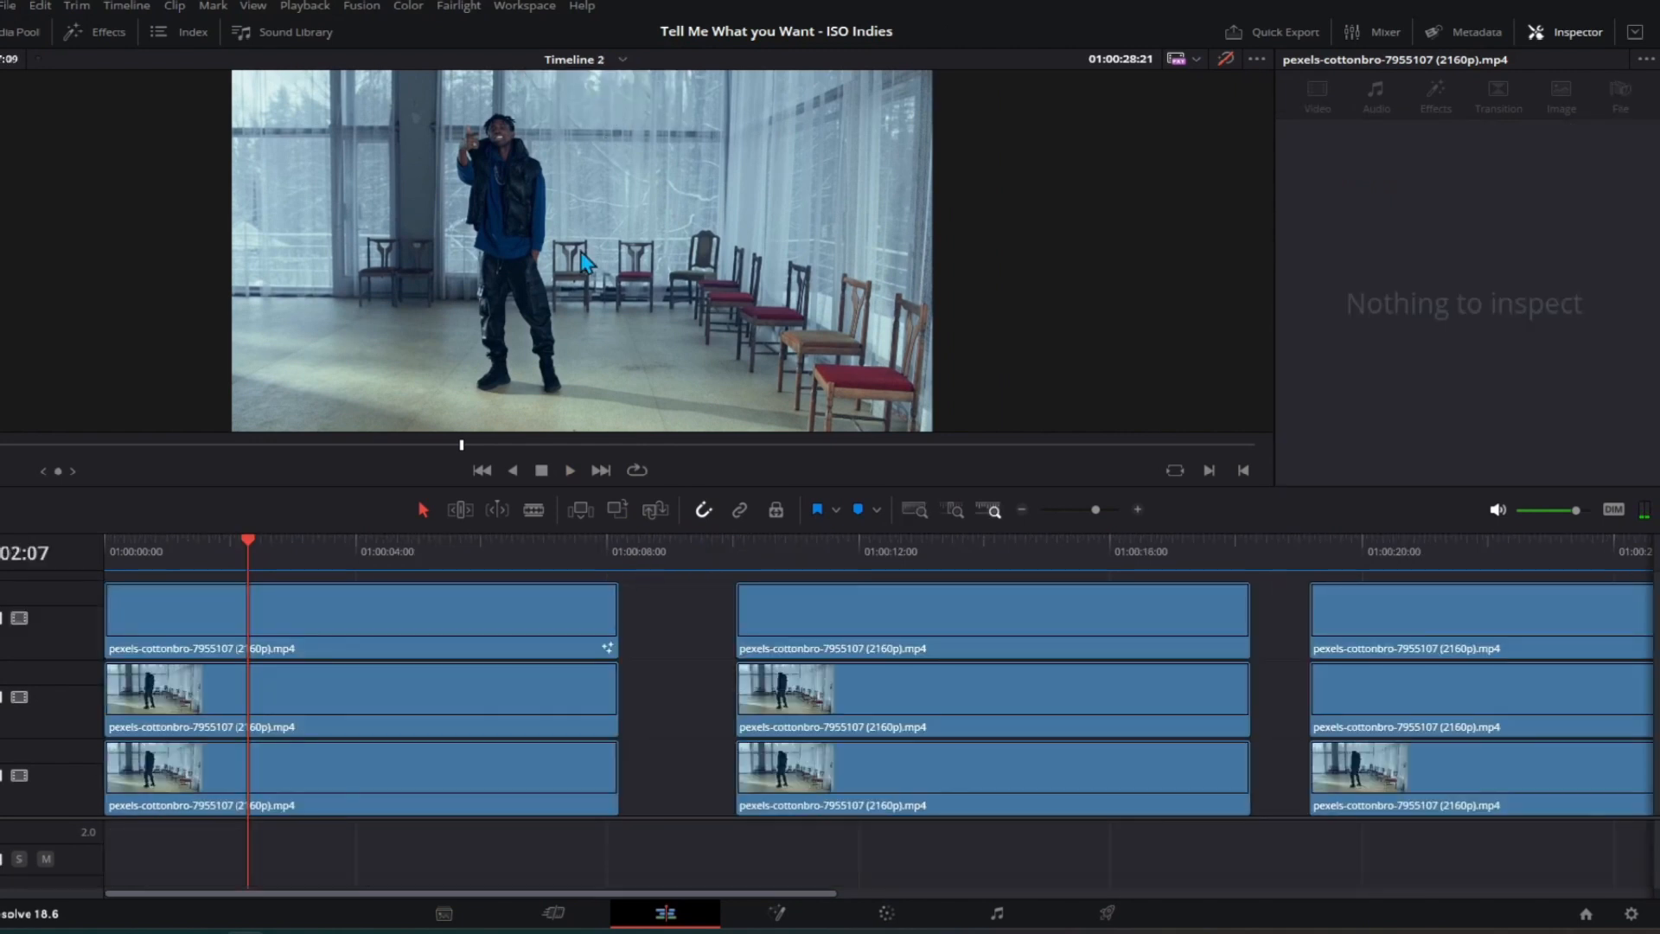
pyautogui.click(488, 623)
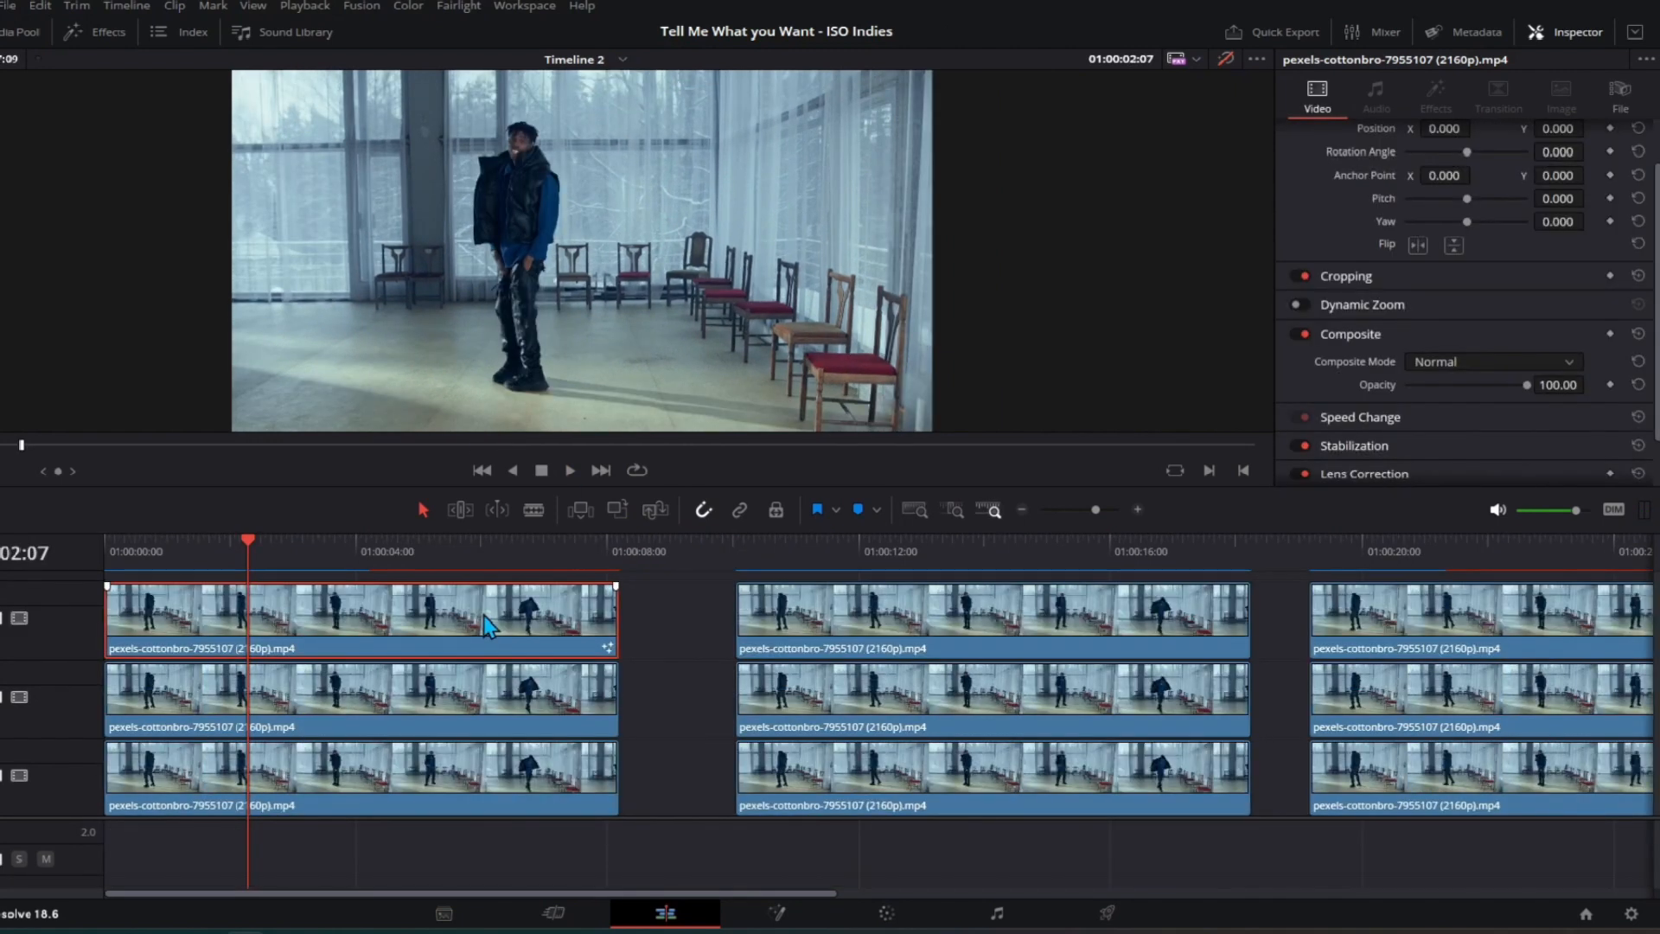
pyautogui.rightClick(485, 616)
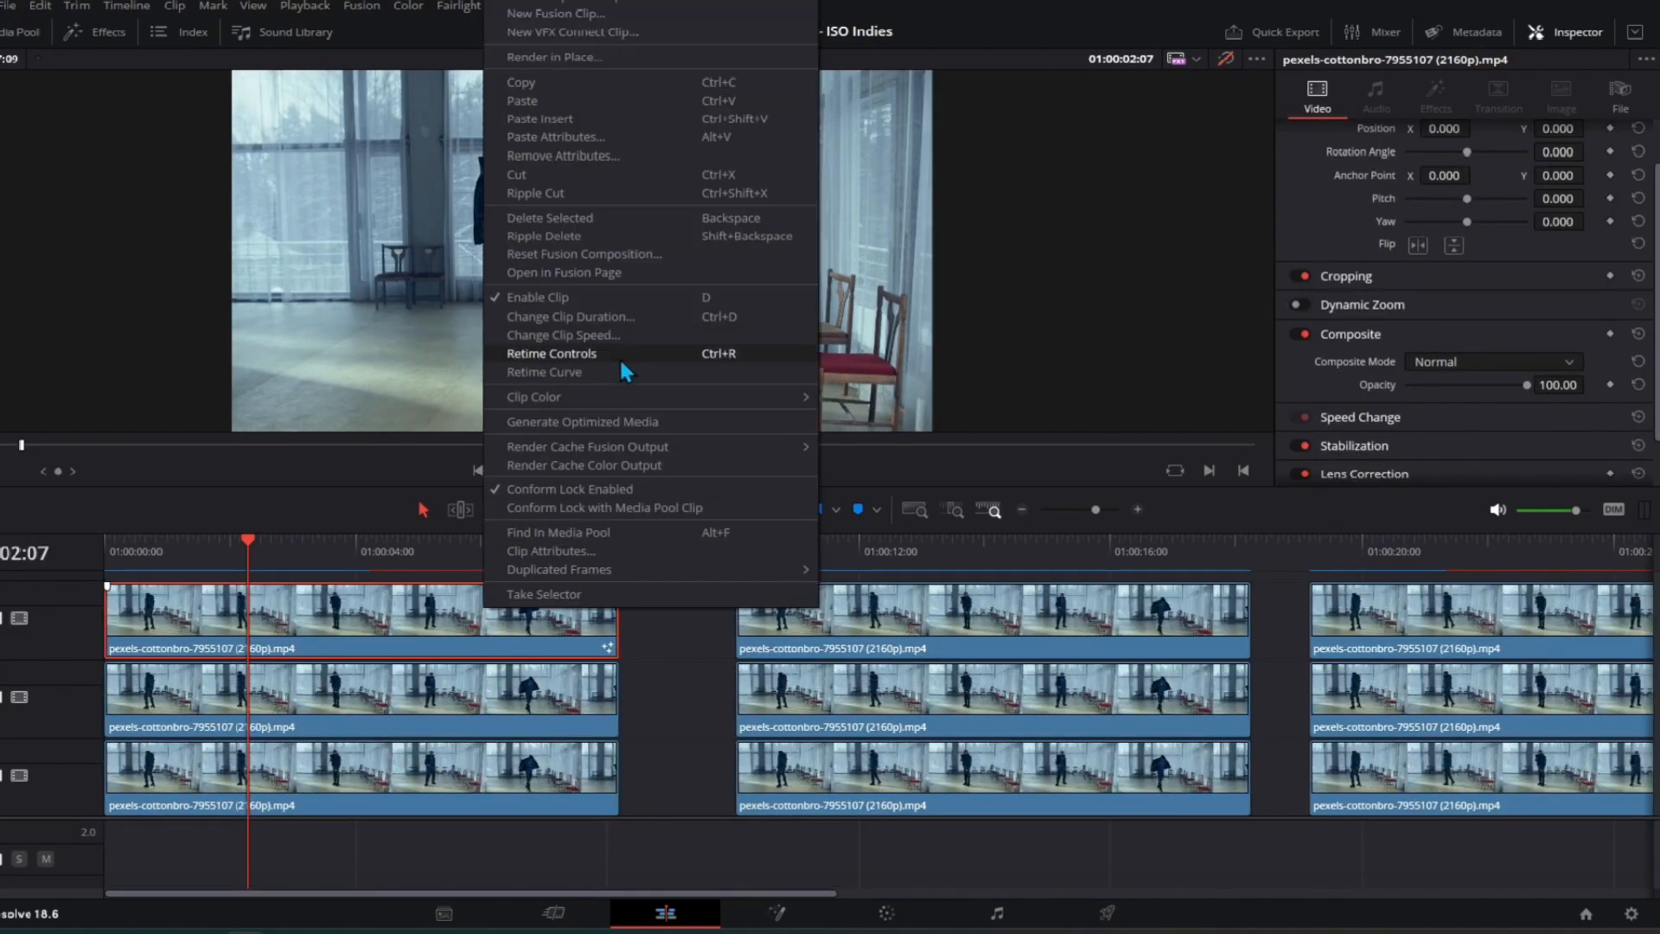
pyautogui.rightClick(431, 612)
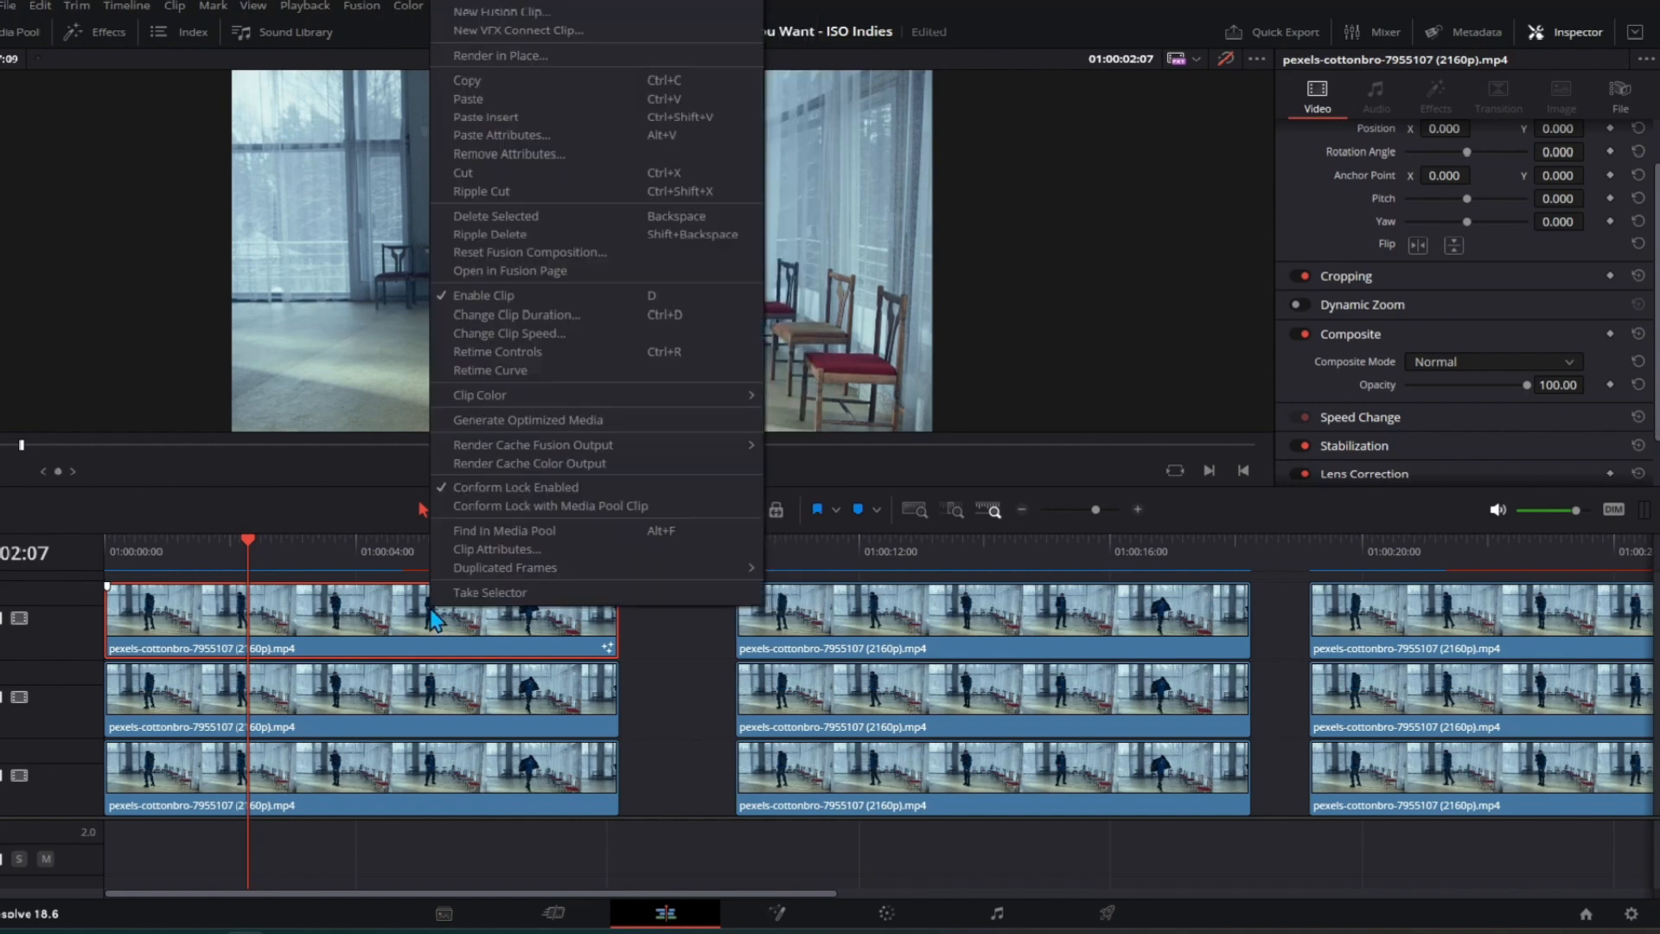
pyautogui.click(567, 274)
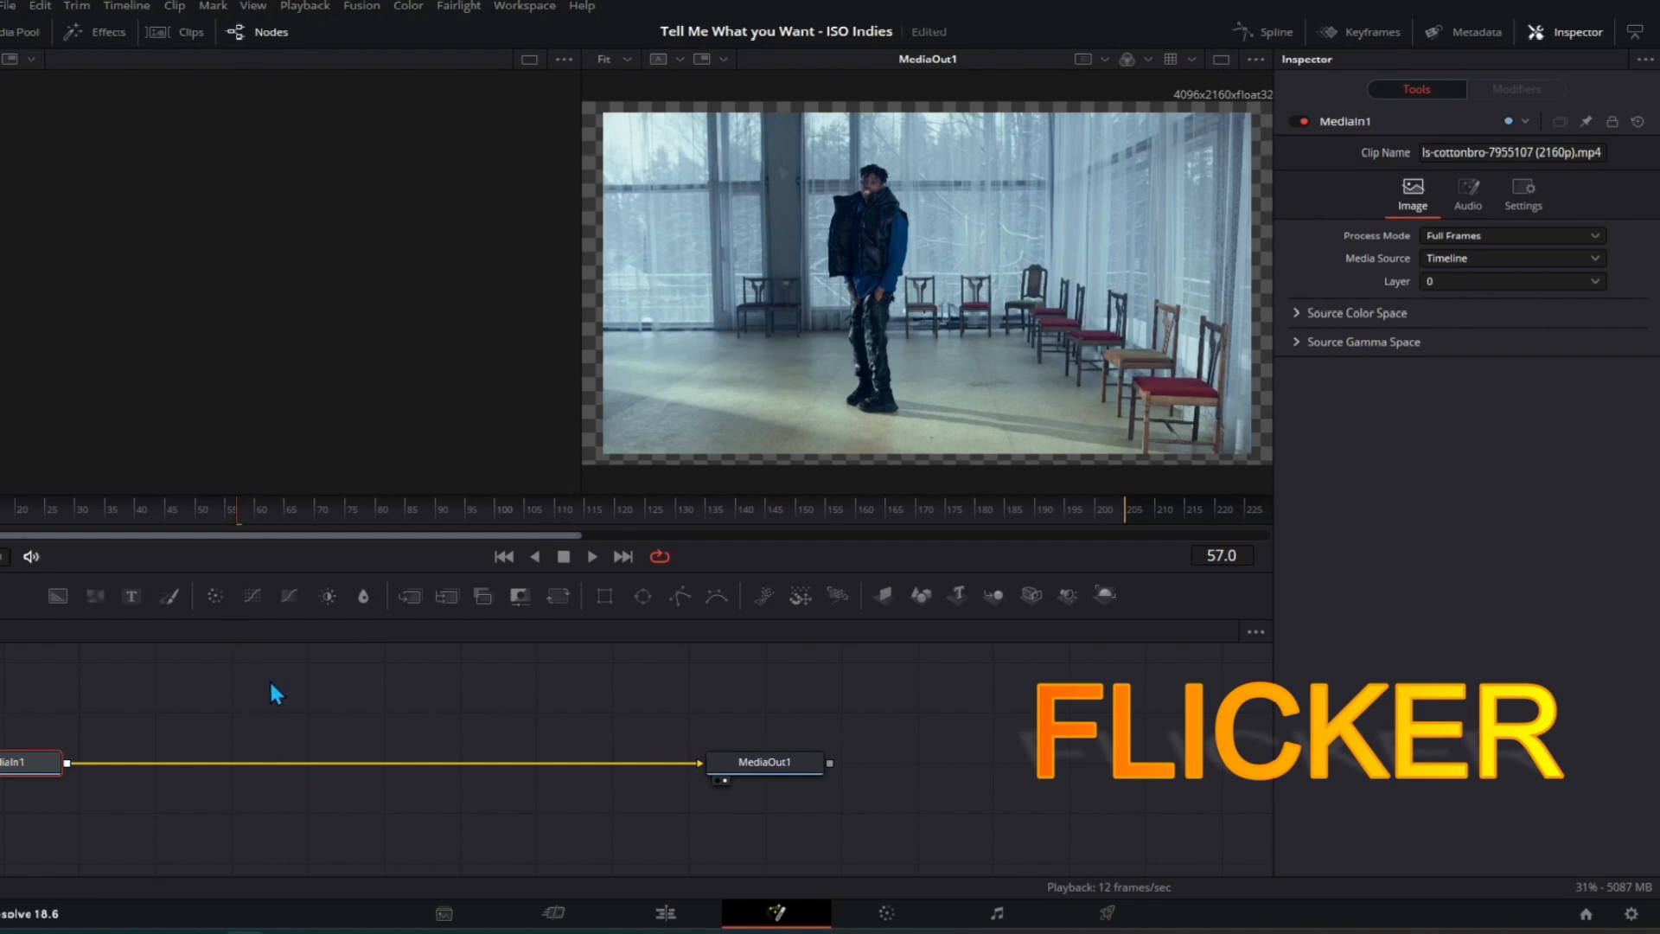
# - Add a Flicker Addition node between MediaIn1 and MediaOut1 and space it away from MediaIn1
pyautogui.hotkey('shift', 'space')
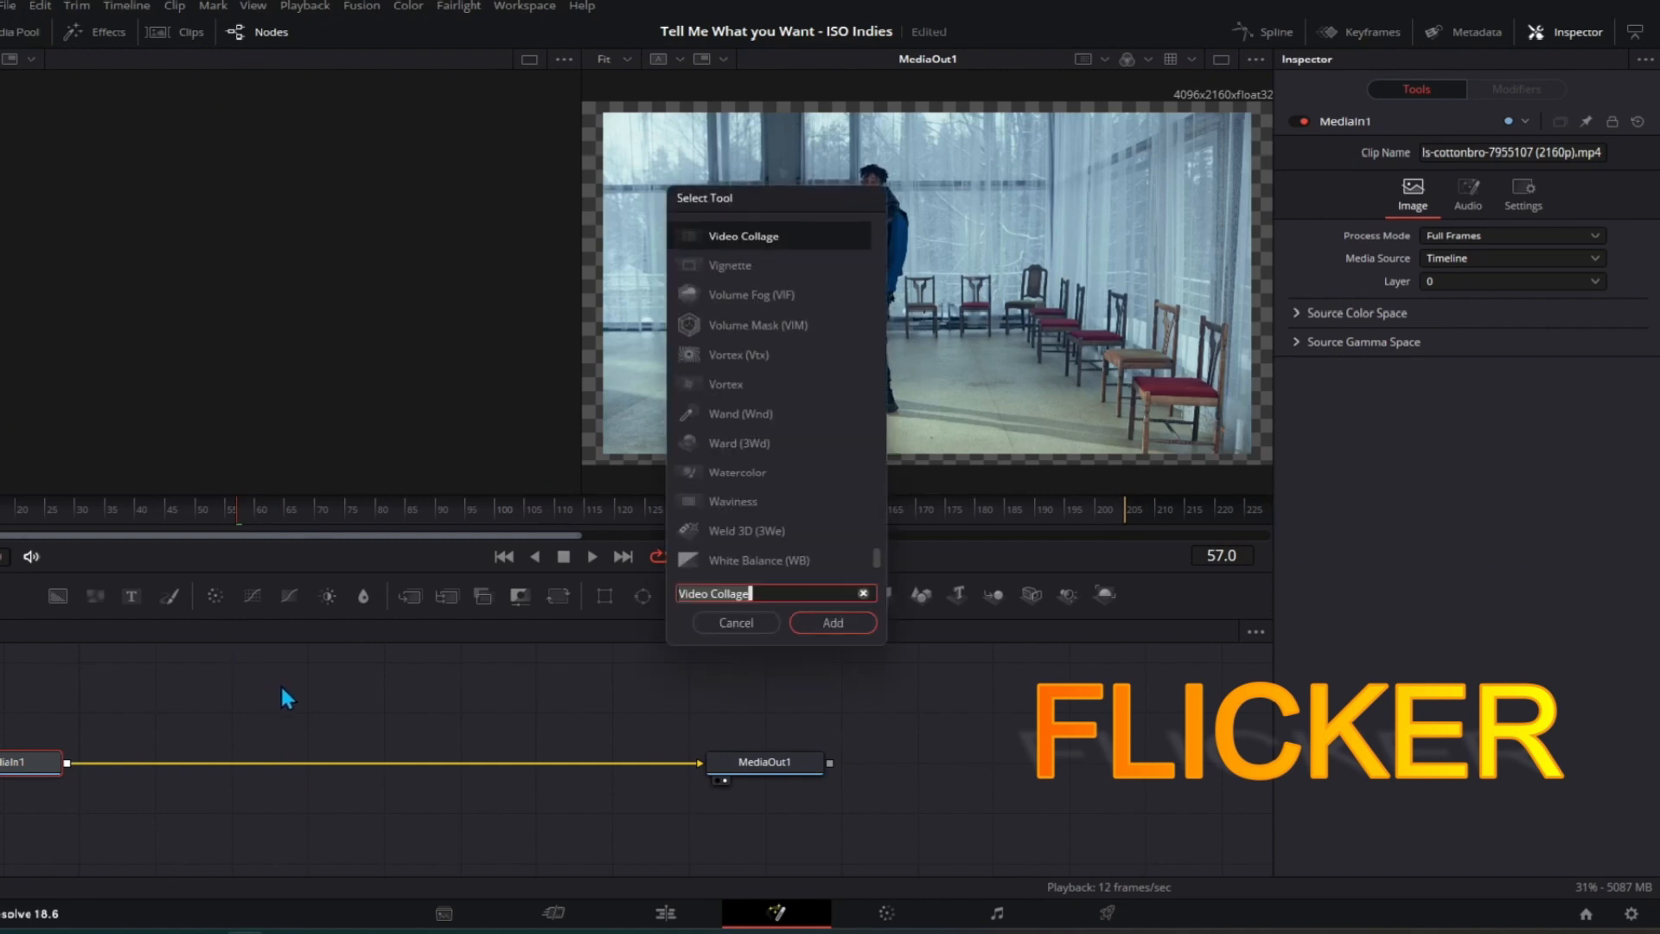
pyautogui.press('BackSpace')
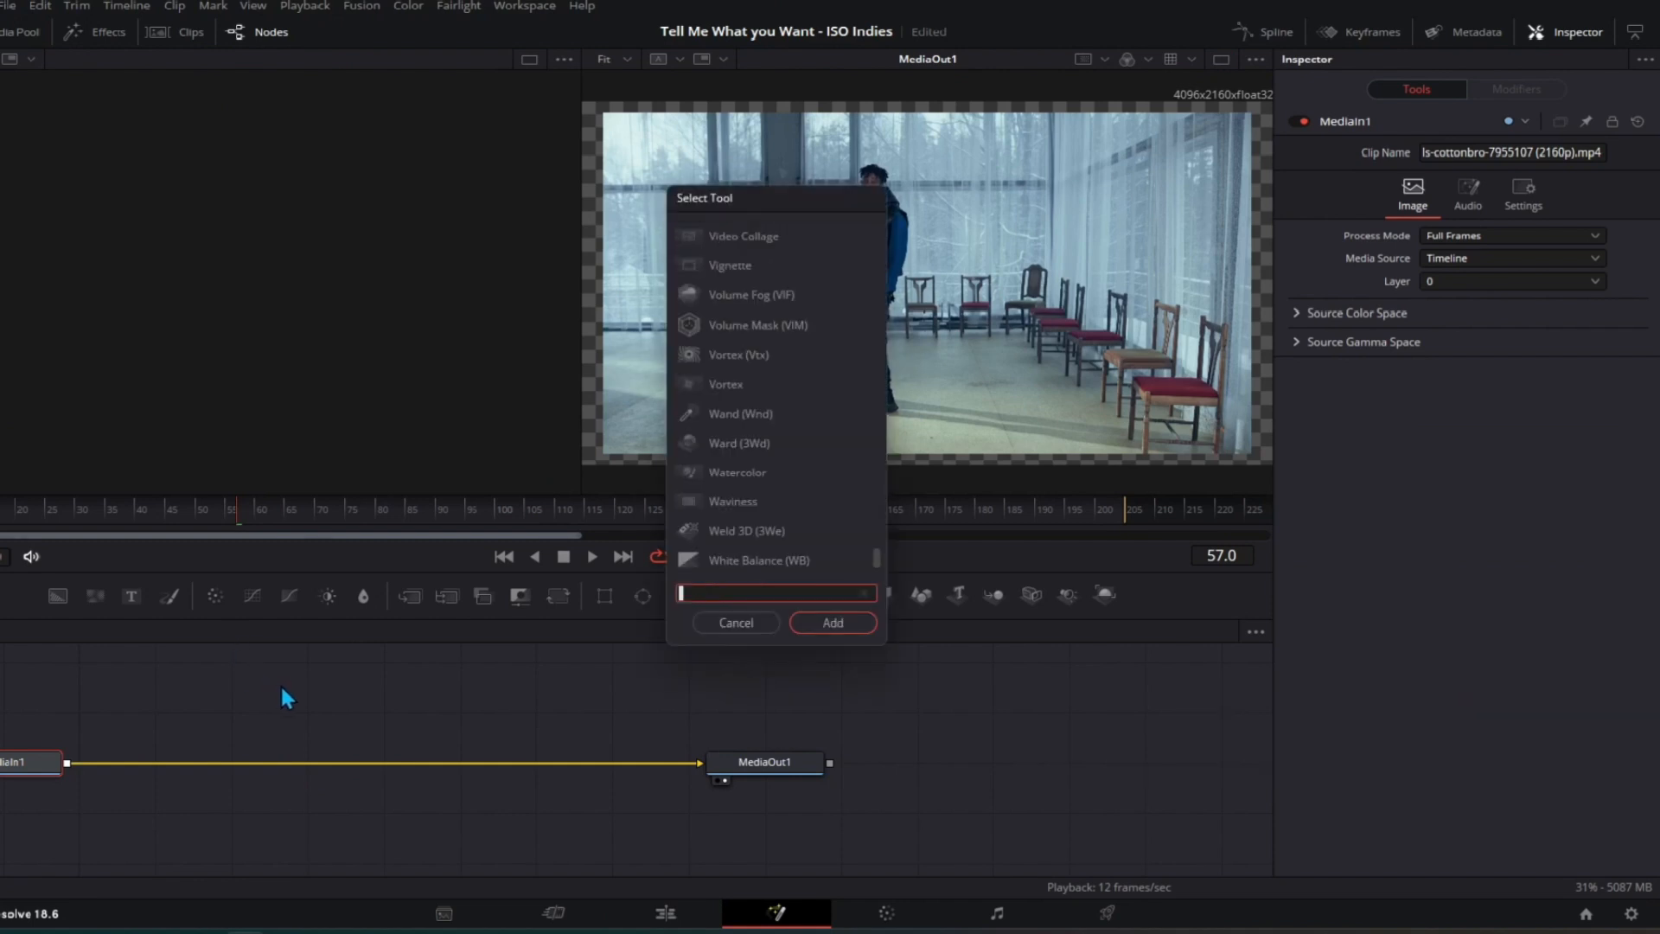
pyautogui.write('flicker')
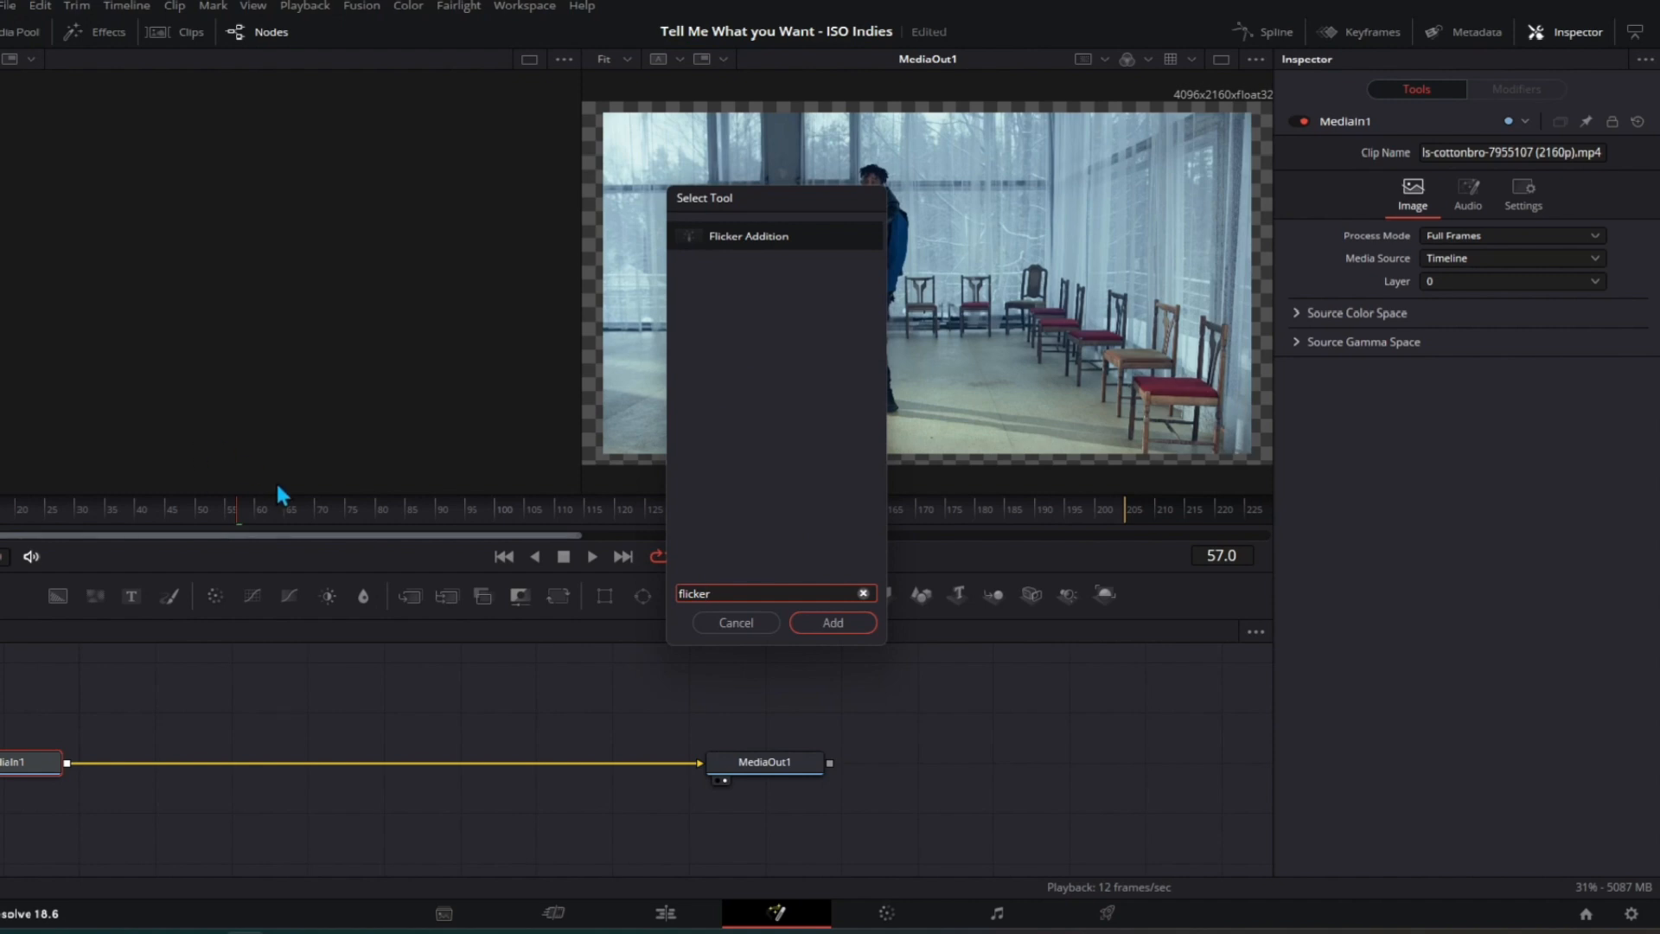
pyautogui.click(832, 622)
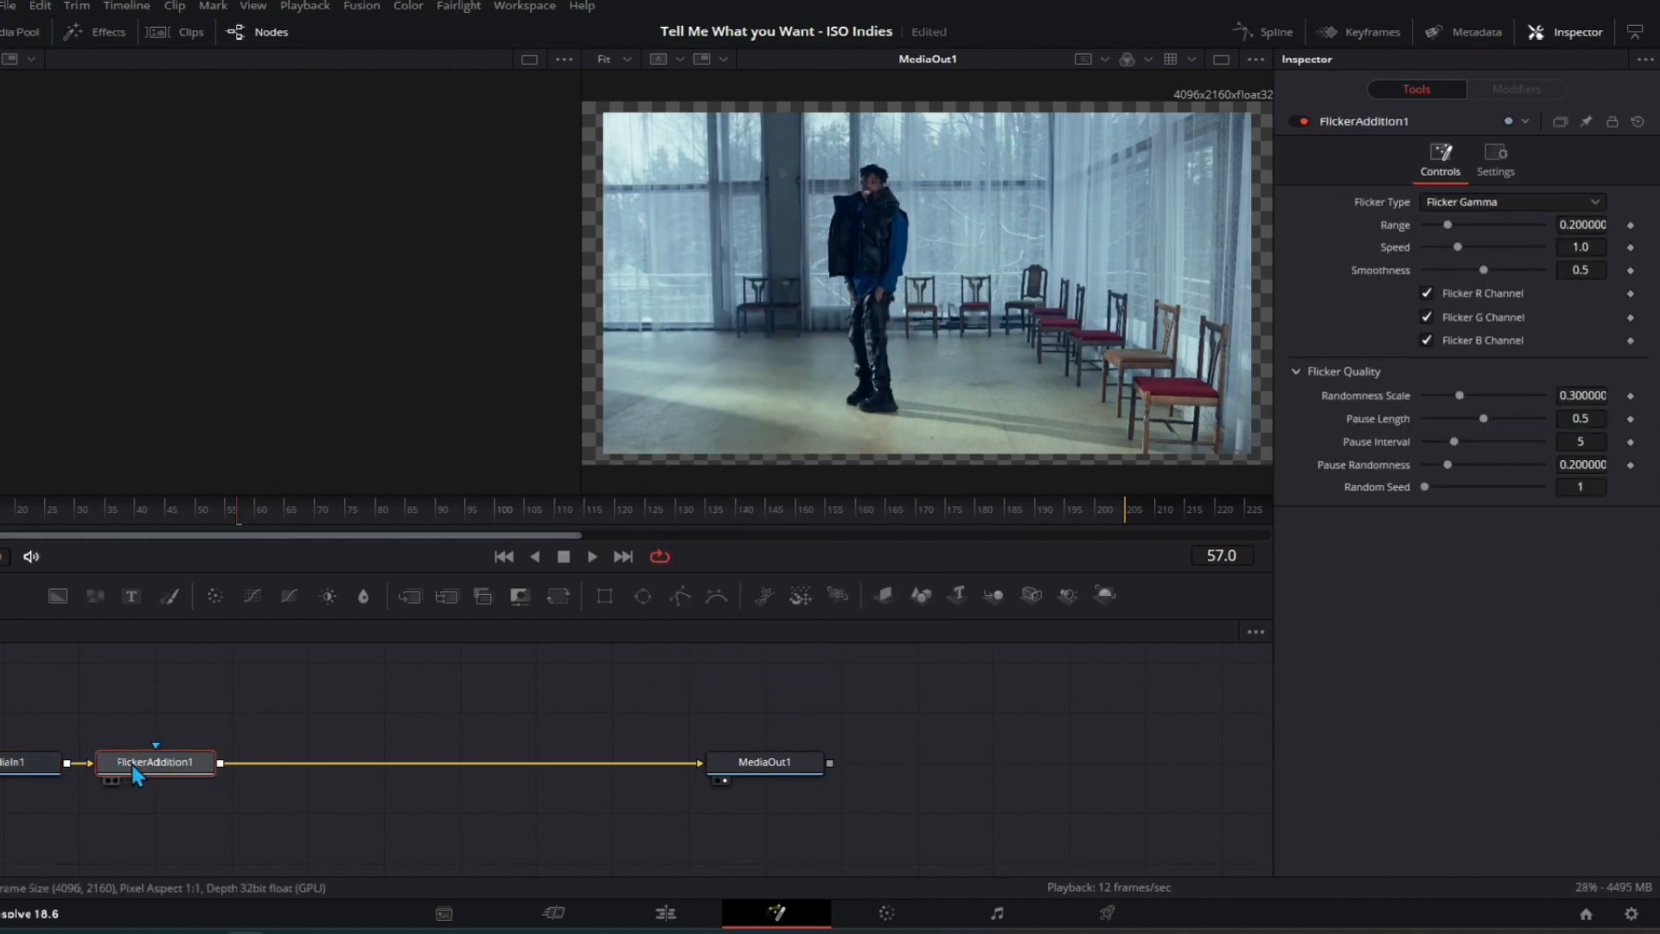
pyautogui.moveTo(136, 773); pyautogui.dragTo(262, 770)
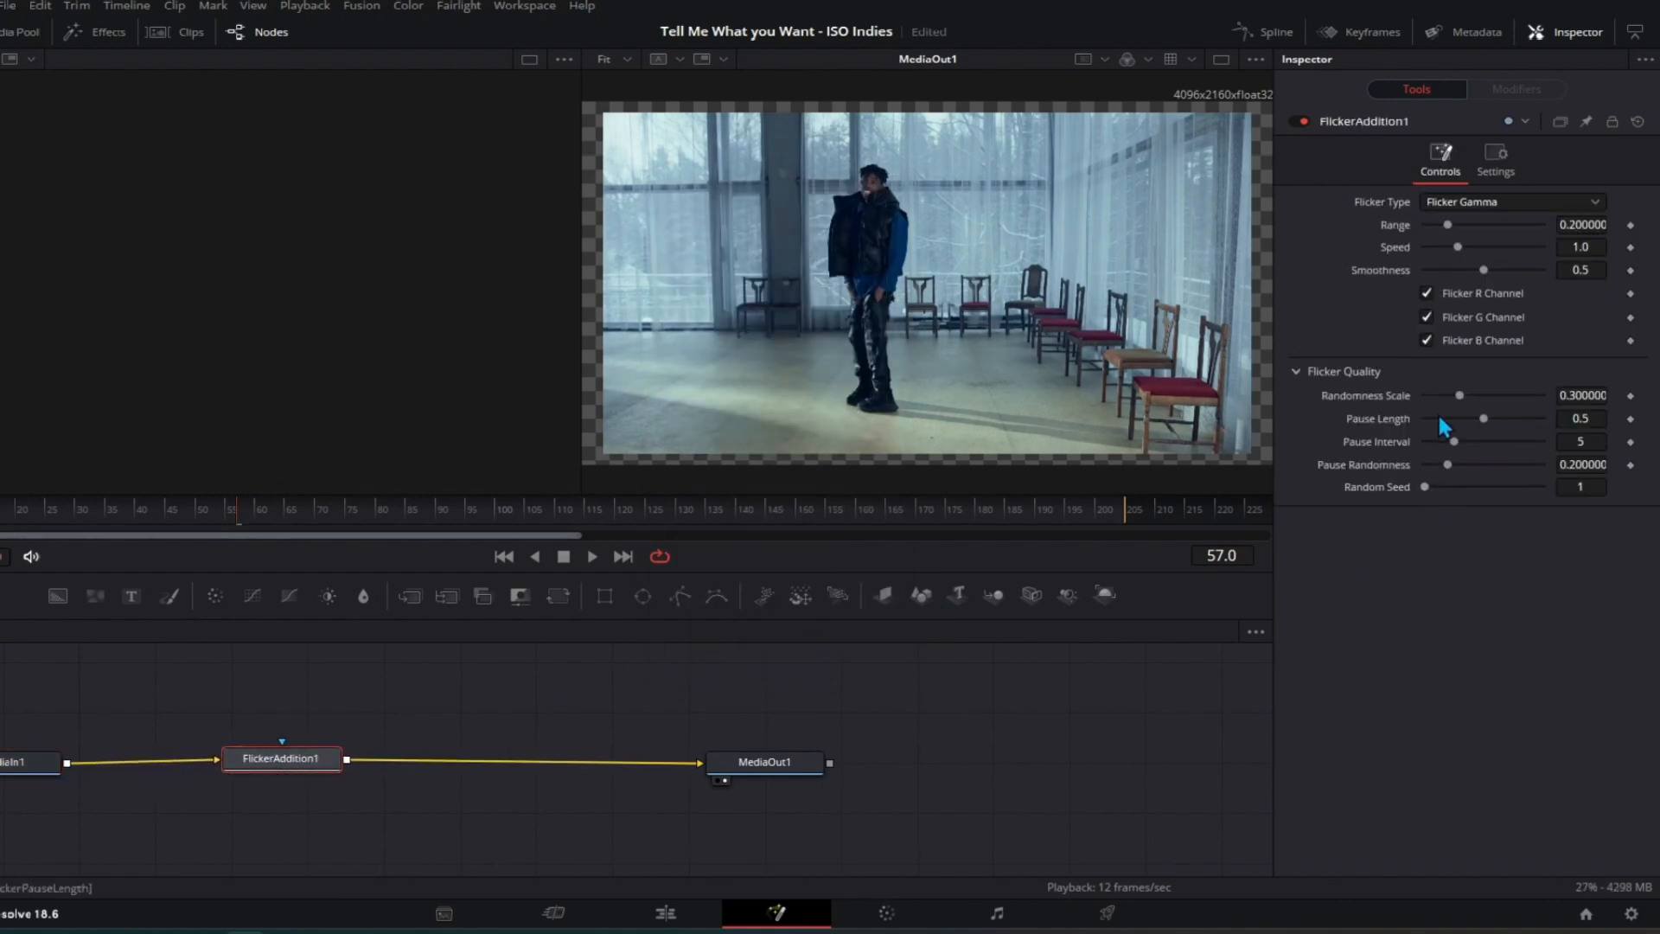
# - Set the flicker range to 0.3 and speed to 1.5, and play the clip to preview the effect
pyautogui.click(1472, 225)
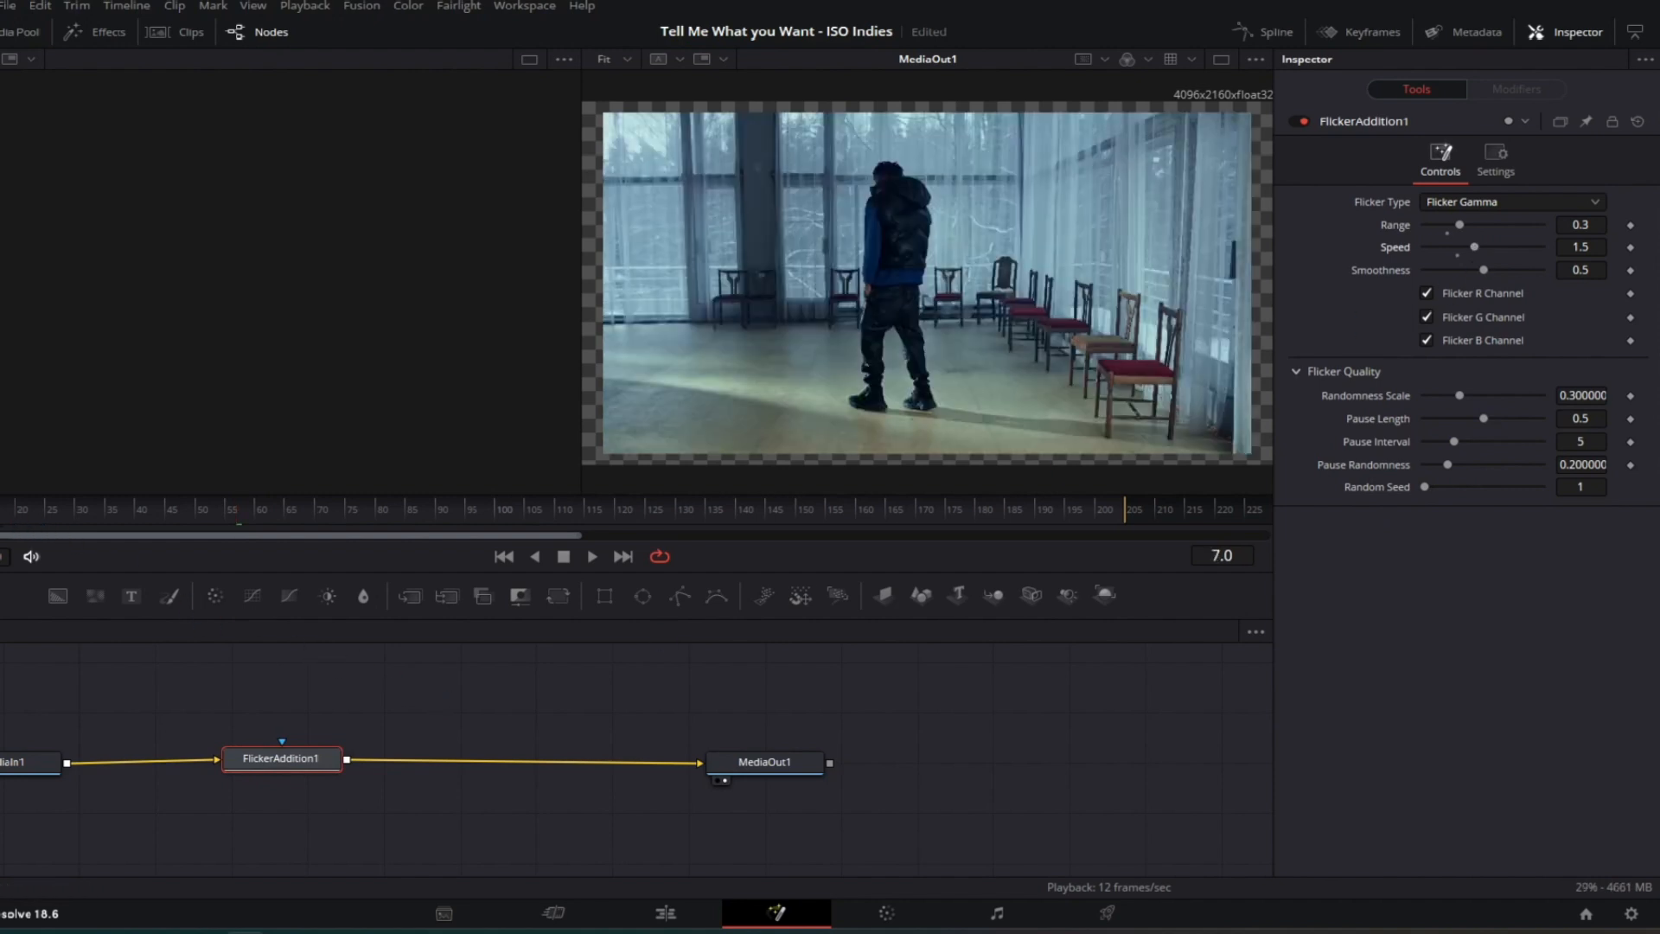
pyautogui.press('space')
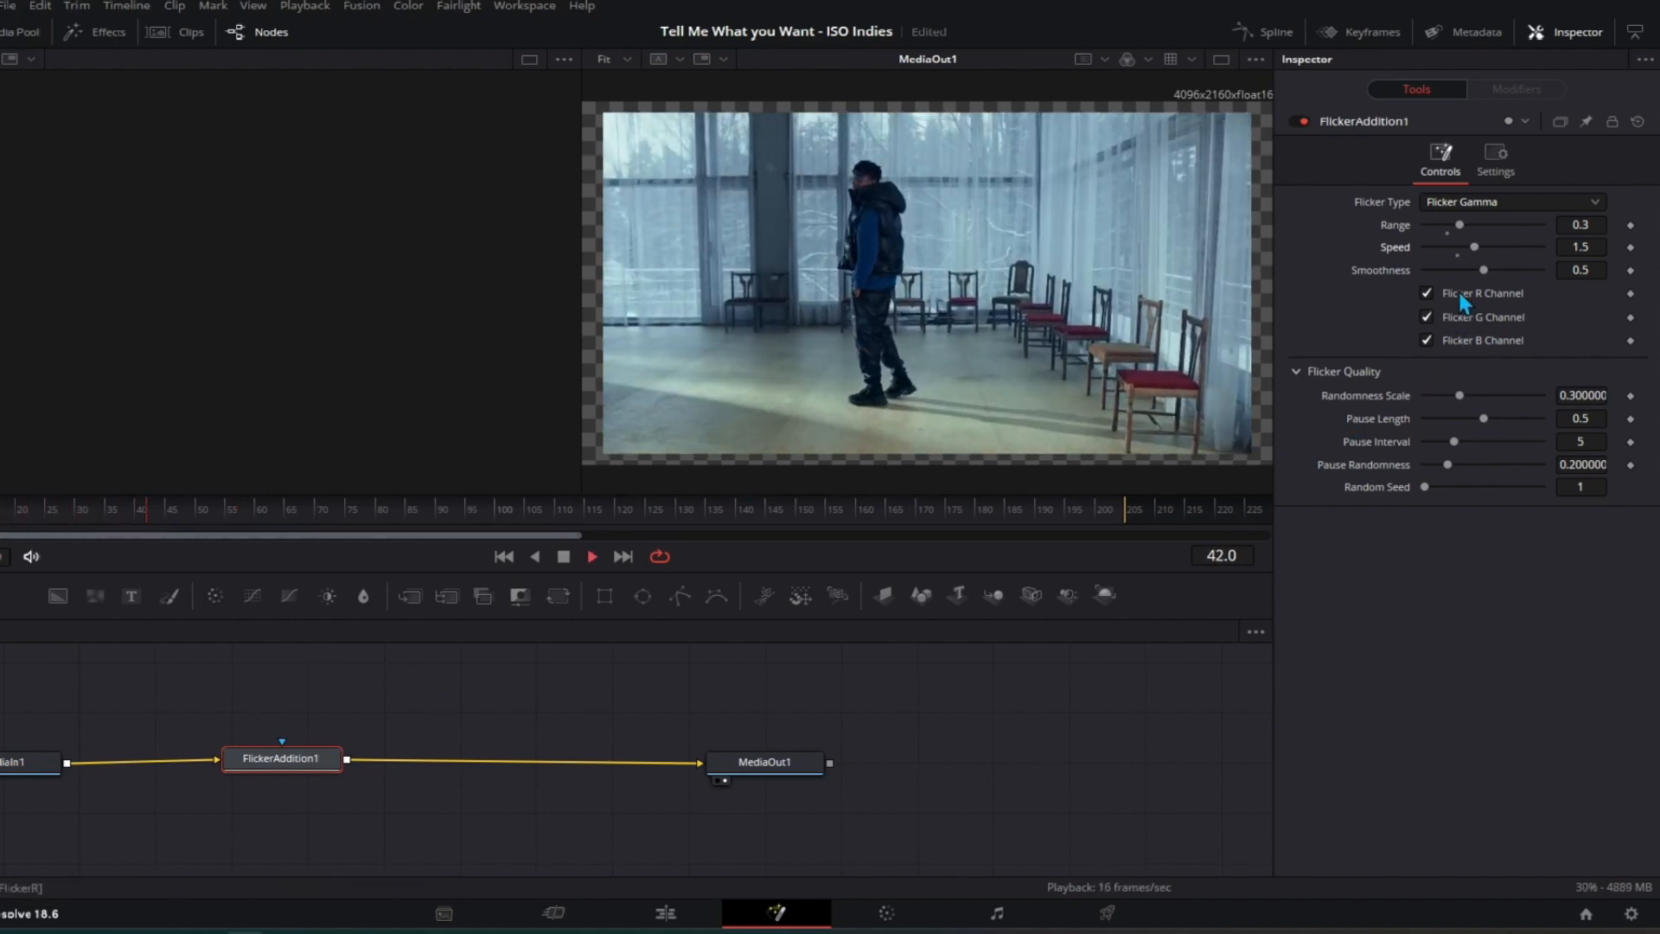
pyautogui.click(1426, 317)
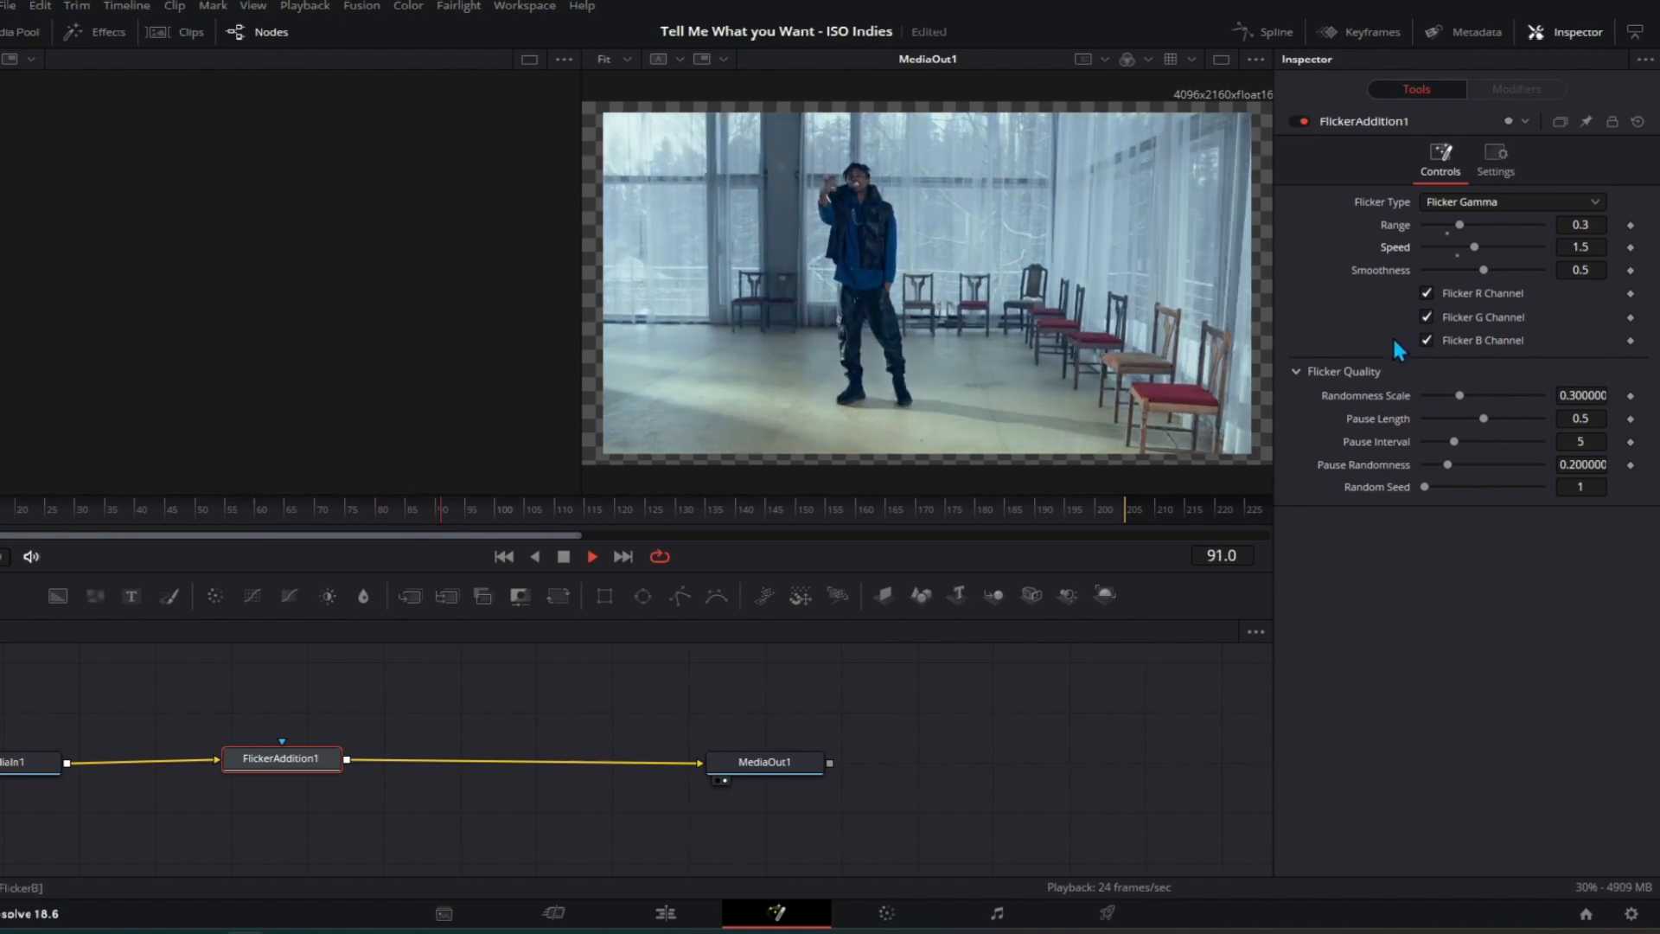
pyautogui.press('space')
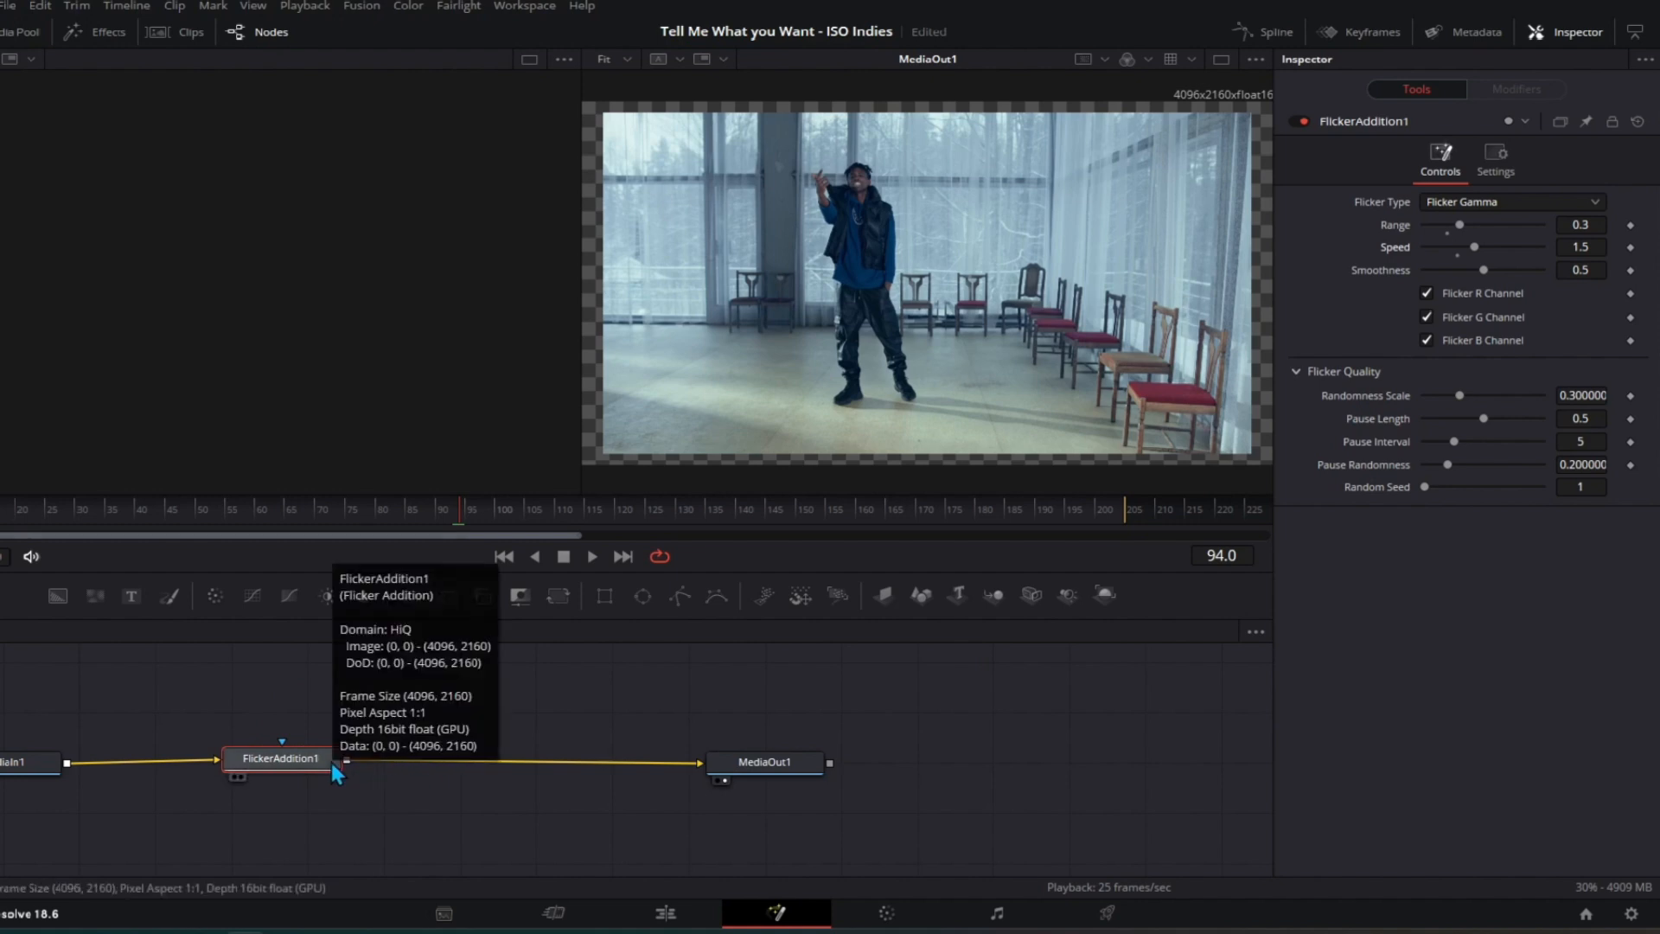
# - Delete the Flicker Addition node and add a Glow (Glo) node after MediaIn1 in its place
pyautogui.press('Delete')
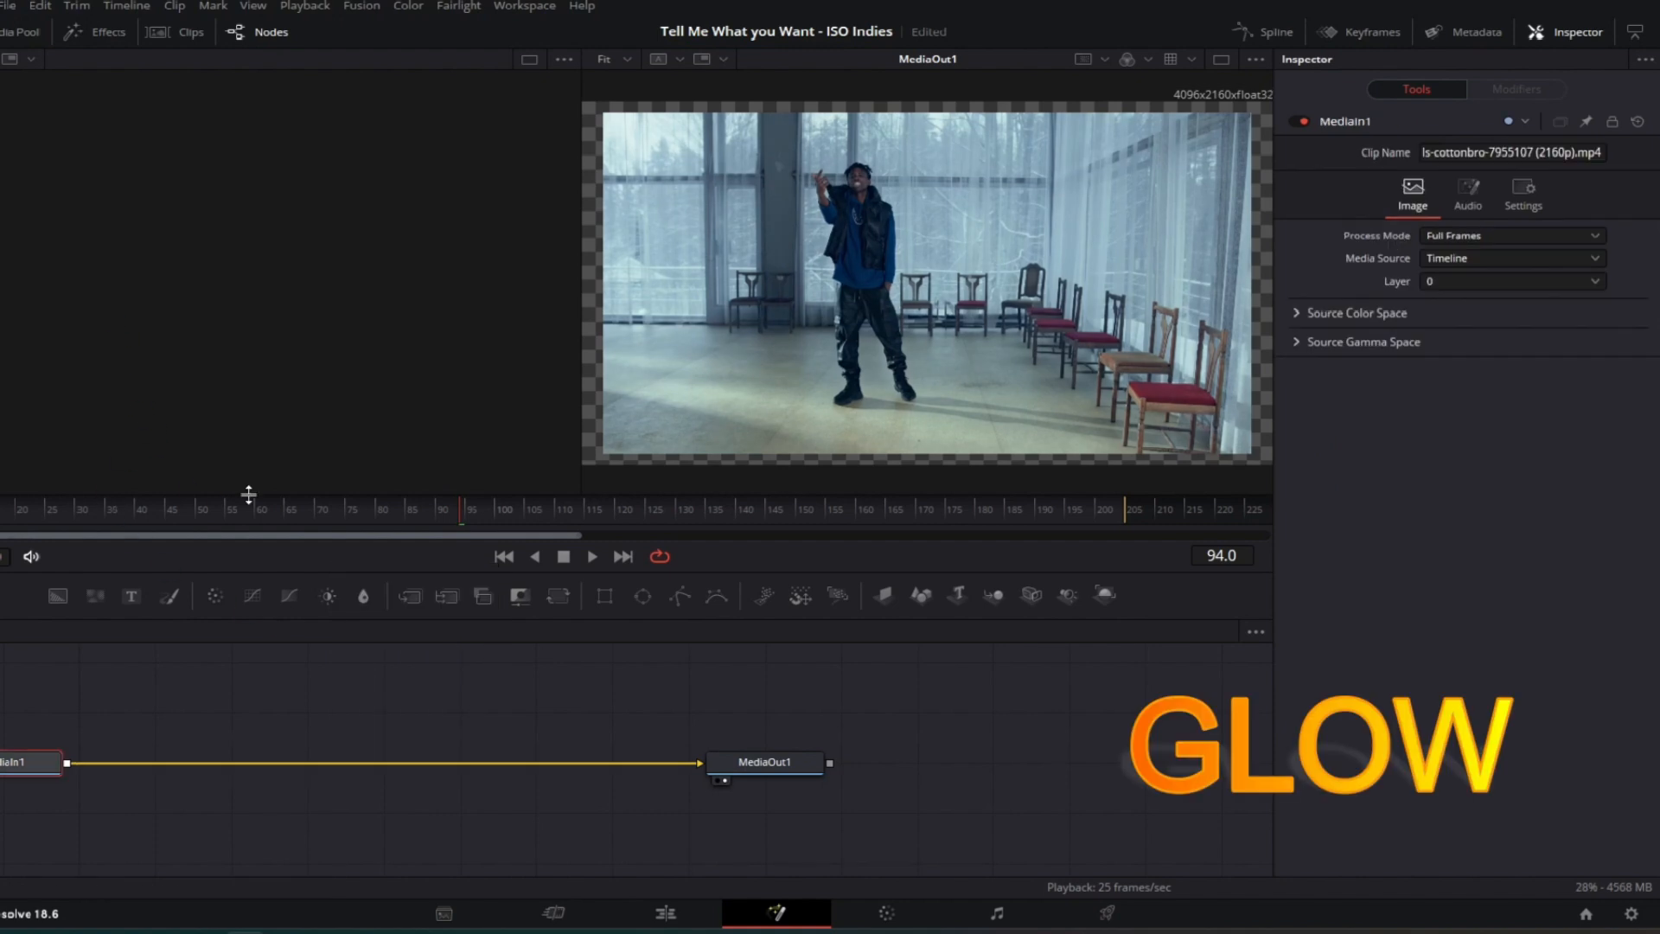
pyautogui.hotkey('shift', 'space')
pyautogui.write('flicker')
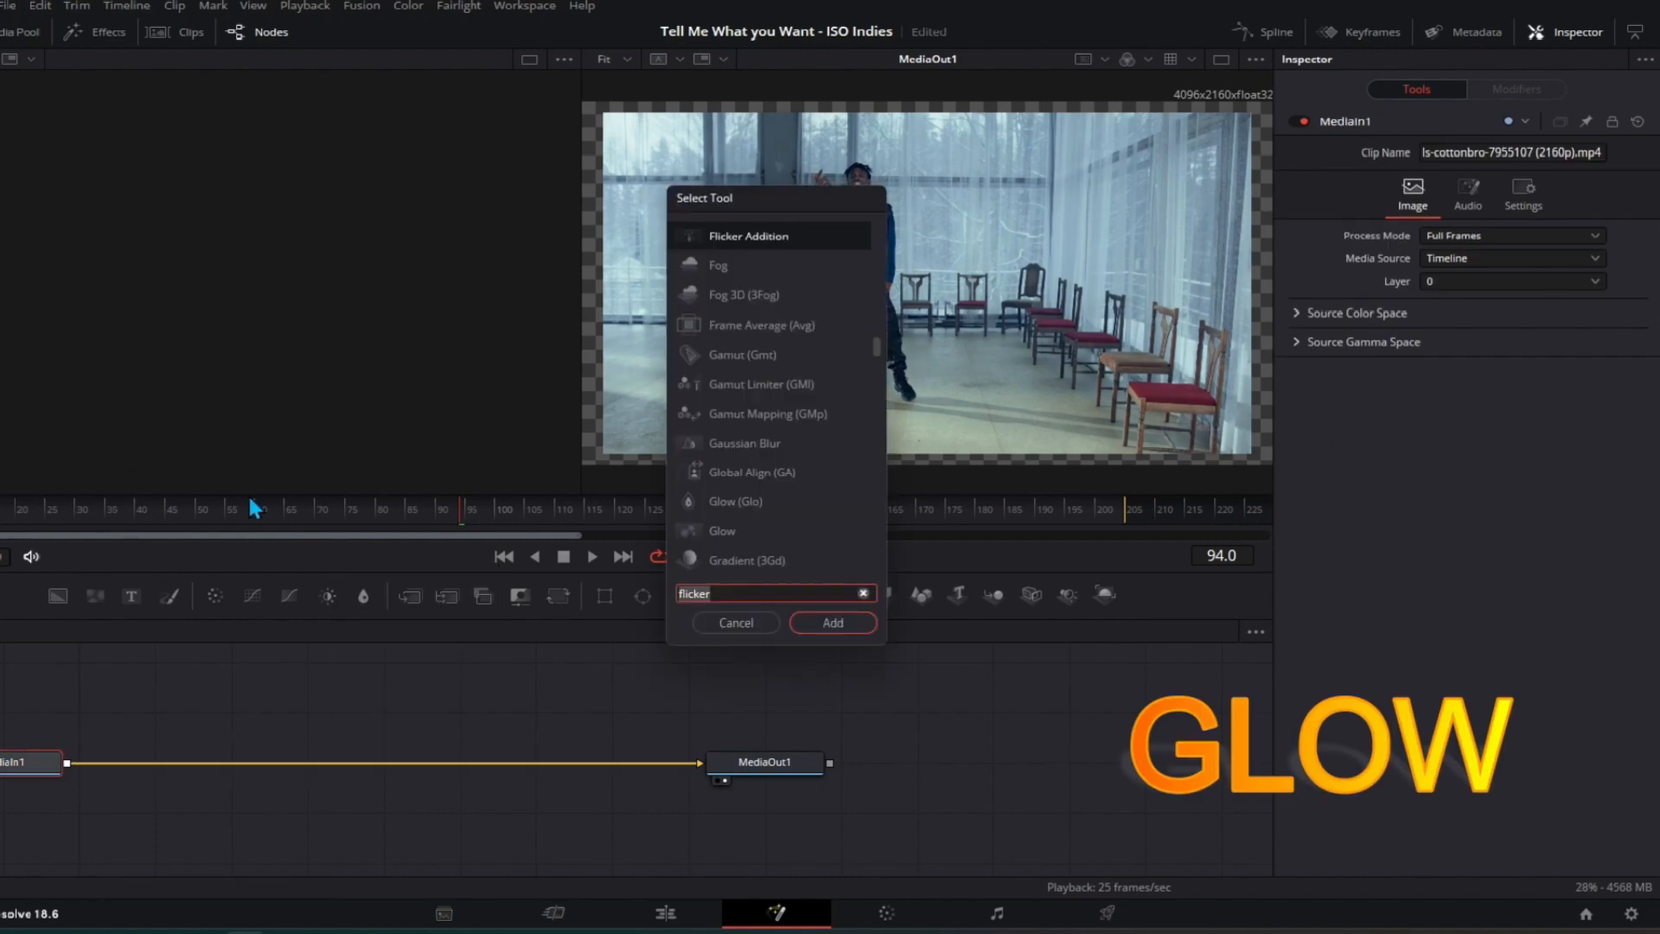
pyautogui.hotkey('ctrl', 'a')
pyautogui.write('glow')
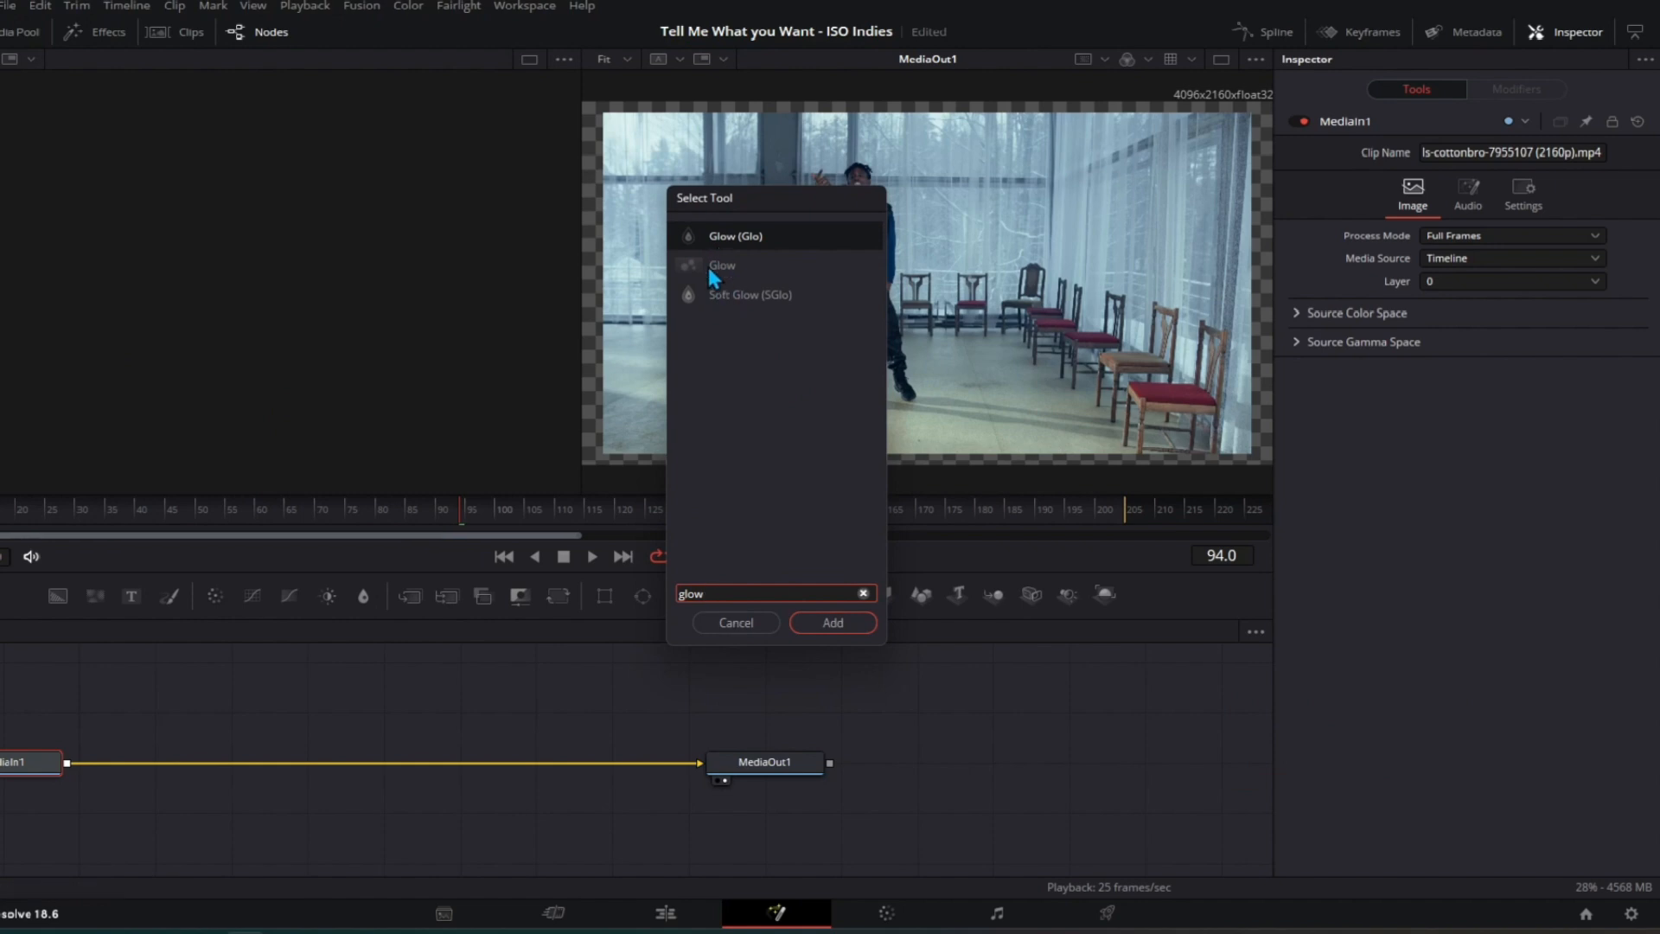
pyautogui.click(822, 620)
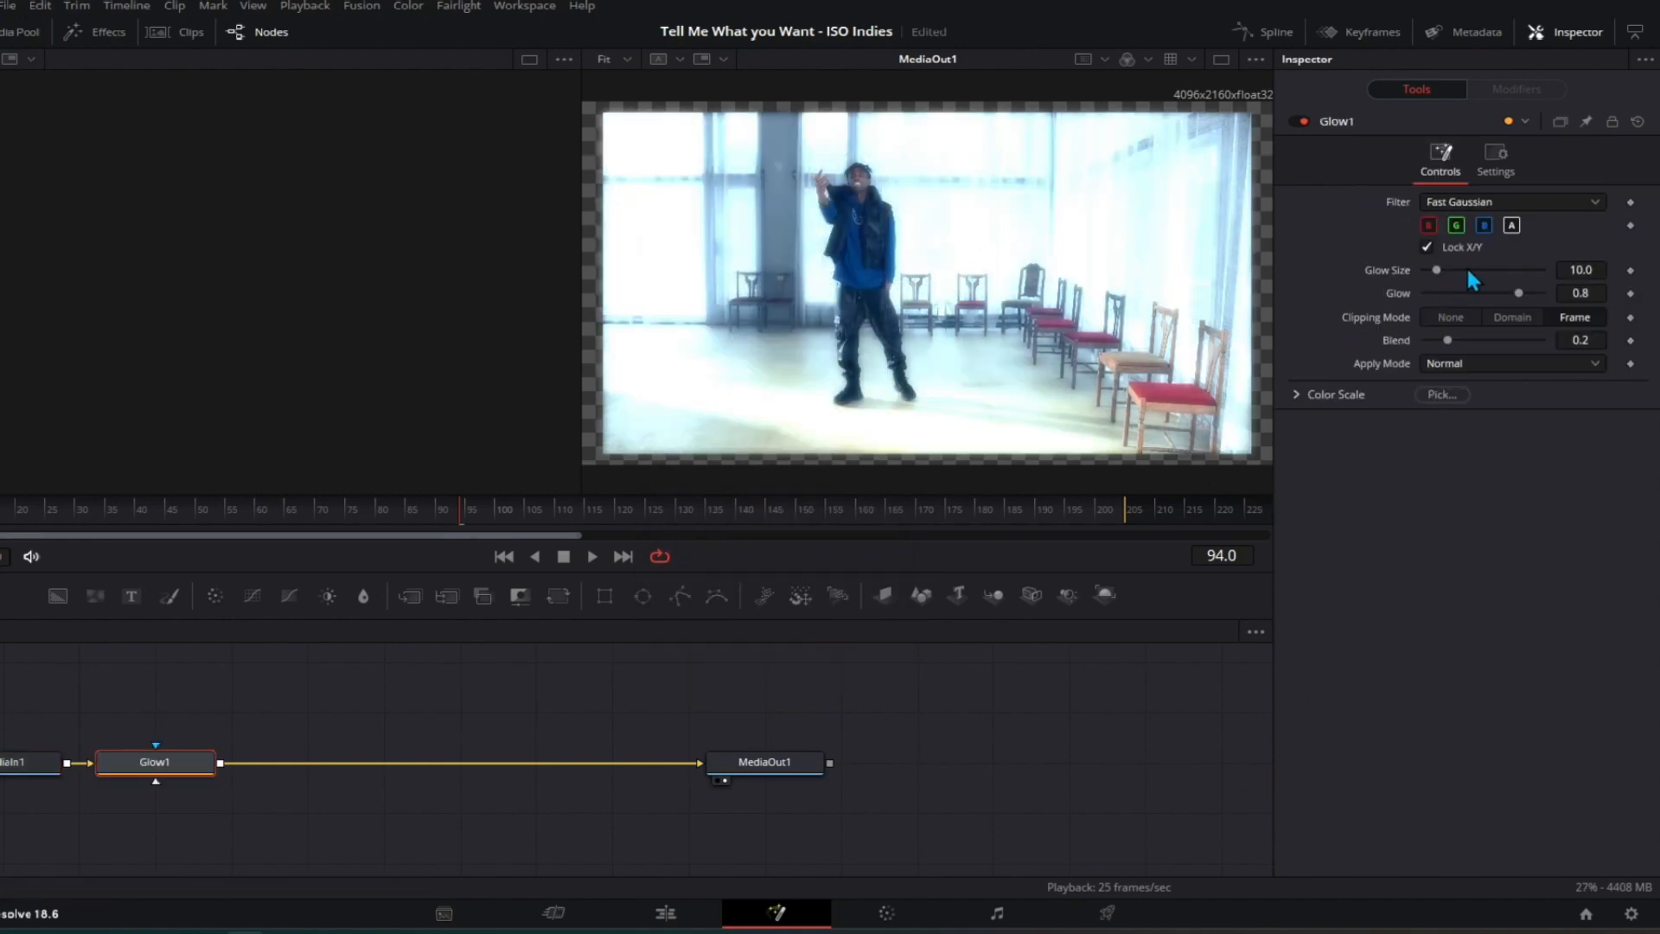
# - Set the glow size to 20, limit the glow to the blue channel, and choose the Bartlett filter
pyautogui.click(1466, 268)
pyautogui.click(1457, 225)
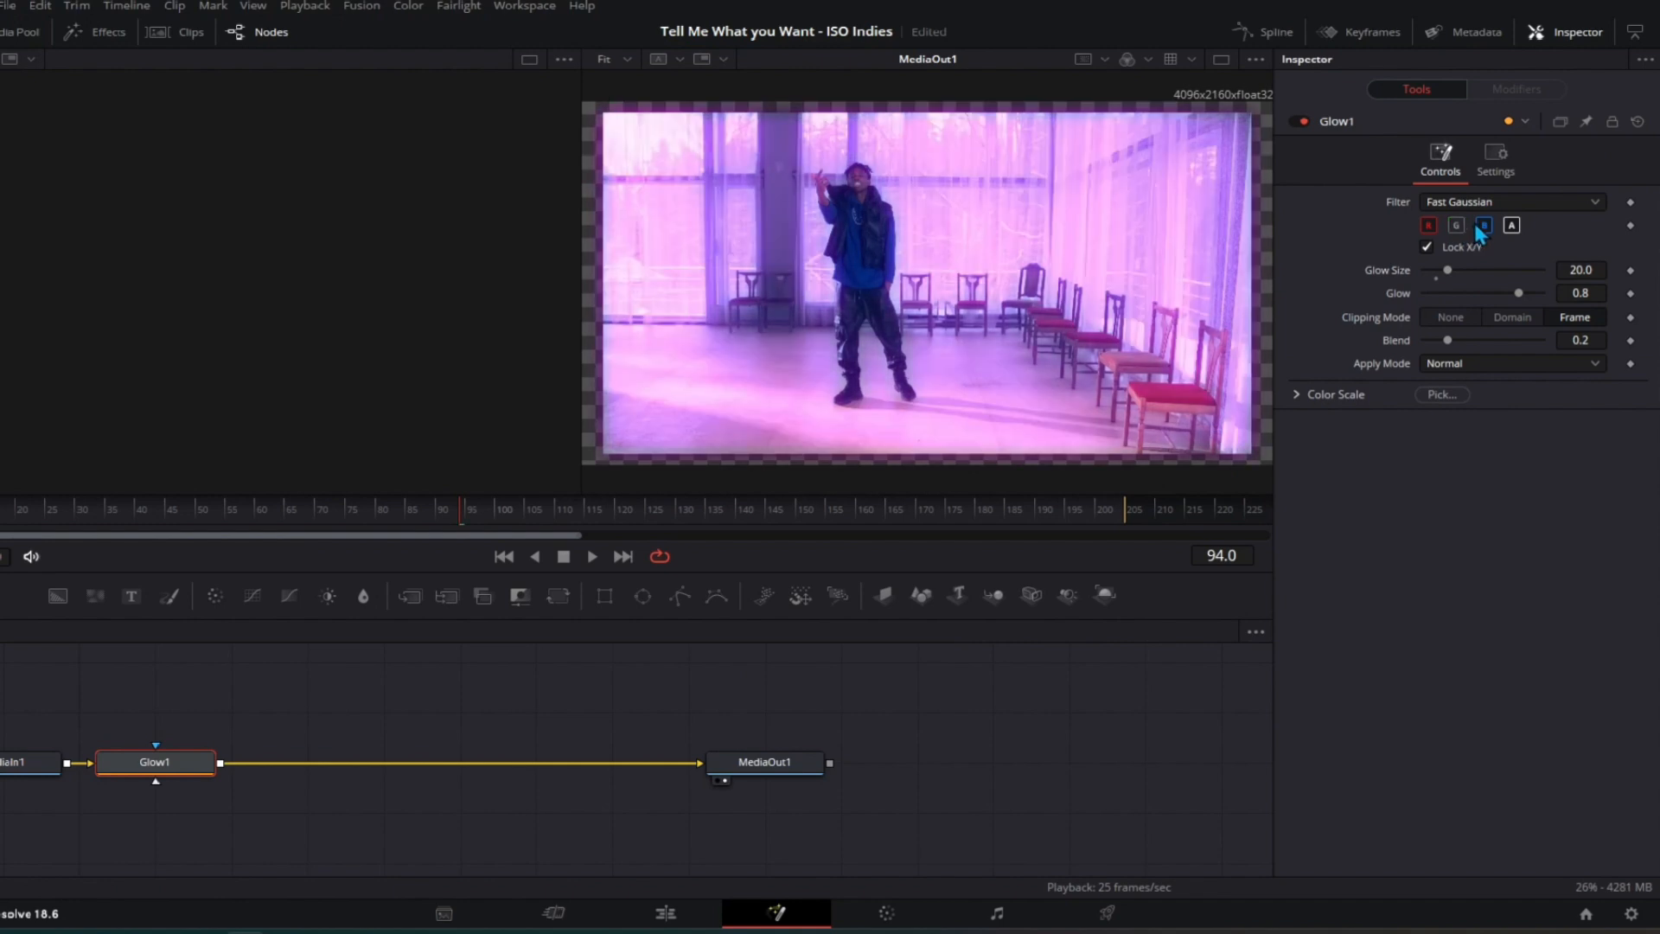
pyautogui.click(1428, 225)
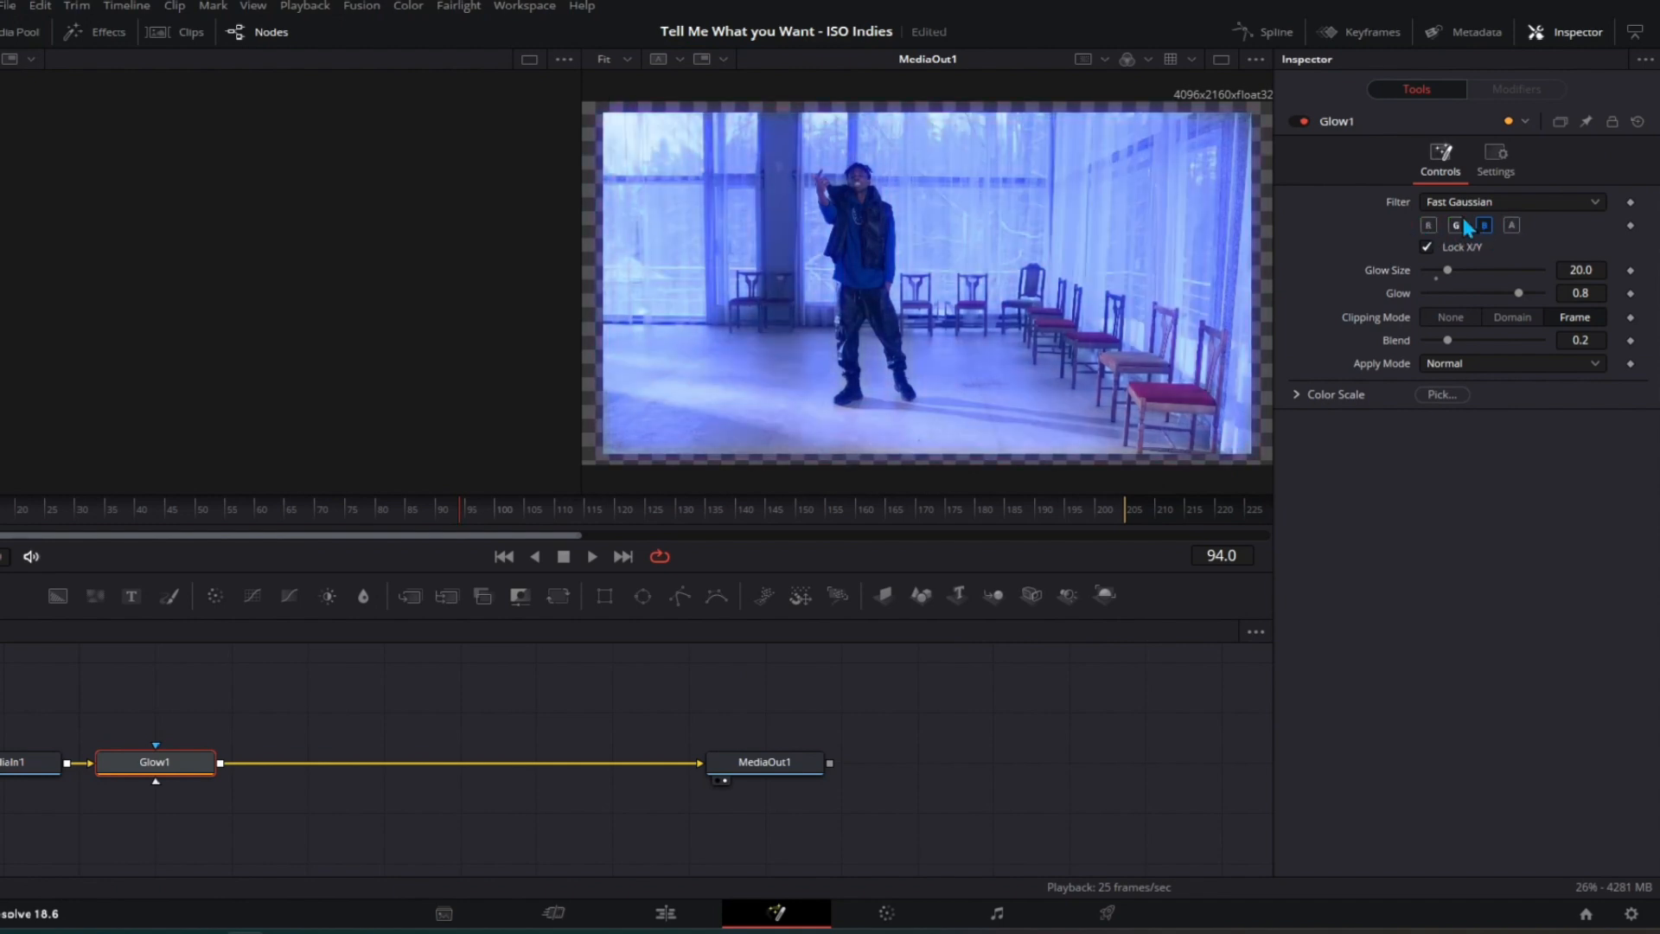
pyautogui.click(1500, 204)
pyautogui.click(1461, 246)
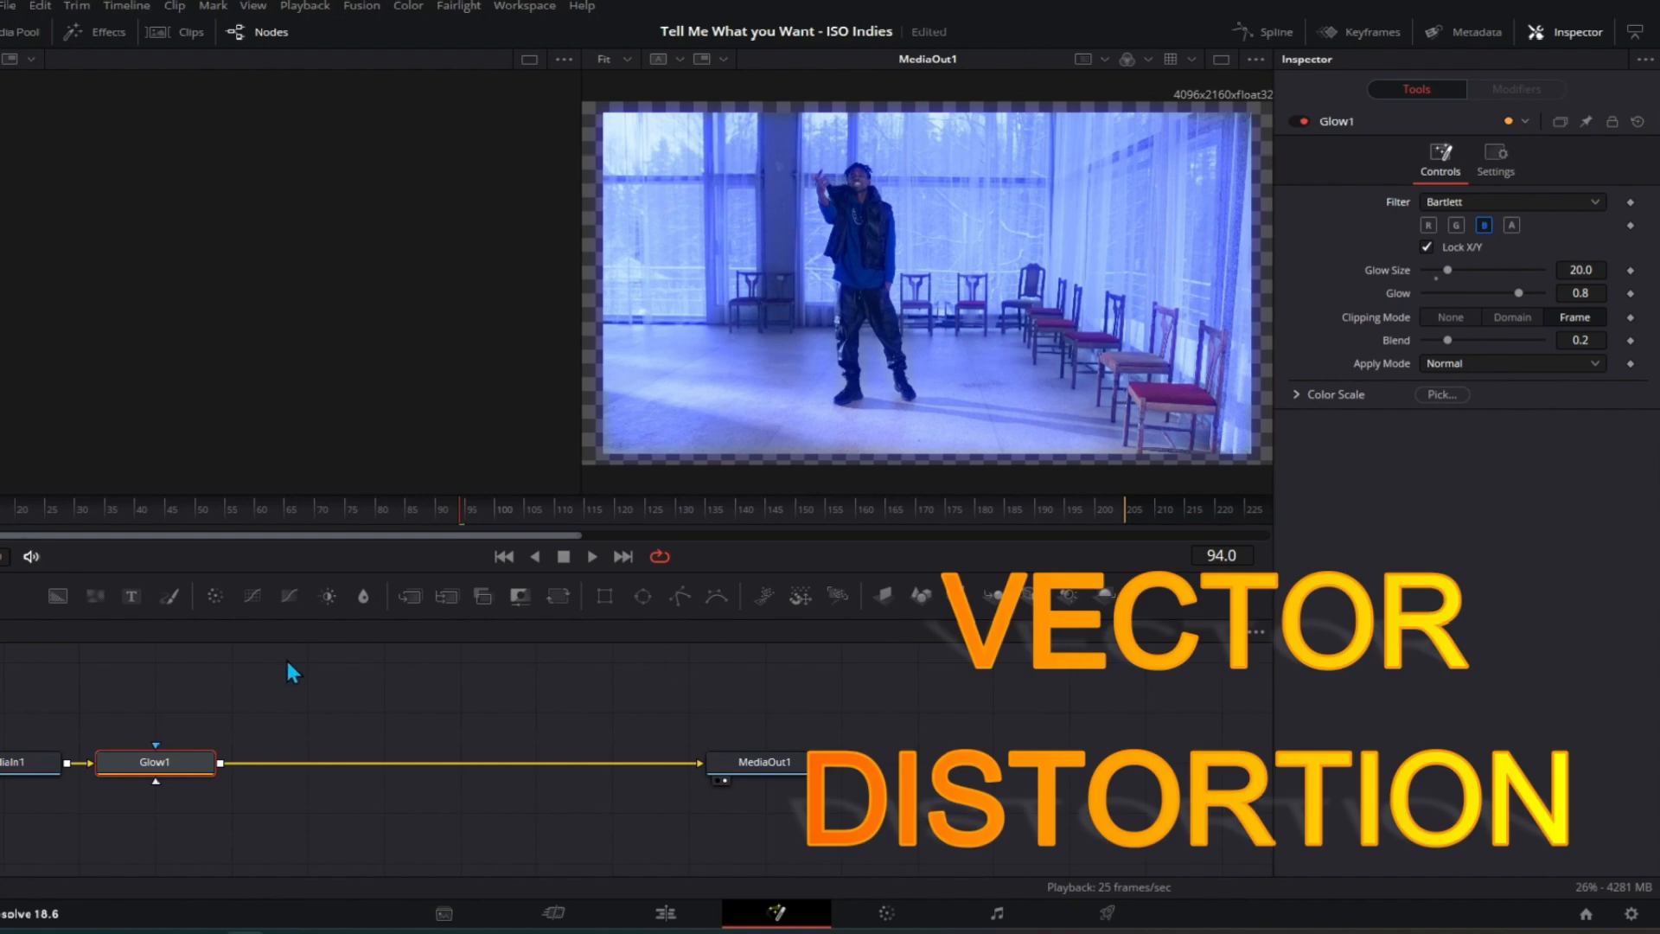
# - Replace the Glow node with a Vector Distortion (Dst) node and place it midway between MediaIn1 and MediaOut1
pyautogui.moveTo(173, 761); pyautogui.dragTo(412, 751)
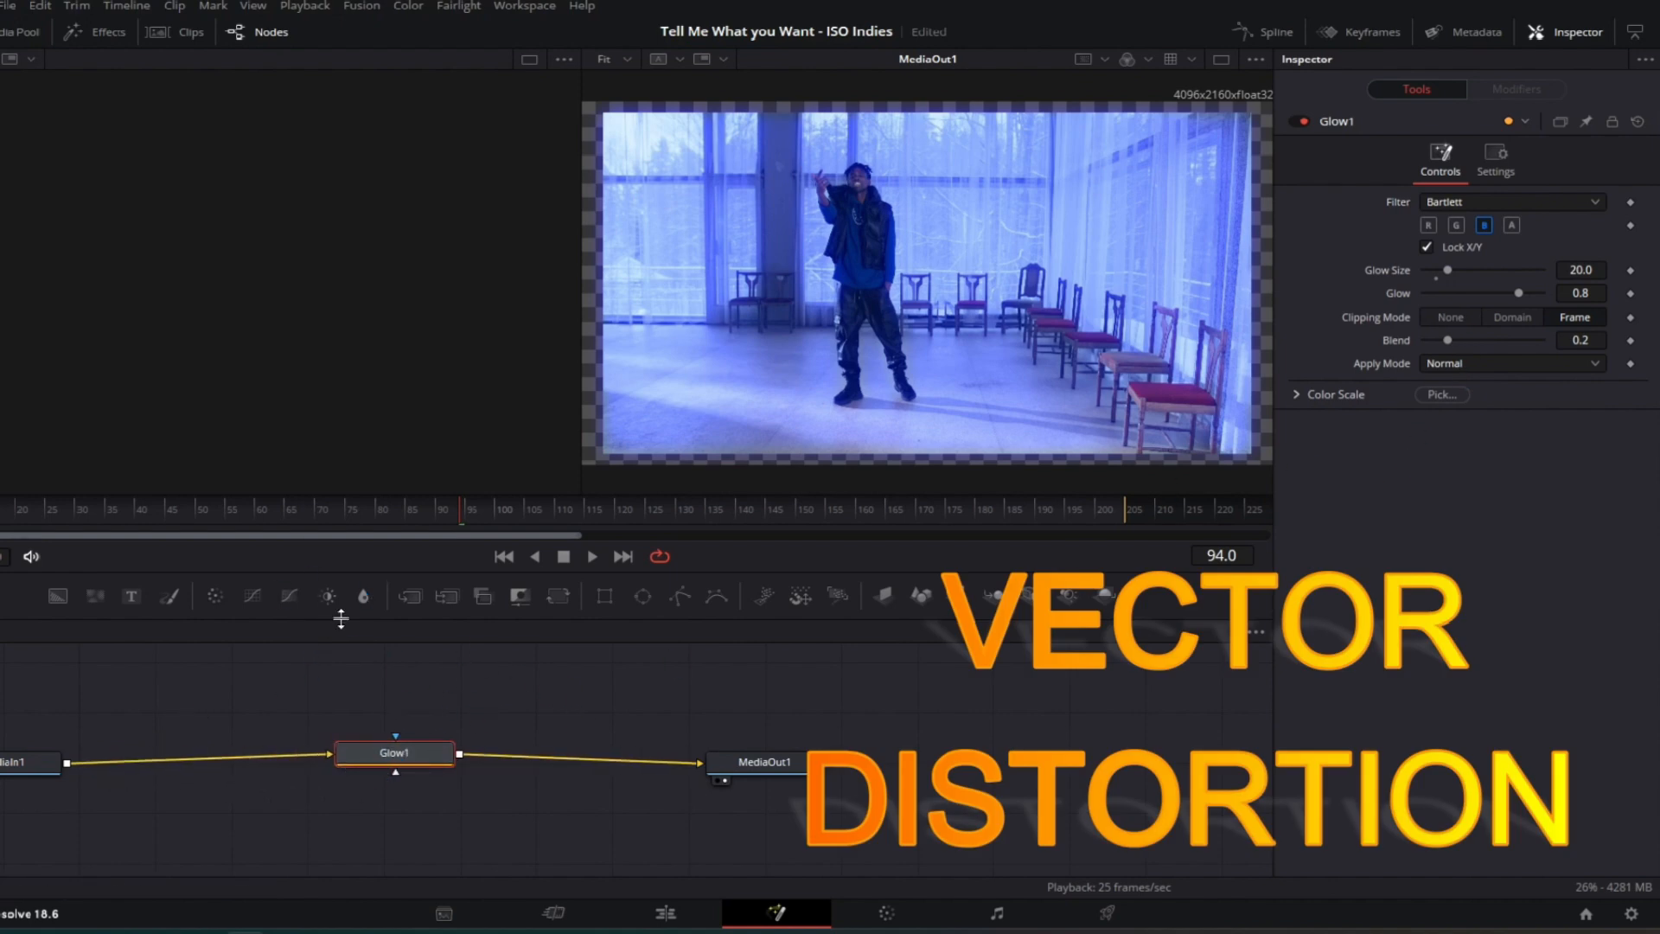
pyautogui.press('Delete')
pyautogui.hotkey('shift', 'space')
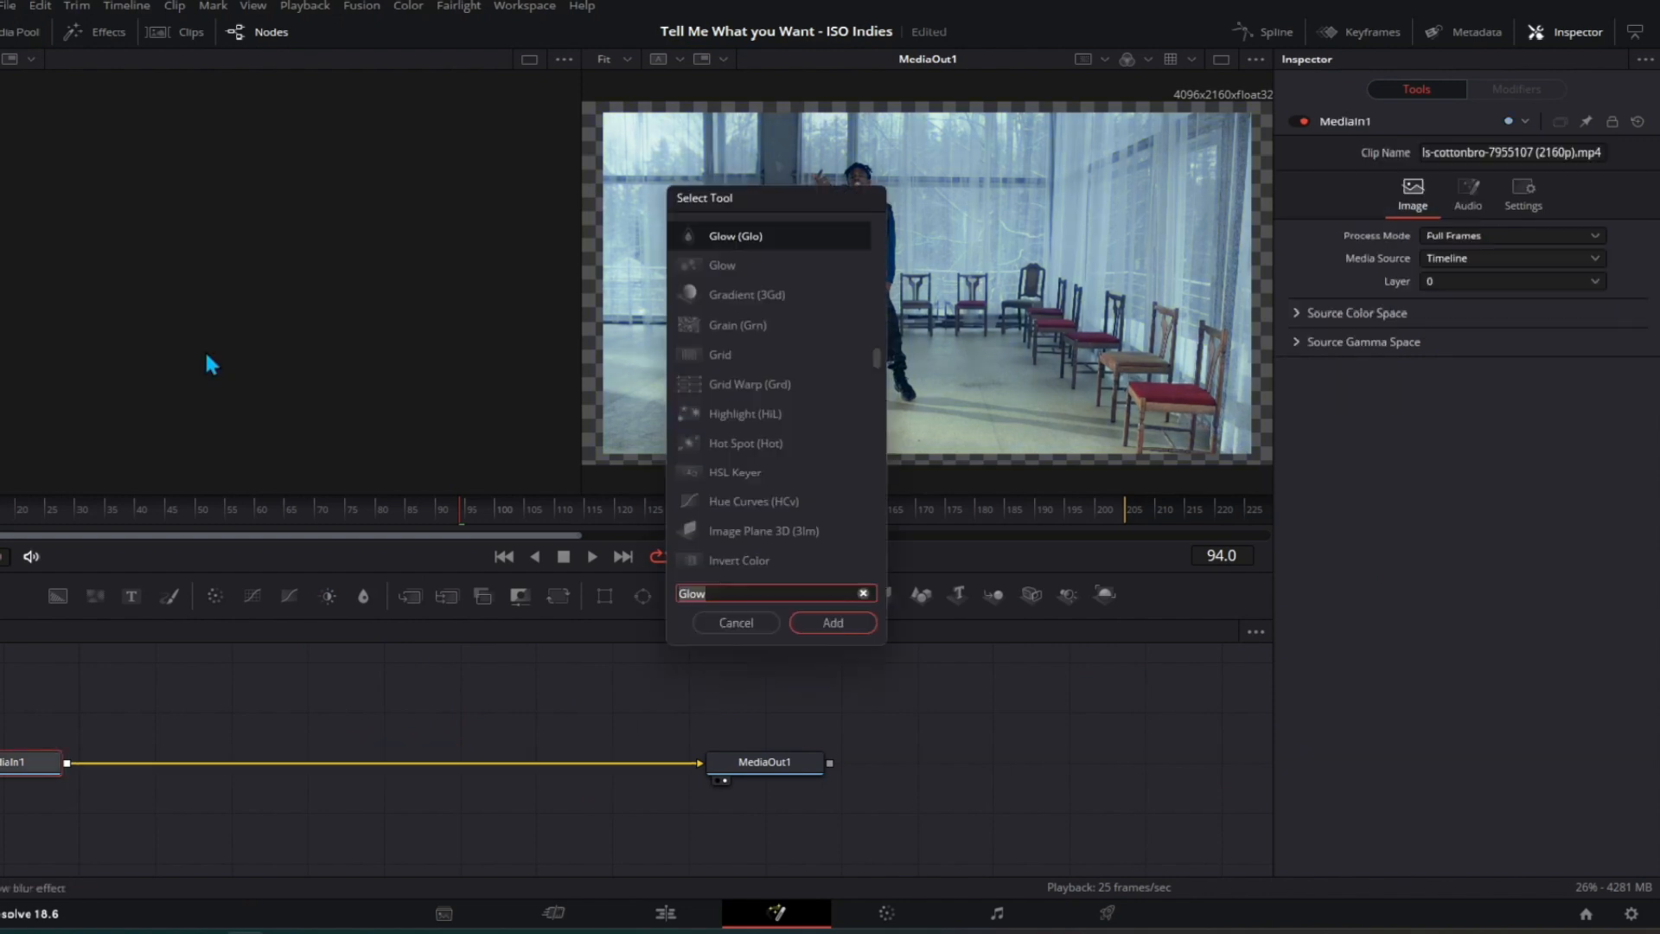
pyautogui.write('vector')
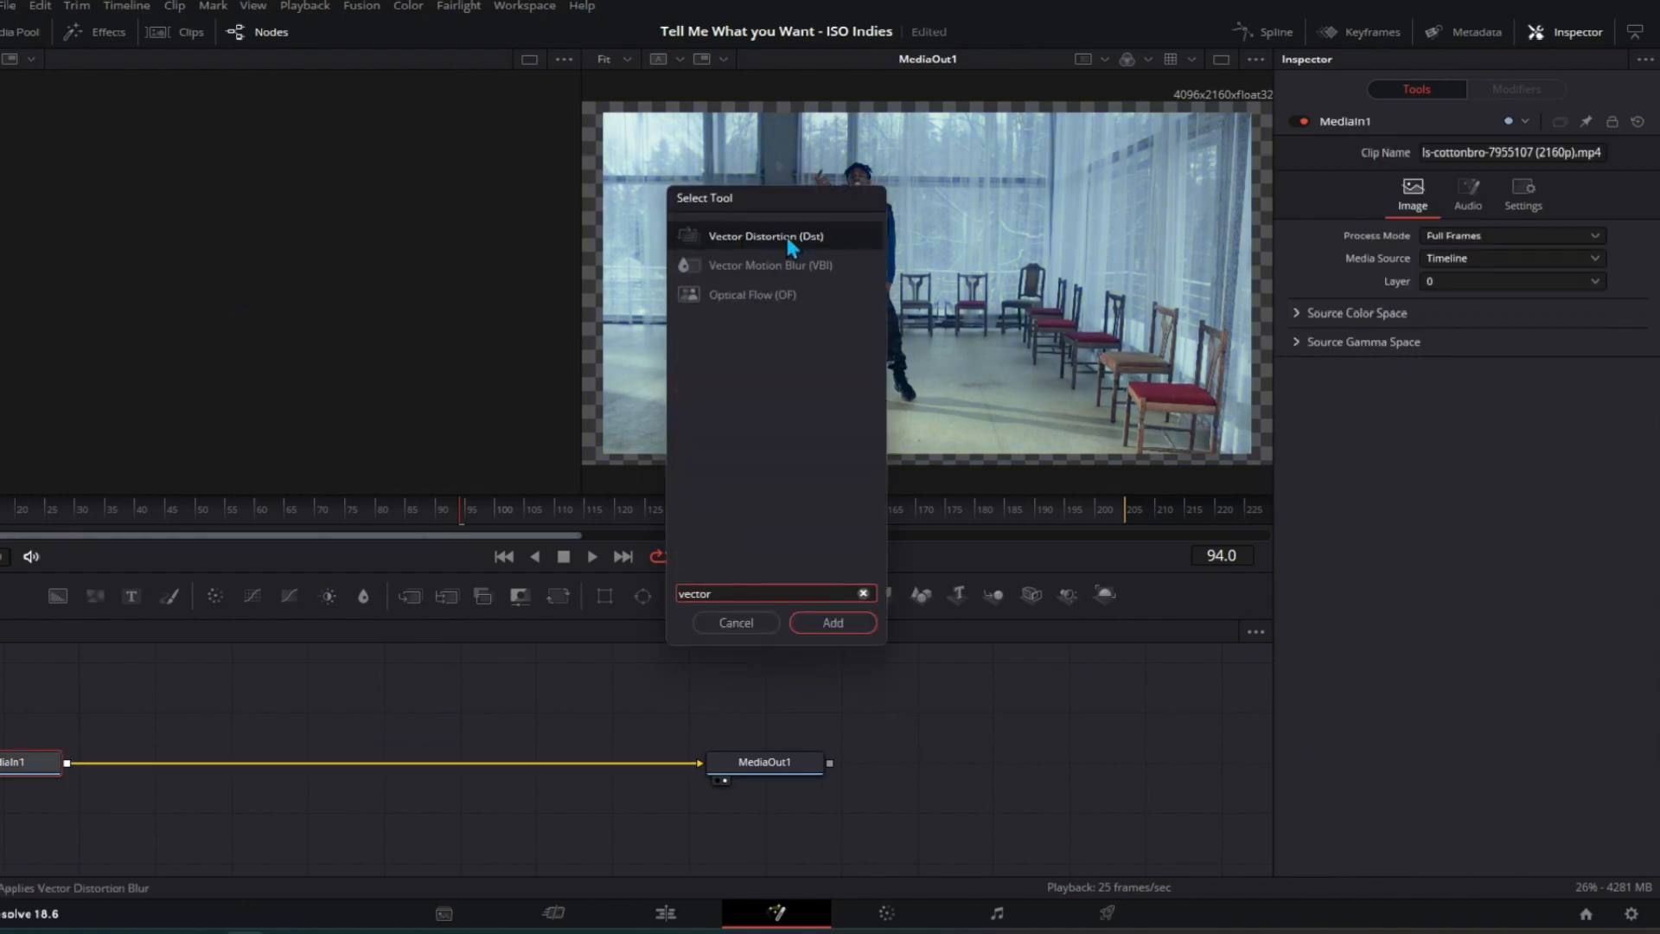
pyautogui.click(753, 235)
pyautogui.click(830, 624)
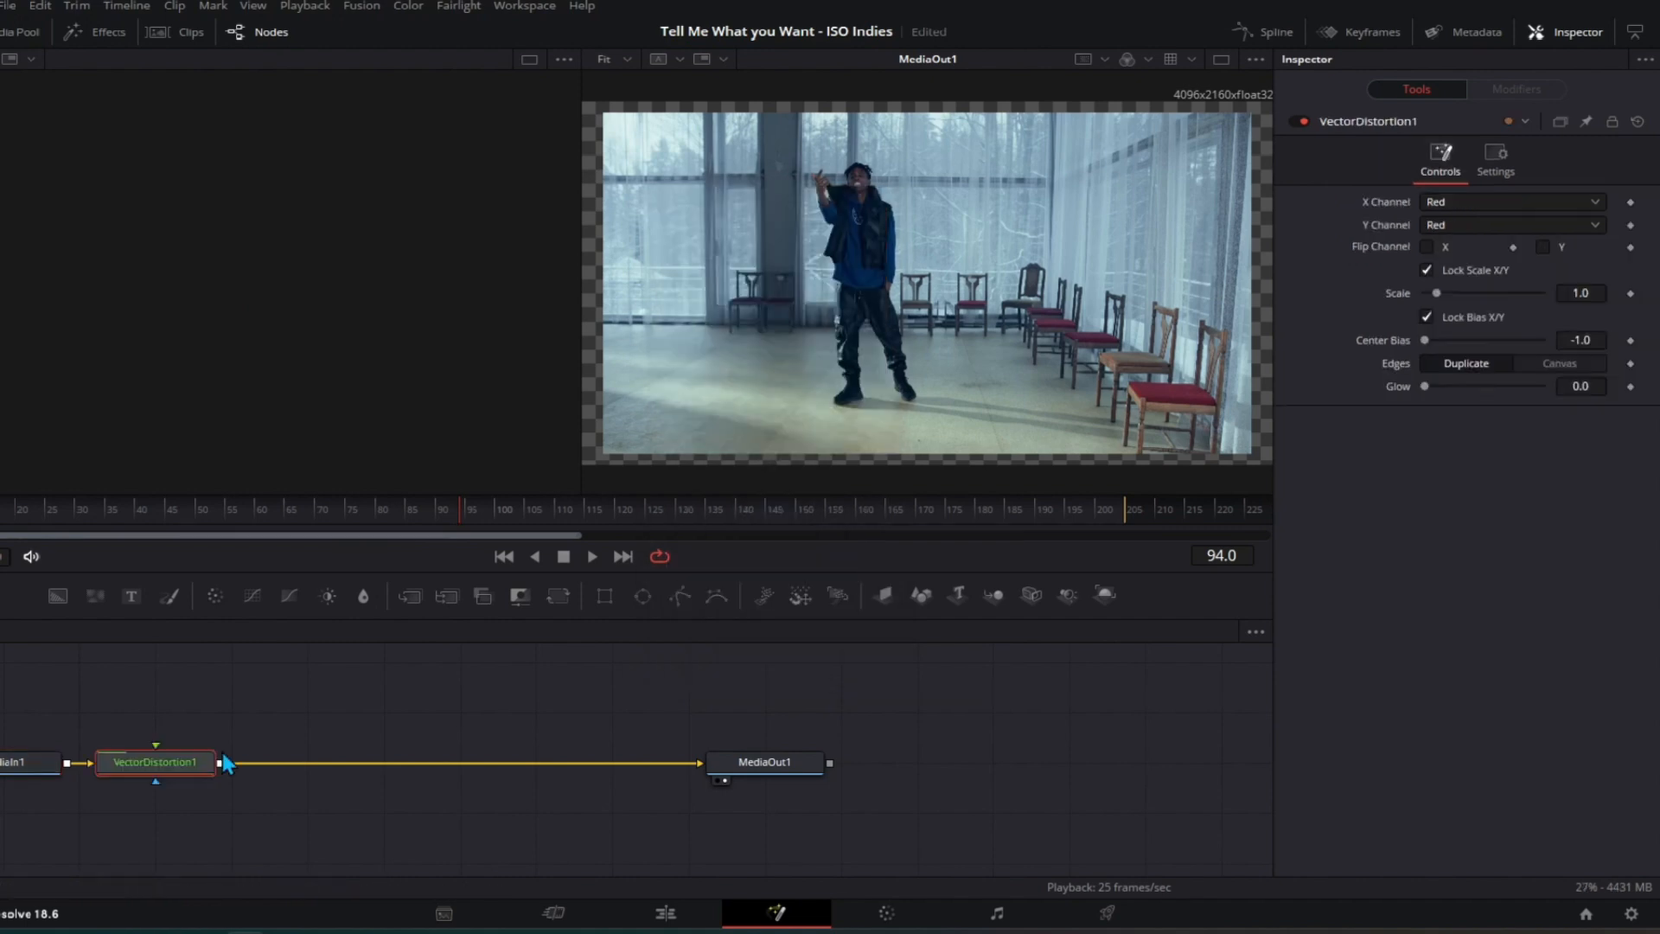
pyautogui.moveTo(221, 753); pyautogui.dragTo(389, 755)
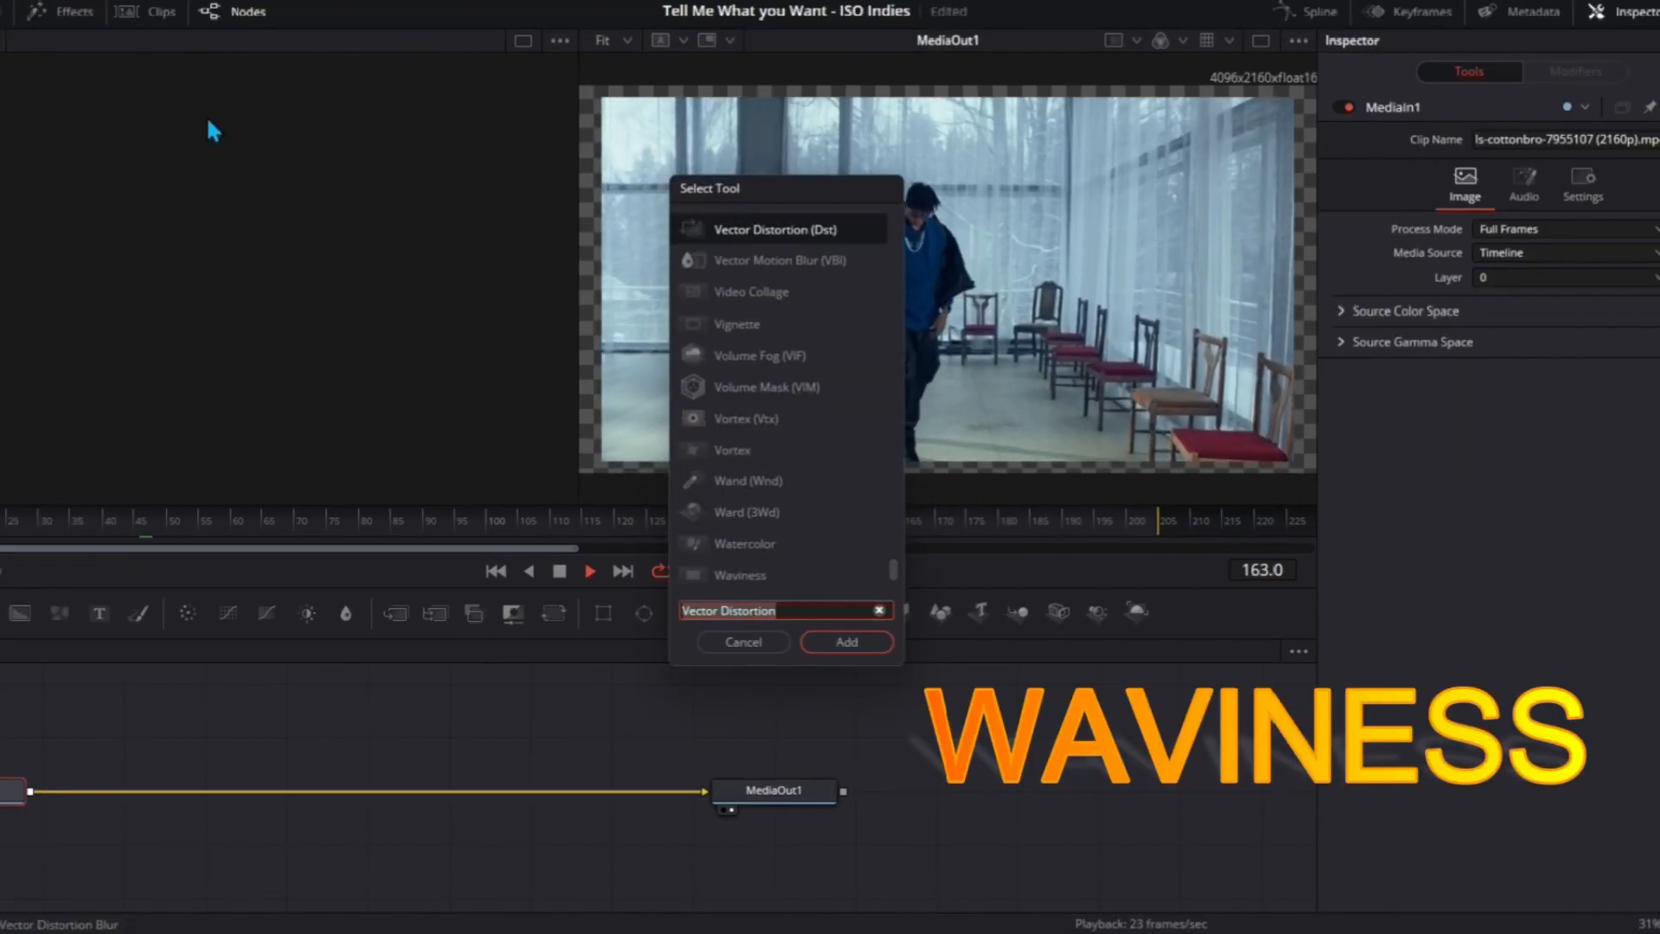
# - Find the Waviness effect in the tool list and add it after MediaIn1
pyautogui.write('wave')
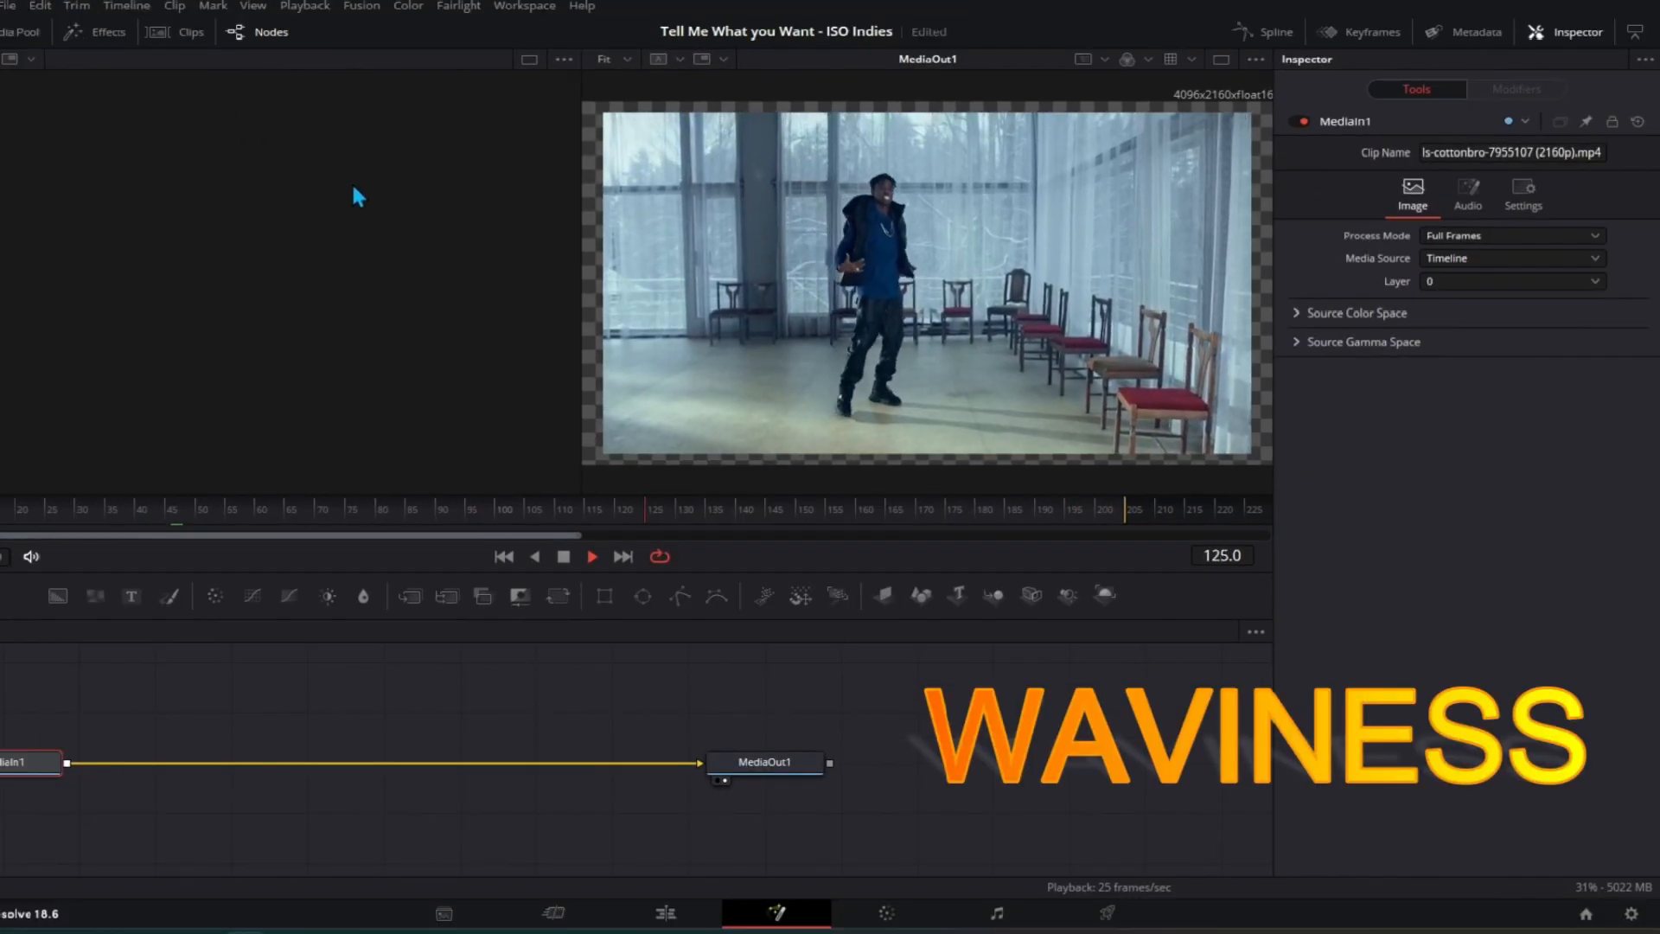
pyautogui.hotkey('shift', 'space')
pyautogui.write('wav')
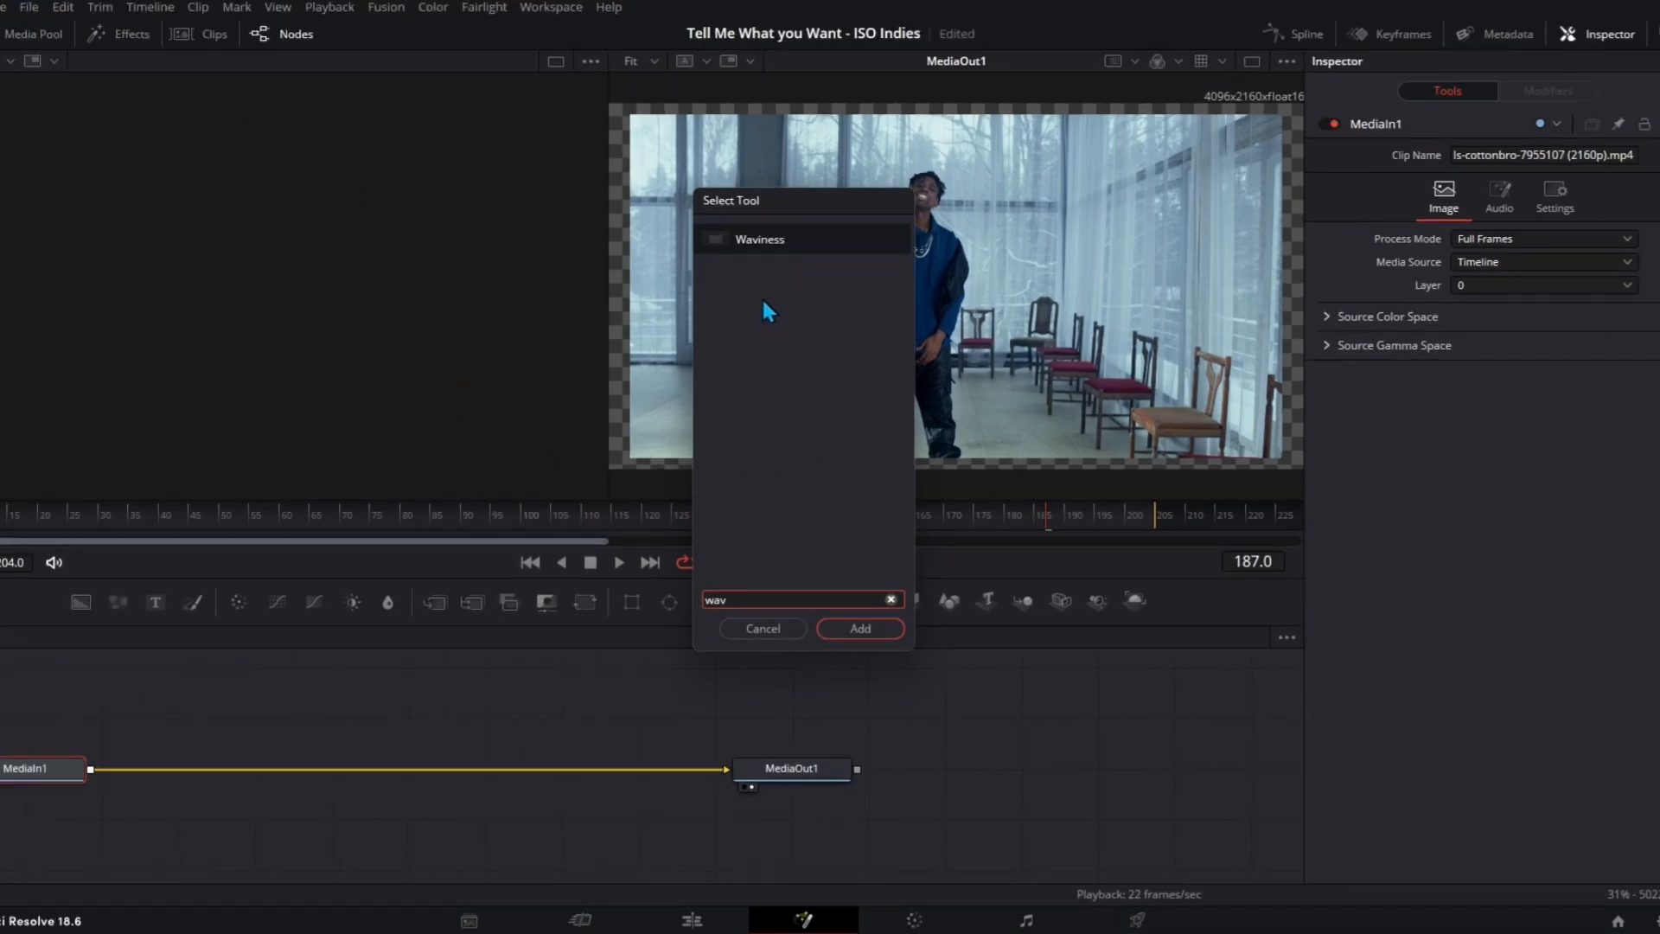
pyautogui.click(800, 241)
pyautogui.click(862, 629)
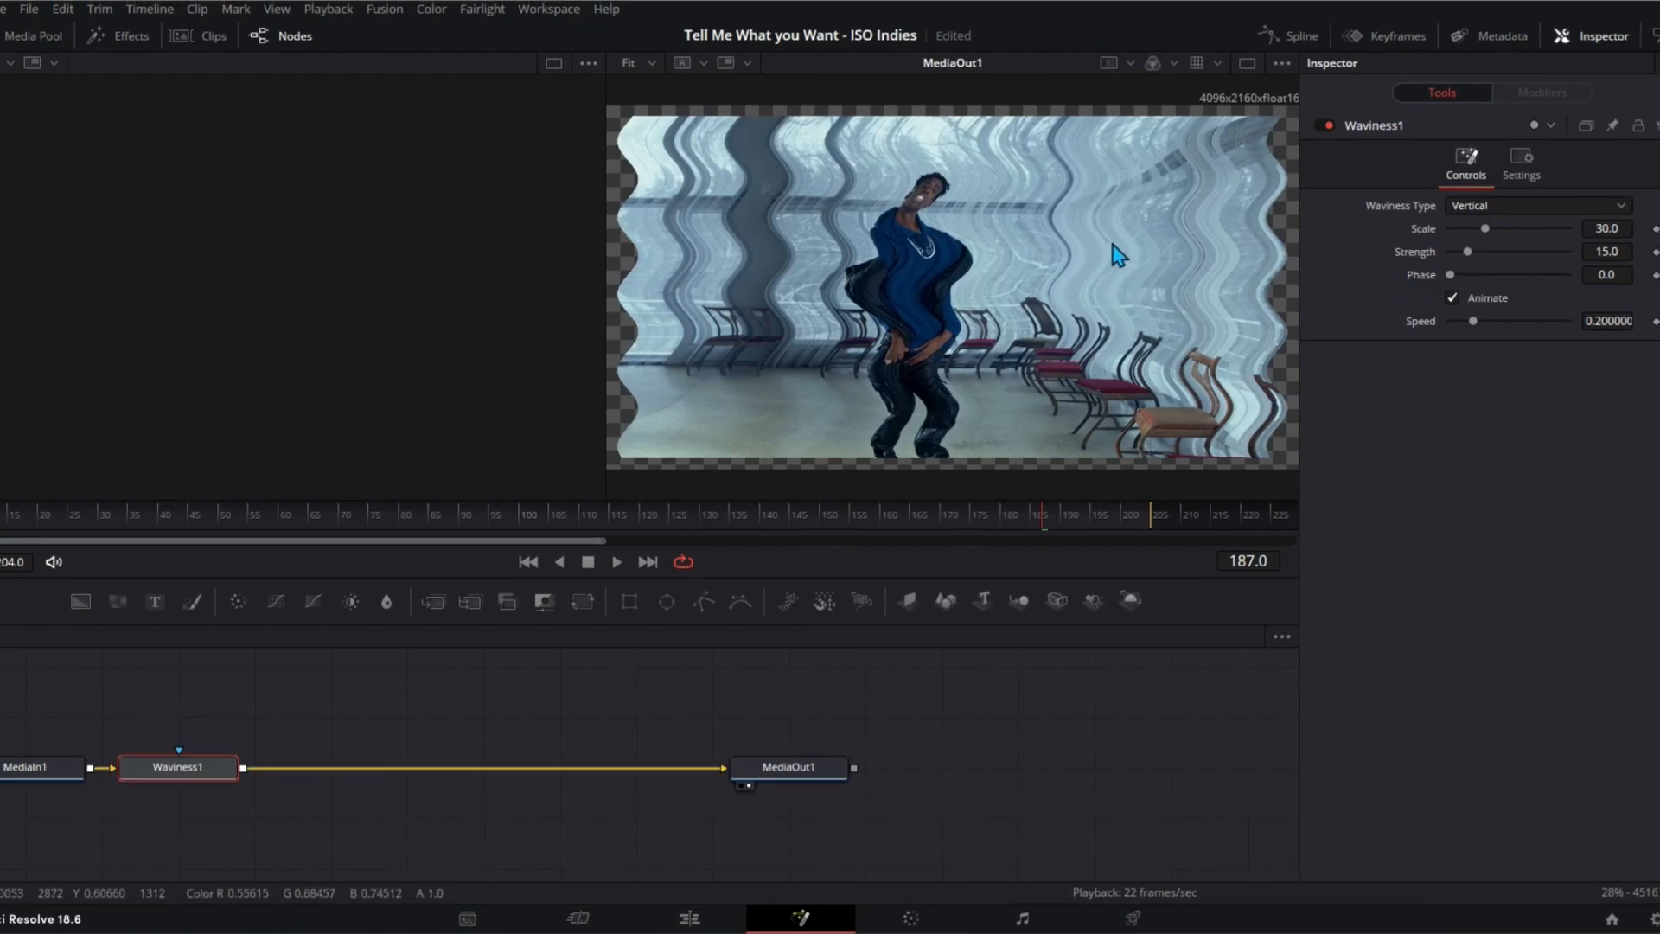
# - Set the waviness type to Horizontal and adjust the strength of the waves
pyautogui.click(1492, 205)
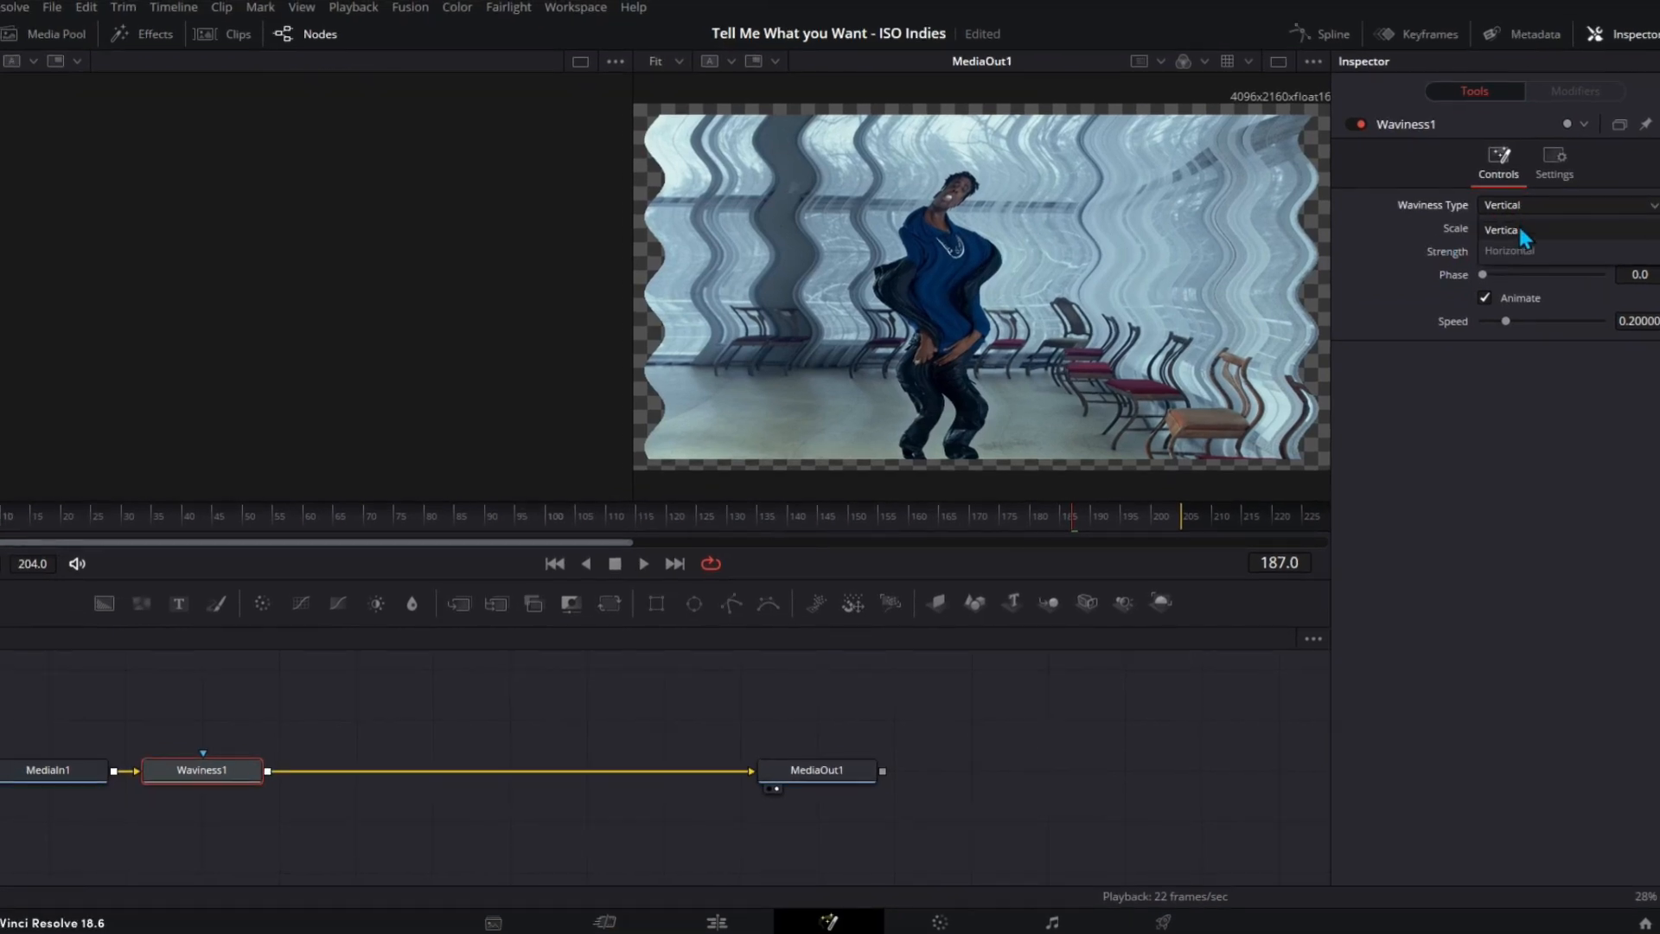
pyautogui.click(1519, 229)
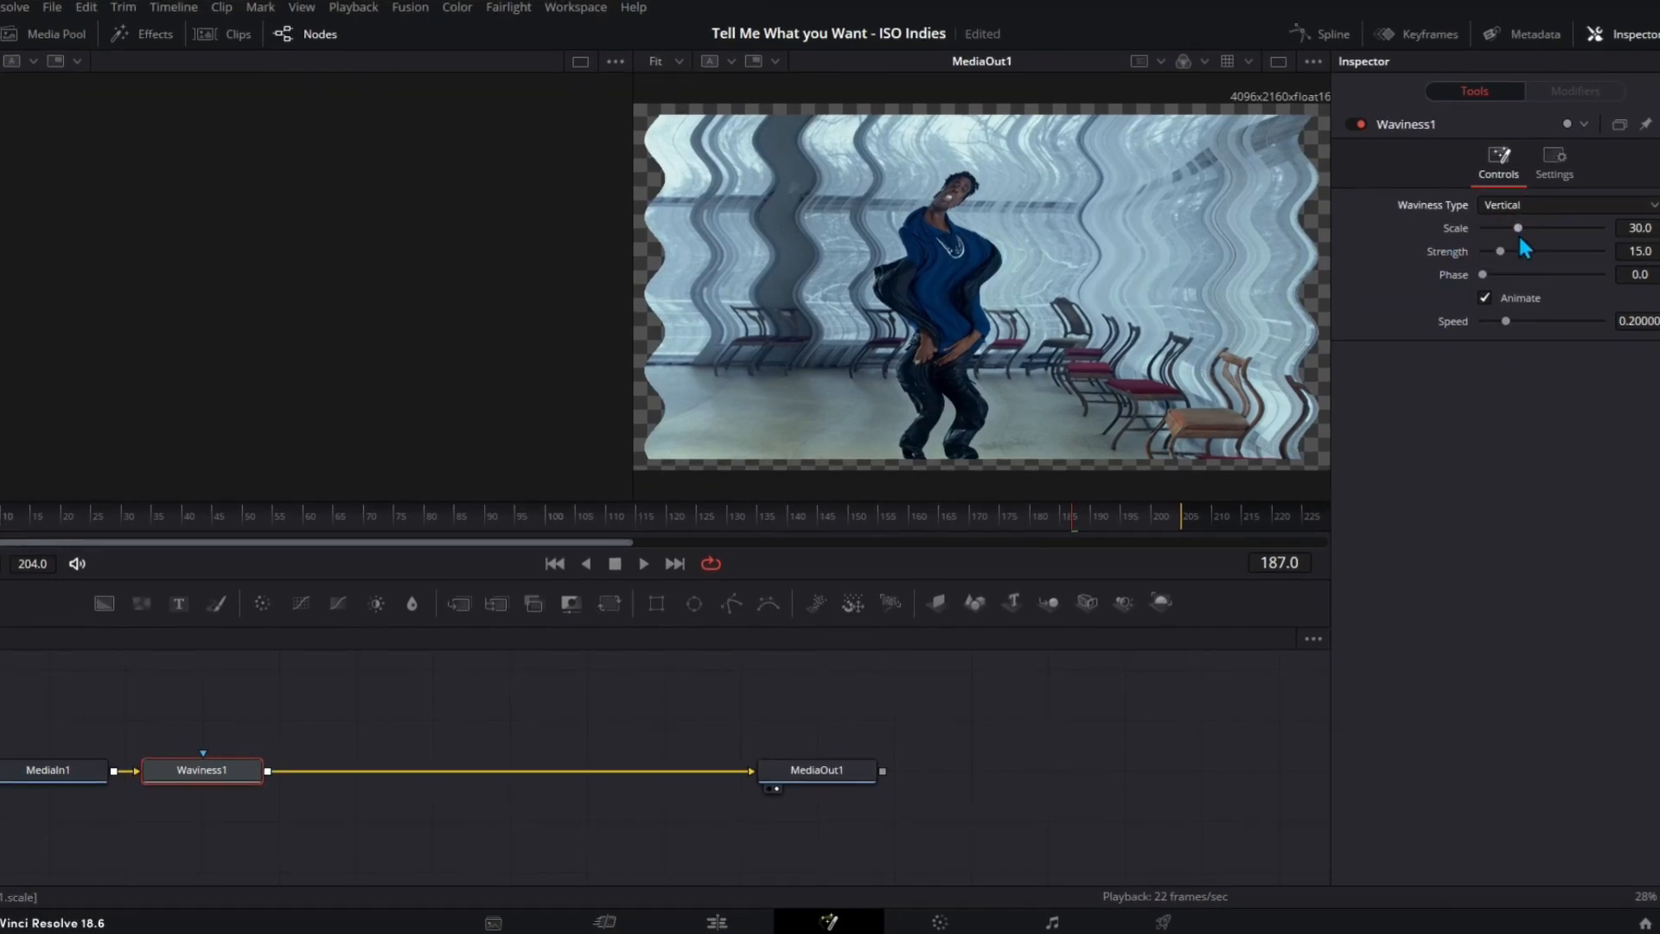
pyautogui.click(1537, 206)
pyautogui.click(1540, 252)
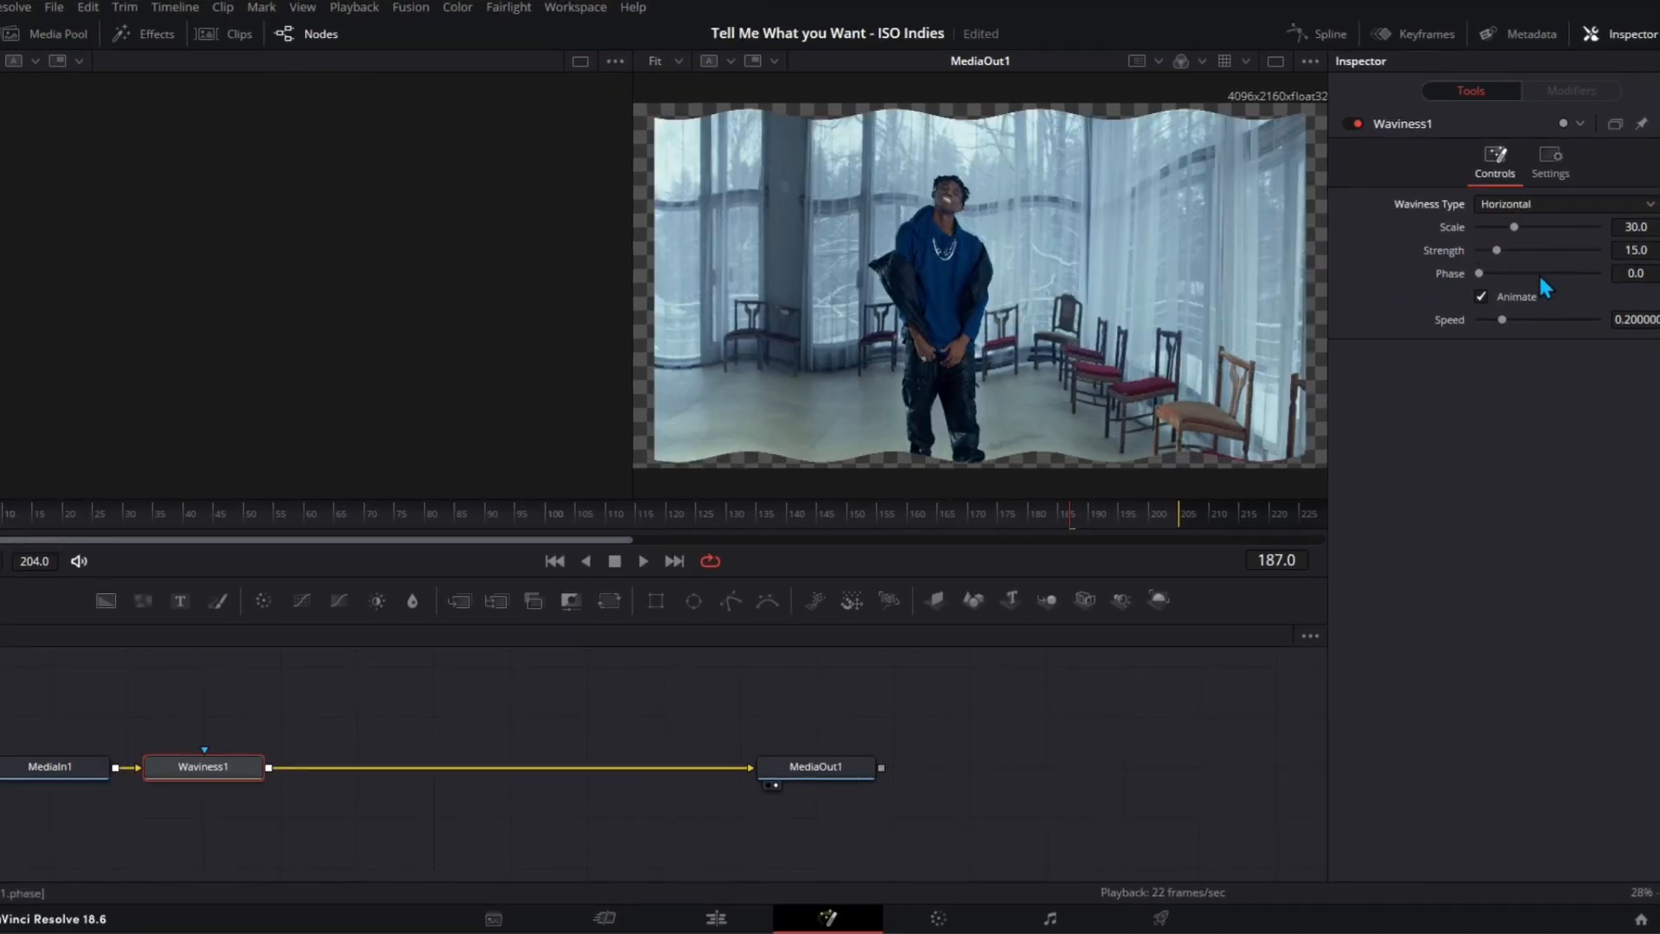
pyautogui.moveTo(1496, 251); pyautogui.dragTo(1541, 230)
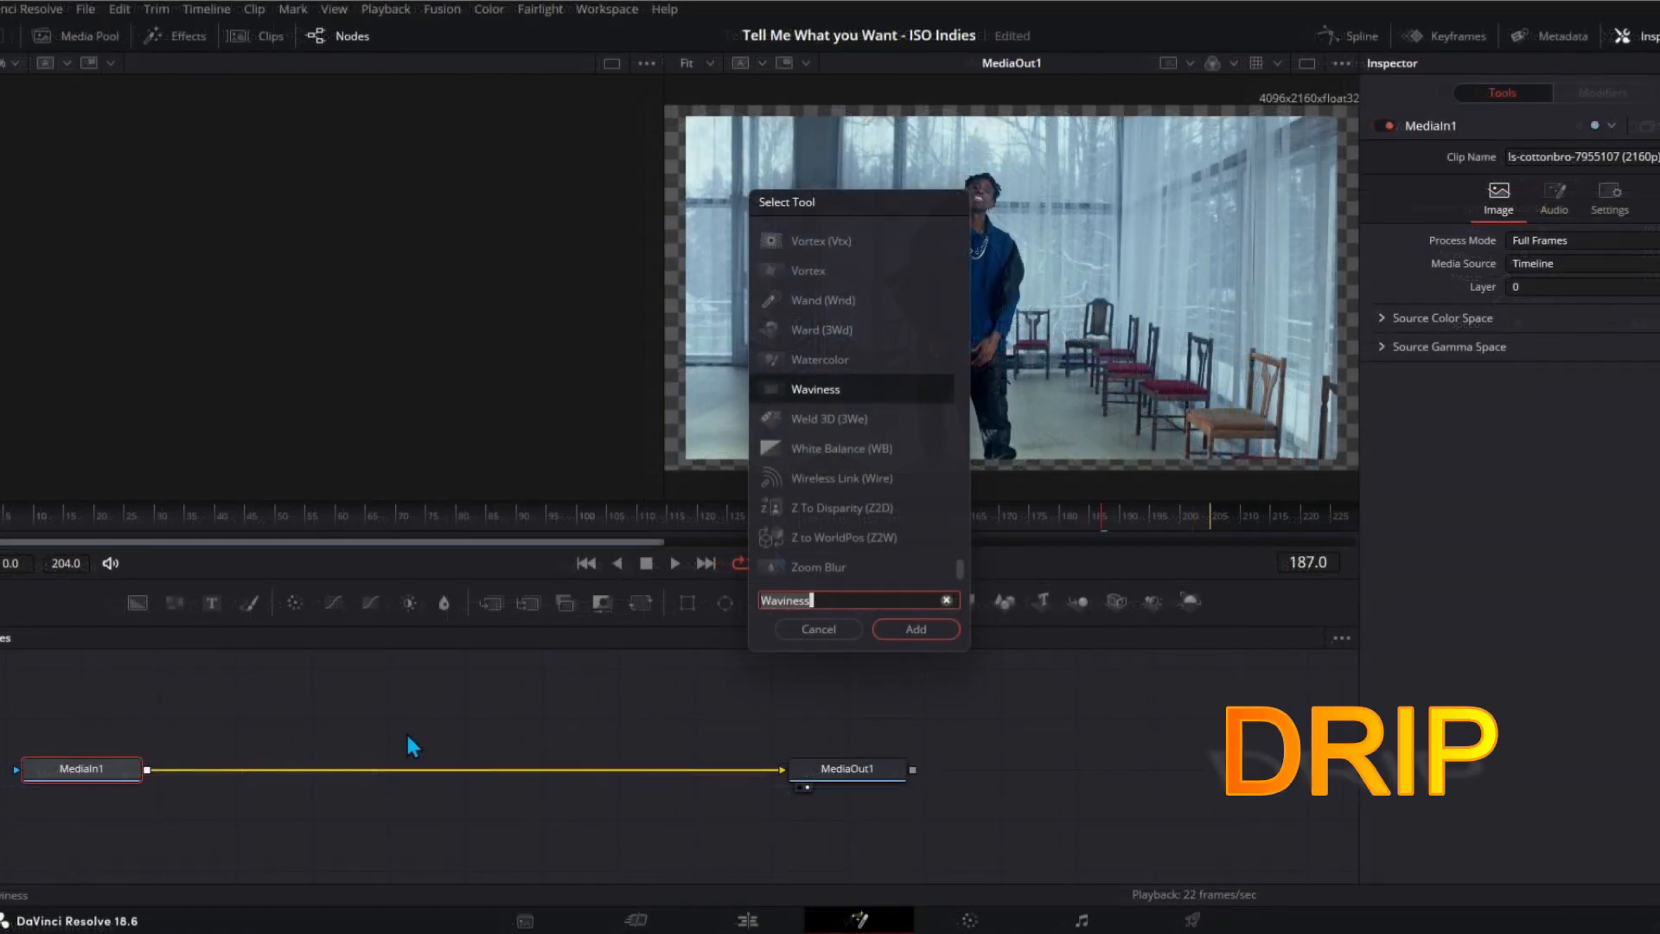
# - Find the Drip effect in the tool list and add it after MediaIn1
pyautogui.press('BackSpace')
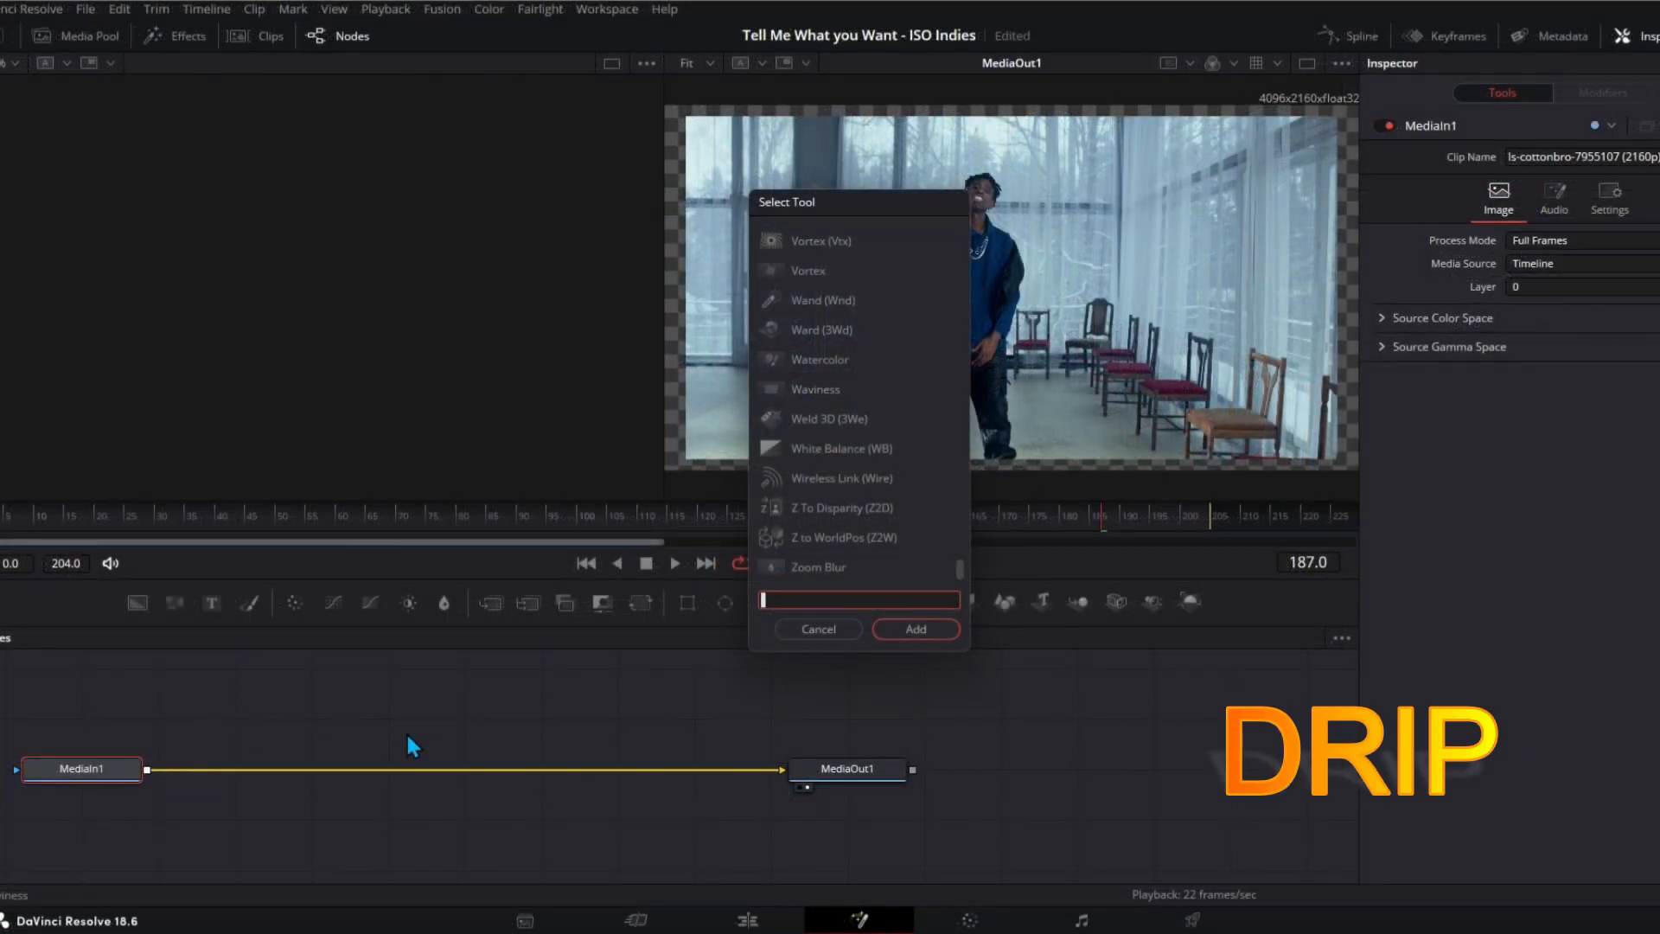
pyautogui.write('dro')
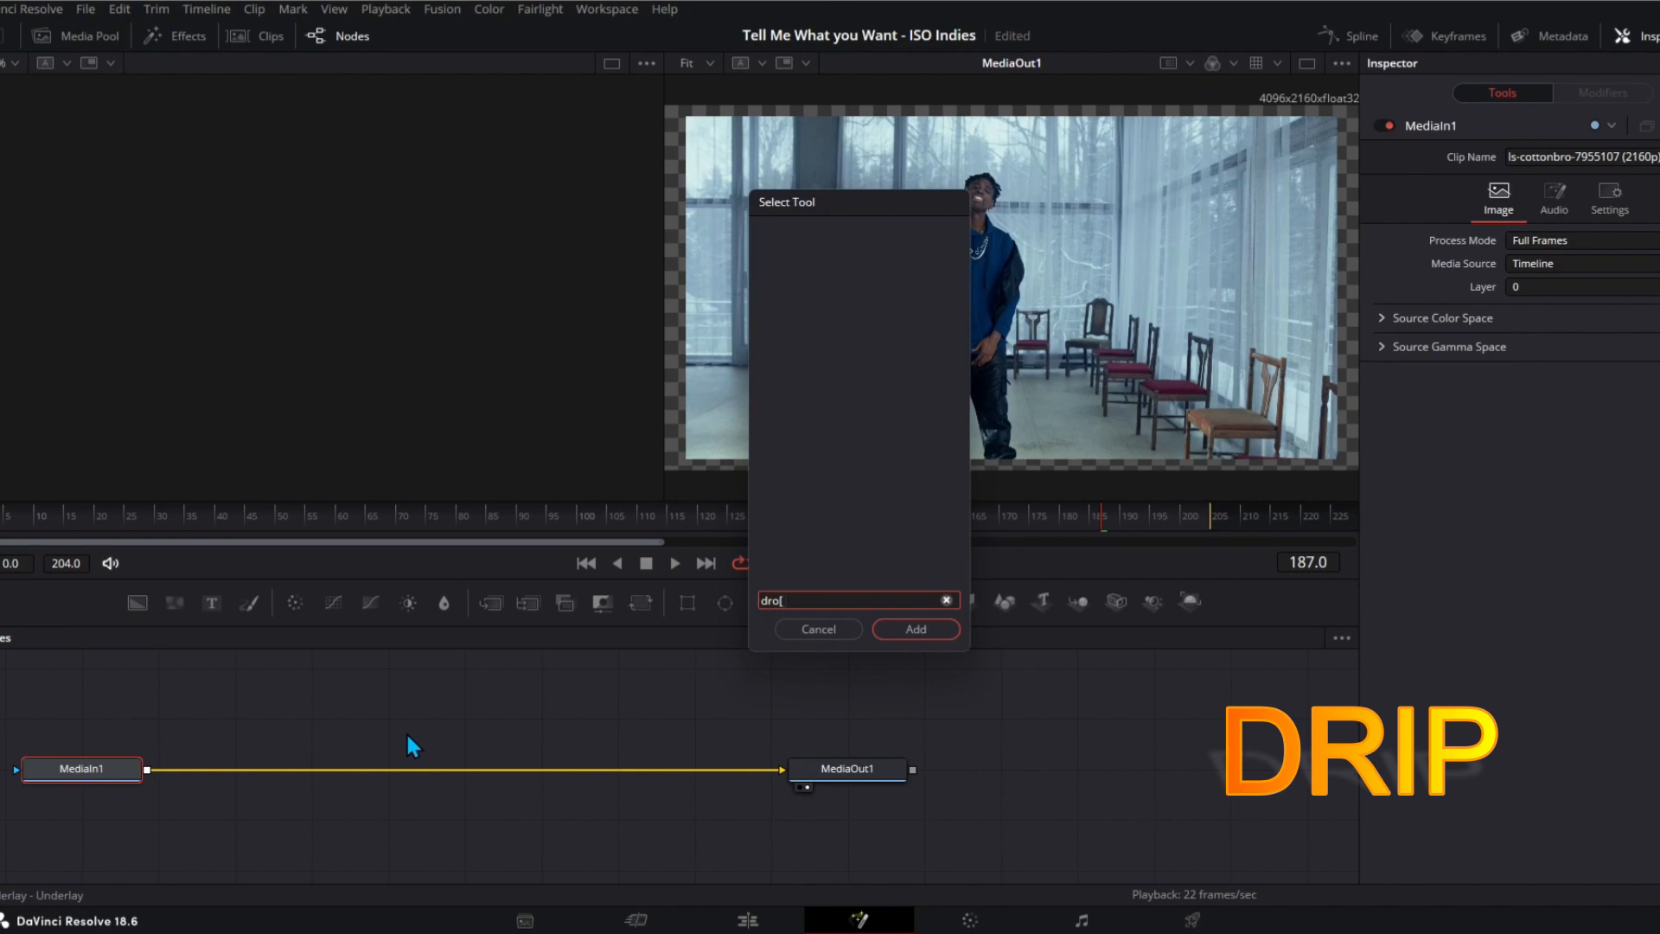
pyautogui.write('[')
pyautogui.press('BackSpace')
pyautogui.press('BackSpace')
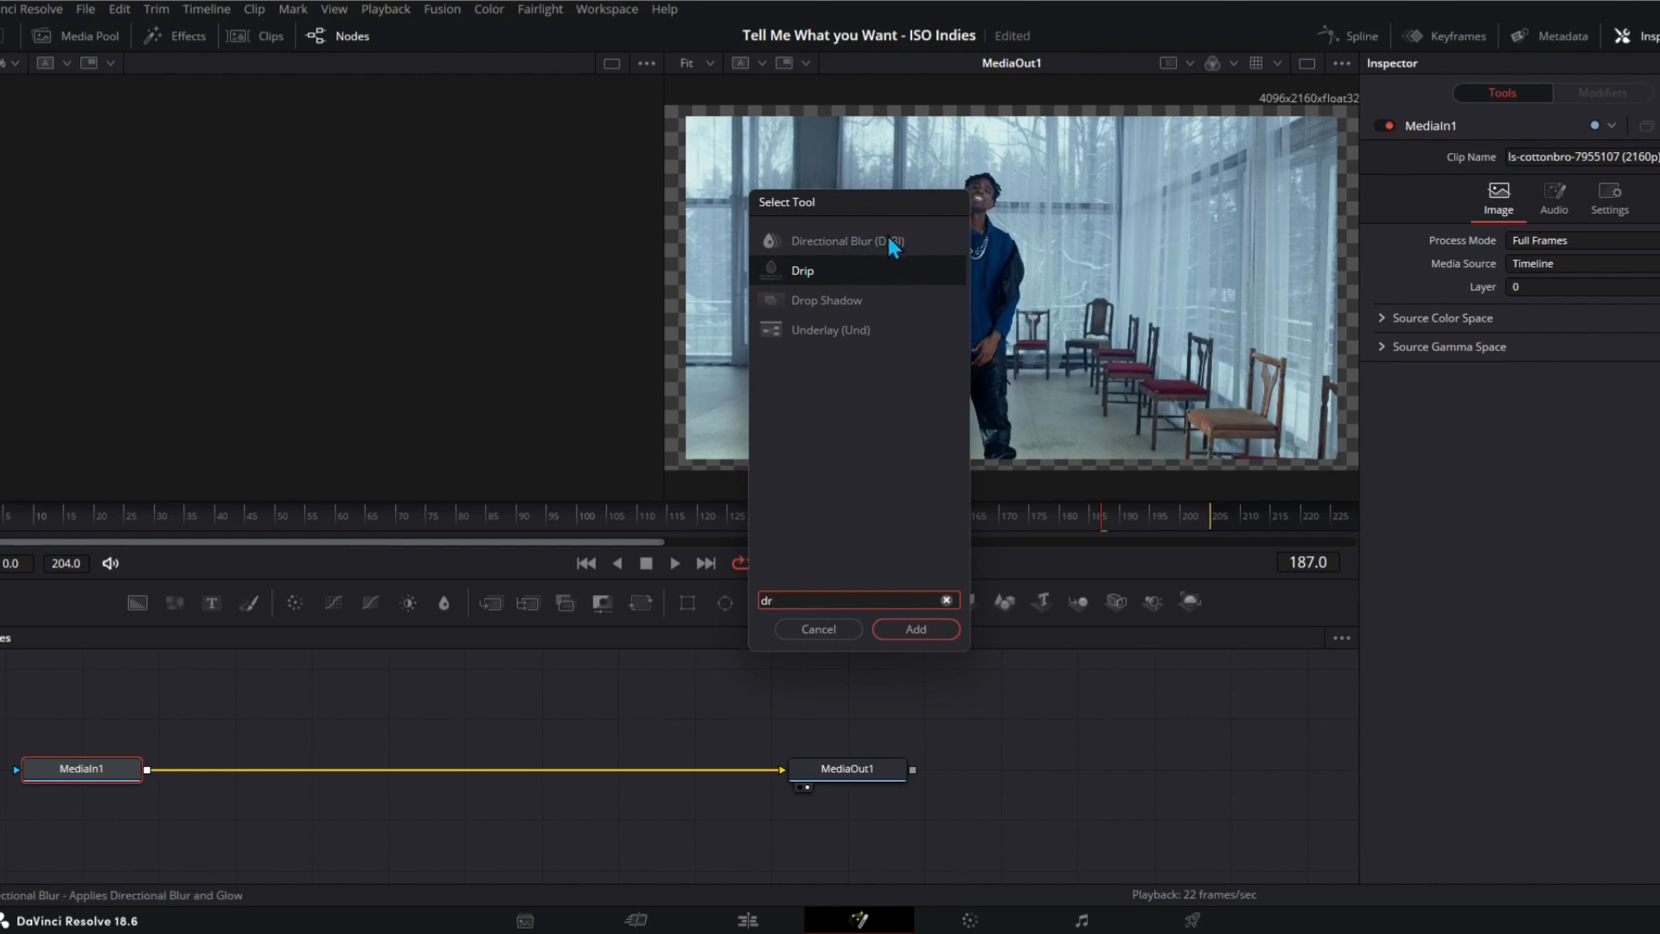
pyautogui.click(852, 270)
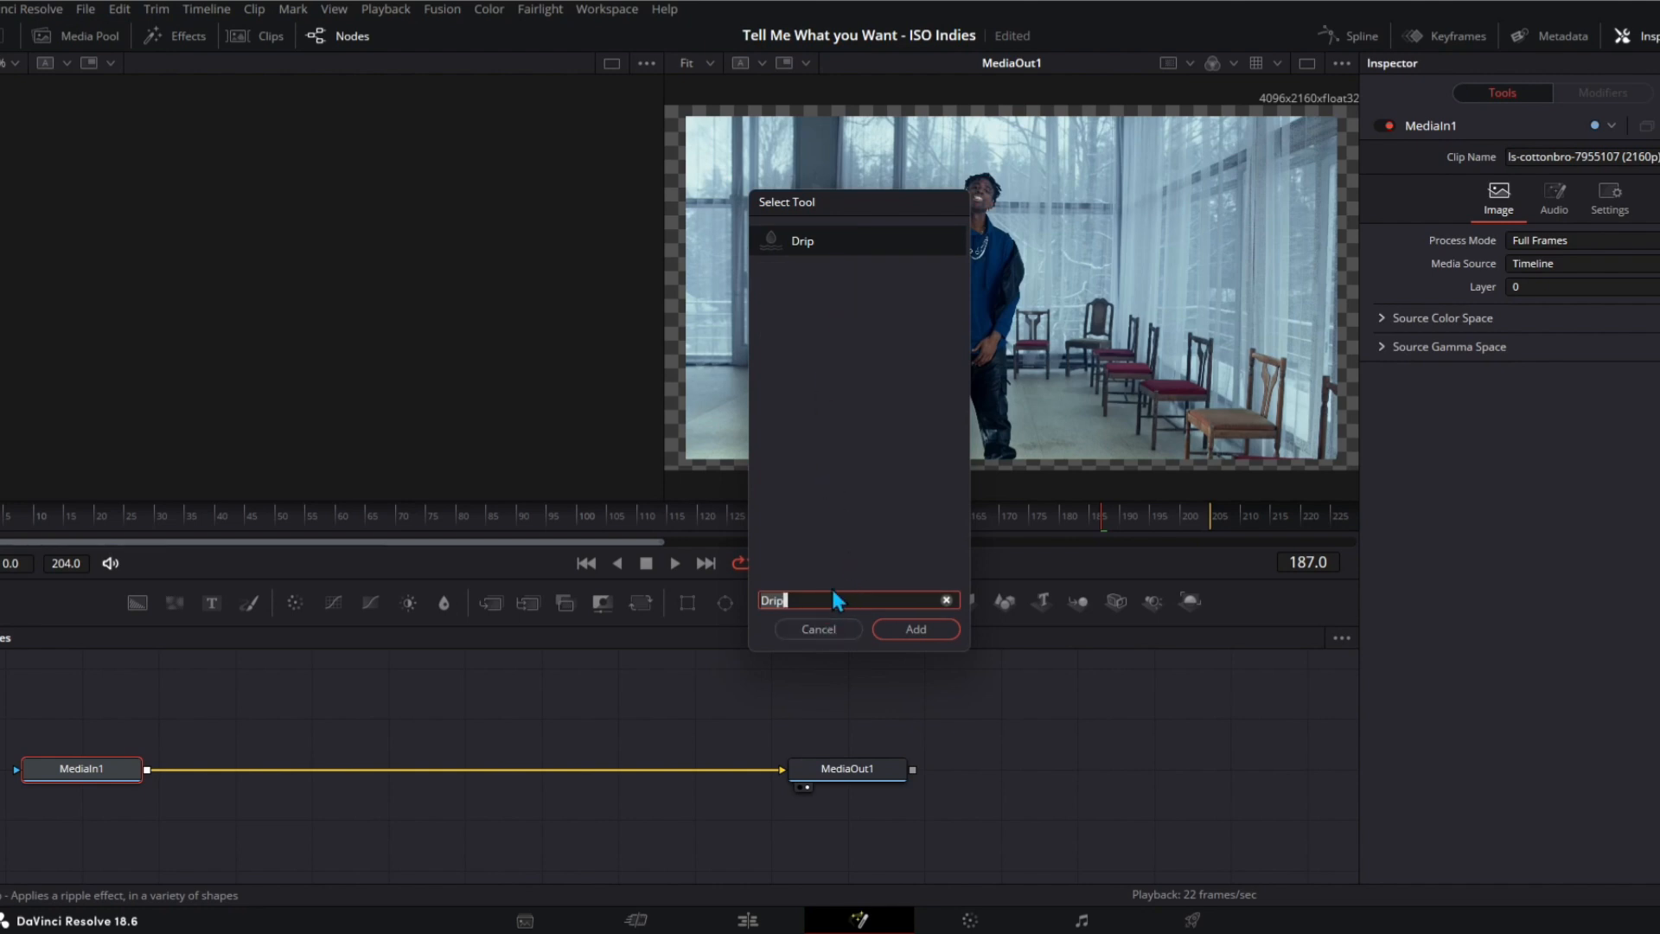
pyautogui.click(914, 629)
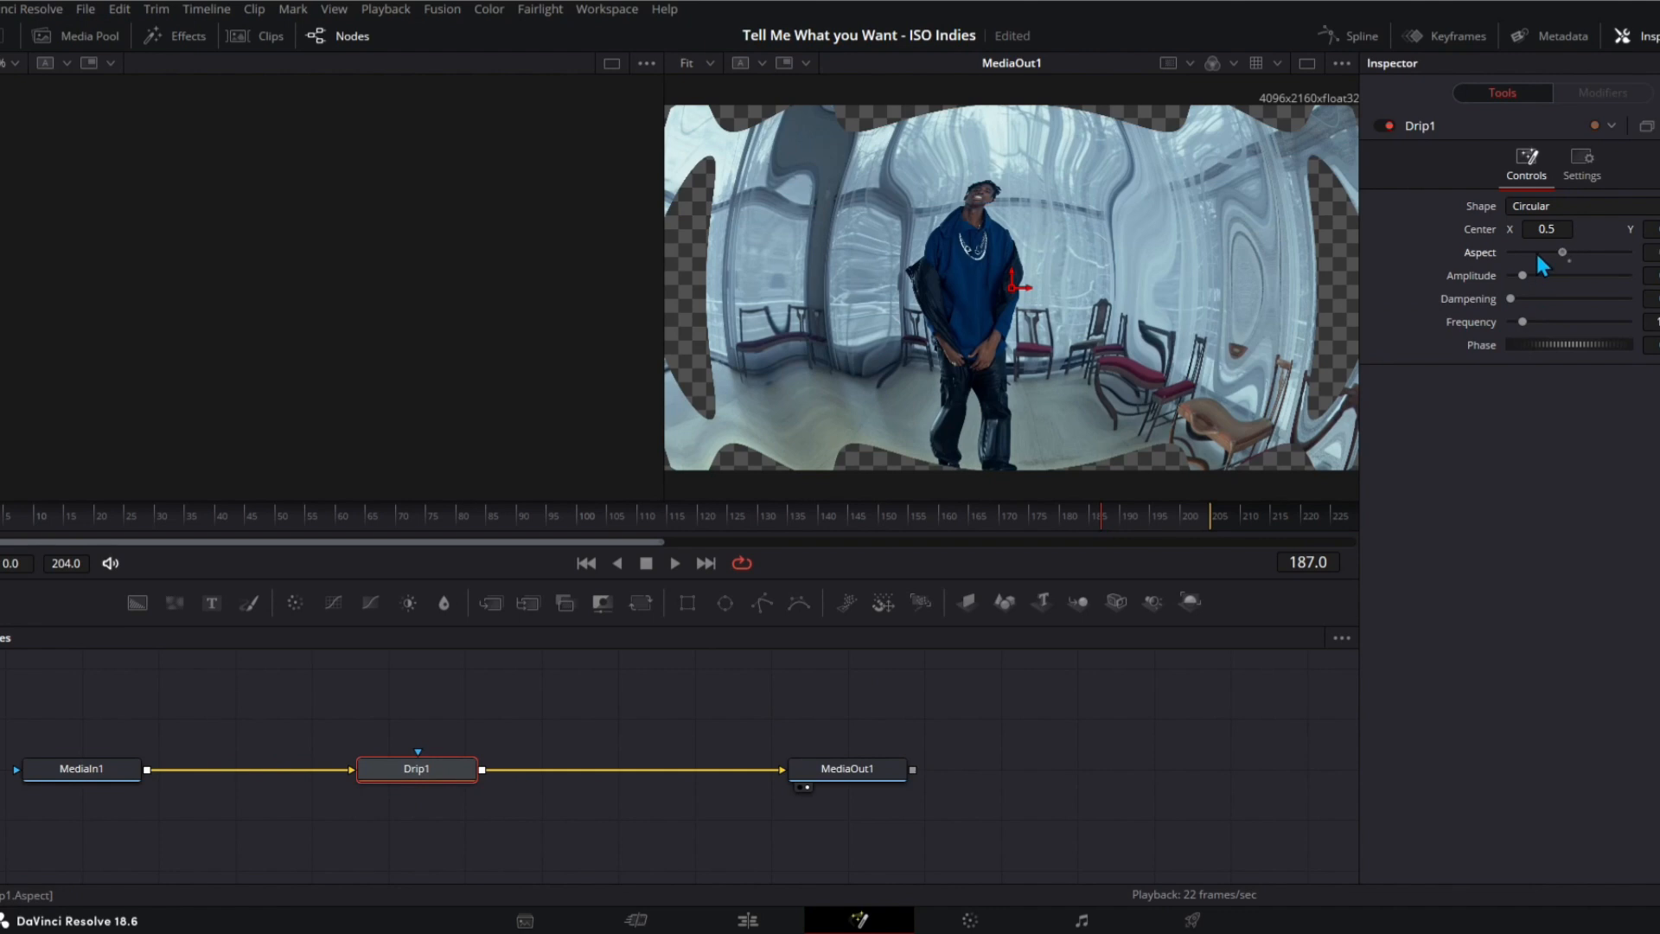
# - Try the Random shape on the Drip node and delete the node
pyautogui.click(1556, 206)
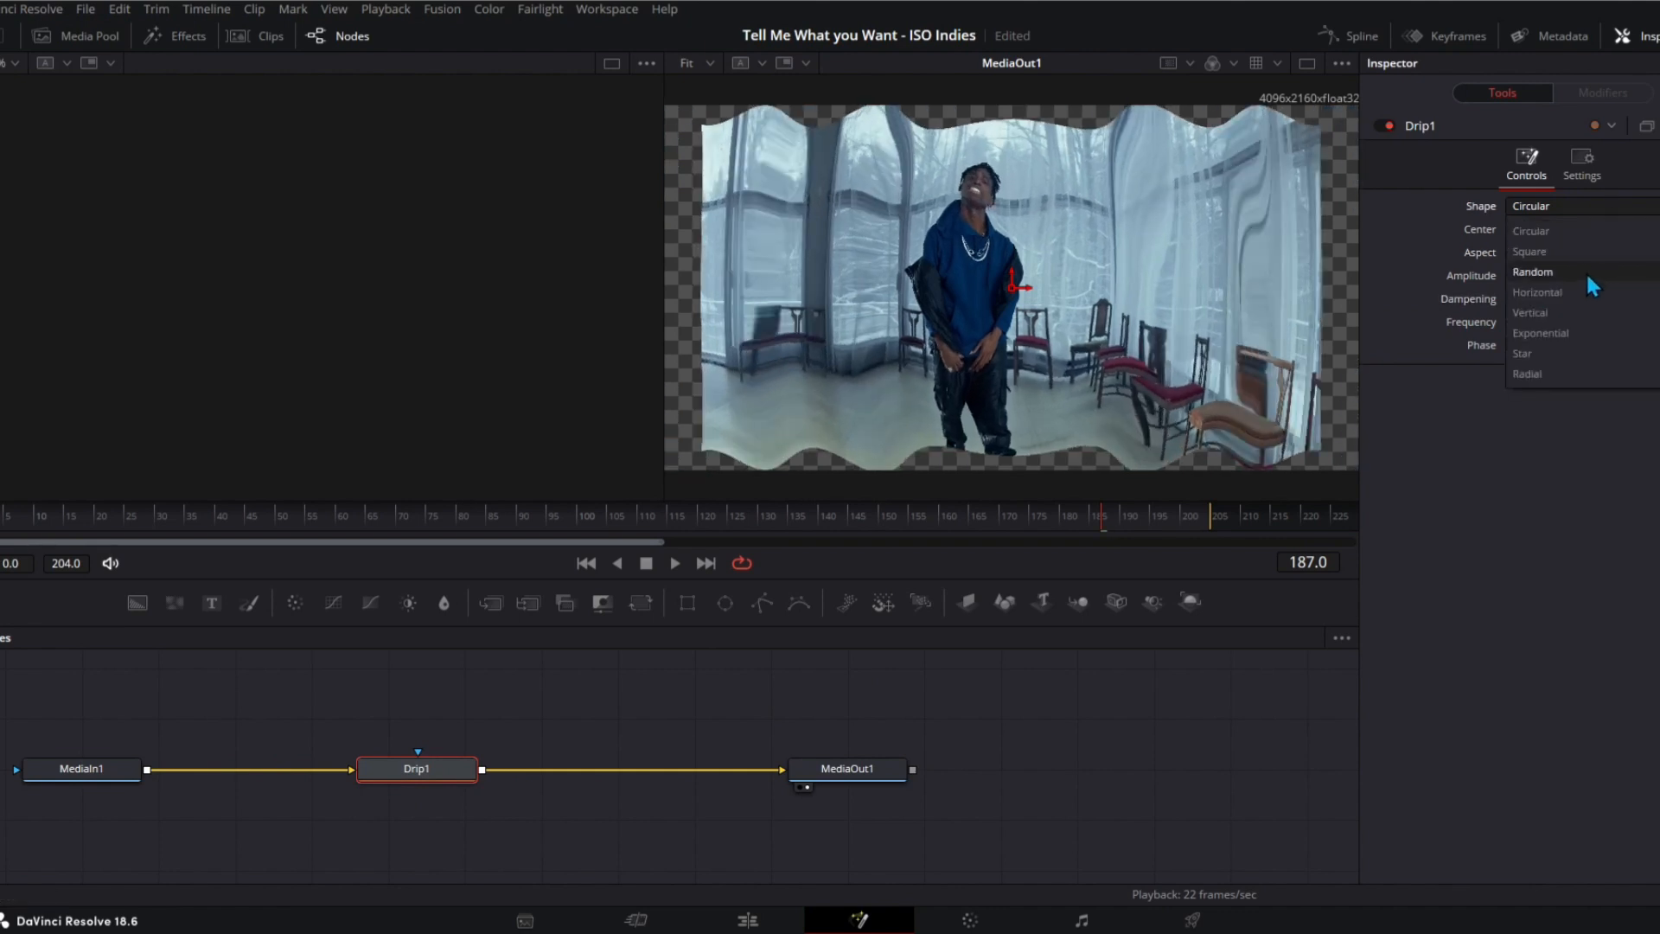
pyautogui.click(1582, 271)
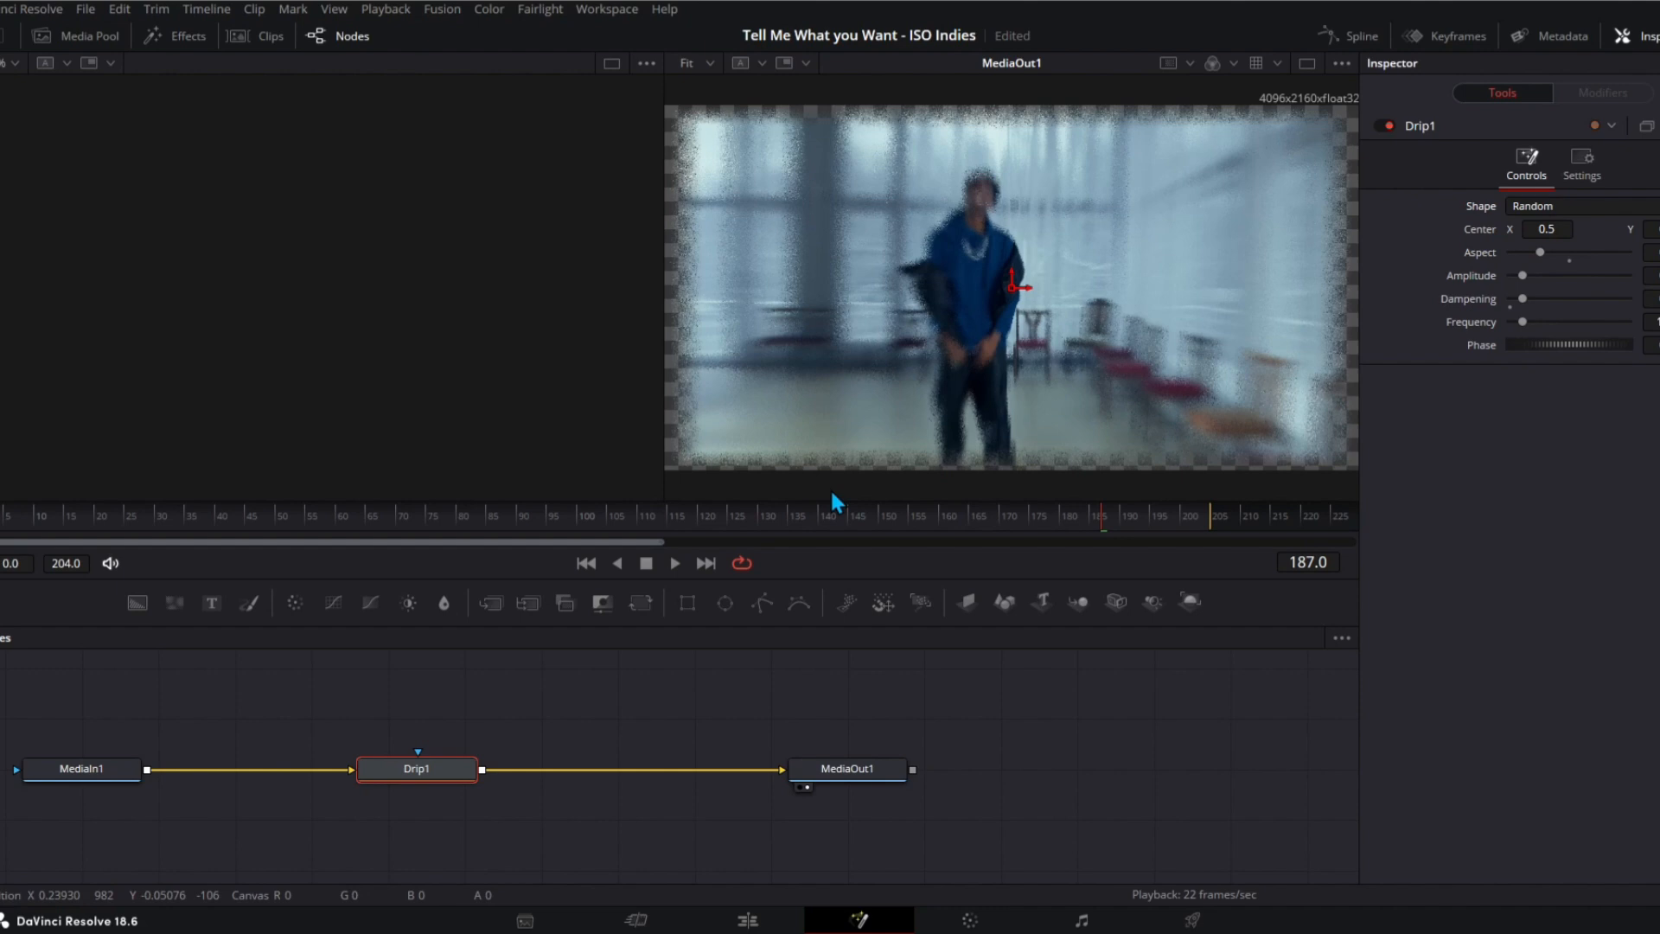
pyautogui.press('Delete')
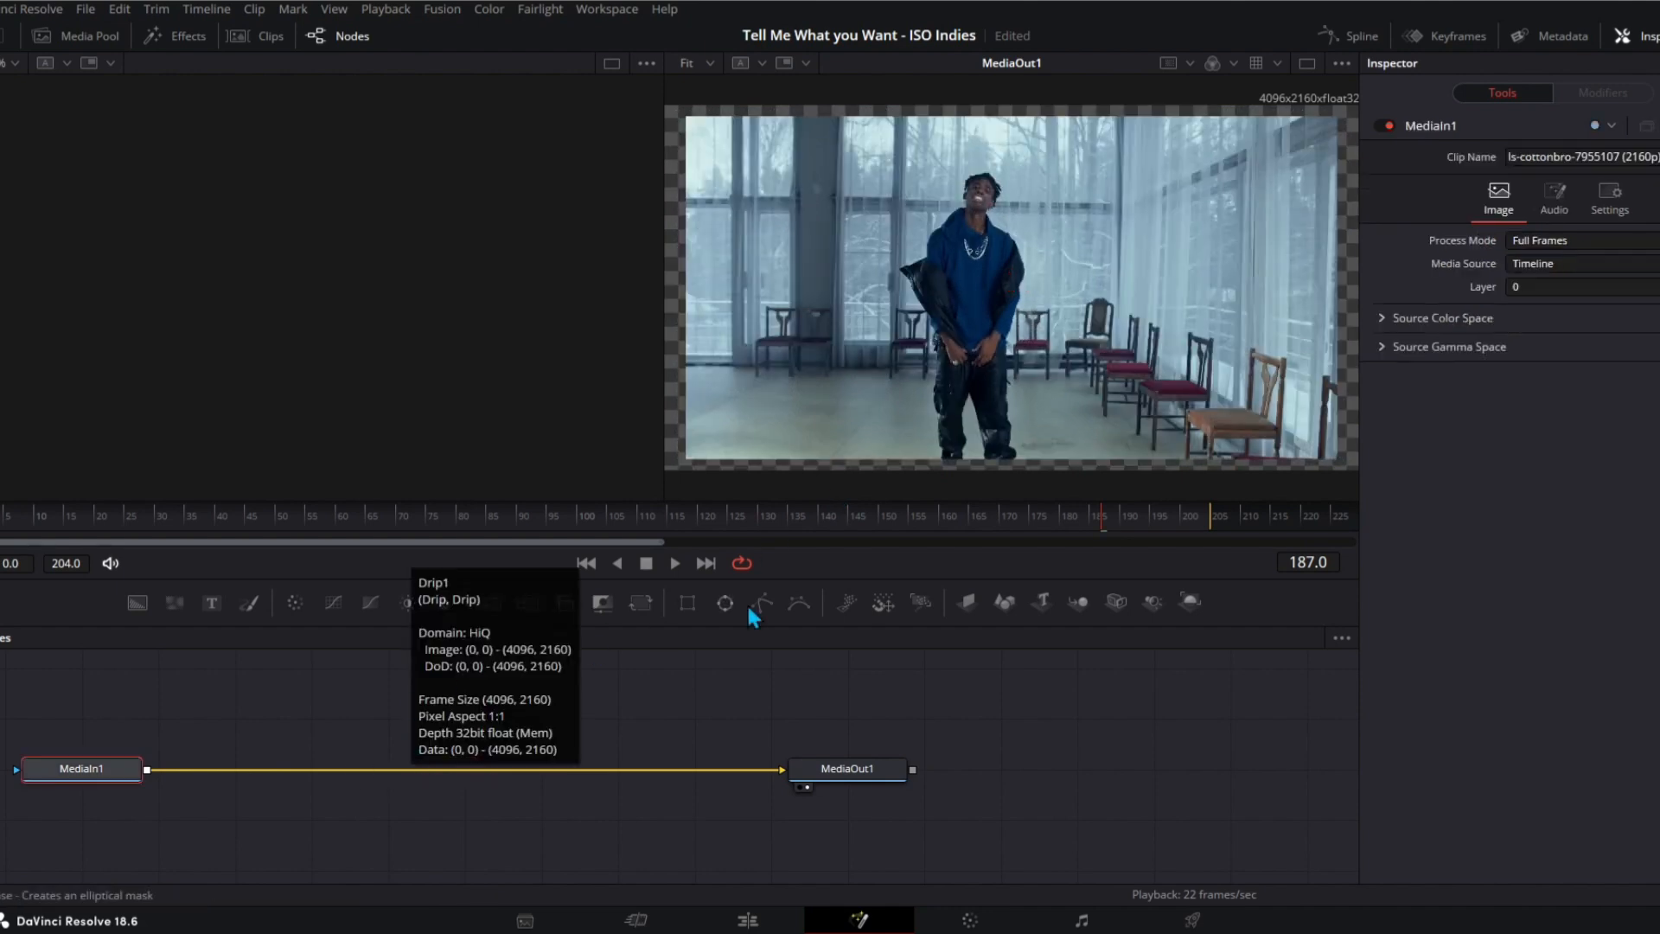
# - Browse the complete list of available Fusion tools from the first entries to Zoom Blur
pyautogui.hotkey('shift', 'space')
pyautogui.write('Drip')
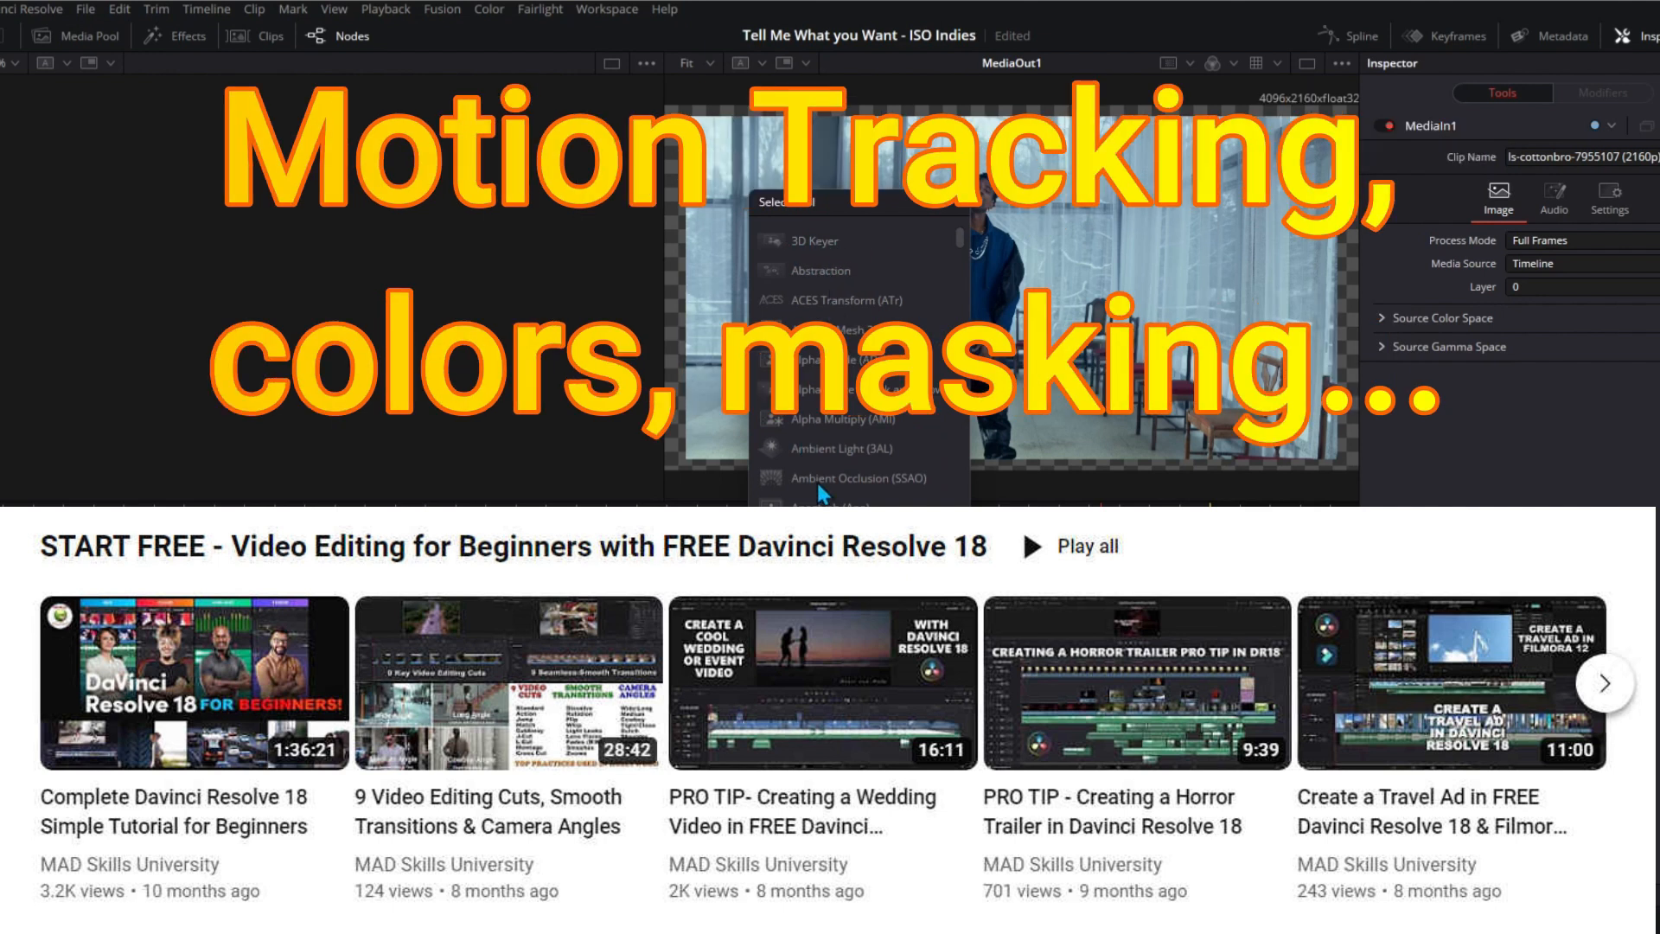
pyautogui.scroll(-10, 901, 481)
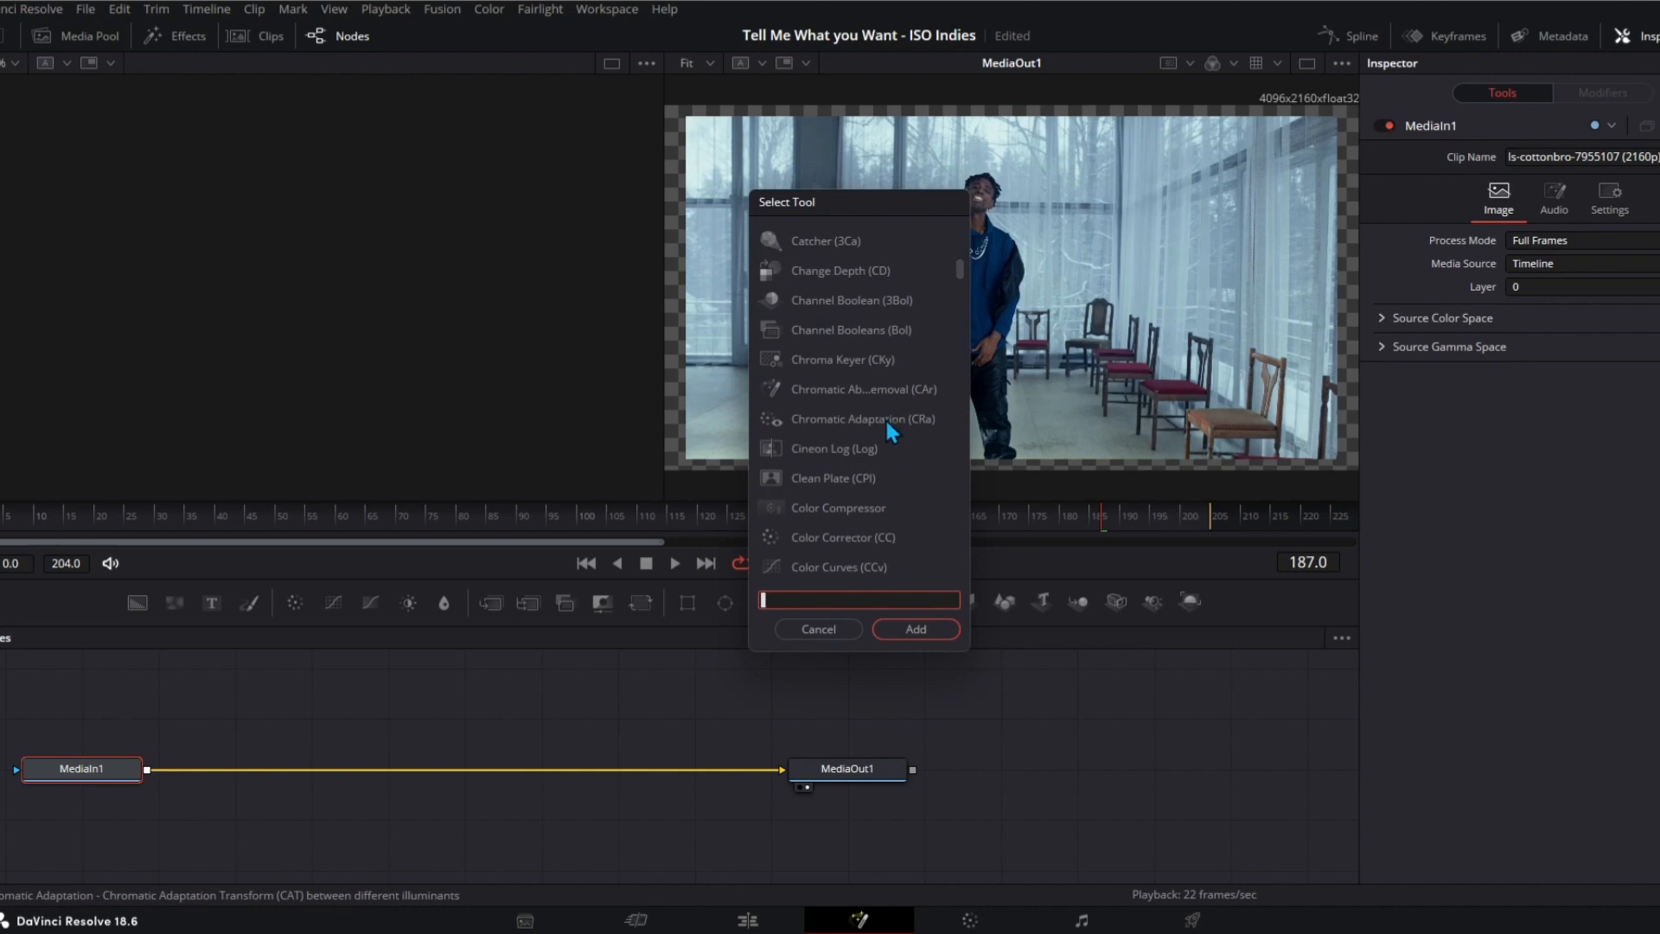
pyautogui.scroll(-10, 885, 417)
pyautogui.scroll(-20, 886, 417)
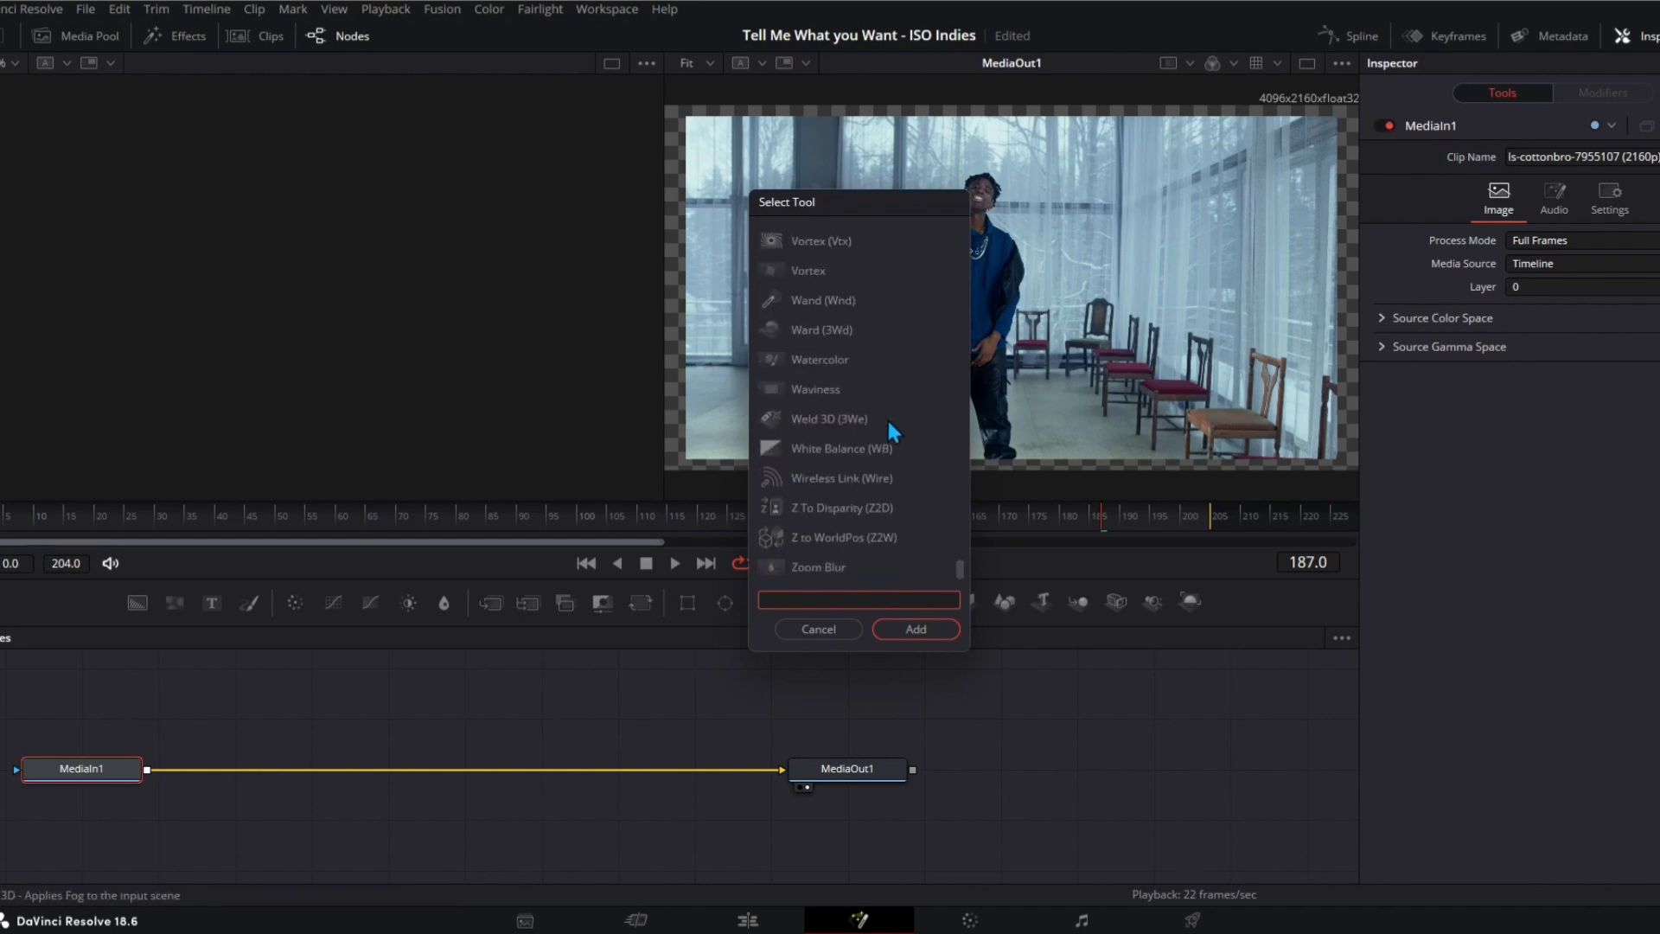
pyautogui.scroll(20, 906, 465)
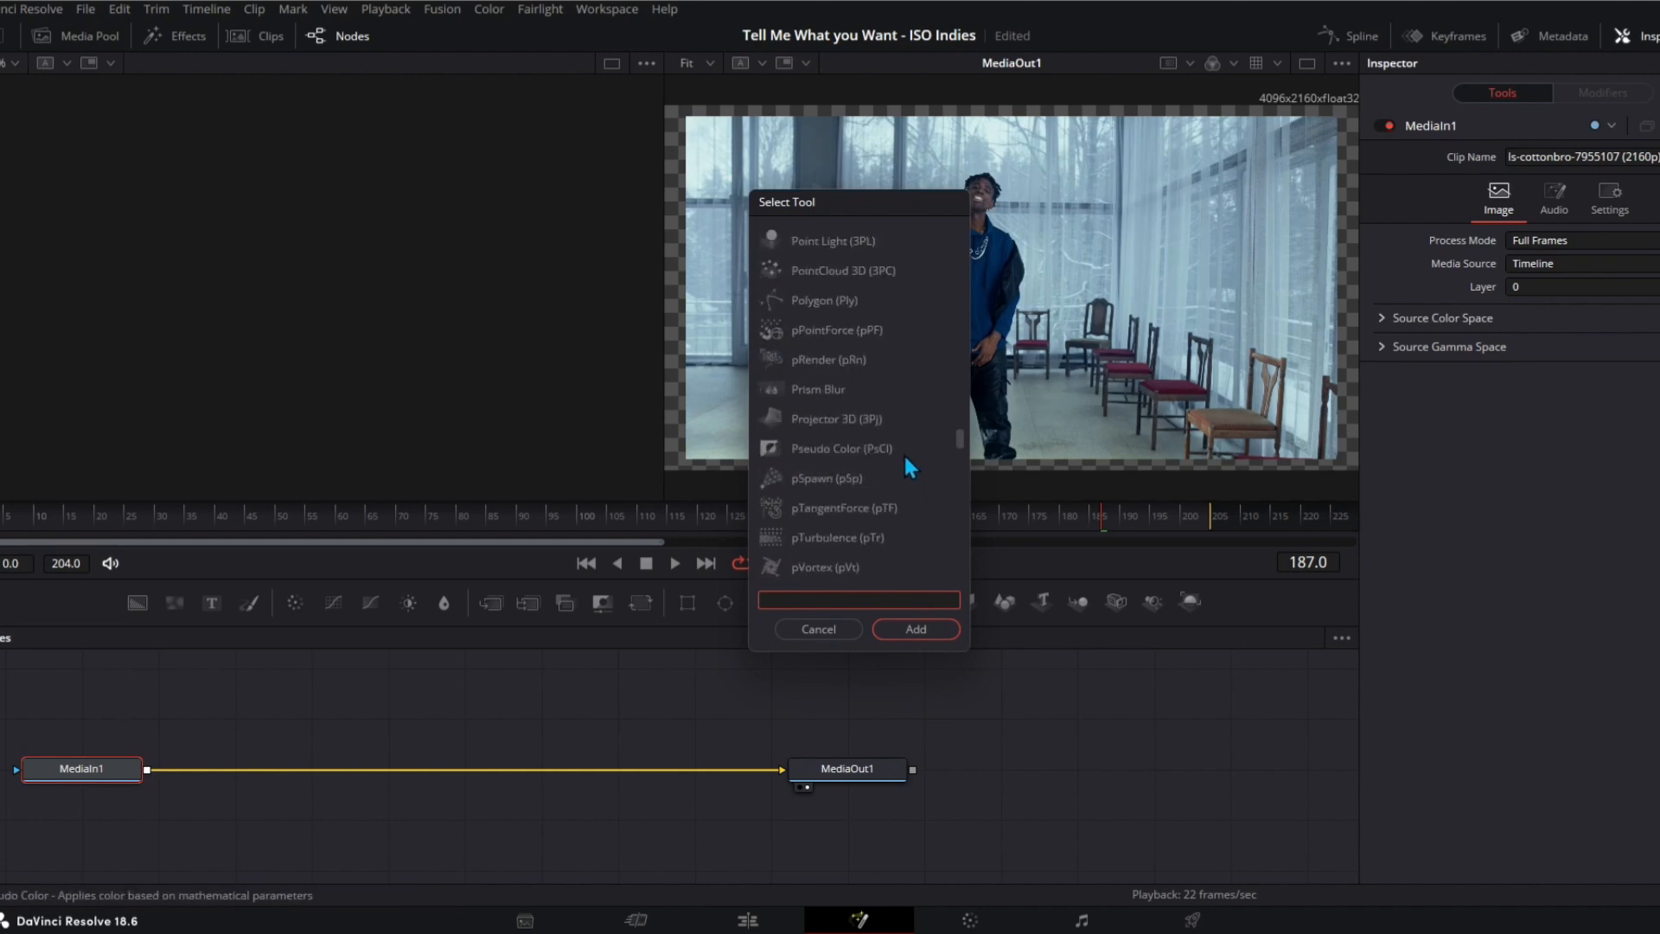
pyautogui.scroll(10, 873, 424)
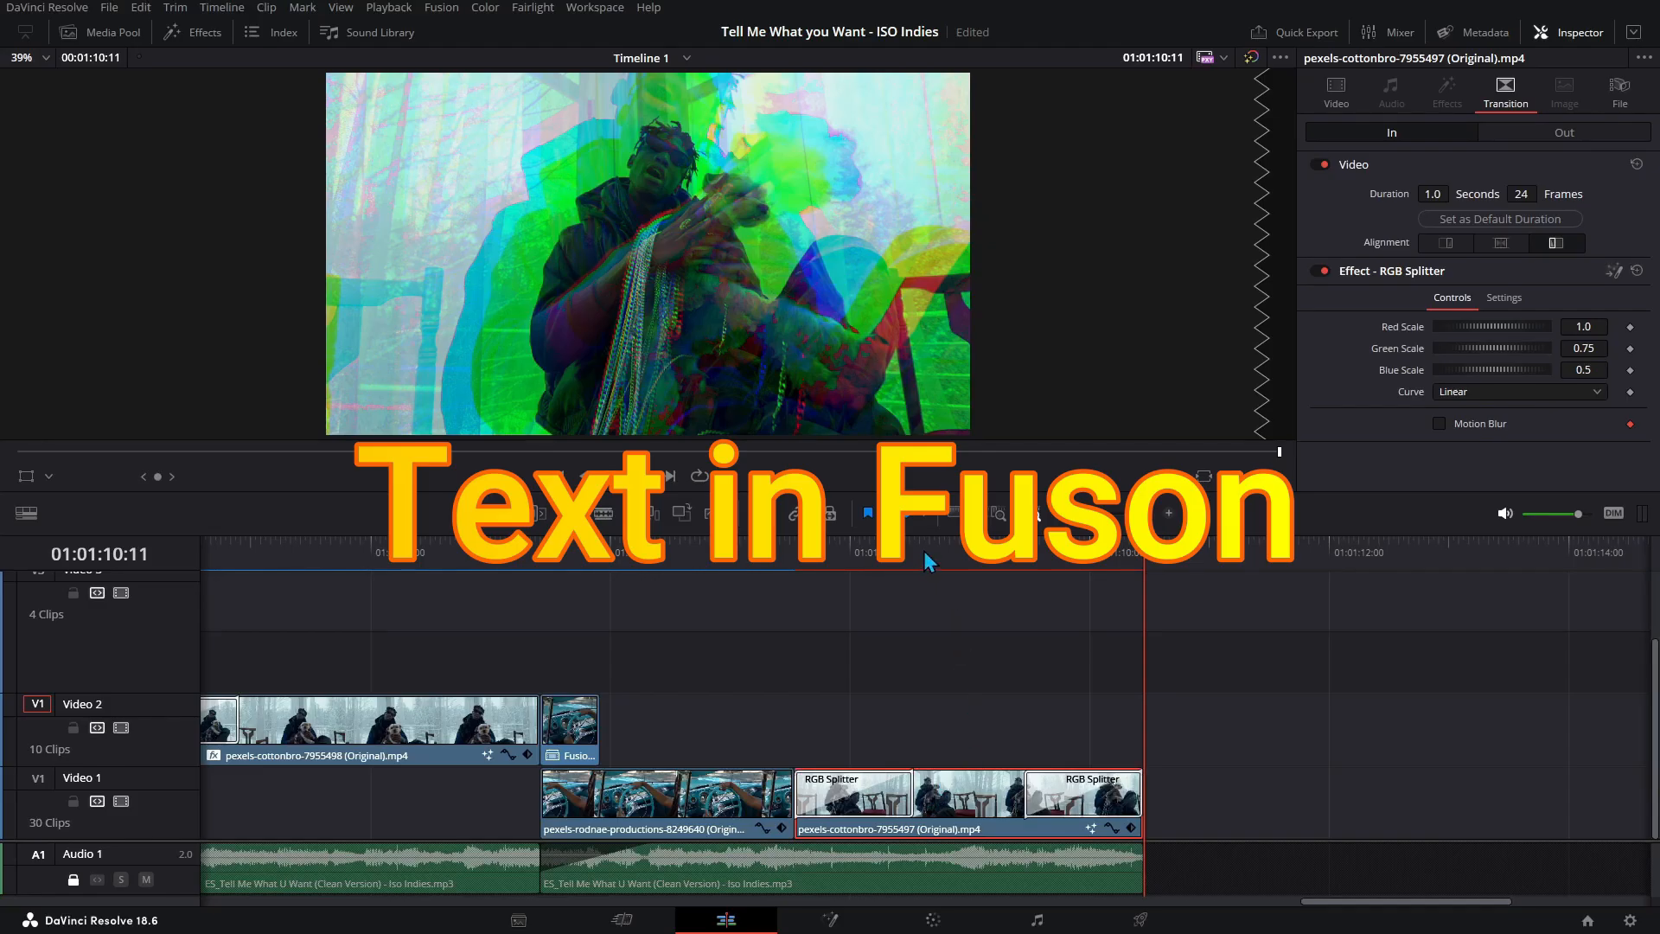
# - Open the last Video 1 clip of Timeline 1, pexels-cottonbro-7955497, on the Fusion page from 01:01:08:13
pyautogui.click(915, 554)
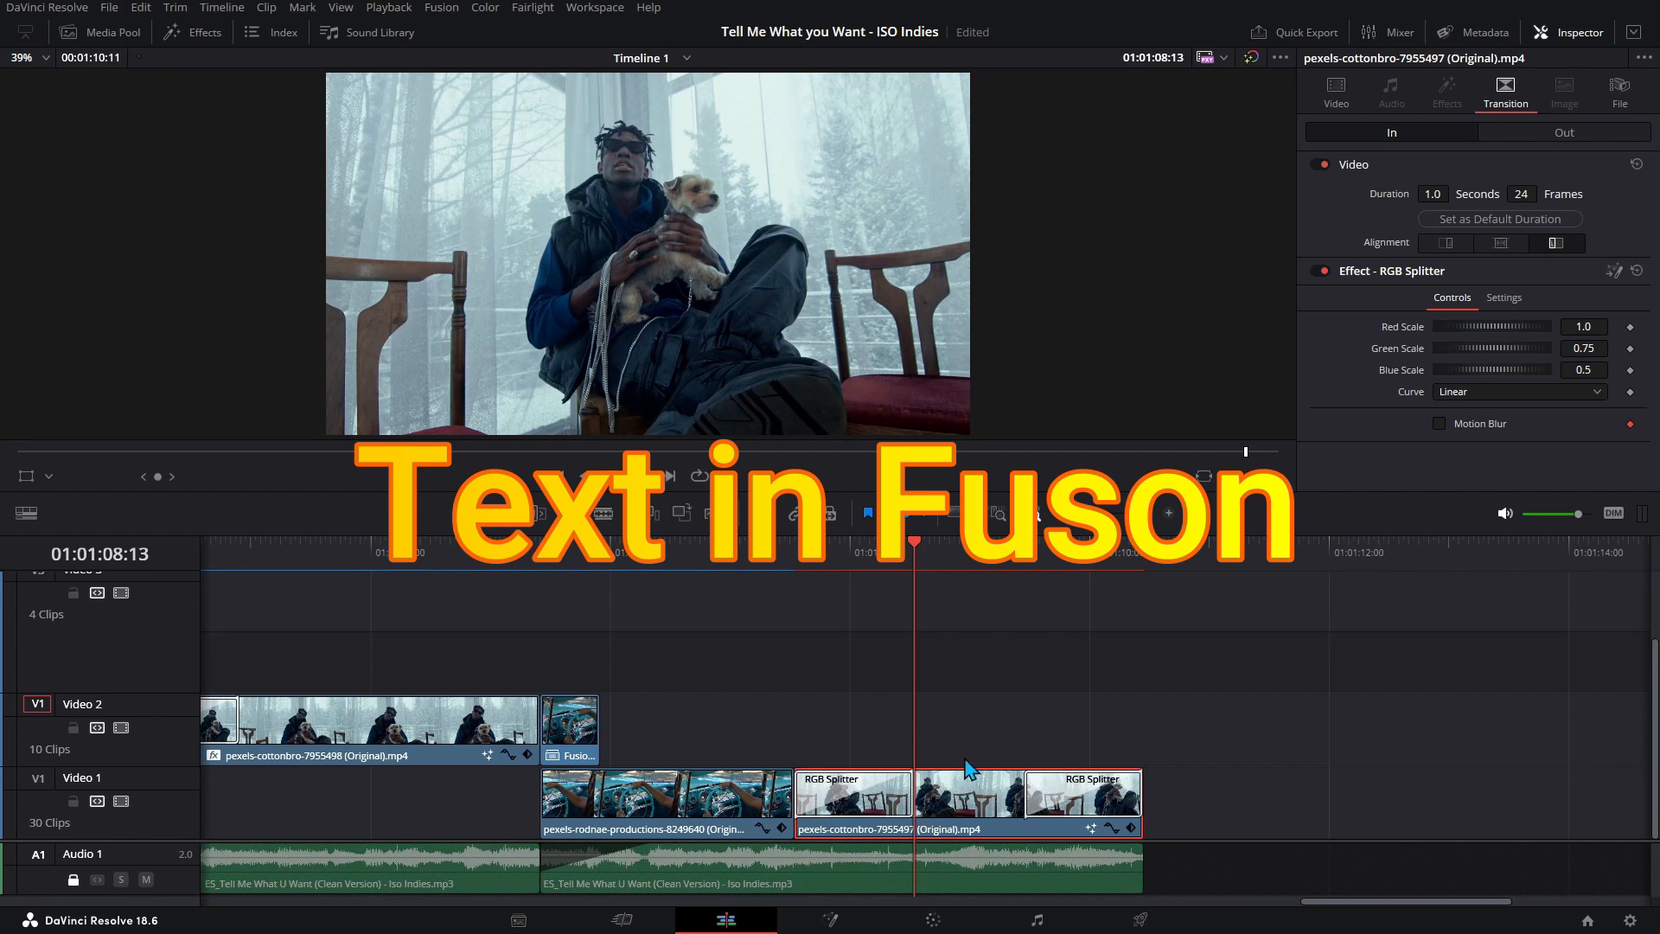
pyautogui.rightClick(979, 809)
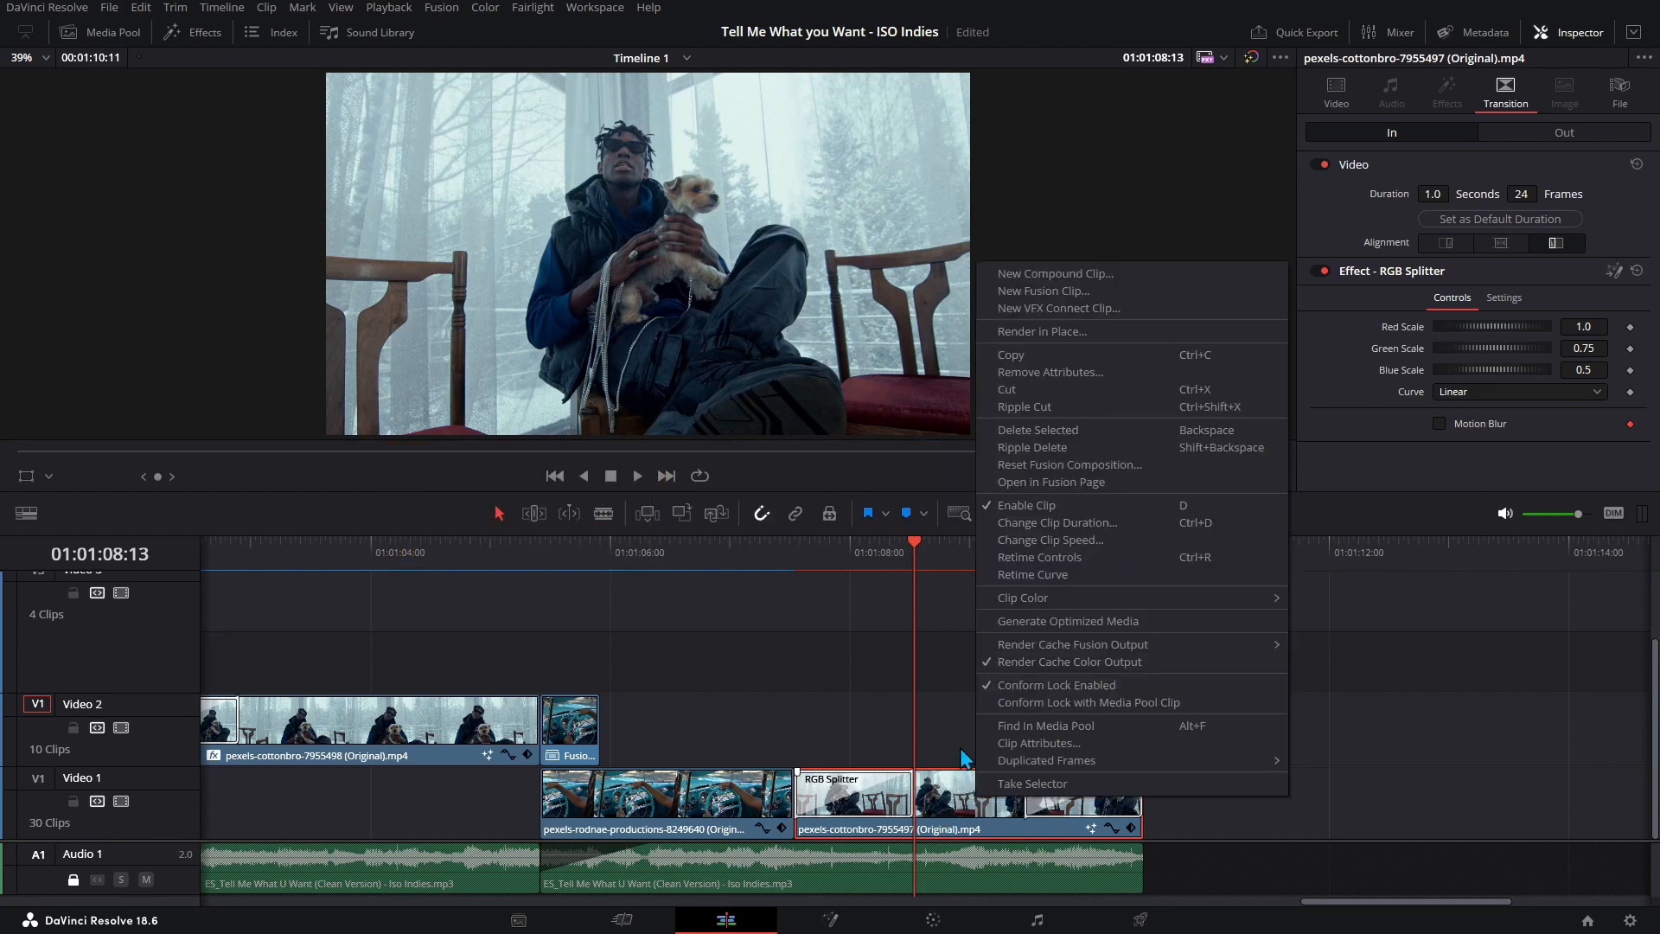
pyautogui.click(1047, 484)
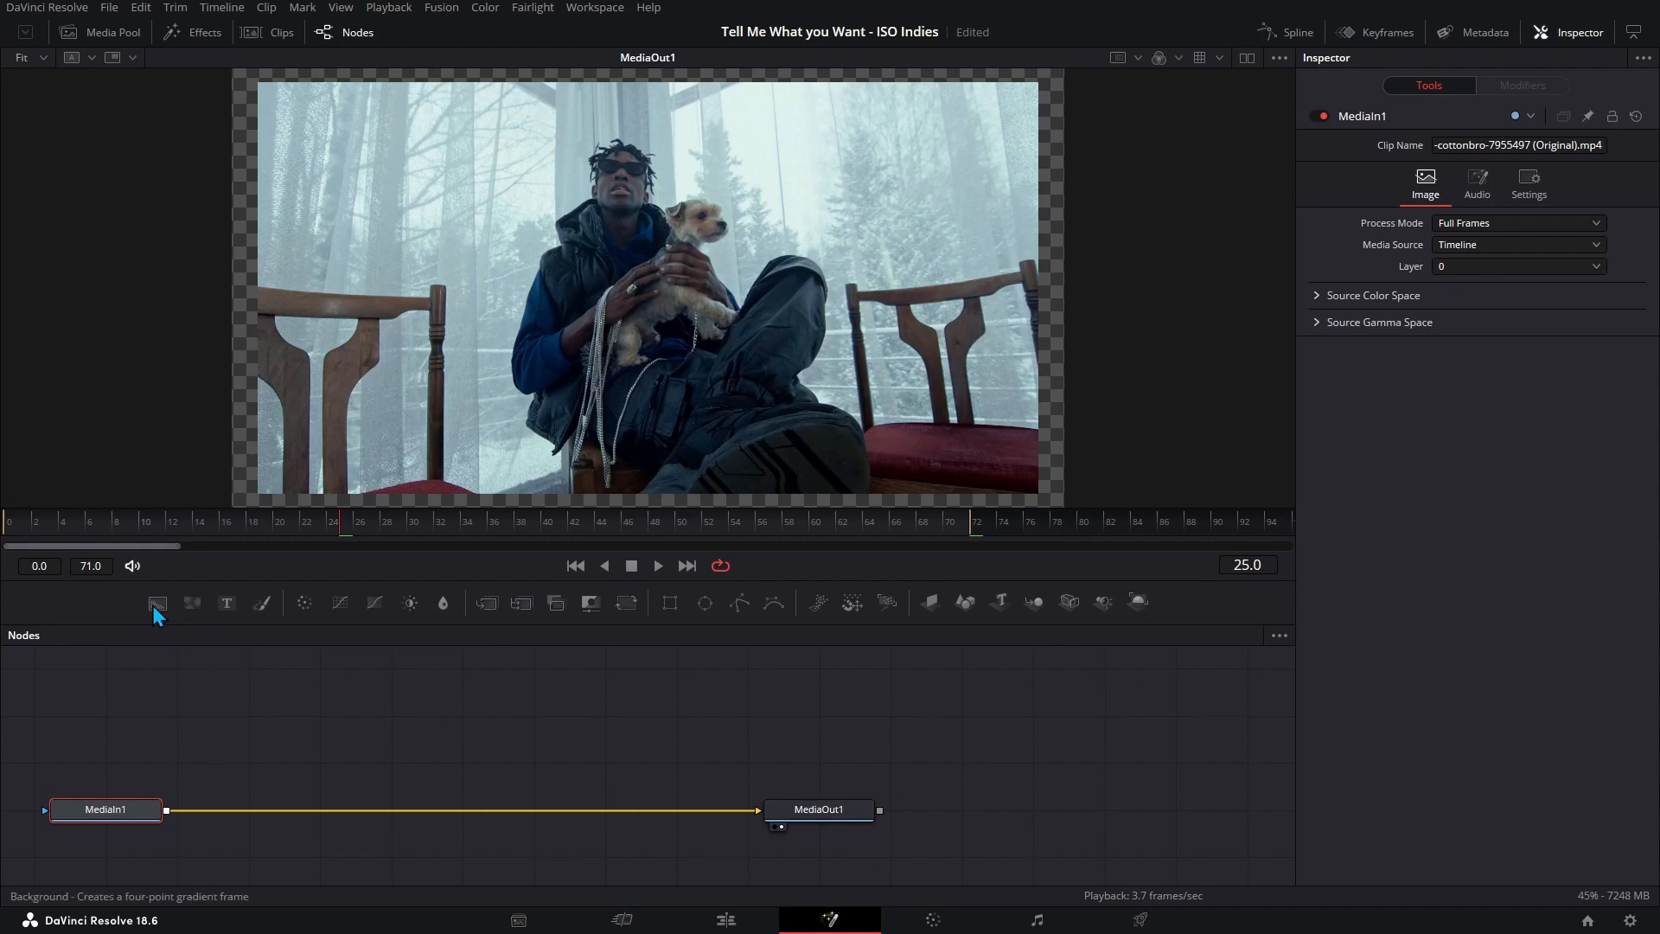
# - Merge a Background node over MediaIn1 and connect a Text node above it as the background's mask
pyautogui.moveTo(156, 603); pyautogui.dragTo(427, 813)
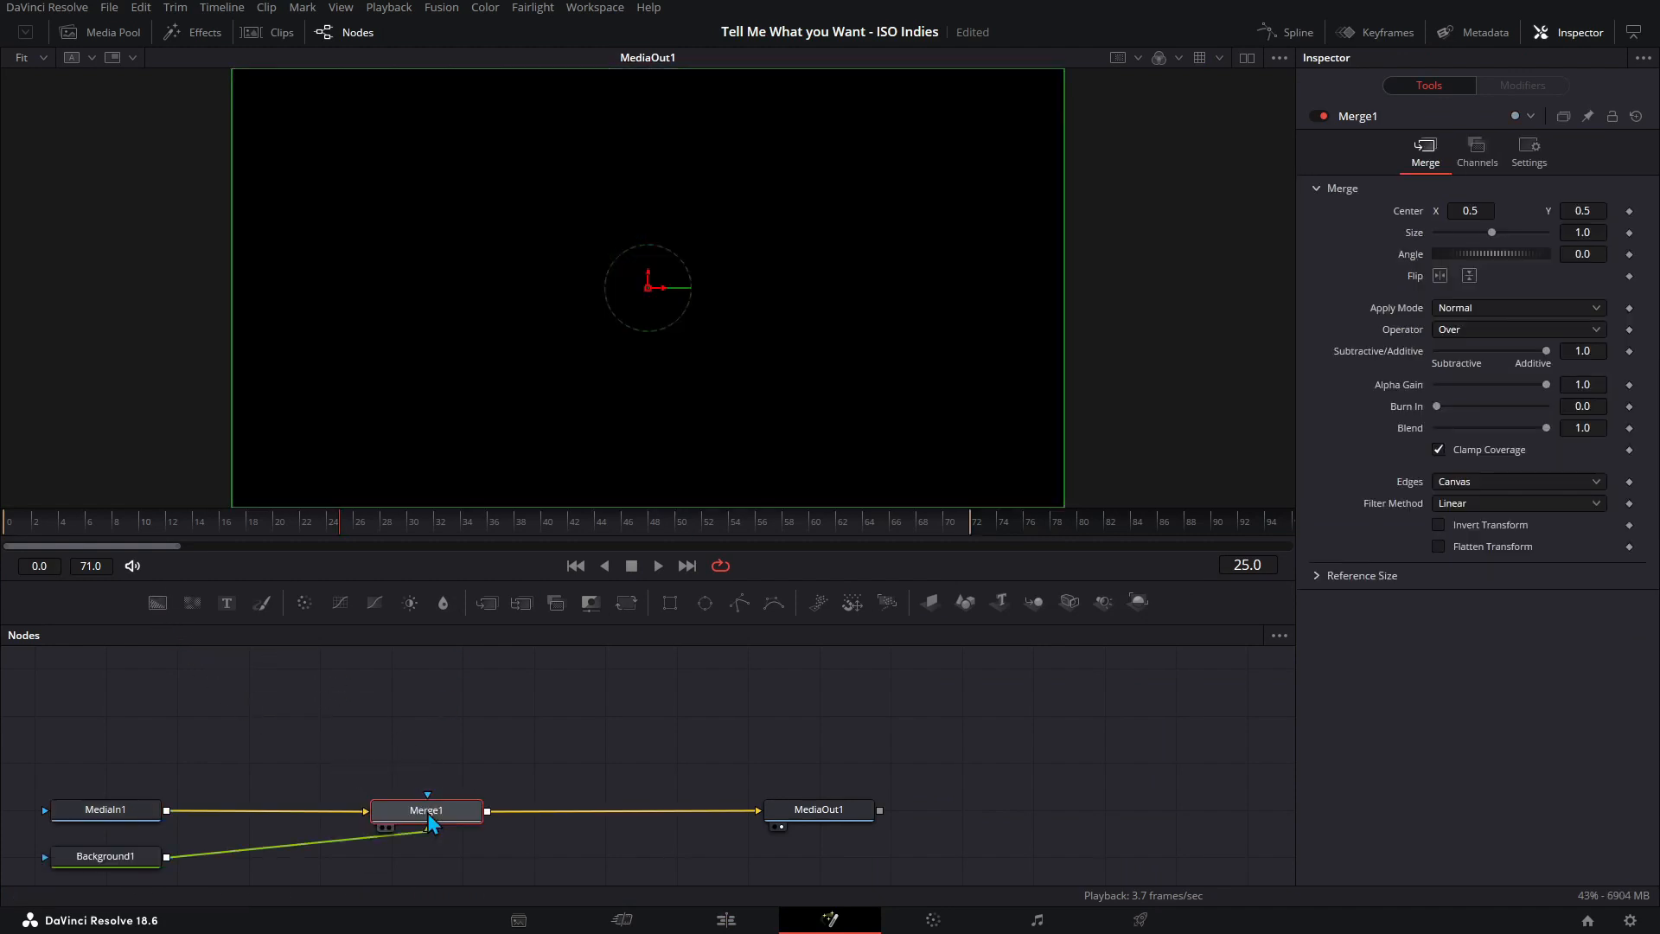
pyautogui.moveTo(93, 857); pyautogui.dragTo(449, 740)
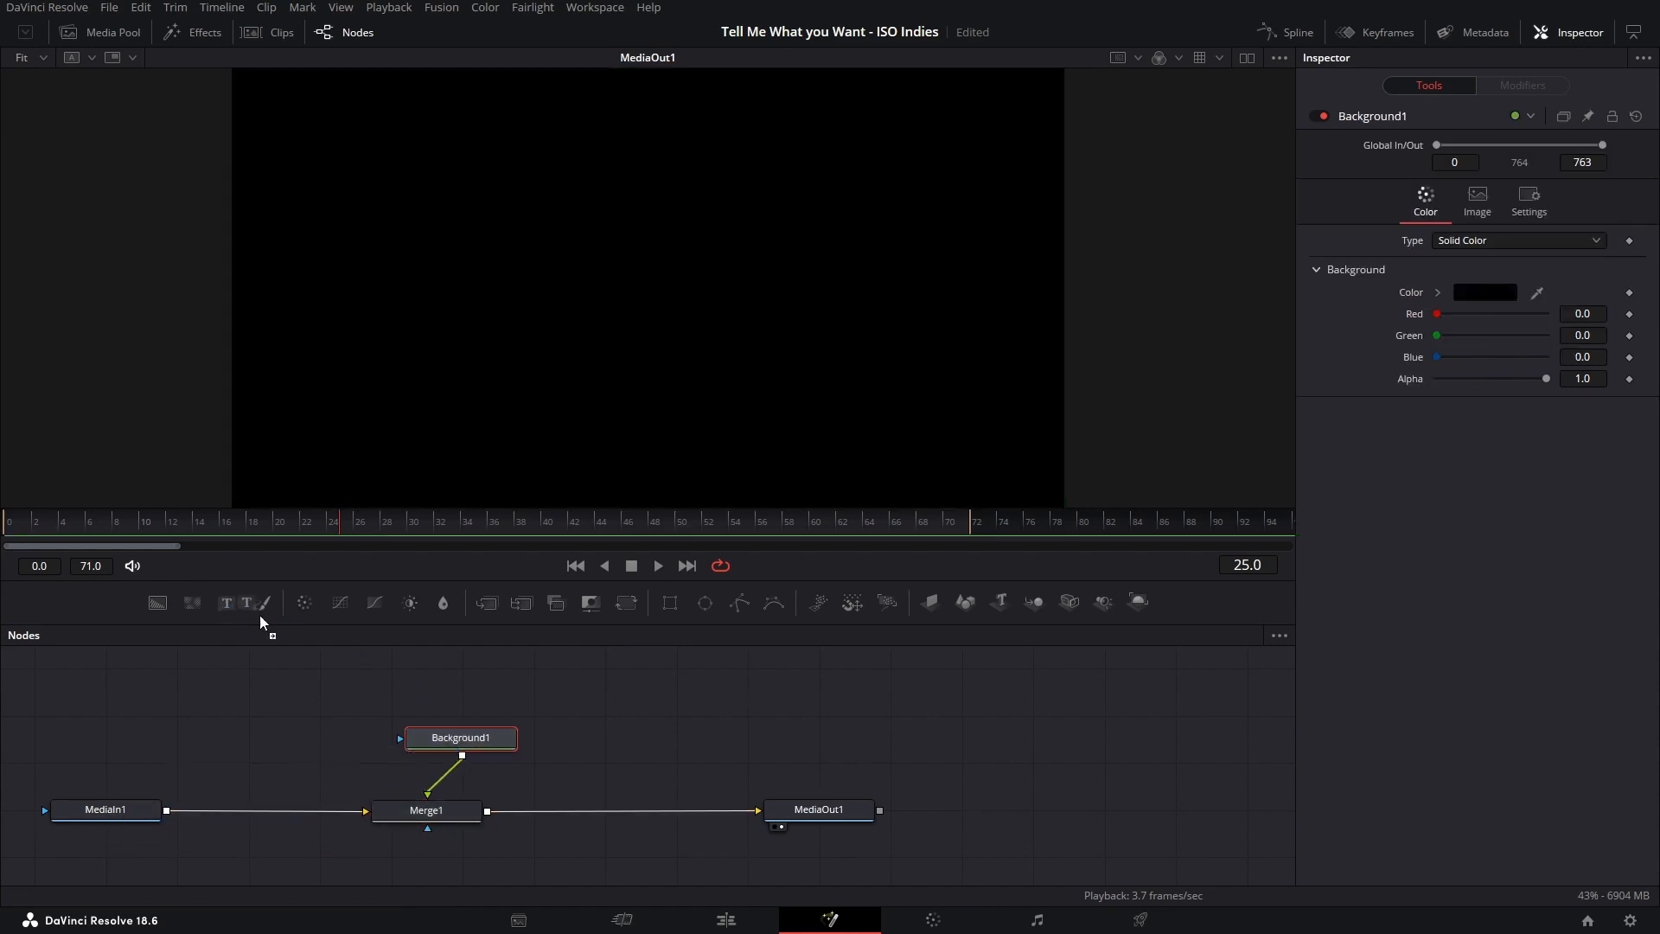
pyautogui.moveTo(260, 617); pyautogui.dragTo(468, 748)
pyautogui.moveTo(451, 687); pyautogui.dragTo(464, 684)
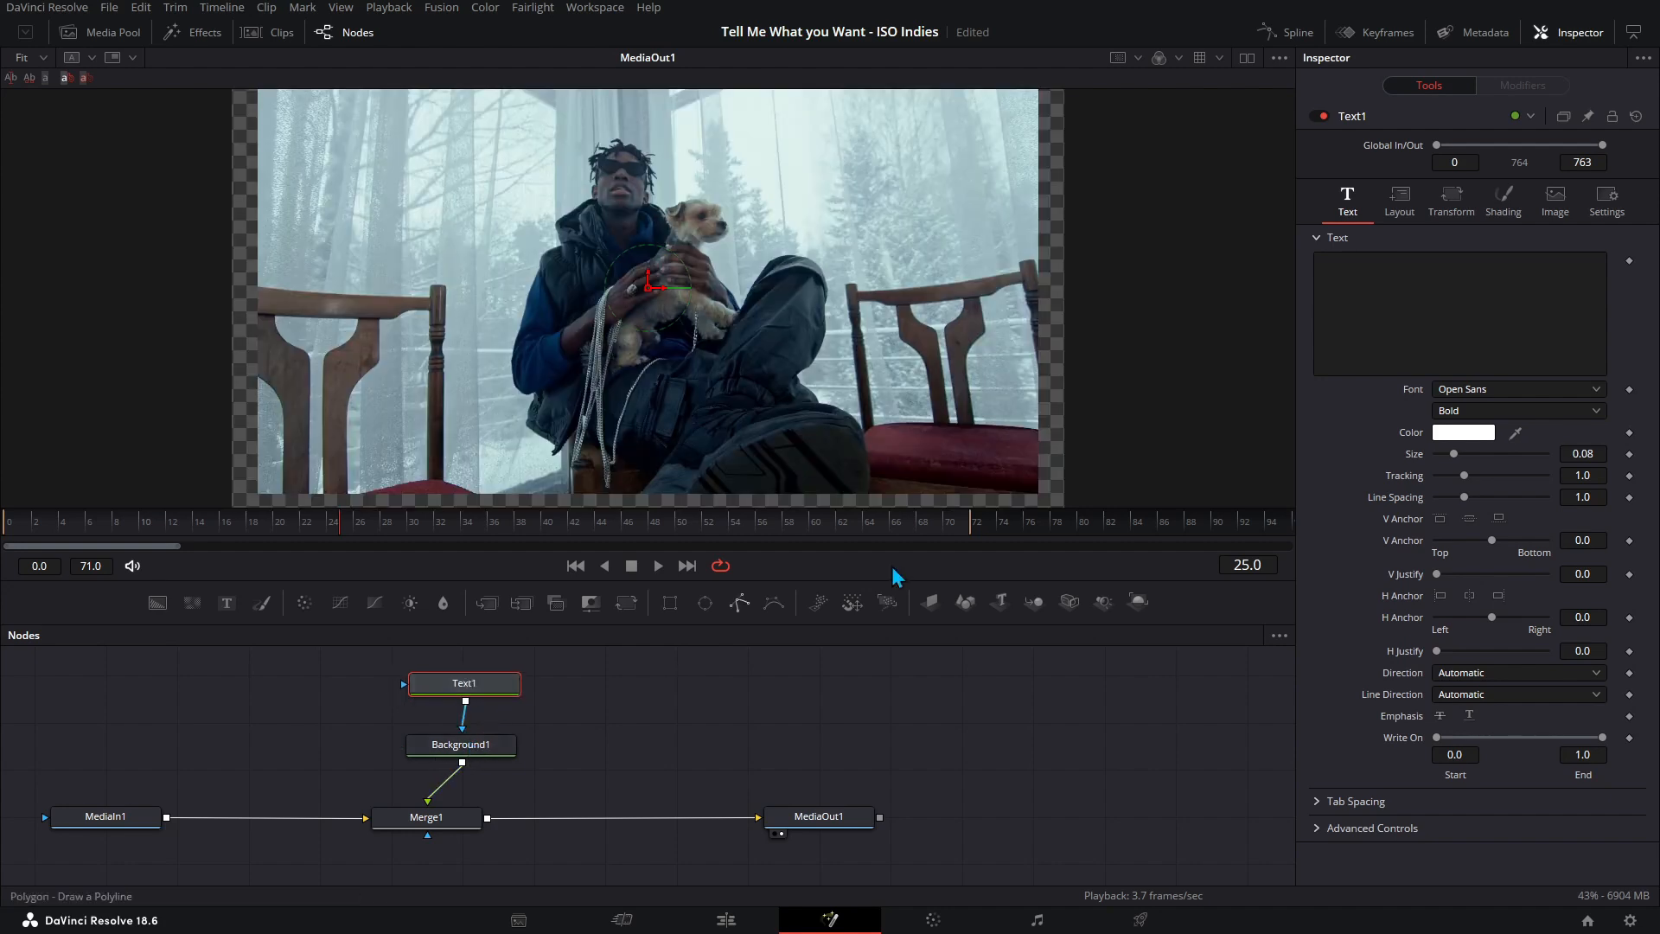
# - Enter WHAT YOU WANT as the Text1 content and try the alpha setting of the Background1 node
pyautogui.click(1435, 312)
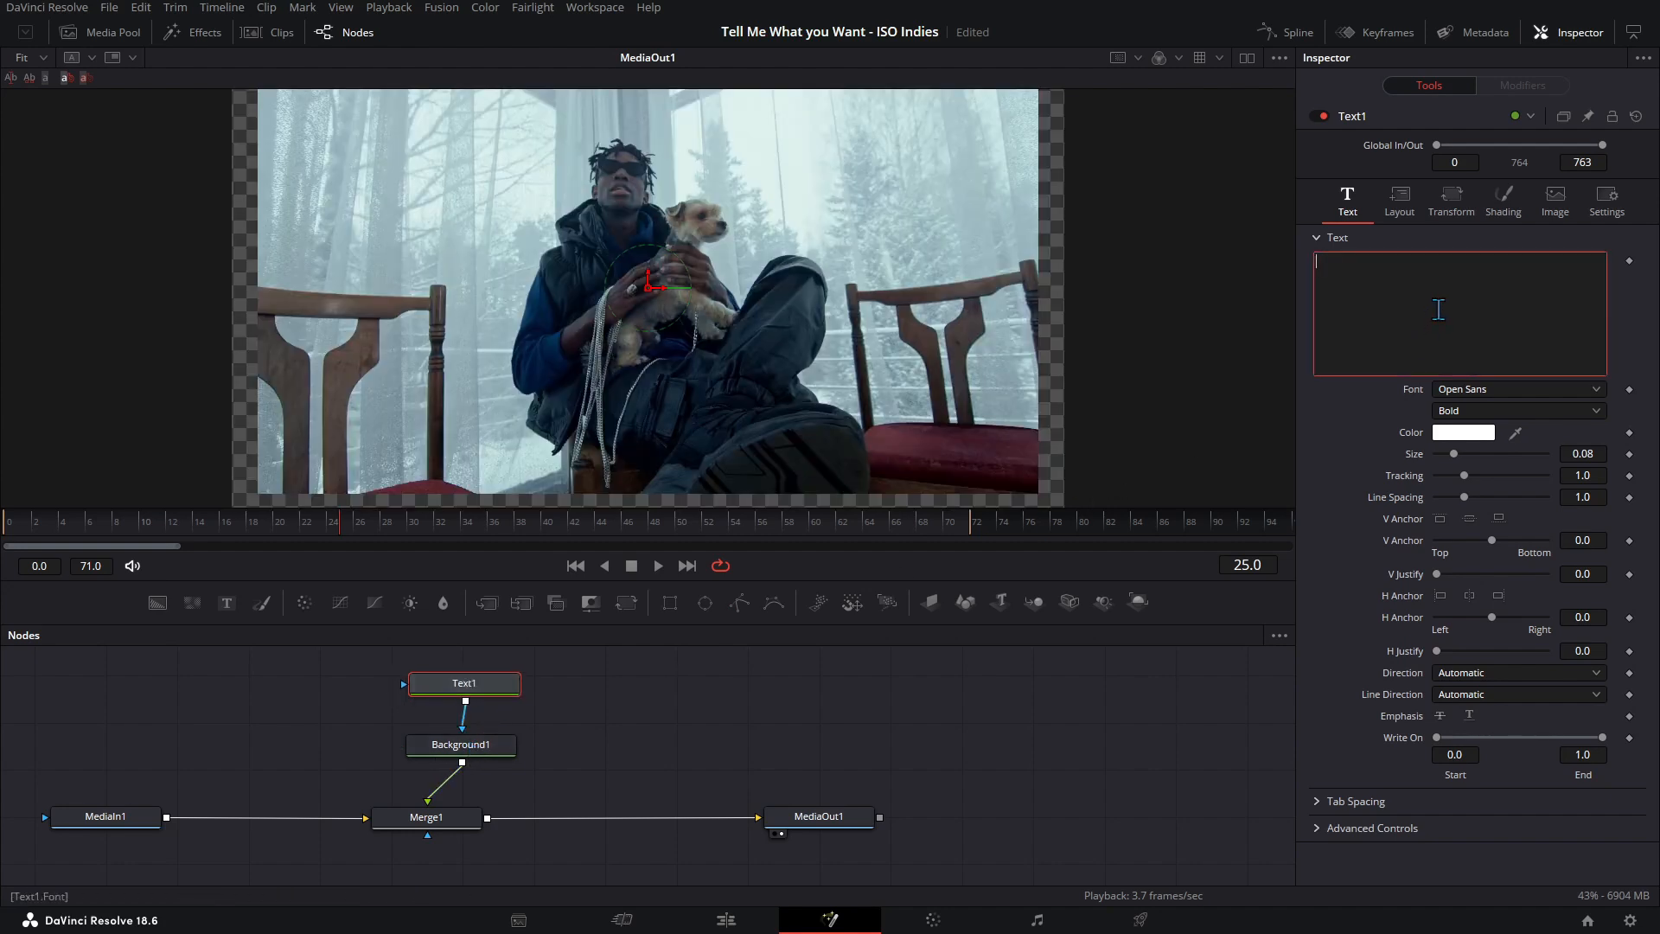
pyautogui.write('WHAT YOU W')
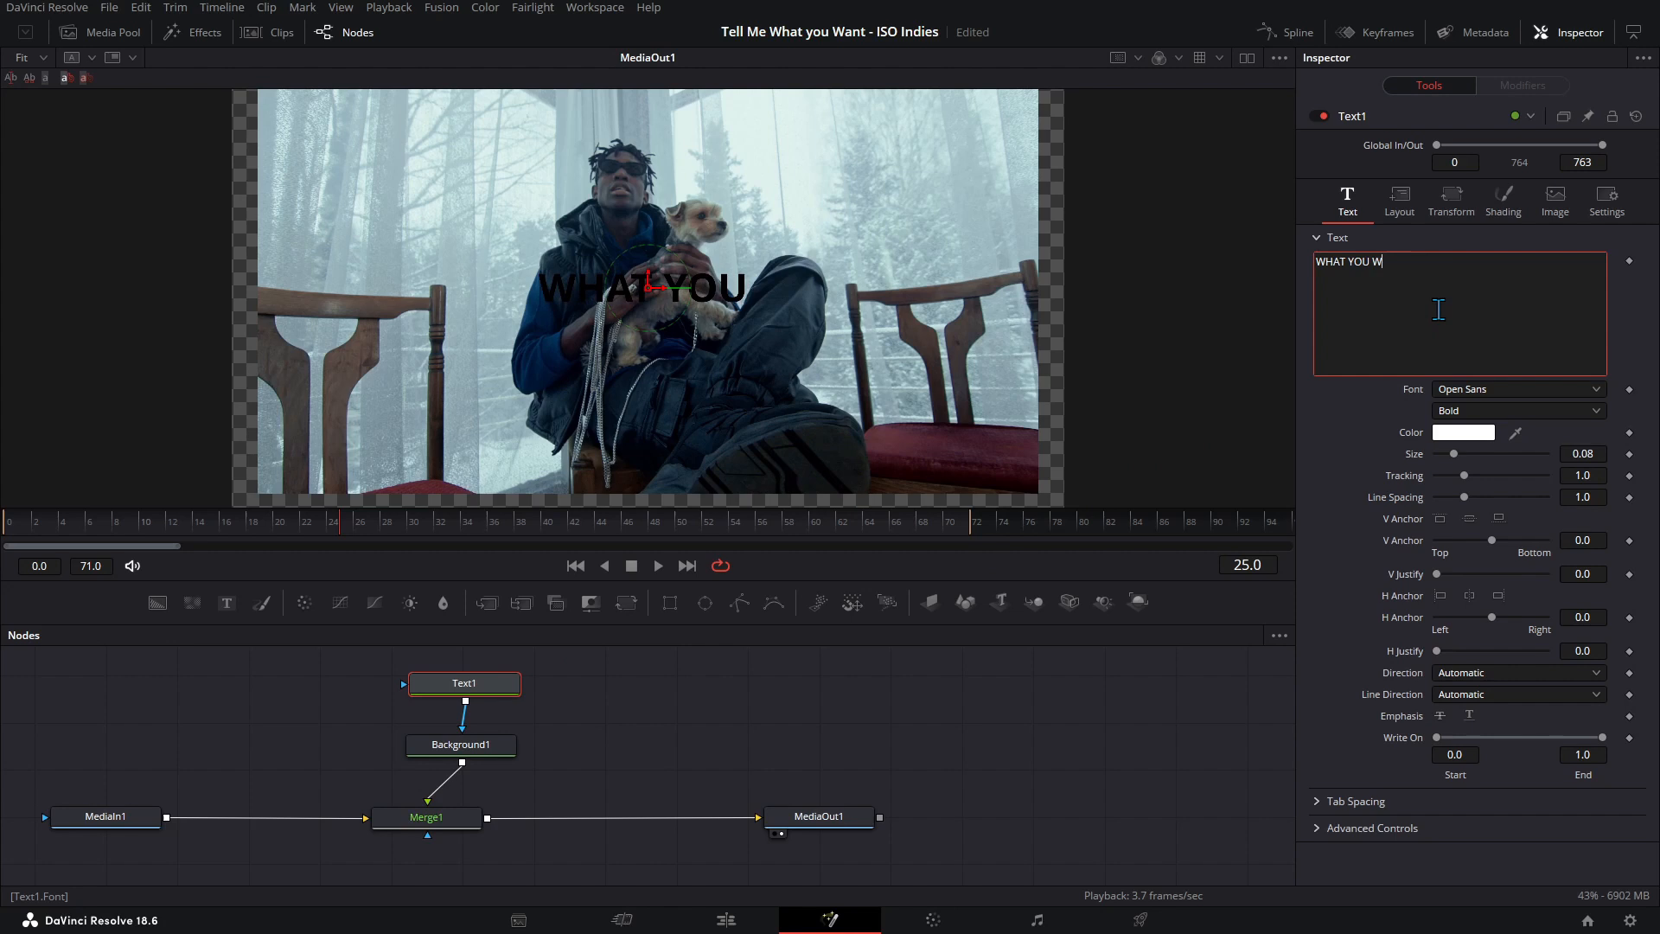
pyautogui.write('ANT')
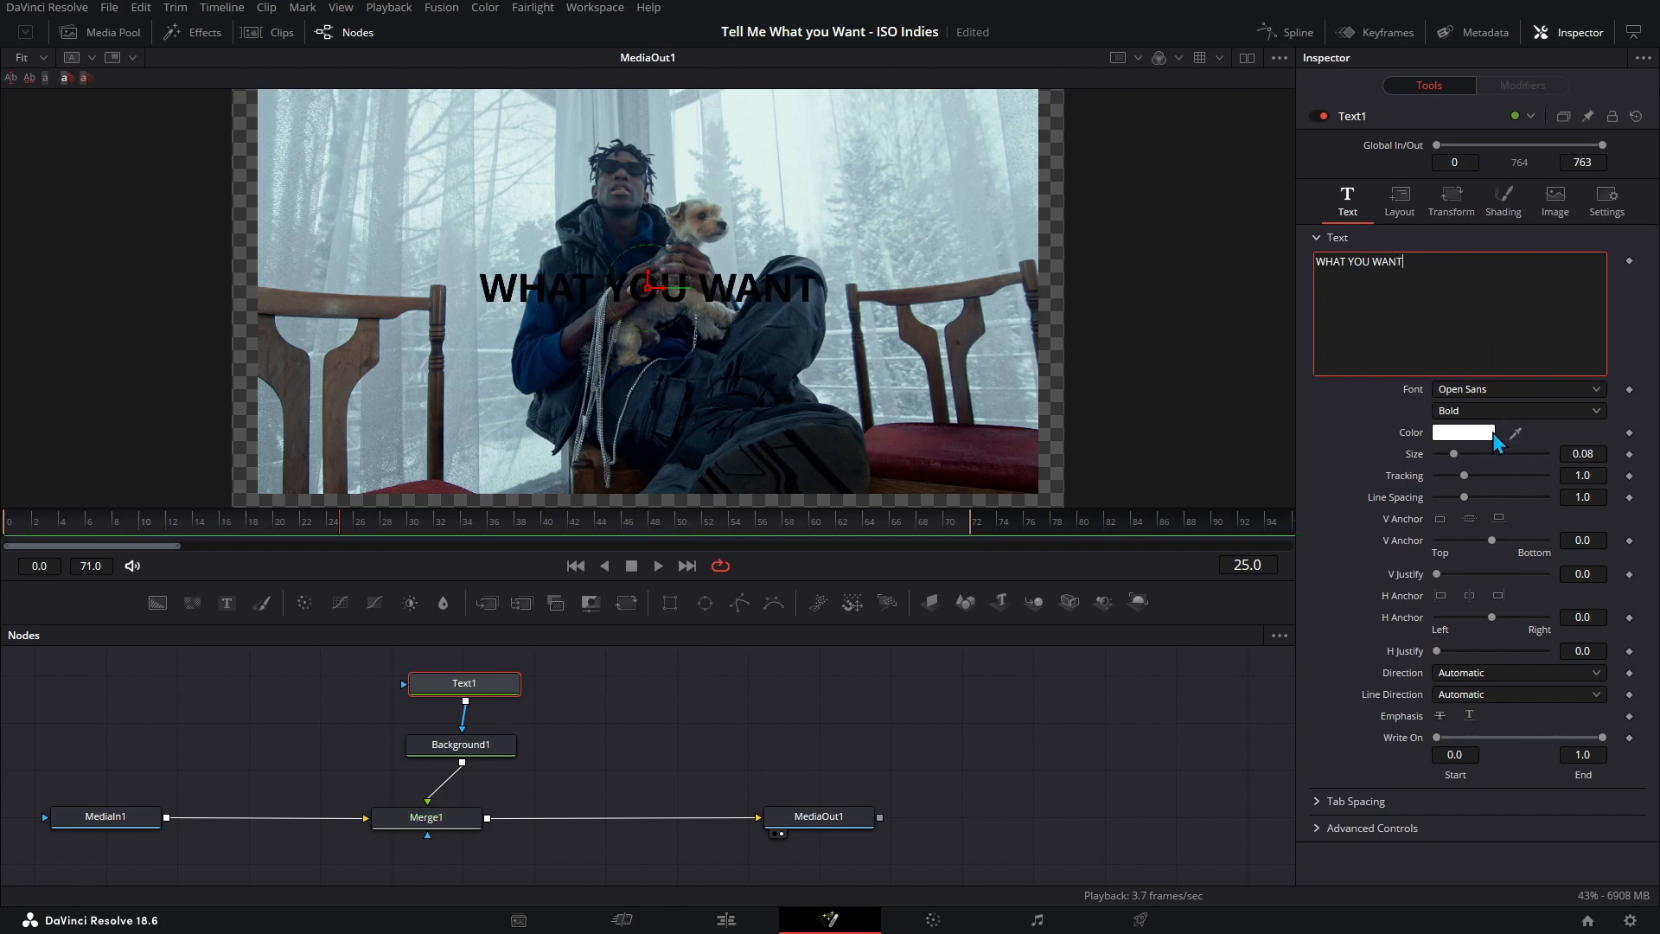
pyautogui.click(482, 747)
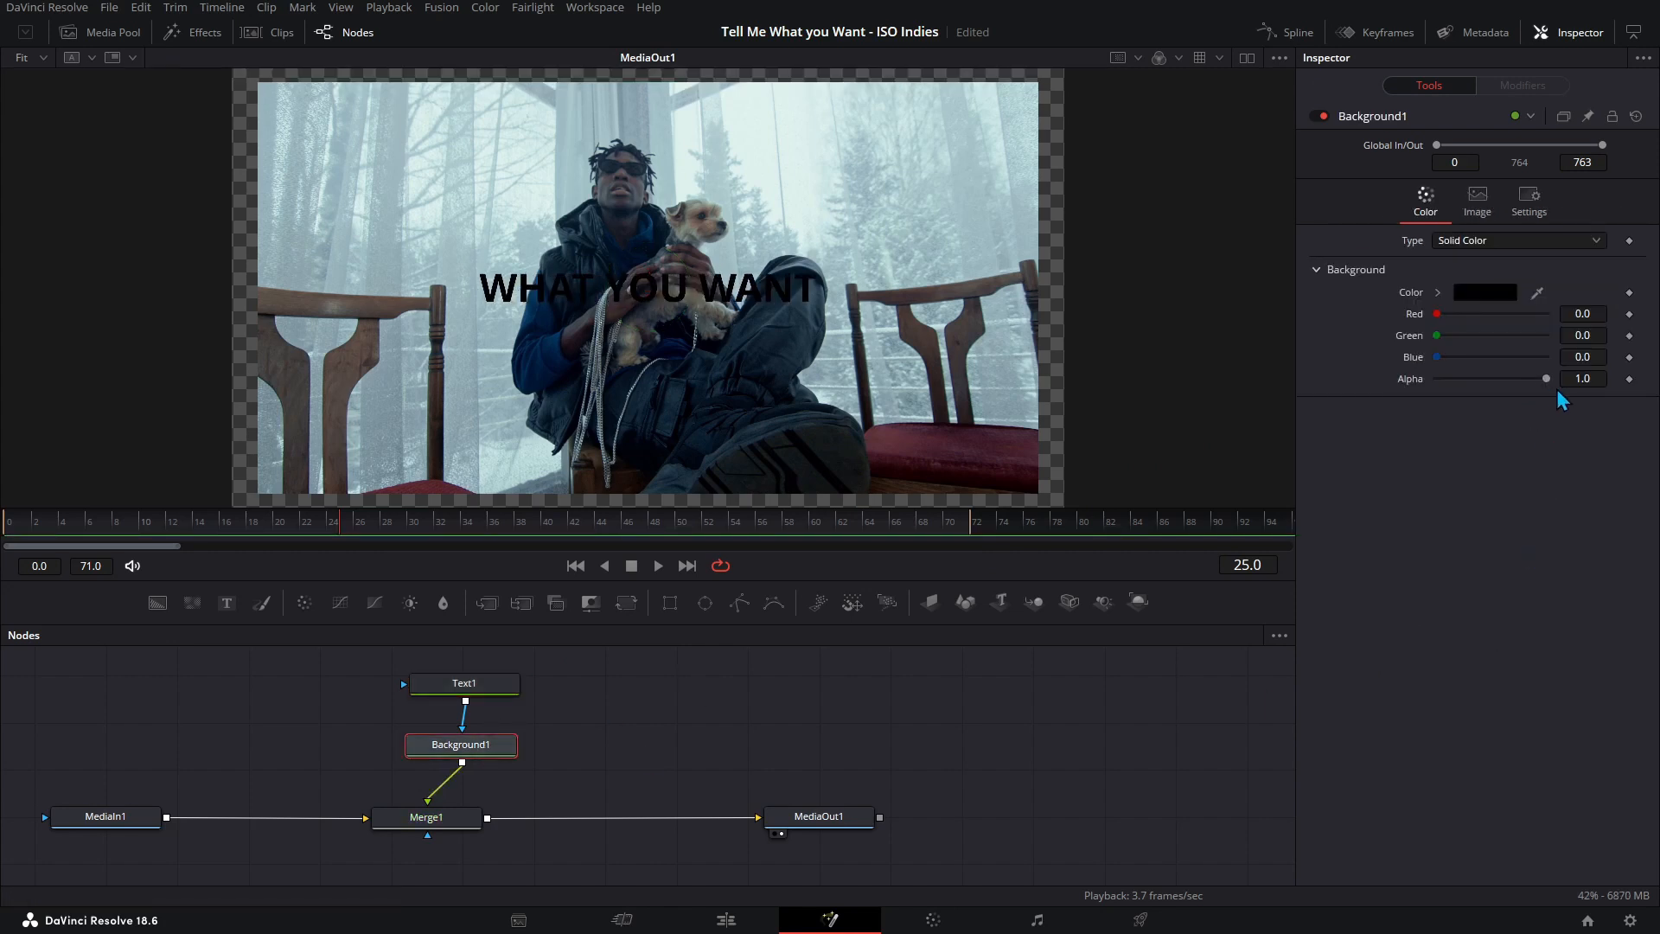
pyautogui.moveTo(1546, 379); pyautogui.dragTo(1635, 380)
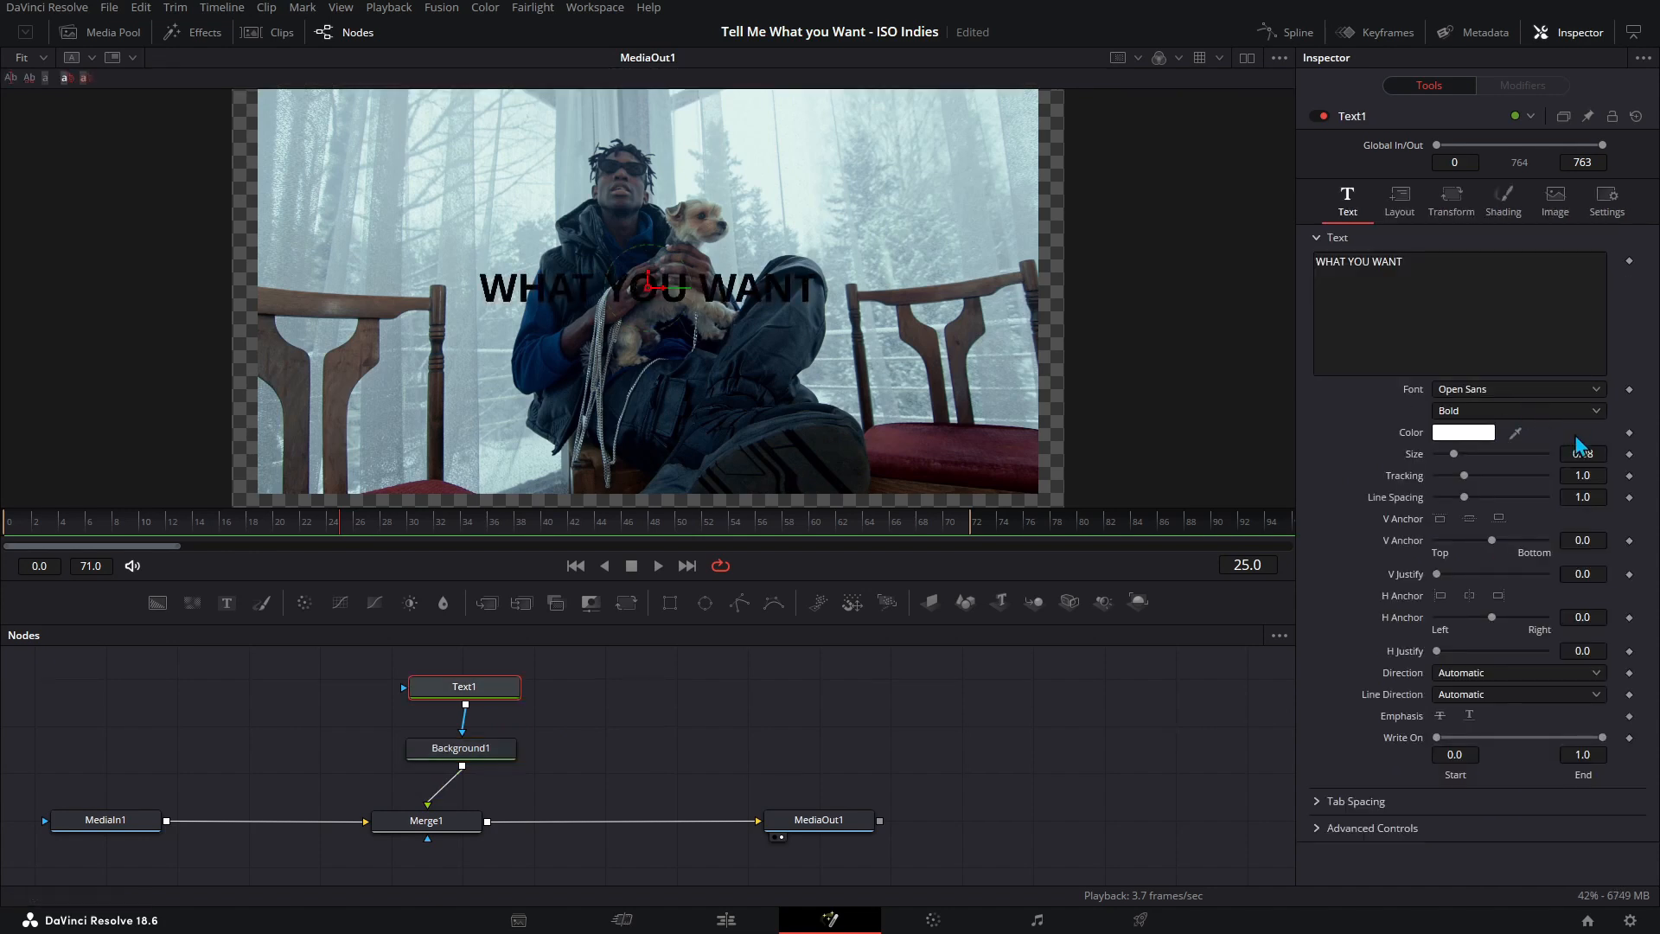
# - Reduce the text size to 0.0433 with a keyframe at frame 25 and preview playback from frame 36
pyautogui.moveTo(1453, 454); pyautogui.dragTo(1446, 454)
pyautogui.click(1629, 454)
pyautogui.click(487, 523)
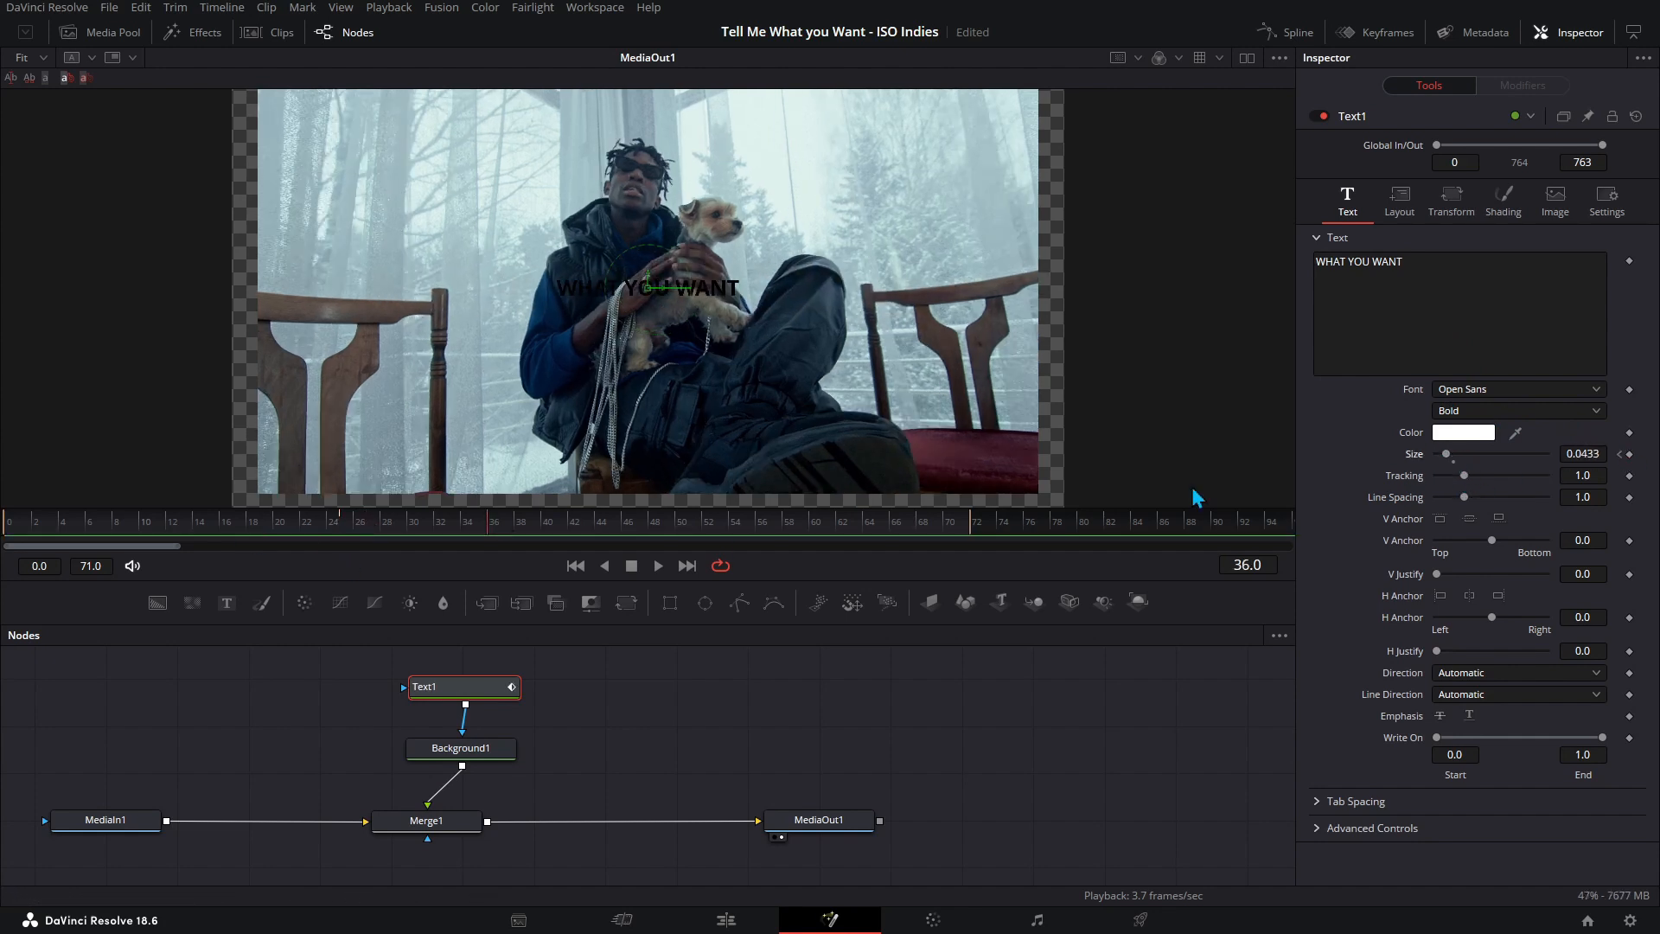
pyautogui.press('space')
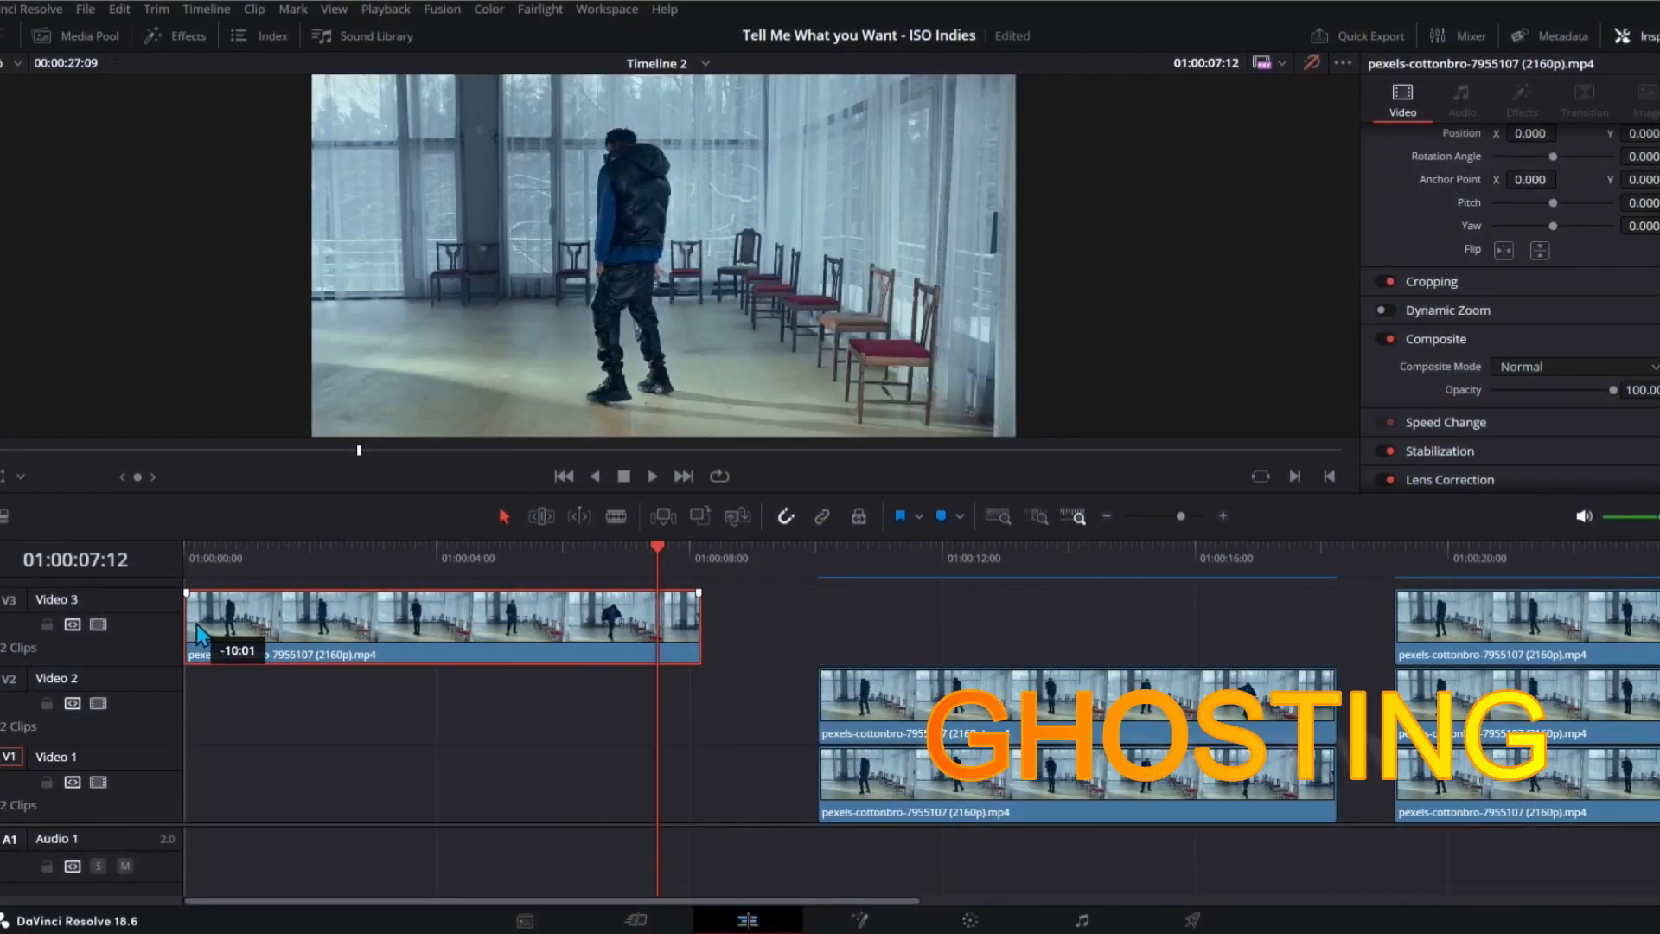
# - Stack copies of the pexels-cottonbro-7955107 clip at the start of Video 2 and Video 1, beneath the Video 3 clip
pyautogui.moveTo(1003, 707); pyautogui.dragTo(369, 709)
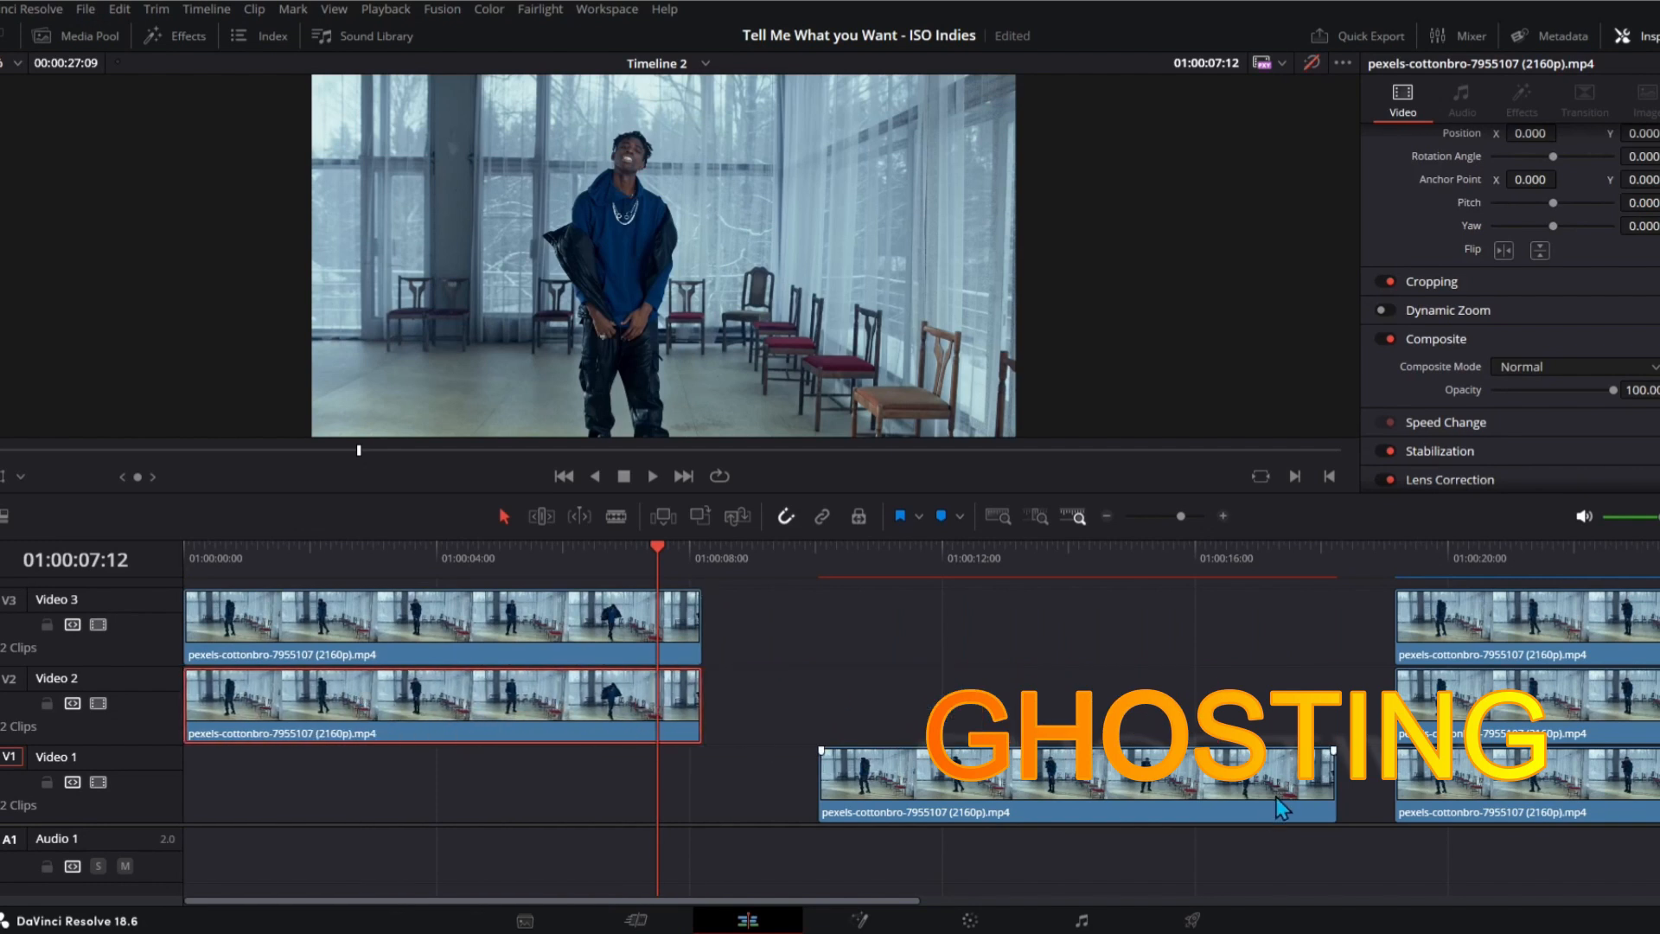
pyautogui.moveTo(1282, 808); pyautogui.dragTo(588, 718)
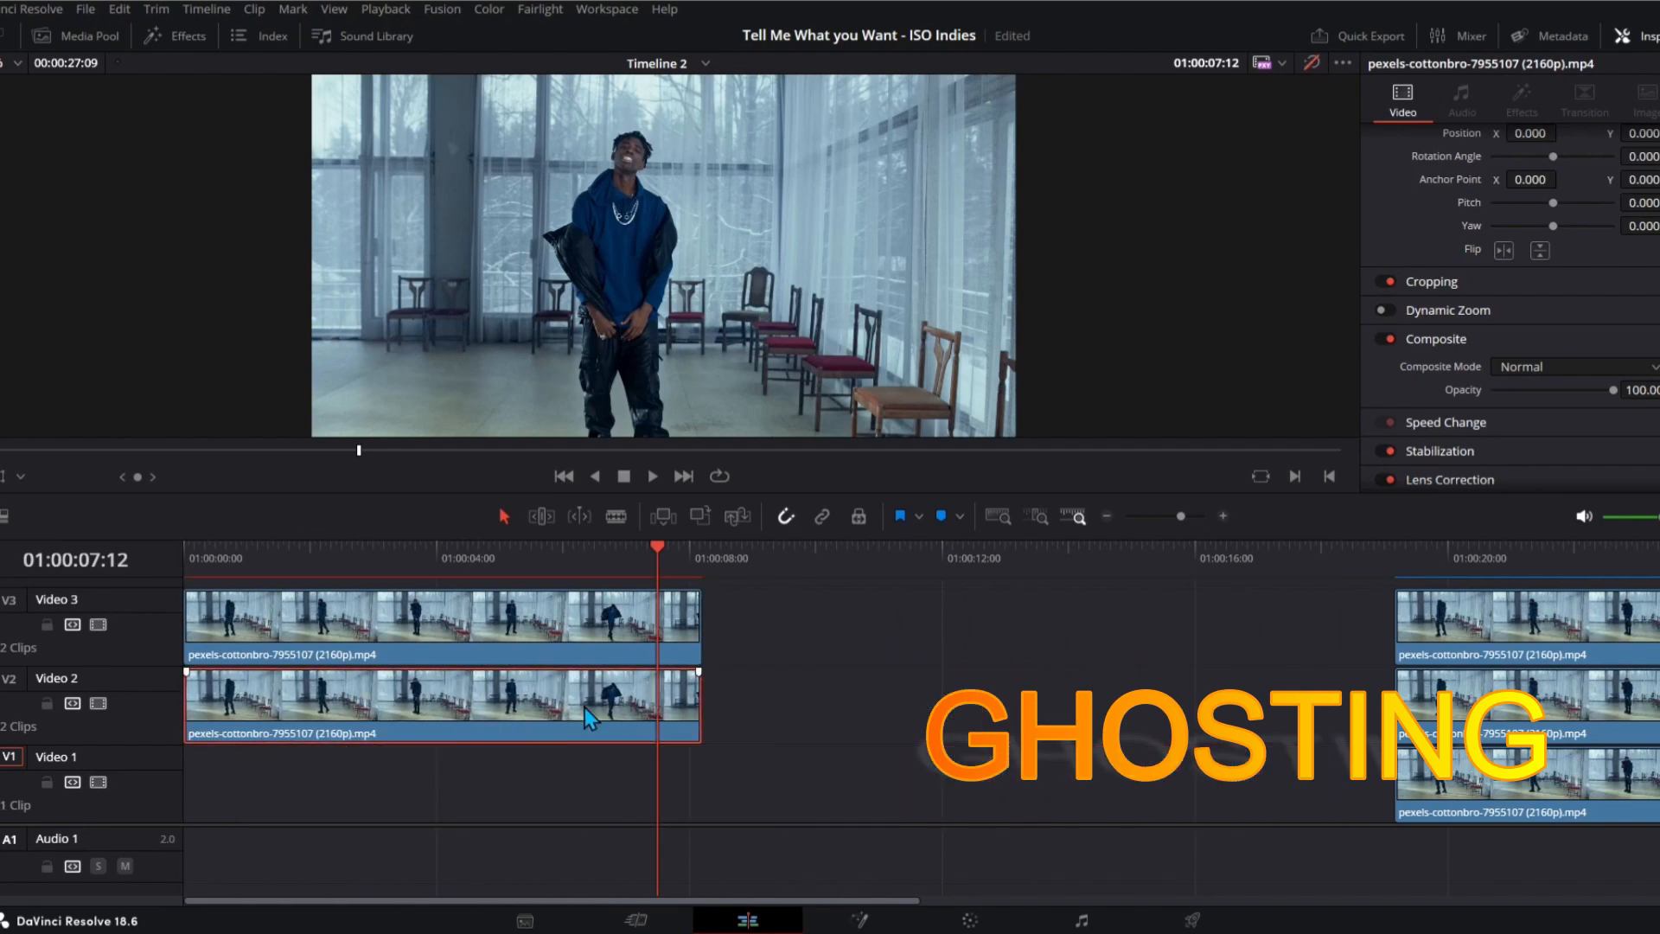
pyautogui.moveTo(1600, 800); pyautogui.dragTo(387, 797)
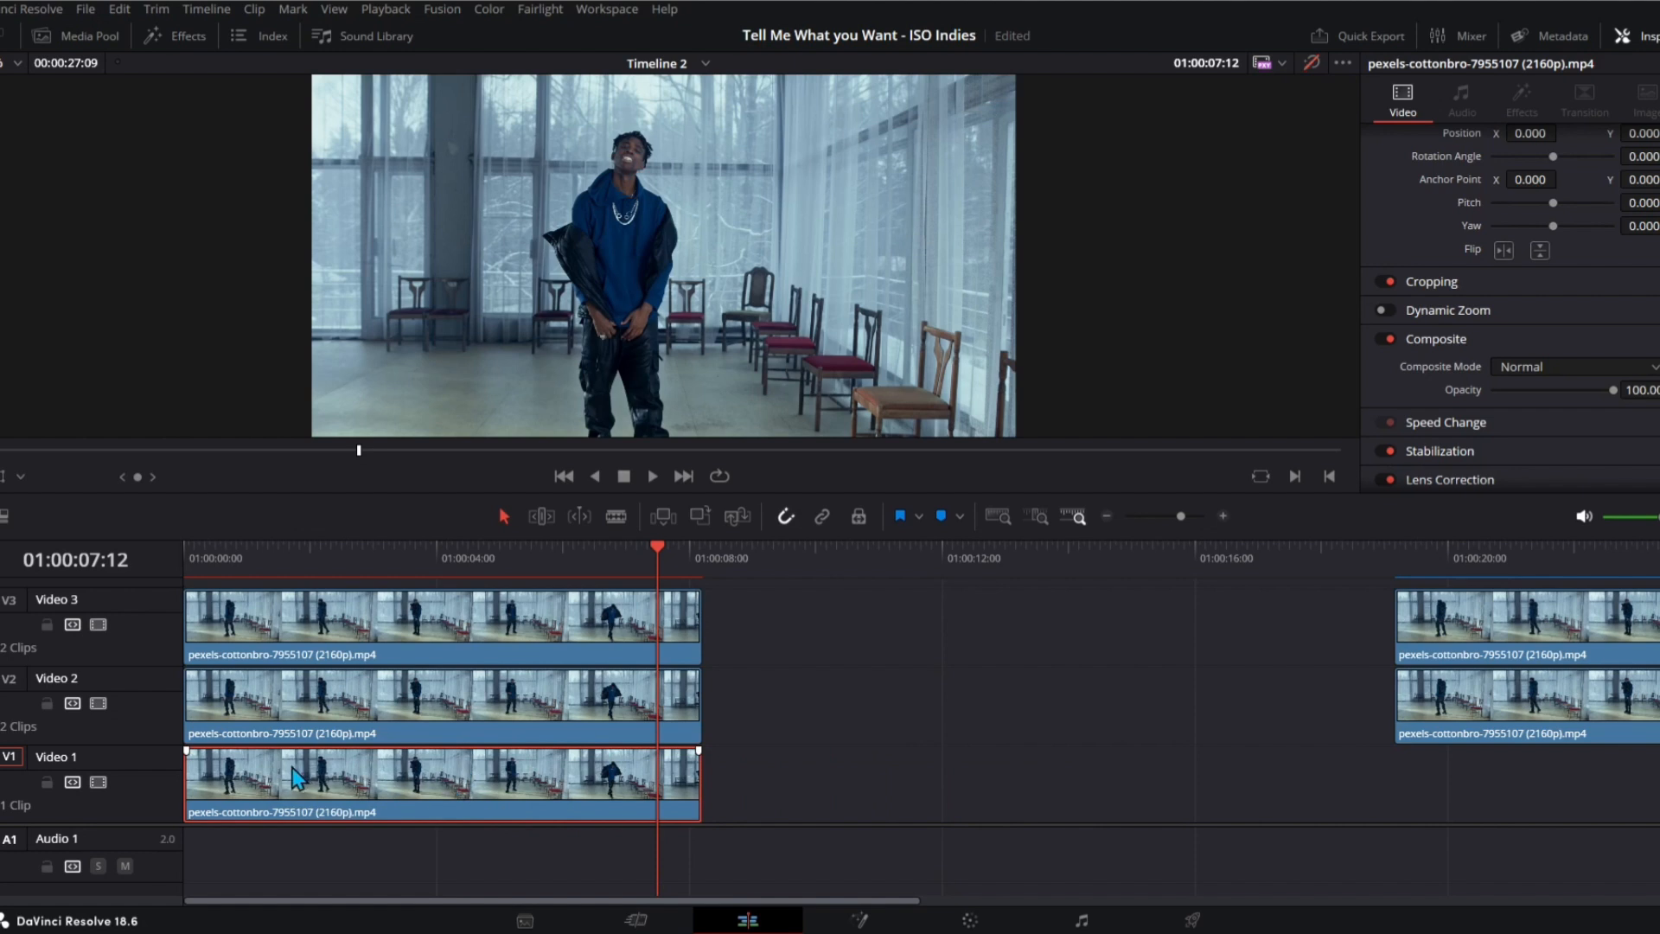
pyautogui.click(737, 788)
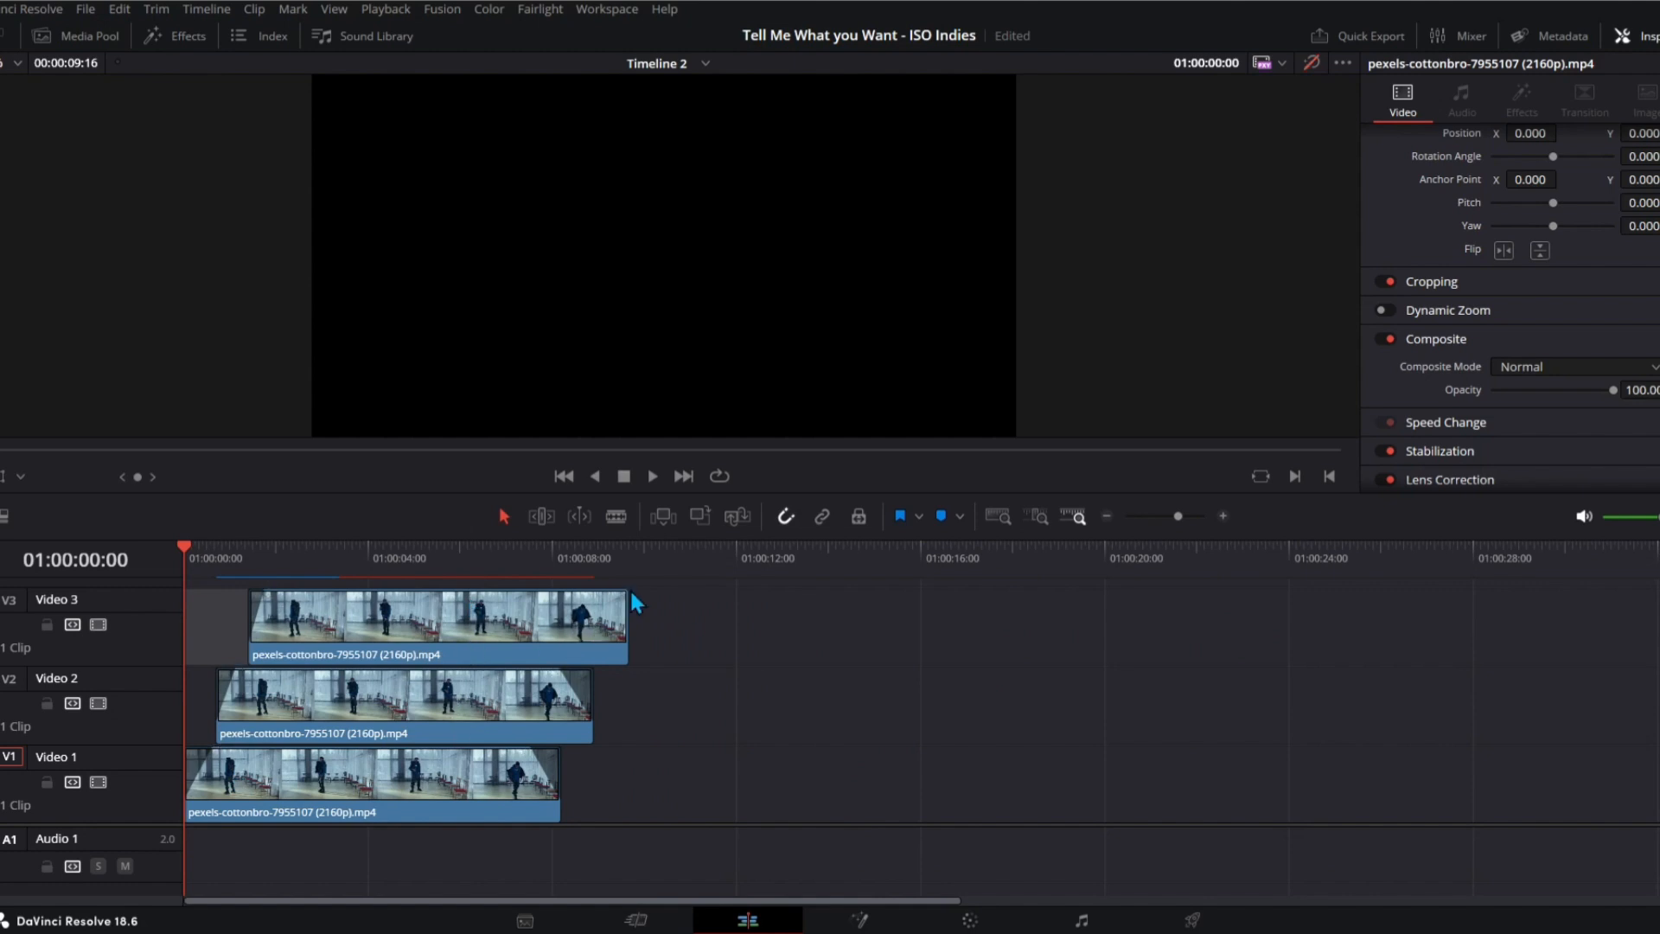
# - Add a short fade-out to the end of the staggered Video 3 clip
pyautogui.moveTo(624, 591); pyautogui.dragTo(593, 590)
pyautogui.click(443, 772)
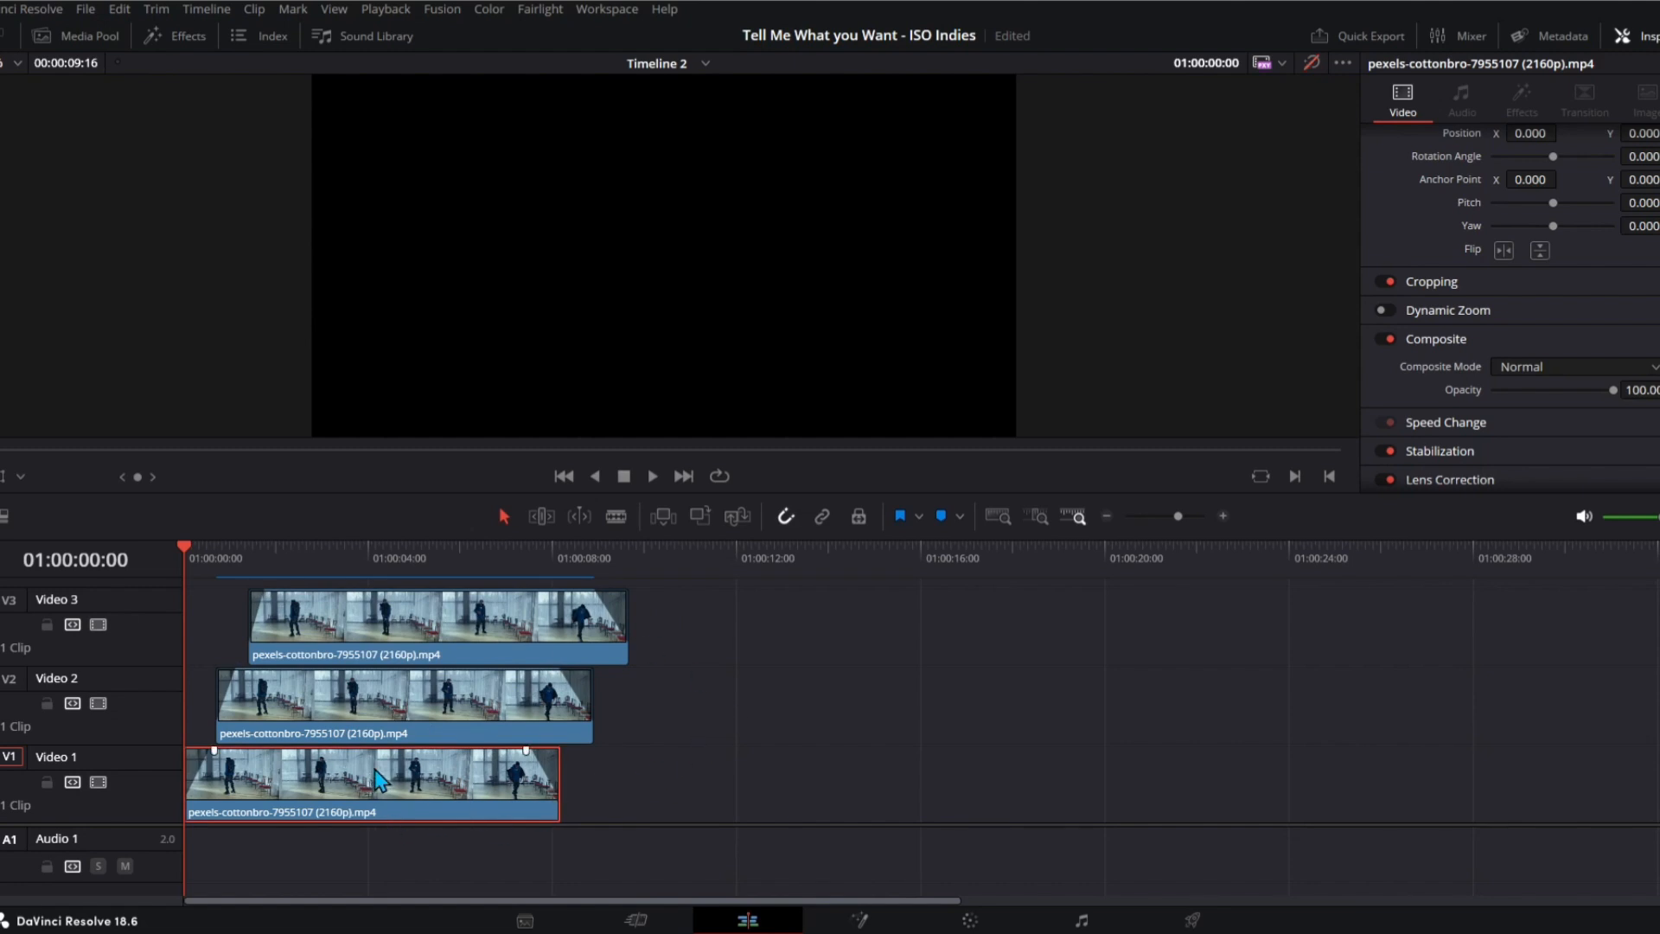
pyautogui.click(514, 700)
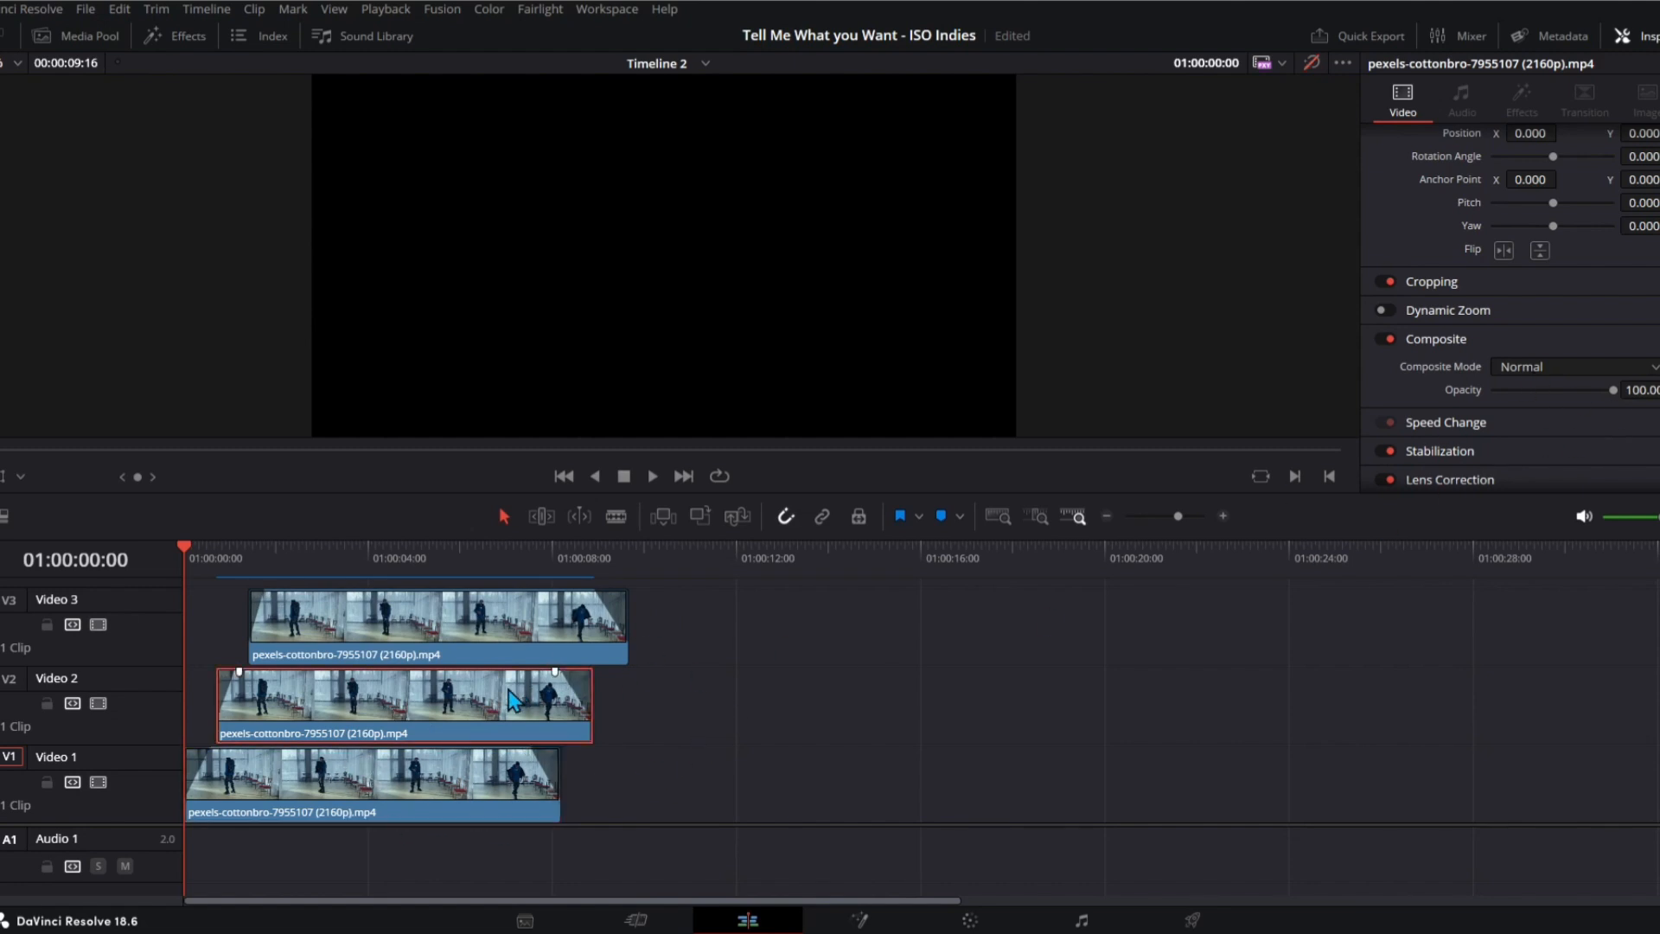
# - Preview composite modes such as Difference, Lighten and Softlight on the Video 3 clip at 01:00:04:18
pyautogui.click(523, 617)
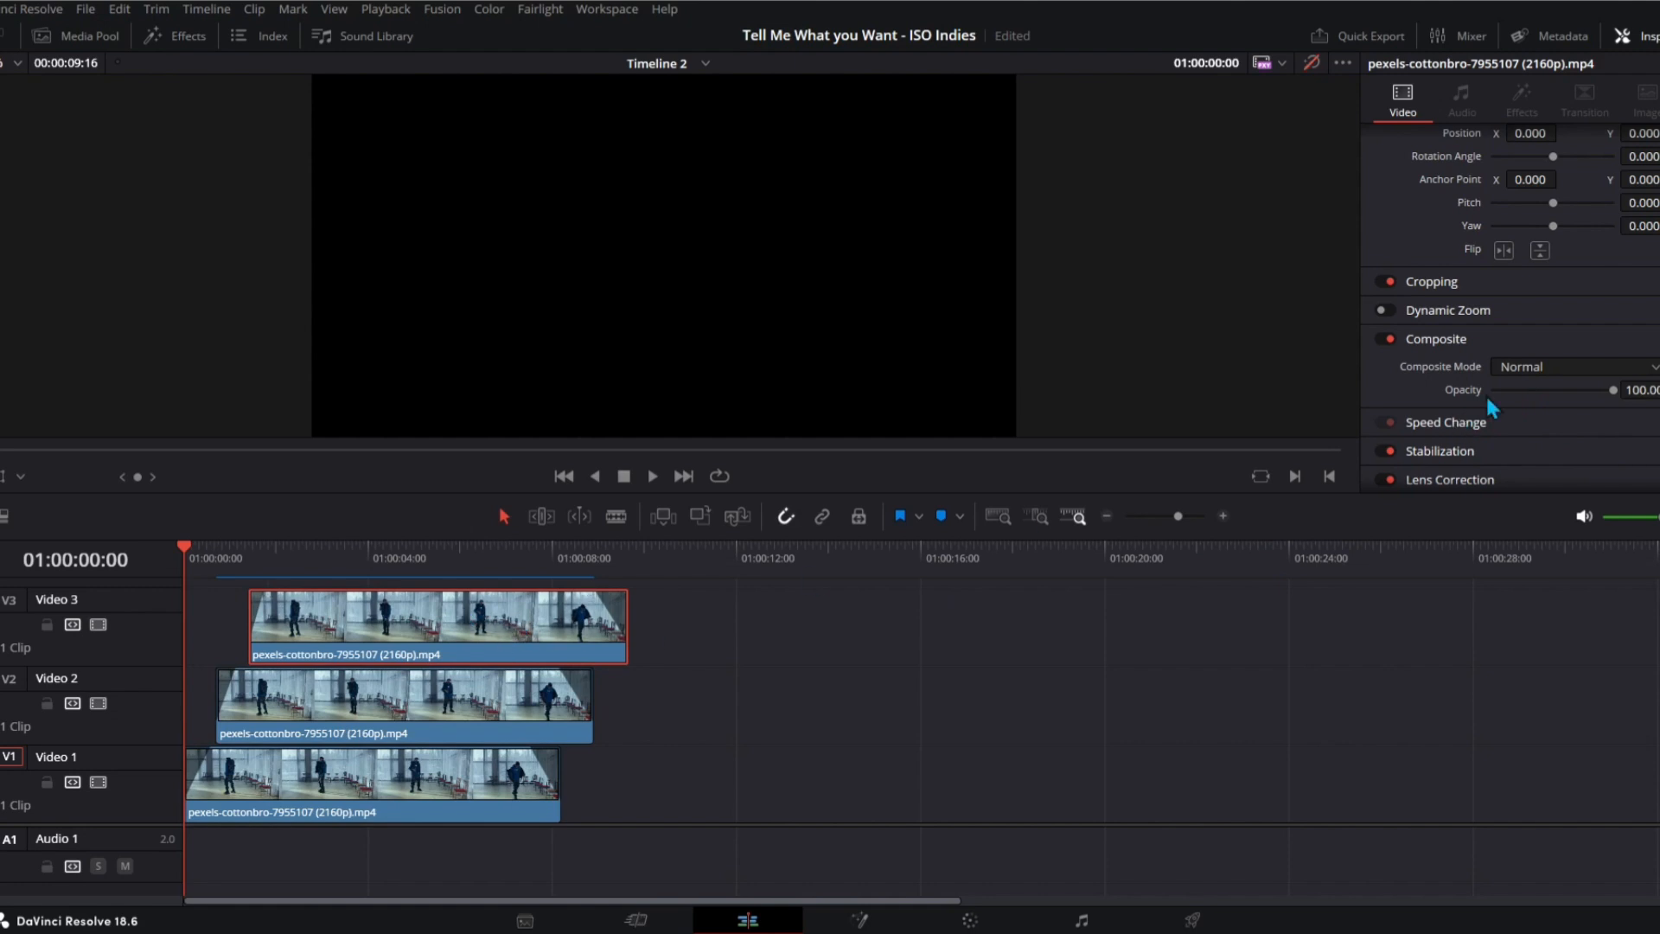
pyautogui.click(1573, 367)
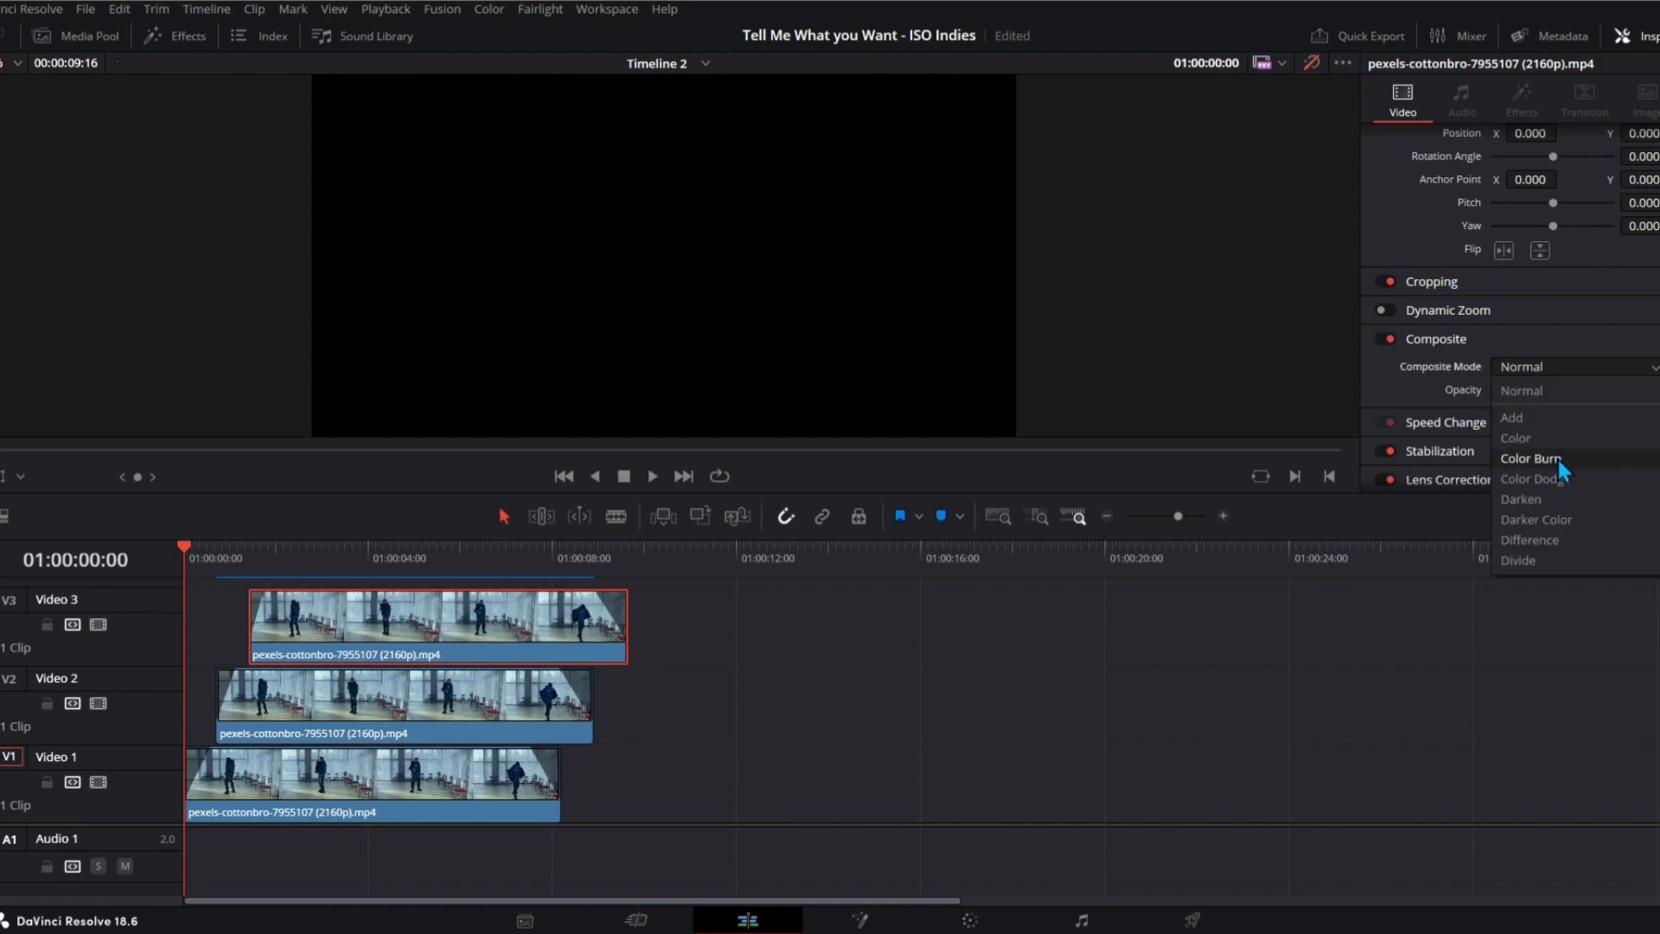
pyautogui.click(402, 545)
pyautogui.click(402, 545)
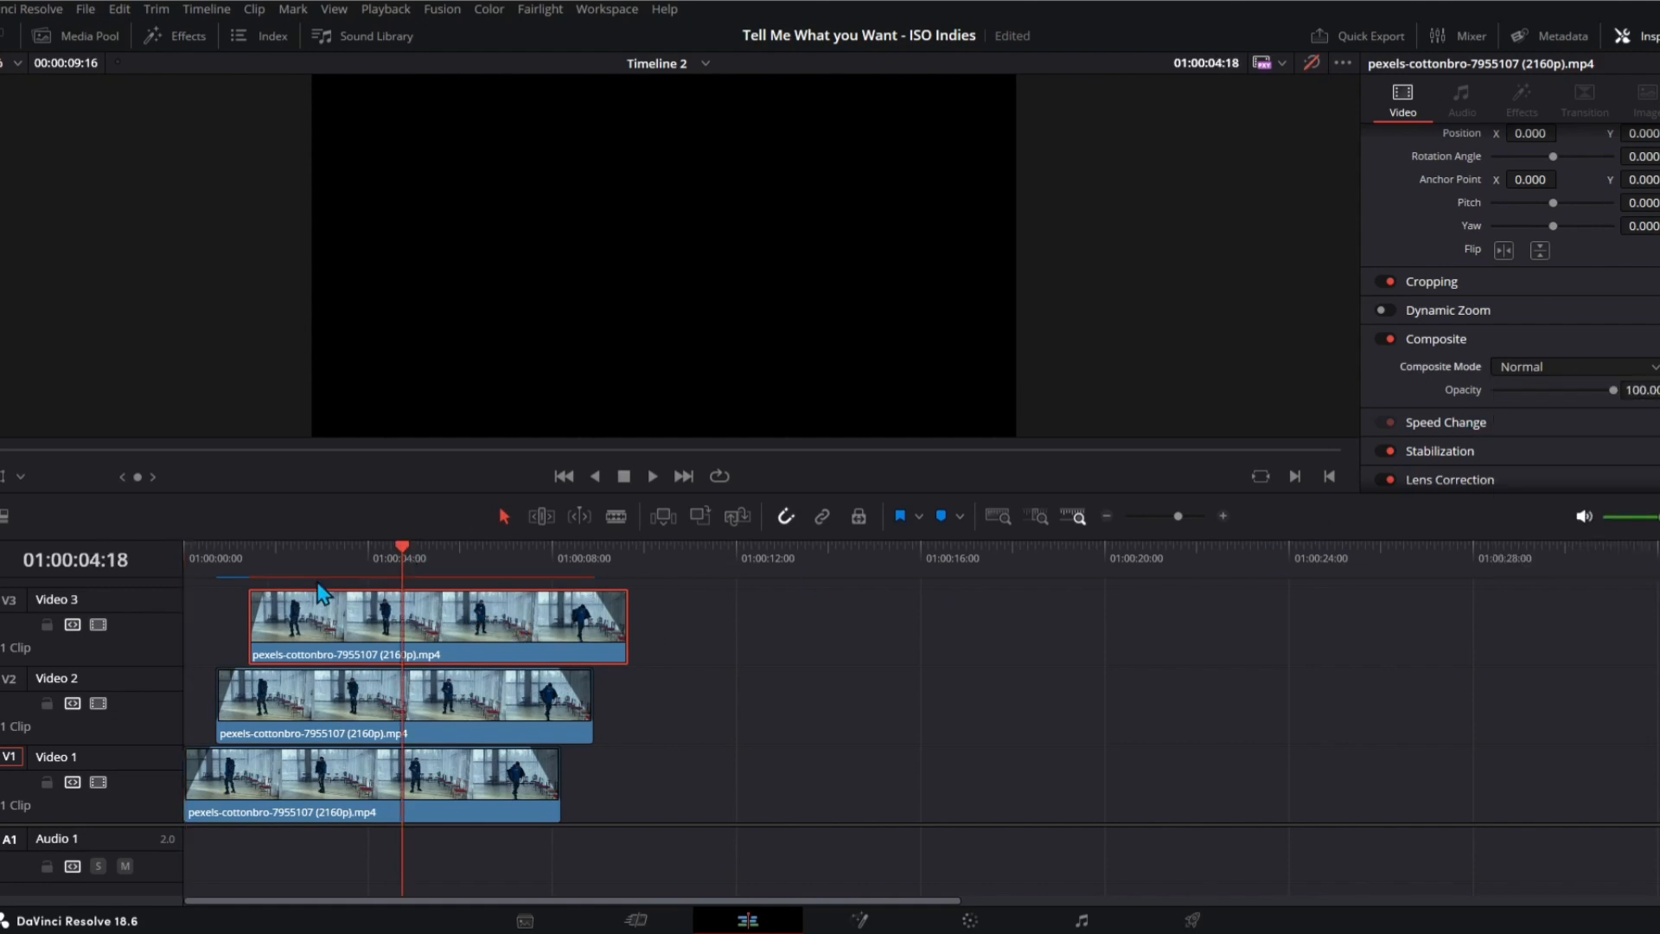
pyautogui.click(1552, 367)
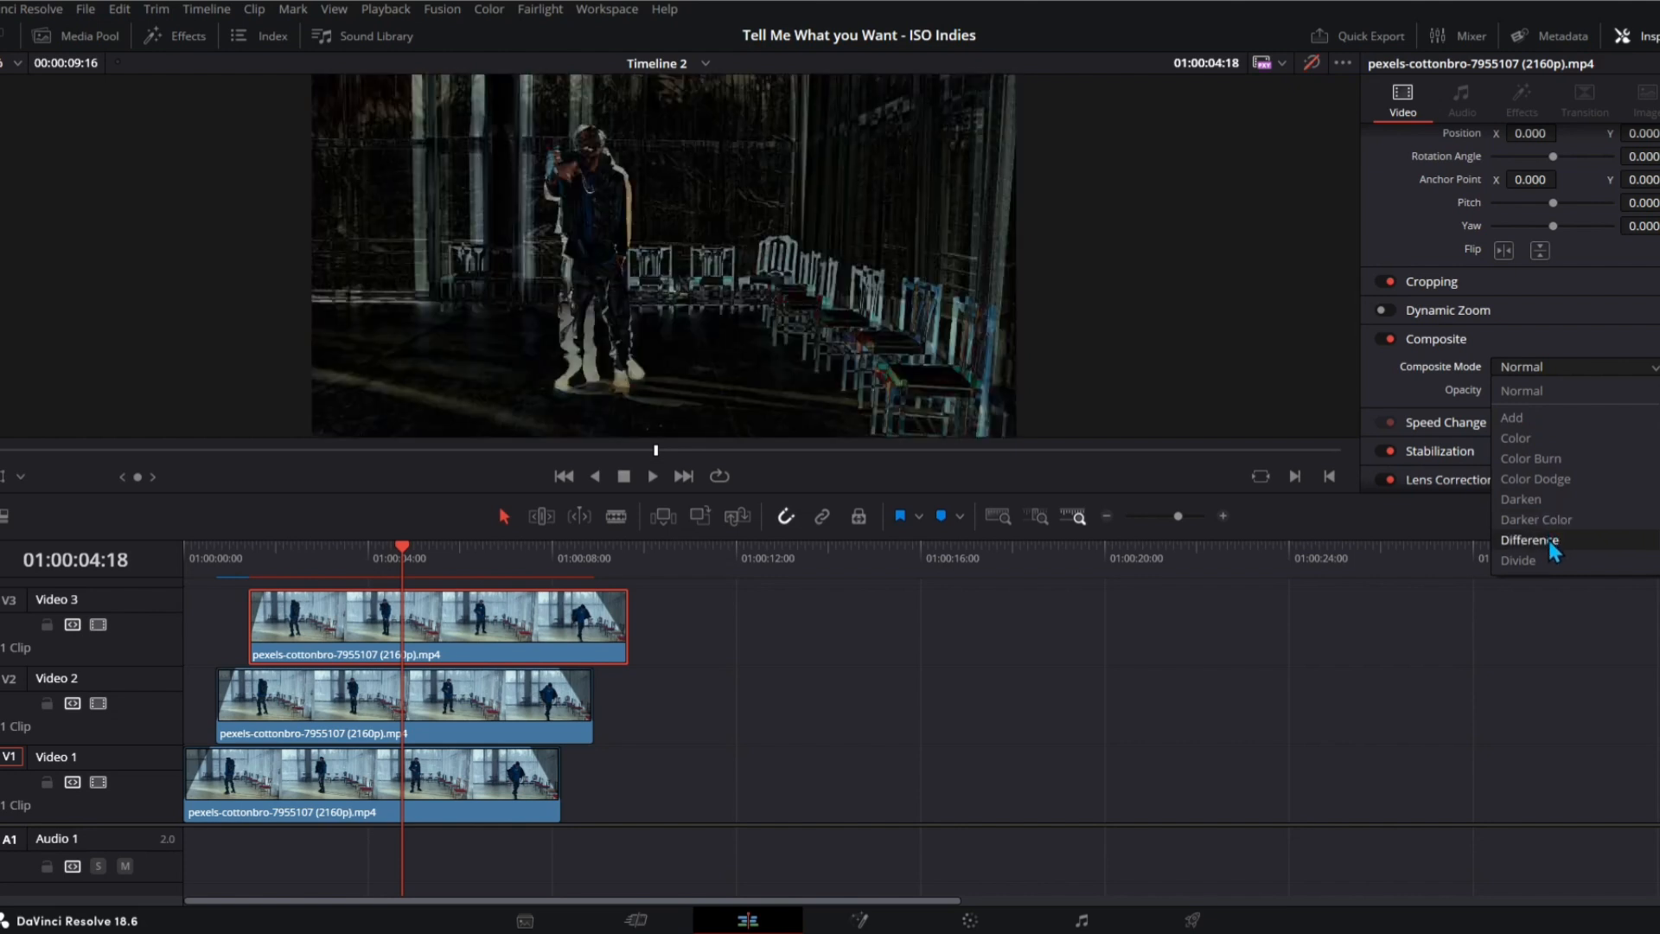
pyautogui.scroll(-5, 1552, 545)
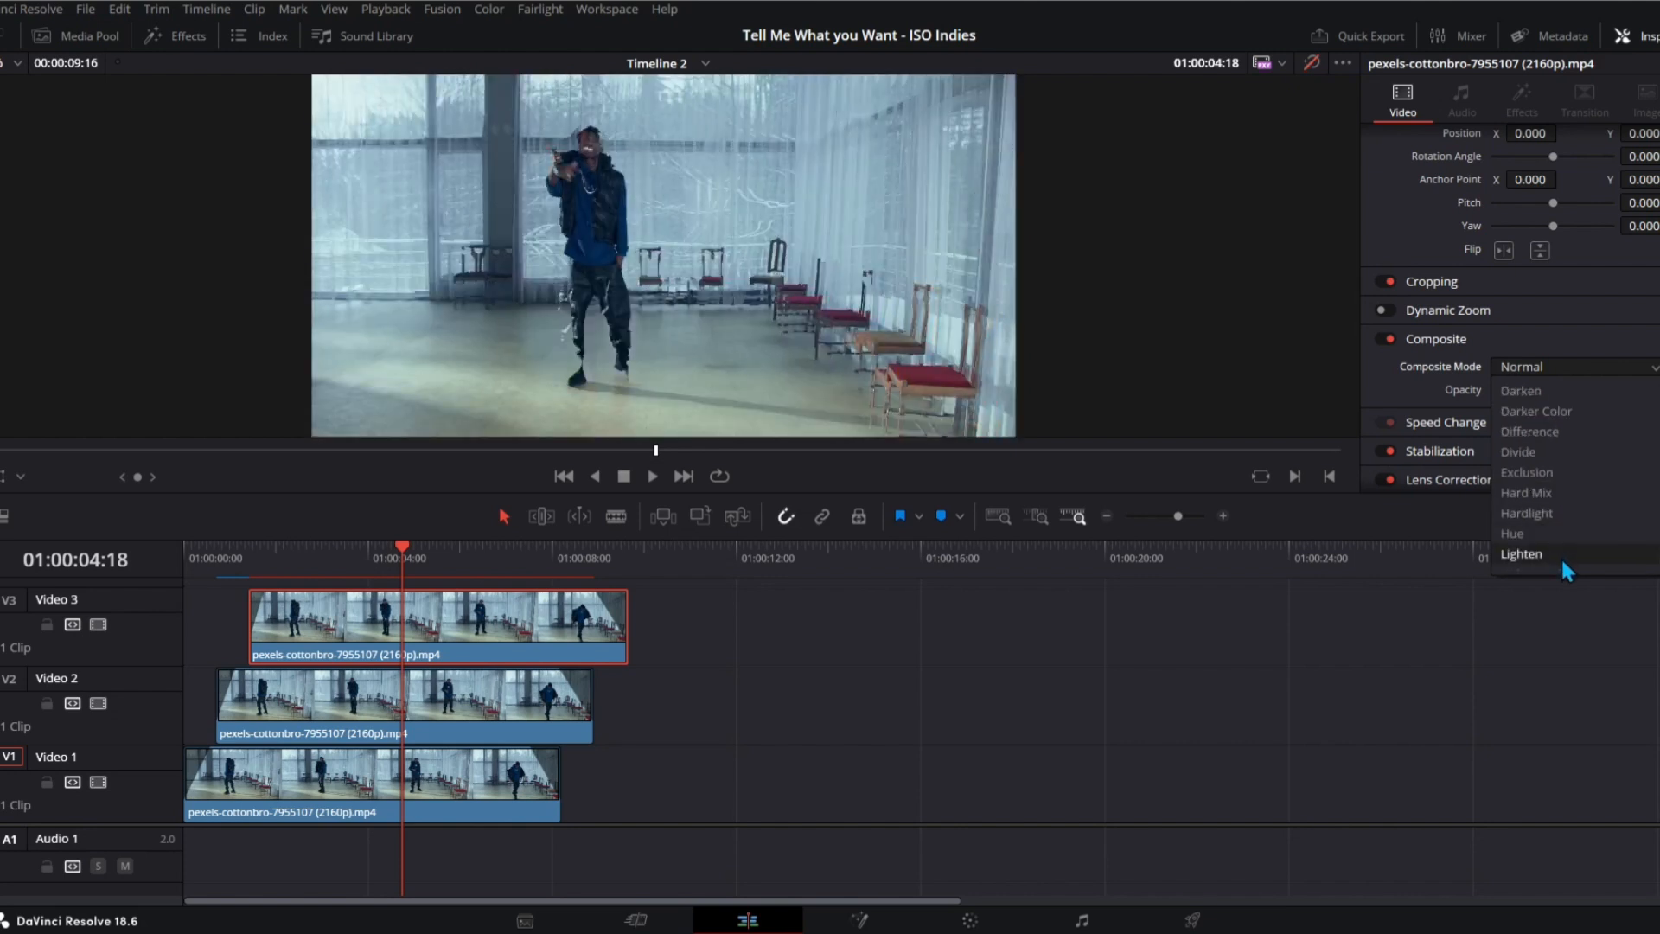
pyautogui.scroll(-12, 1559, 557)
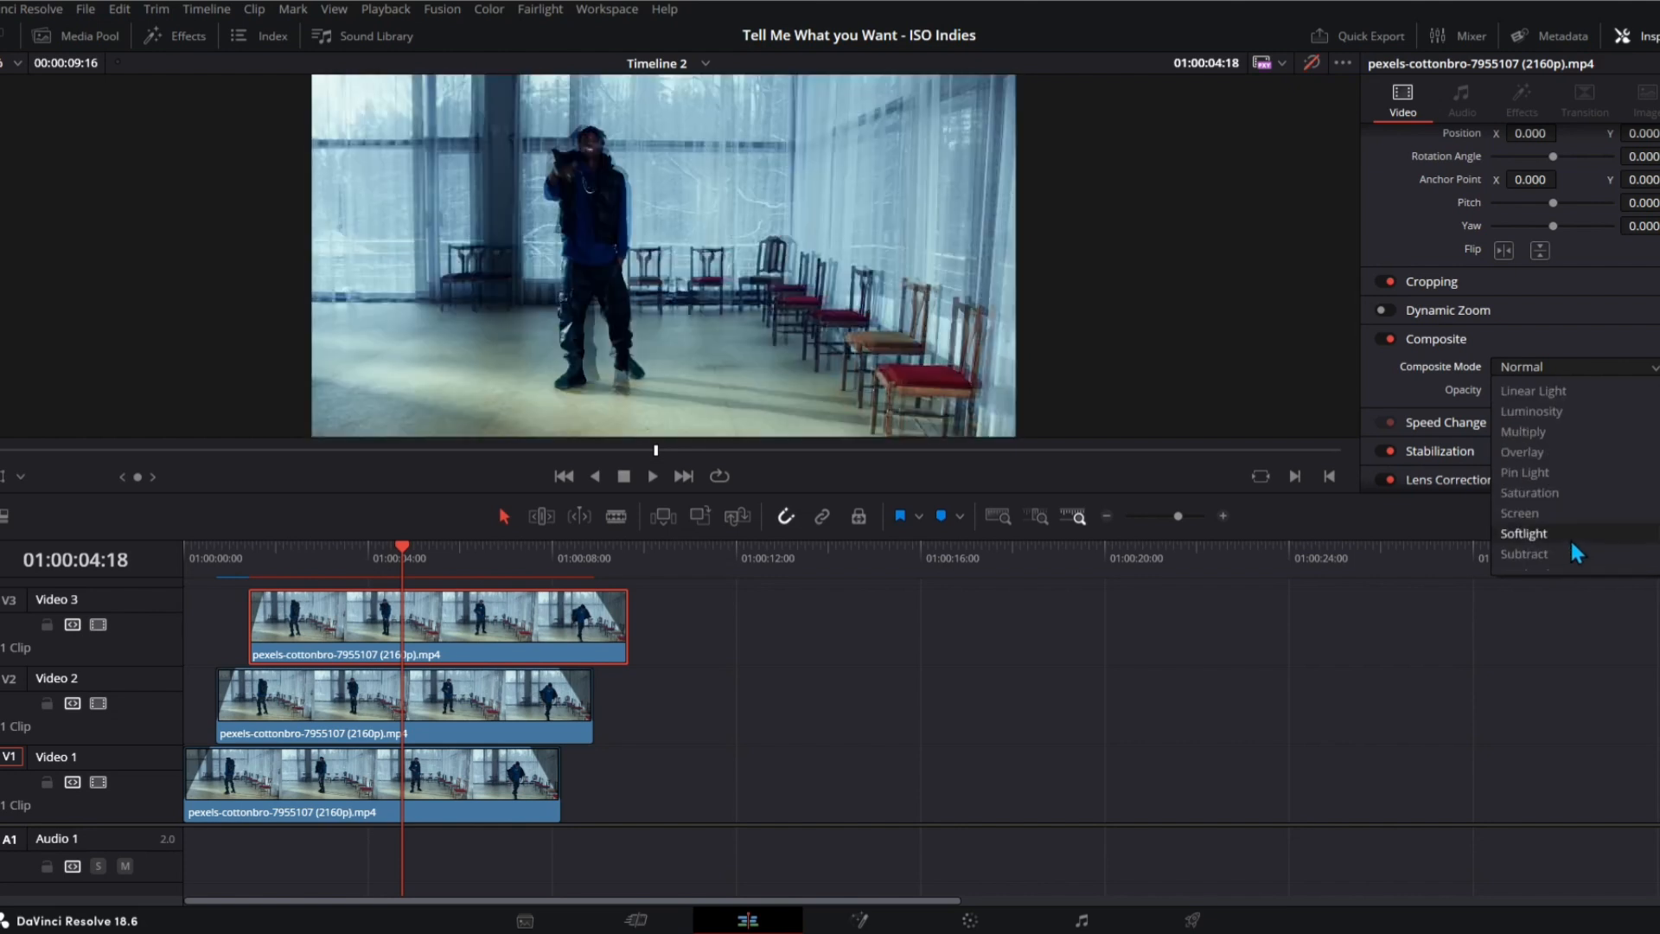